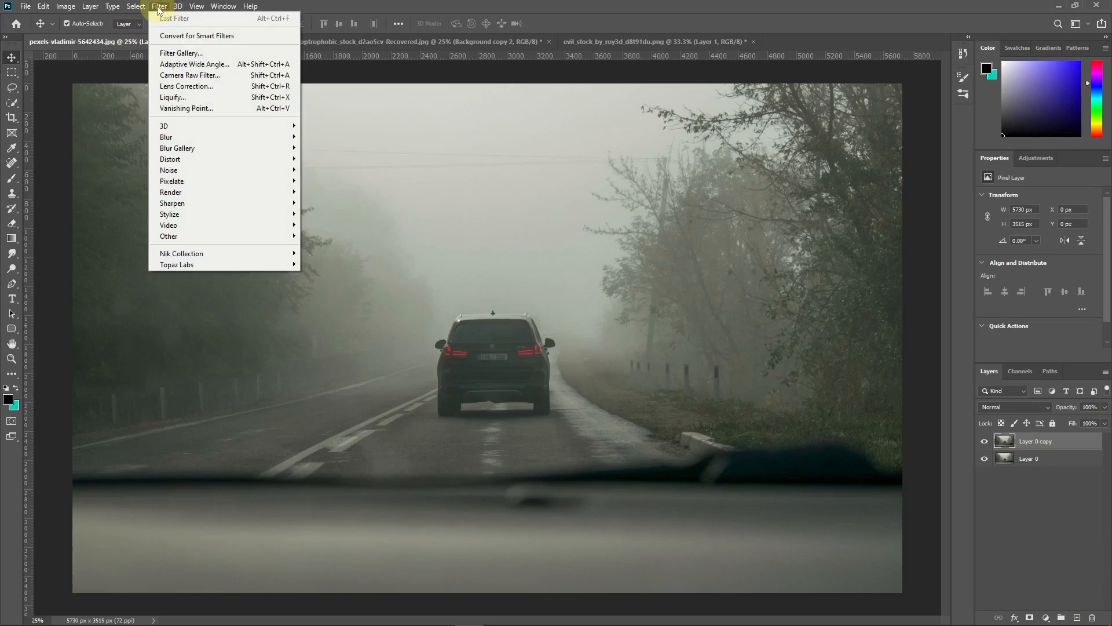
# - Apply the Camera Raw filter to Layer 0 copy with Temperature -7, Tint +4, Exposure +0.65, Shadows +43, Whites -21, Blacks +38, Texture +11 and Clarity +48
pyautogui.click(209, 77)
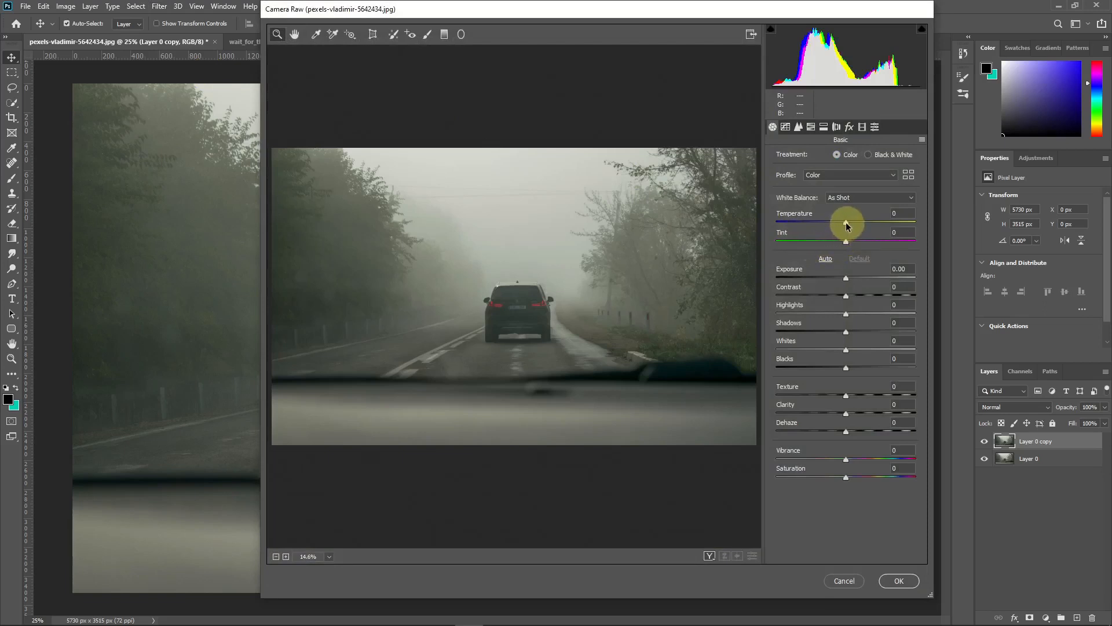
pyautogui.moveTo(845, 226); pyautogui.dragTo(852, 244)
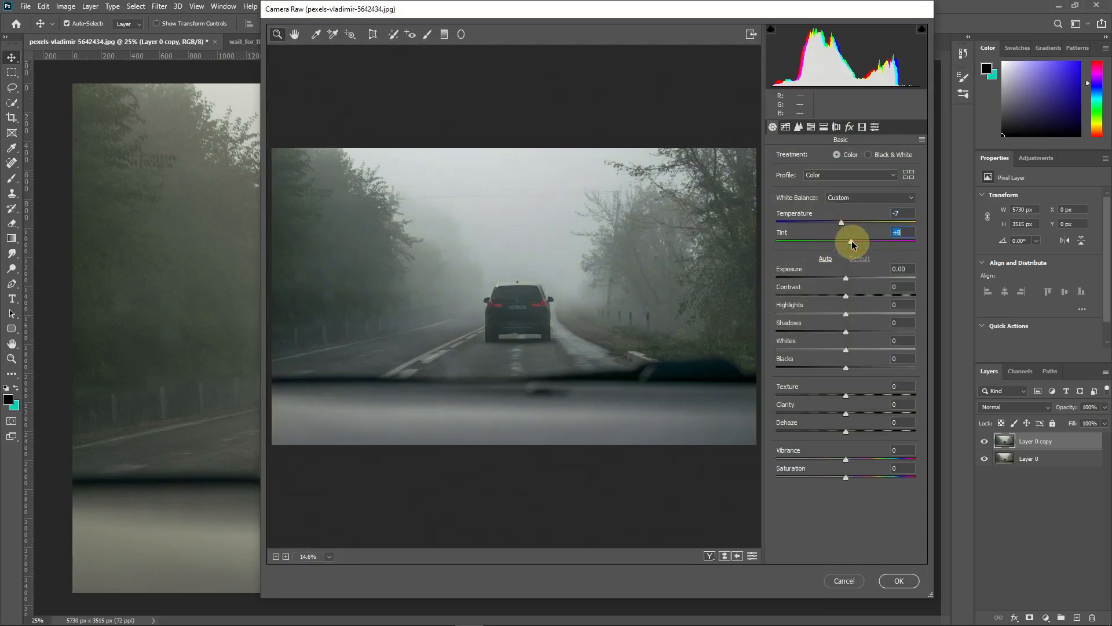
pyautogui.moveTo(845, 413); pyautogui.dragTo(881, 337)
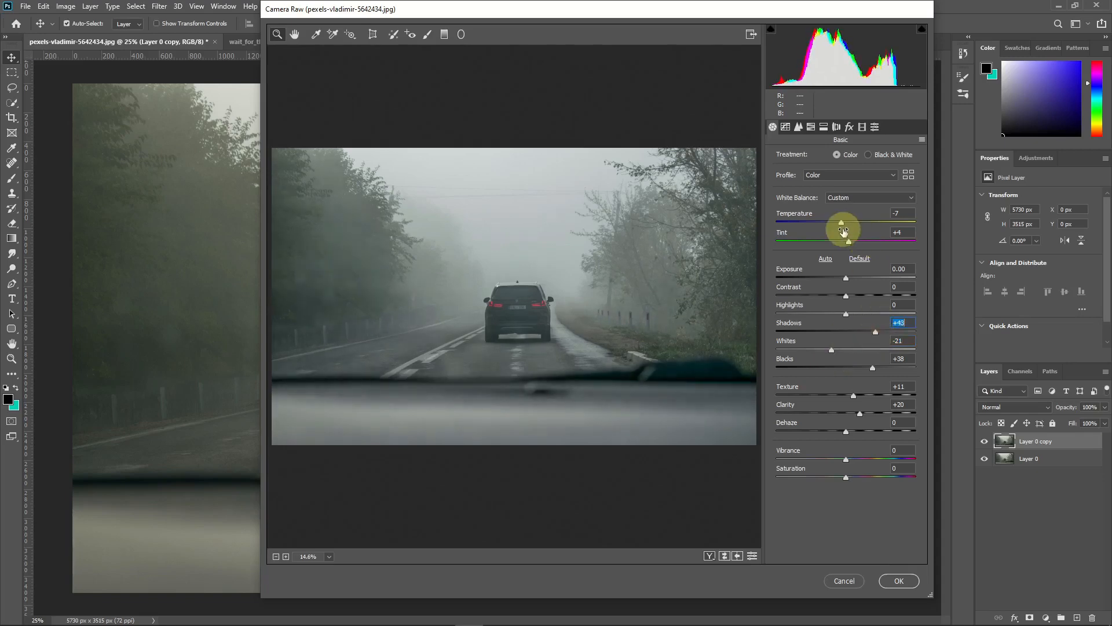
pyautogui.moveTo(846, 278); pyautogui.dragTo(855, 280)
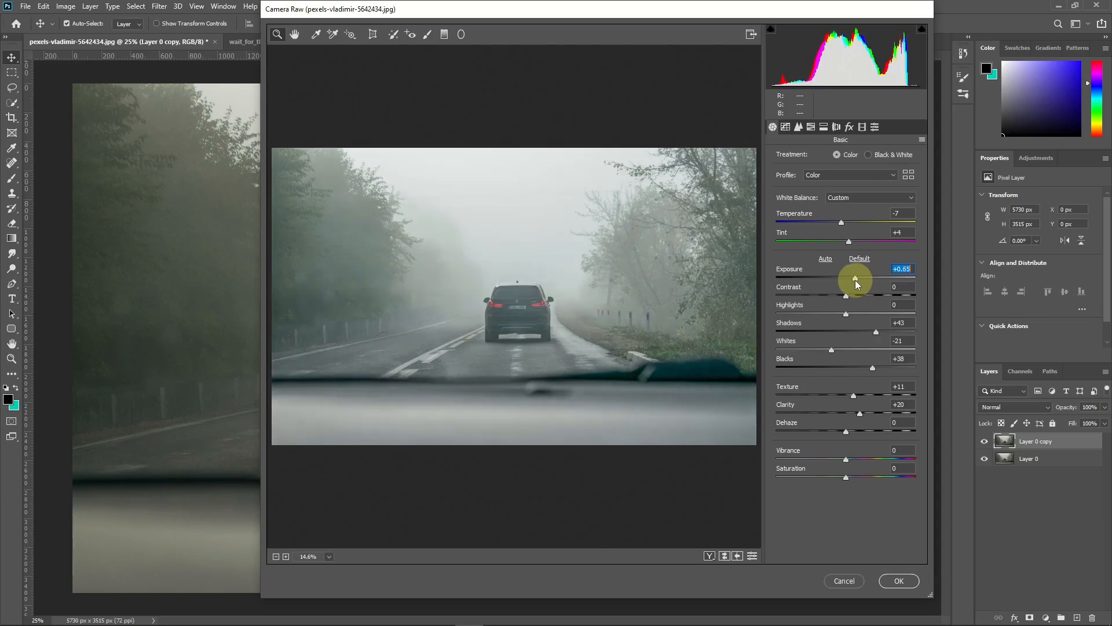
pyautogui.moveTo(859, 413); pyautogui.dragTo(879, 417)
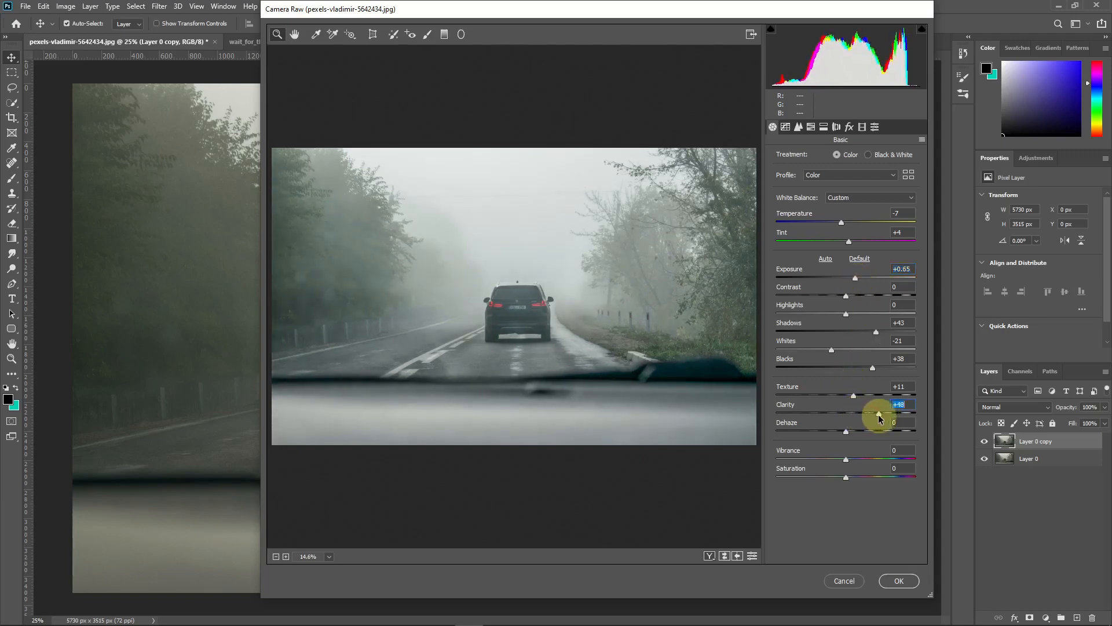
pyautogui.click(899, 580)
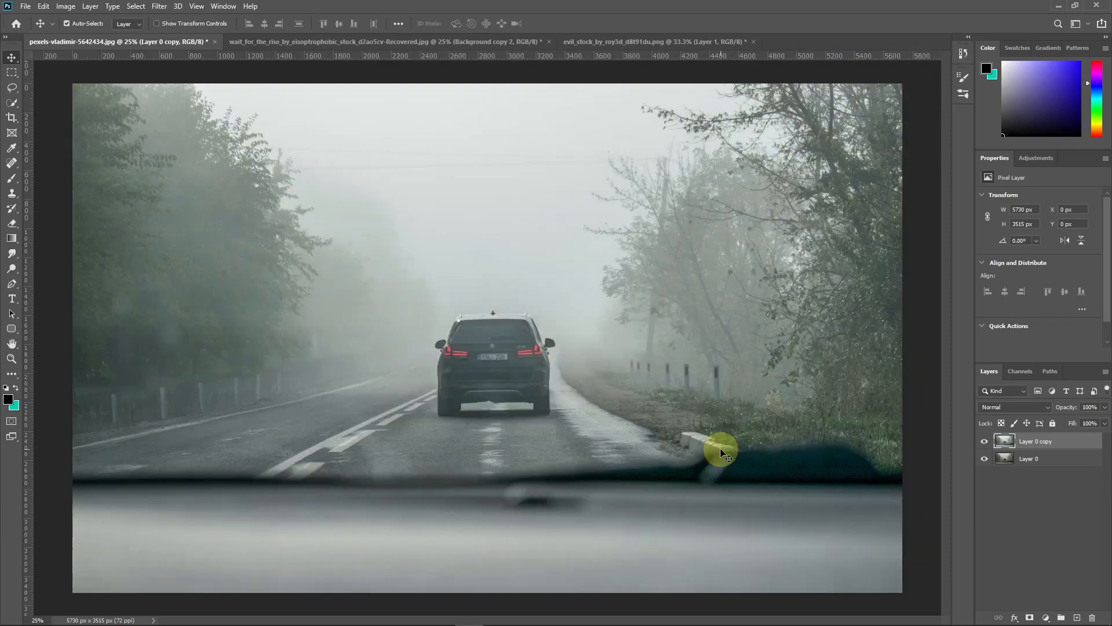
# - Remove the upper power line from the foggy sky between the trees with the Spot Healing Brush, reducing the brush size to 50
pyautogui.click(12, 162)
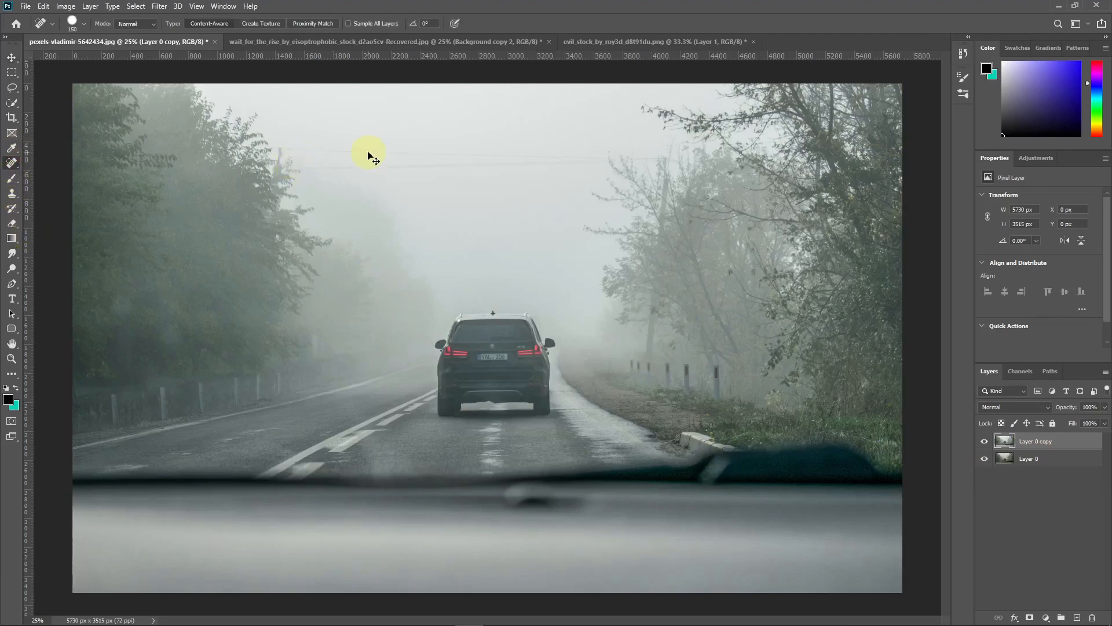
pyautogui.hotkey('ctrl', '=')
pyautogui.hotkey('ctrl', '=')
pyautogui.press('space')
pyautogui.moveTo(353, 149); pyautogui.dragTo(506, 407)
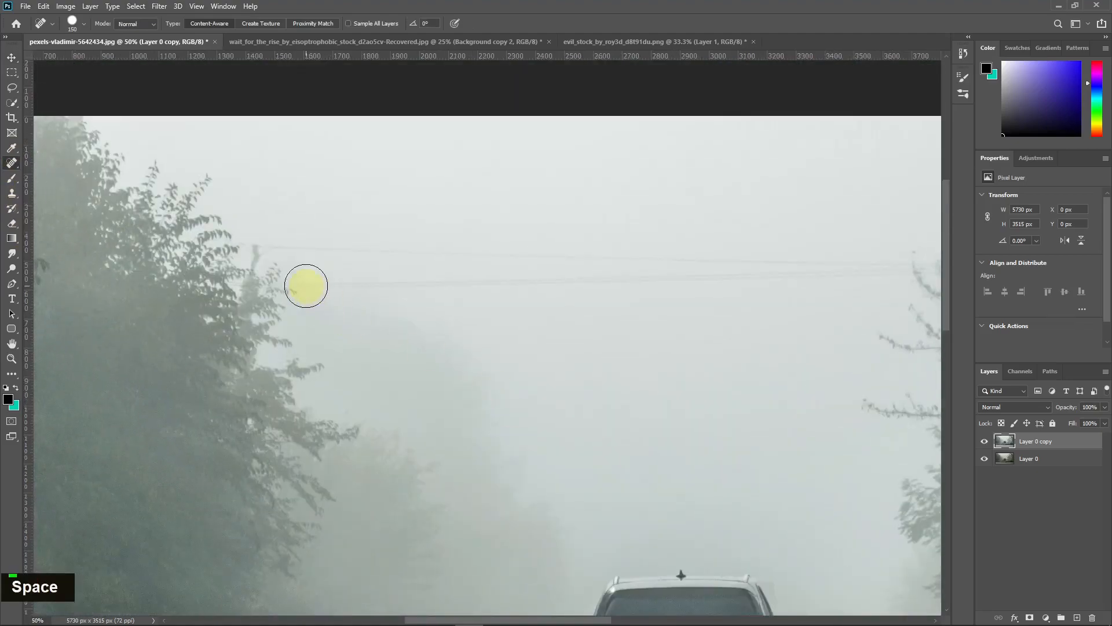
pyautogui.moveTo(261, 245); pyautogui.dragTo(607, 278)
pyautogui.press('[')
pyautogui.press('[')
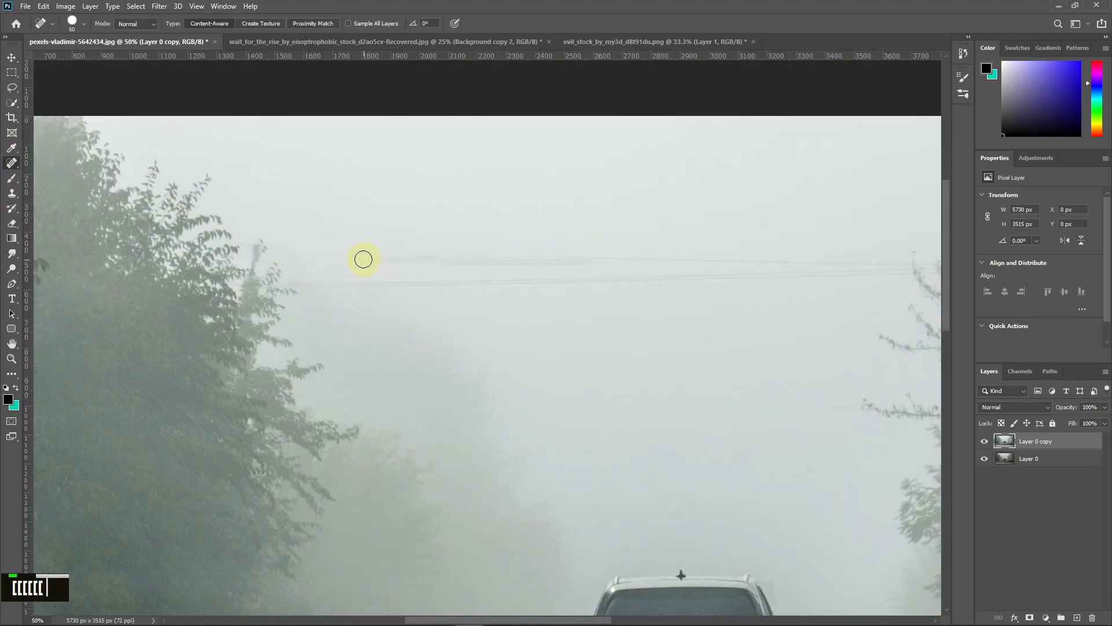
pyautogui.moveTo(363, 258); pyautogui.dragTo(690, 259)
pyautogui.moveTo(383, 265); pyautogui.dragTo(682, 262)
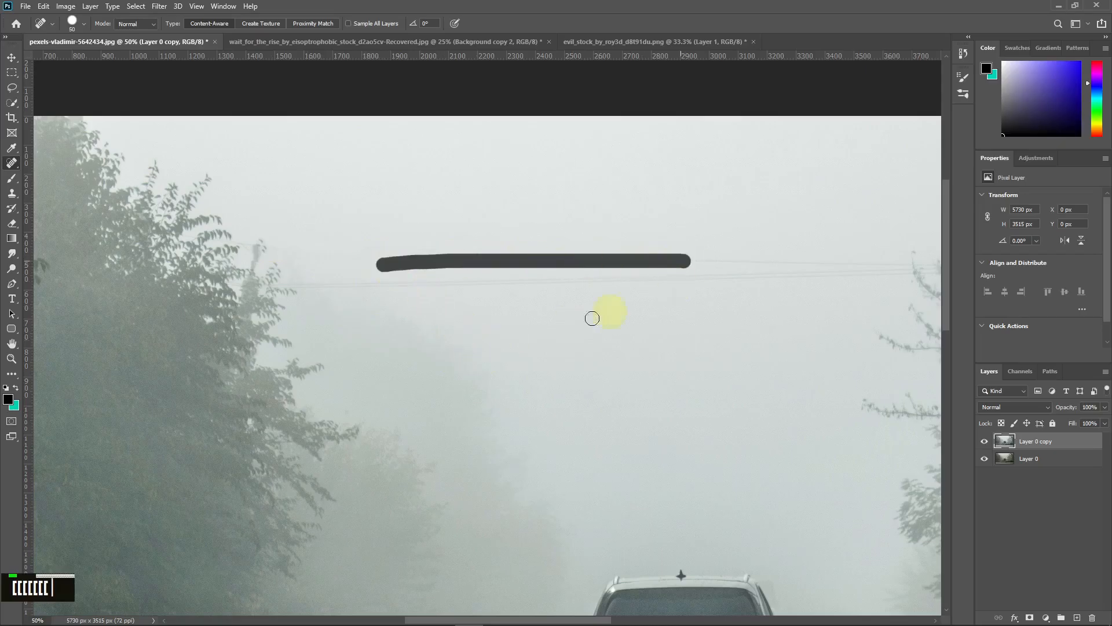
pyautogui.moveTo(386, 265); pyautogui.dragTo(890, 265)
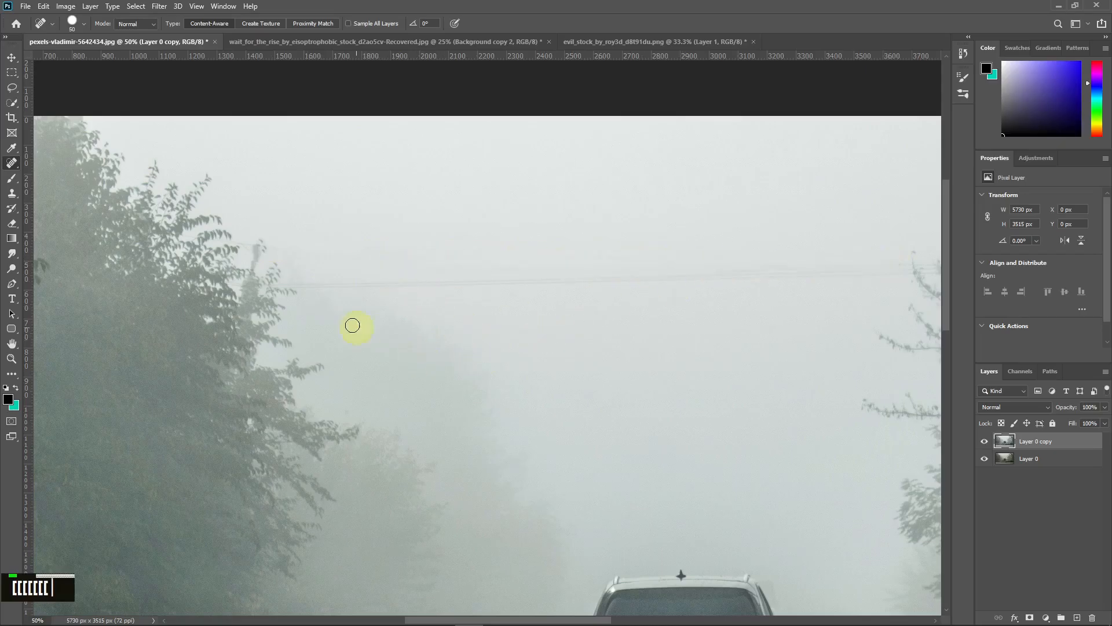
# - Heal away the lower power line and the leftover wire traces beside the trees on both sides of the sky
pyautogui.moveTo(307, 285); pyautogui.dragTo(845, 270)
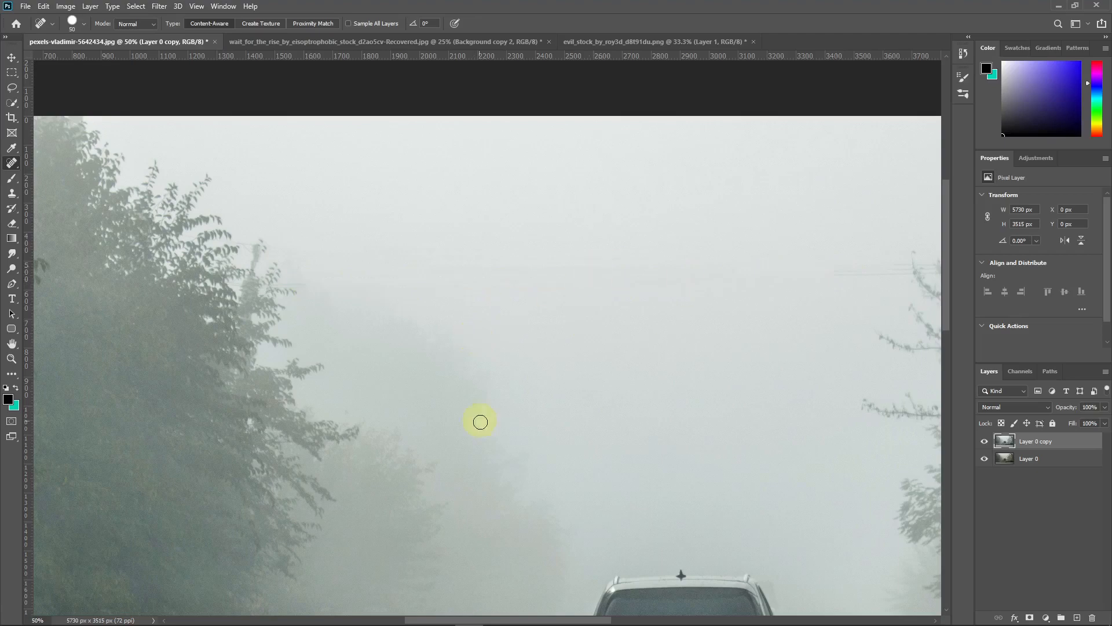
pyautogui.moveTo(479, 422); pyautogui.dragTo(407, 473)
pyautogui.moveTo(496, 308); pyautogui.dragTo(576, 308)
pyautogui.moveTo(702, 323); pyautogui.dragTo(841, 320)
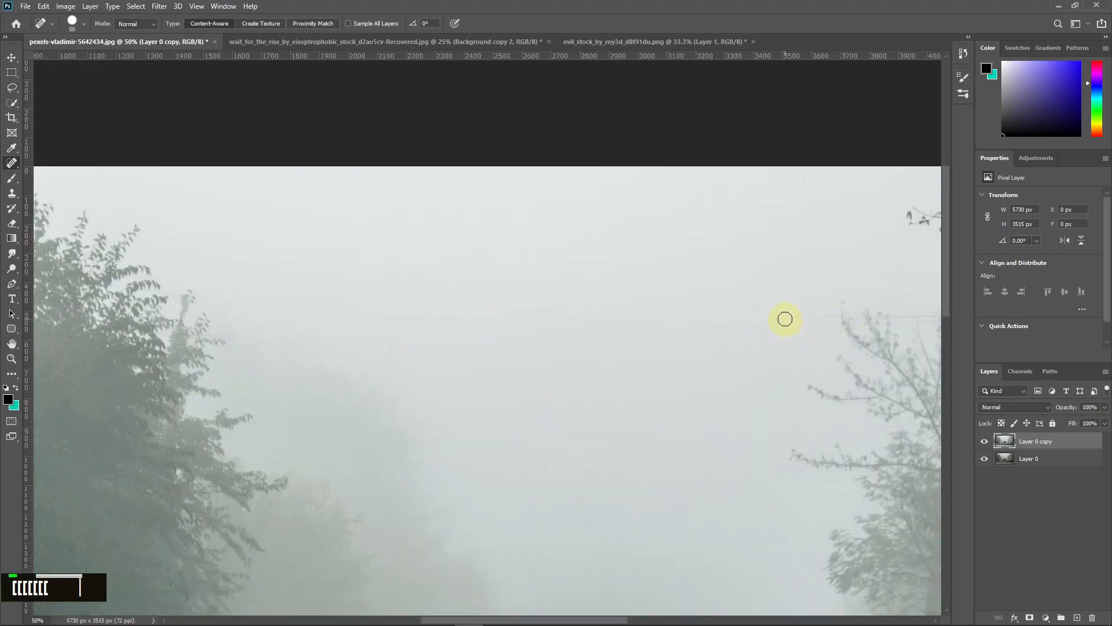
pyautogui.moveTo(770, 335); pyautogui.dragTo(521, 383)
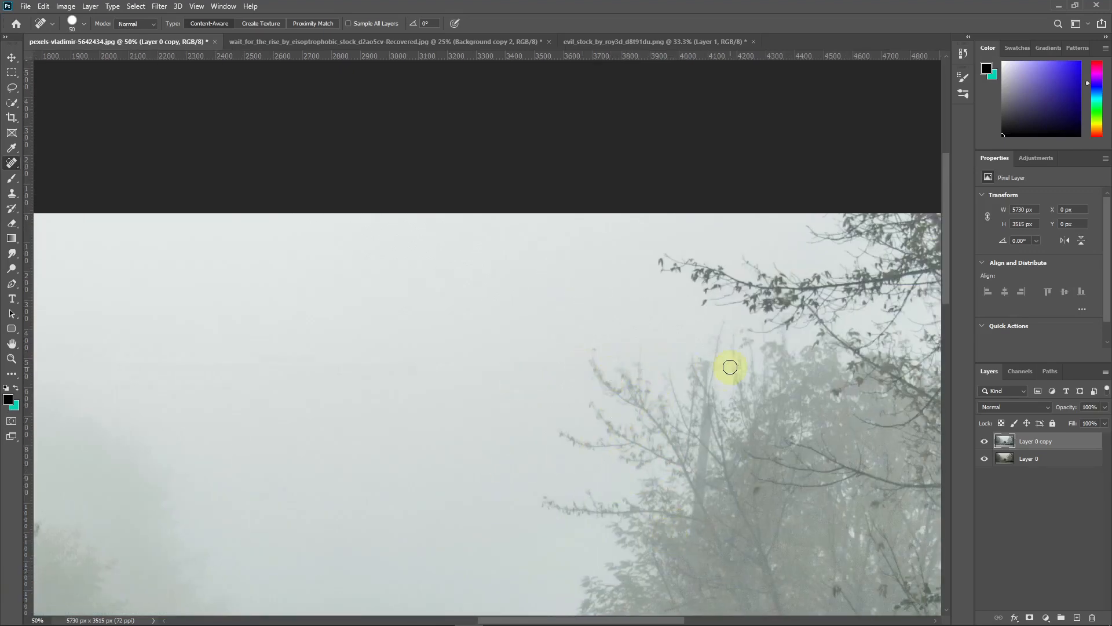
pyautogui.moveTo(253, 389)
pyautogui.mouseDown()
pyautogui.moveTo(523, 397)
pyautogui.moveTo(533, 359)
pyautogui.moveTo(551, 368)
pyautogui.moveTo(478, 365)
pyautogui.mouseUp()
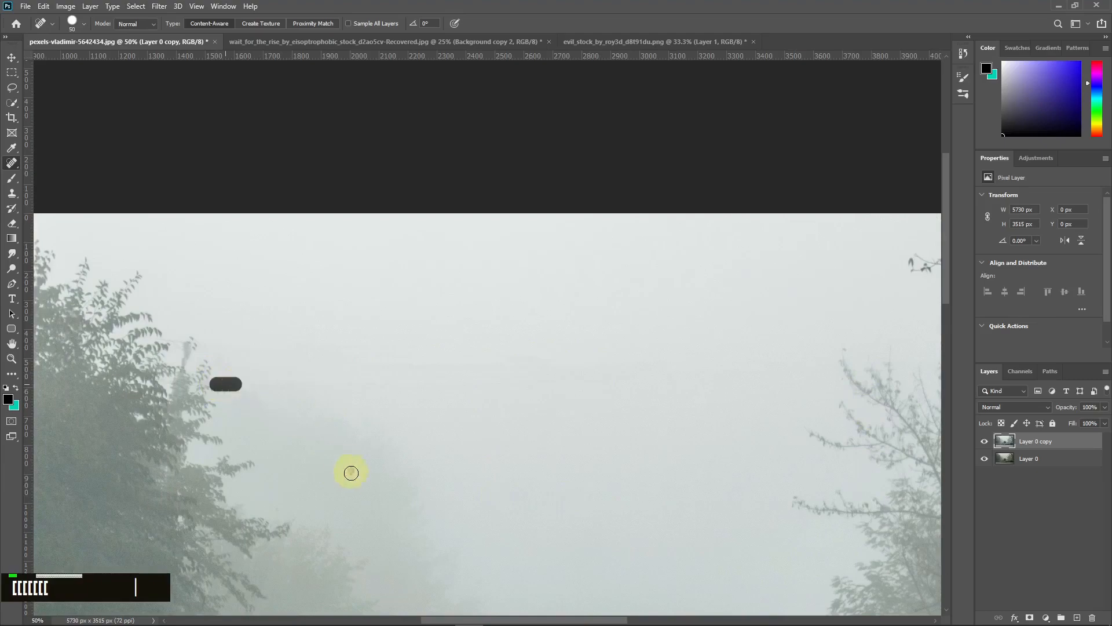
pyautogui.hotkey('ctrl', '-')
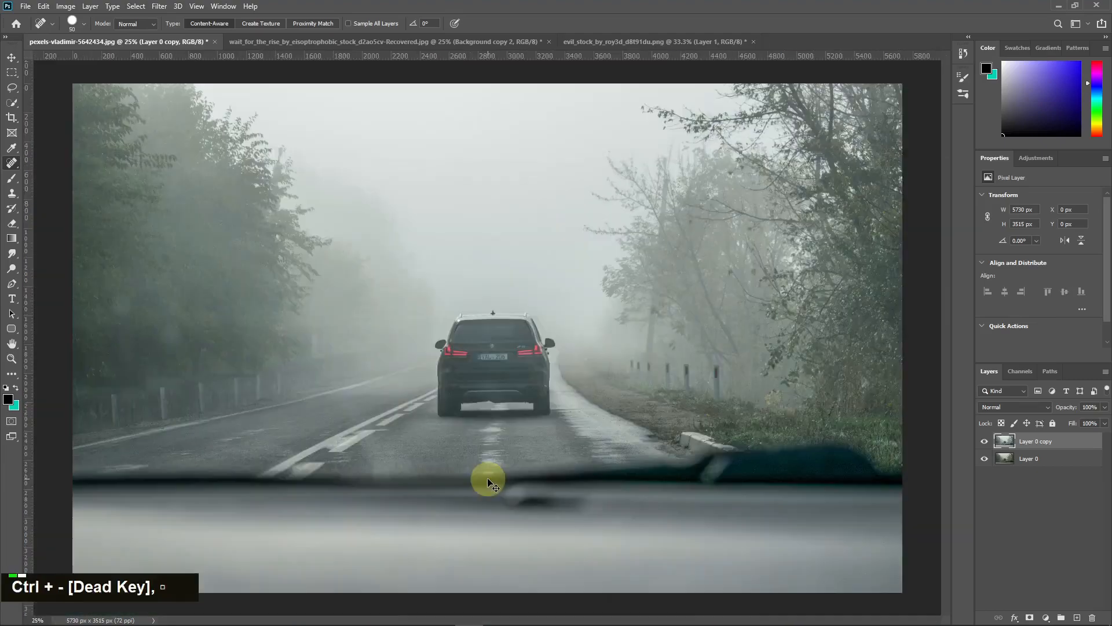
pyautogui.click(12, 59)
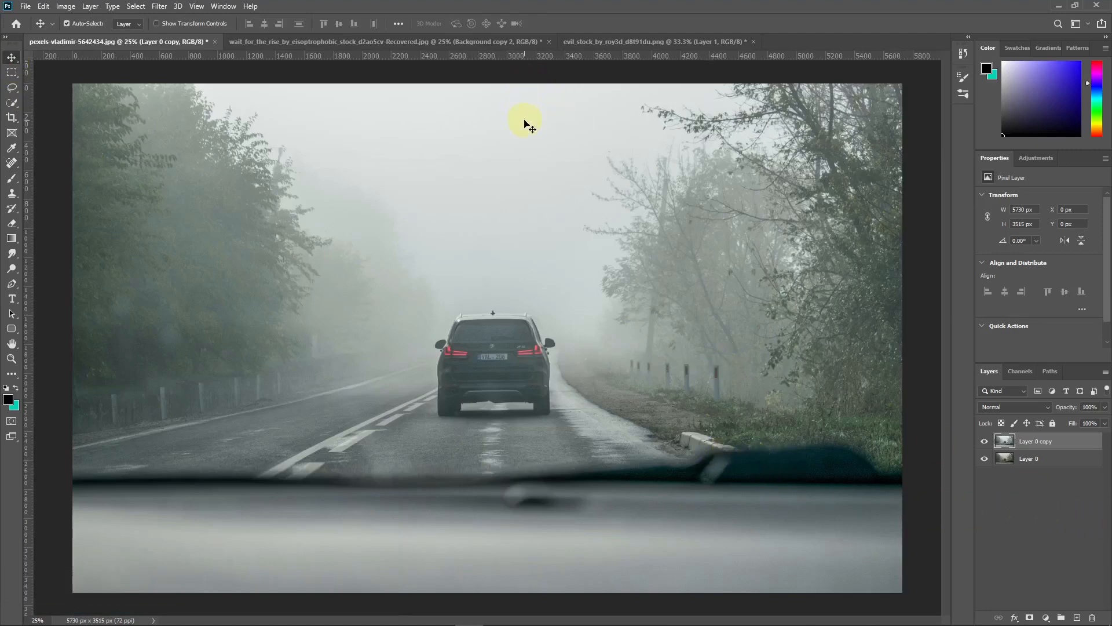
# - Trace a closed Pen tool path around the short vertical inner segment of the car's left taillight
pyautogui.click(12, 359)
pyautogui.moveTo(449, 347); pyautogui.dragTo(504, 388)
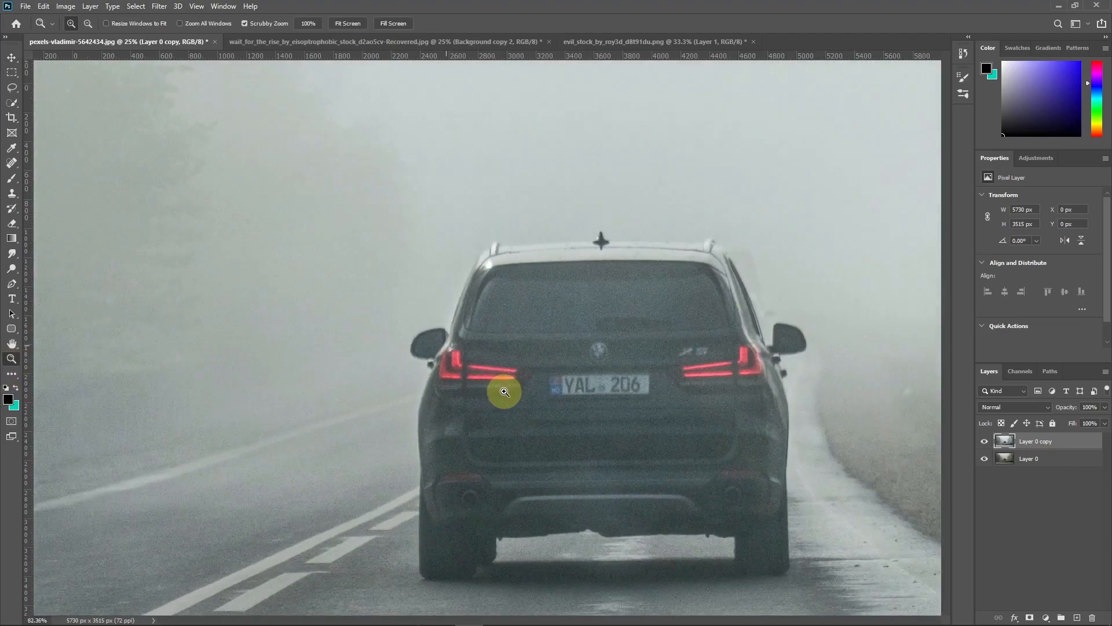
pyautogui.click(11, 285)
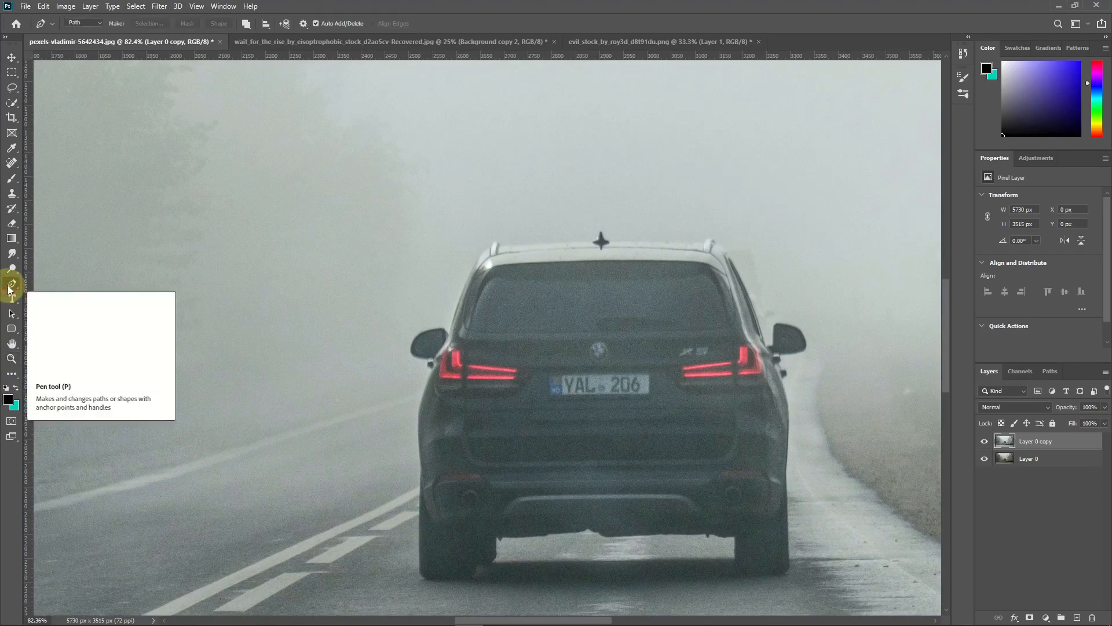
pyautogui.hotkey('ctrl', '=')
pyautogui.hotkey('ctrl', '=')
pyautogui.hotkey('ctrl', '=')
pyautogui.click(356, 438)
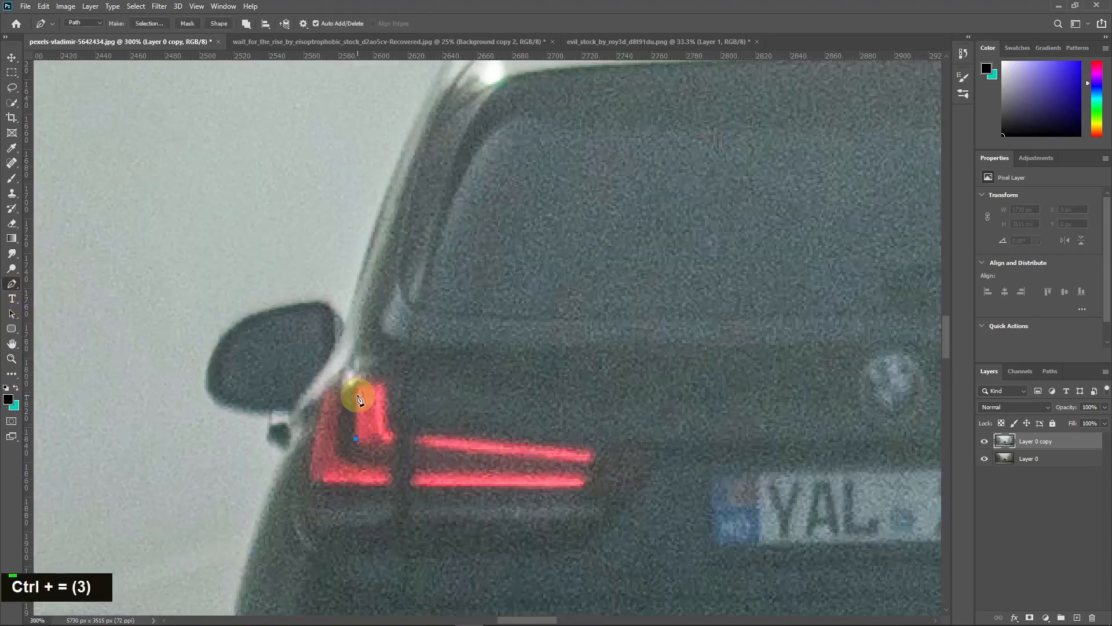
pyautogui.click(355, 384)
pyautogui.click(385, 383)
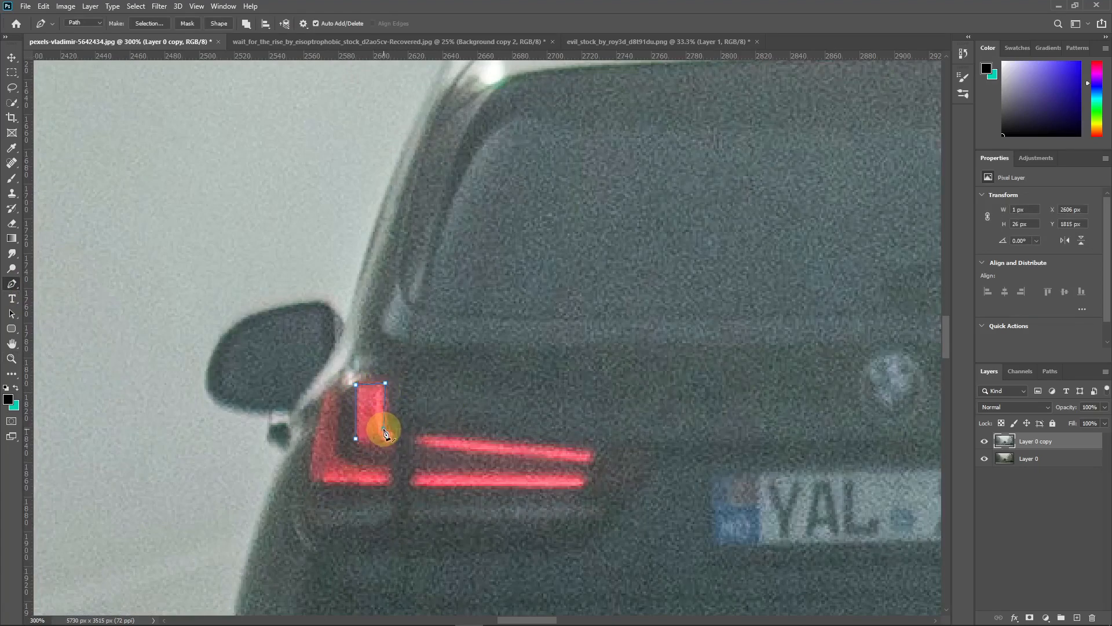
pyautogui.keyDown('ctrl'); pyautogui.click(385, 432); pyautogui.keyUp('ctrl')
pyautogui.click(394, 431)
pyautogui.click(392, 442)
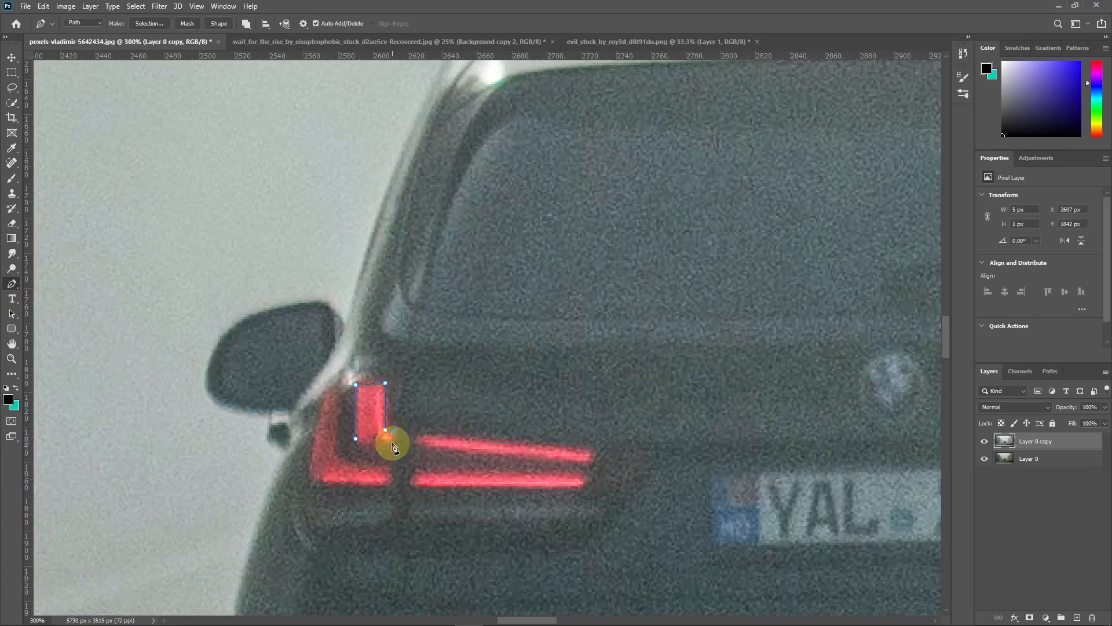
pyautogui.click(358, 441)
pyautogui.keyDown('ctrl'); pyautogui.click(357, 440); pyautogui.keyUp('ctrl')
pyautogui.click(355, 438)
# - Outline the L-shaped outer segment of the left taillight with a closed pen path
pyautogui.click(323, 392)
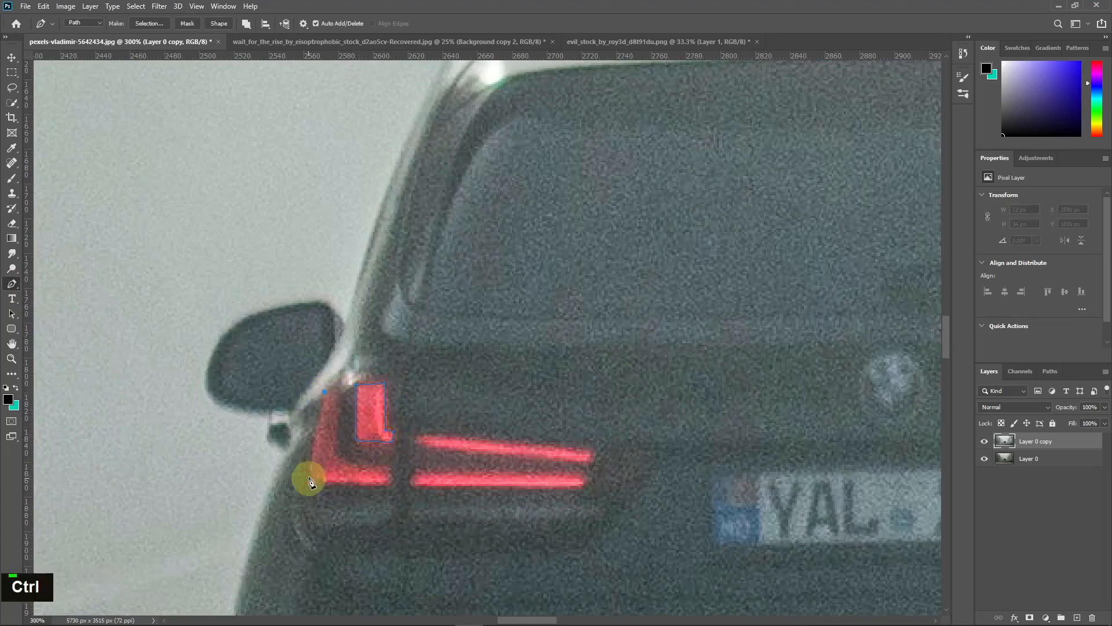
pyautogui.click(308, 471)
pyautogui.click(314, 481)
pyautogui.click(383, 481)
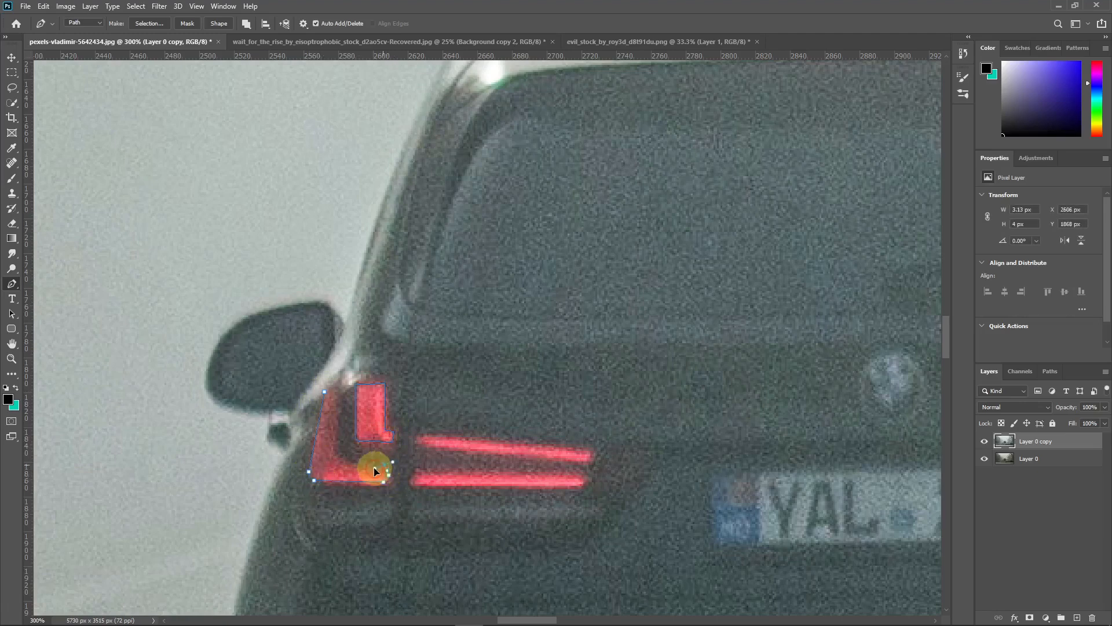
pyautogui.click(383, 464)
pyautogui.click(352, 462)
pyautogui.click(335, 445)
pyautogui.click(335, 429)
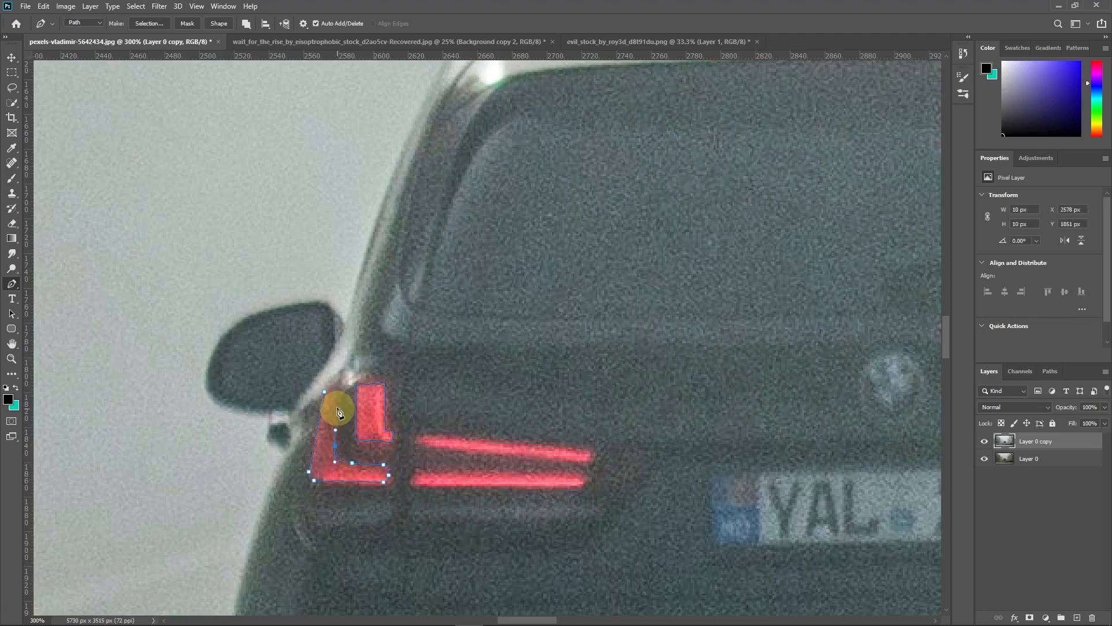
pyautogui.click(329, 392)
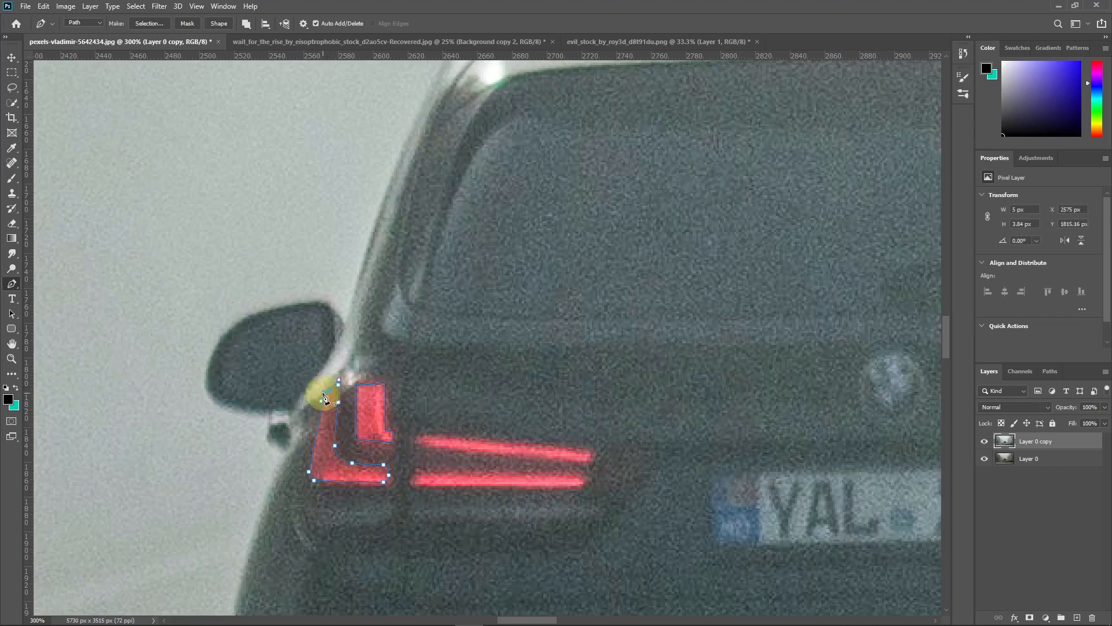
# - Outline the slanted upper light bar of the left taillight with a closed pen path
pyautogui.click(419, 435)
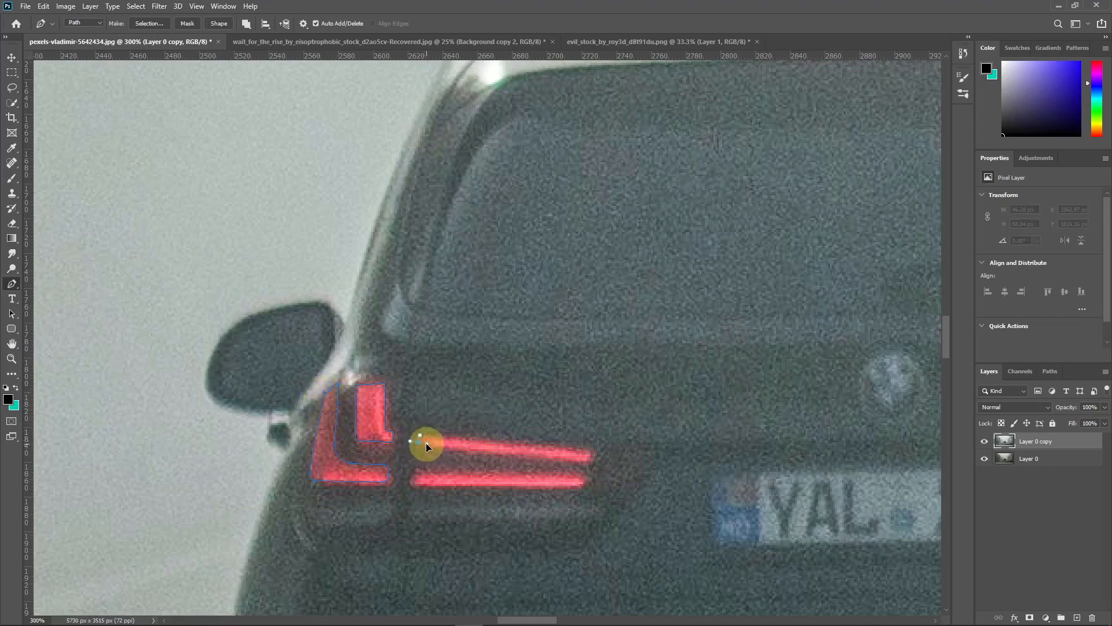
pyautogui.moveTo(427, 444); pyautogui.dragTo(422, 446)
pyautogui.click(587, 459)
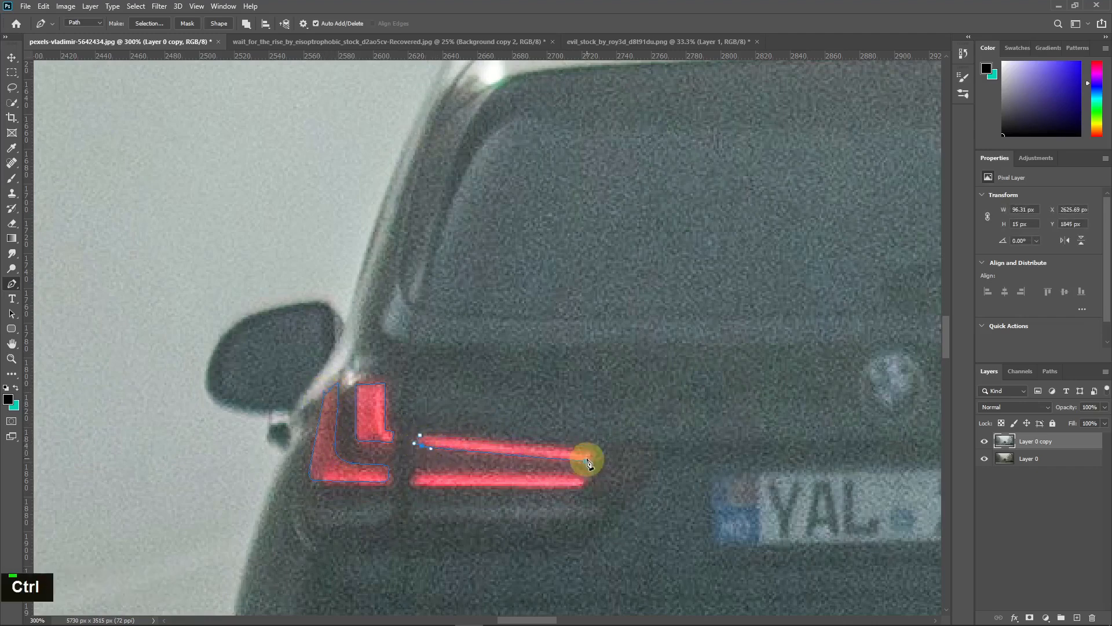
pyautogui.click(581, 451)
pyautogui.click(563, 448)
pyautogui.click(421, 437)
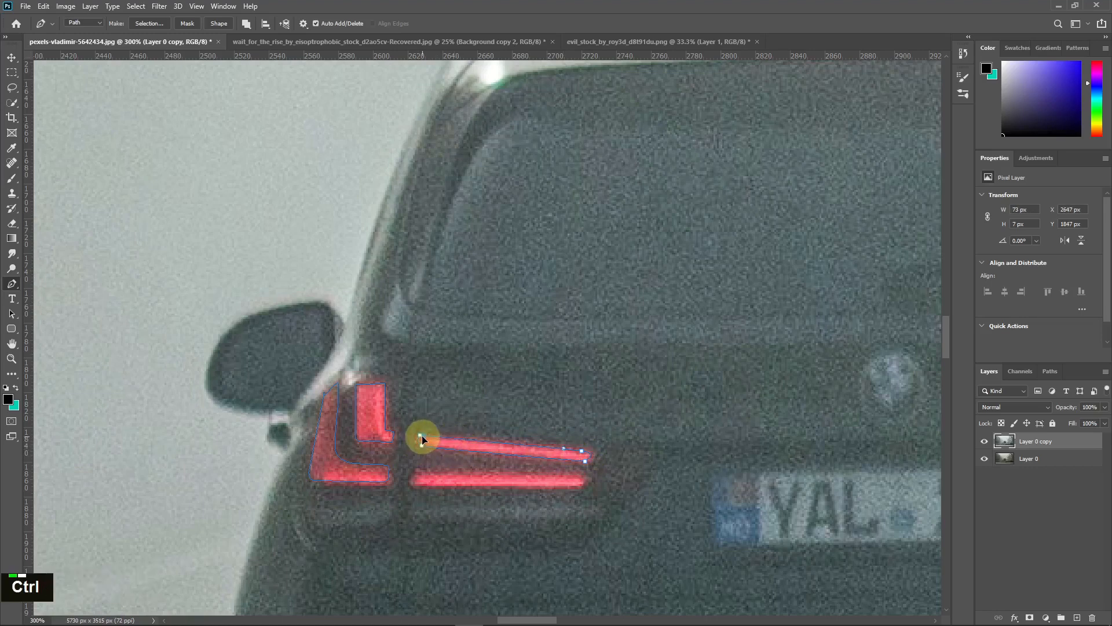
# - Outline the horizontal lower light bar of the left taillight with a closed pen path
pyautogui.keyDown('ctrl'); pyautogui.click(420, 485); pyautogui.keyUp('ctrl')
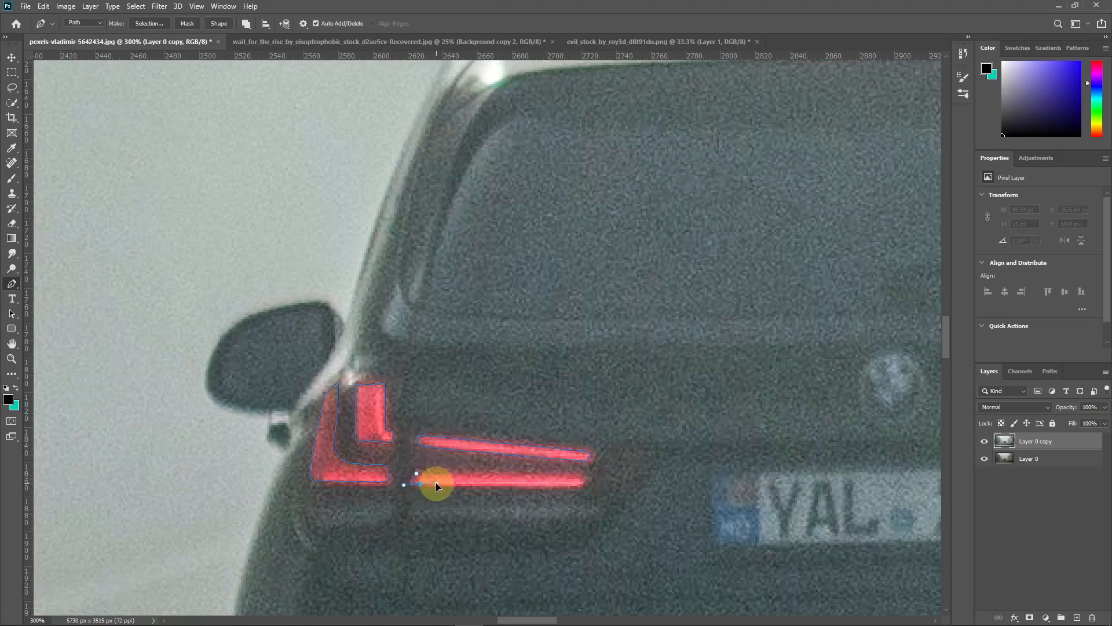
pyautogui.click(575, 487)
pyautogui.moveTo(575, 475); pyautogui.dragTo(556, 471)
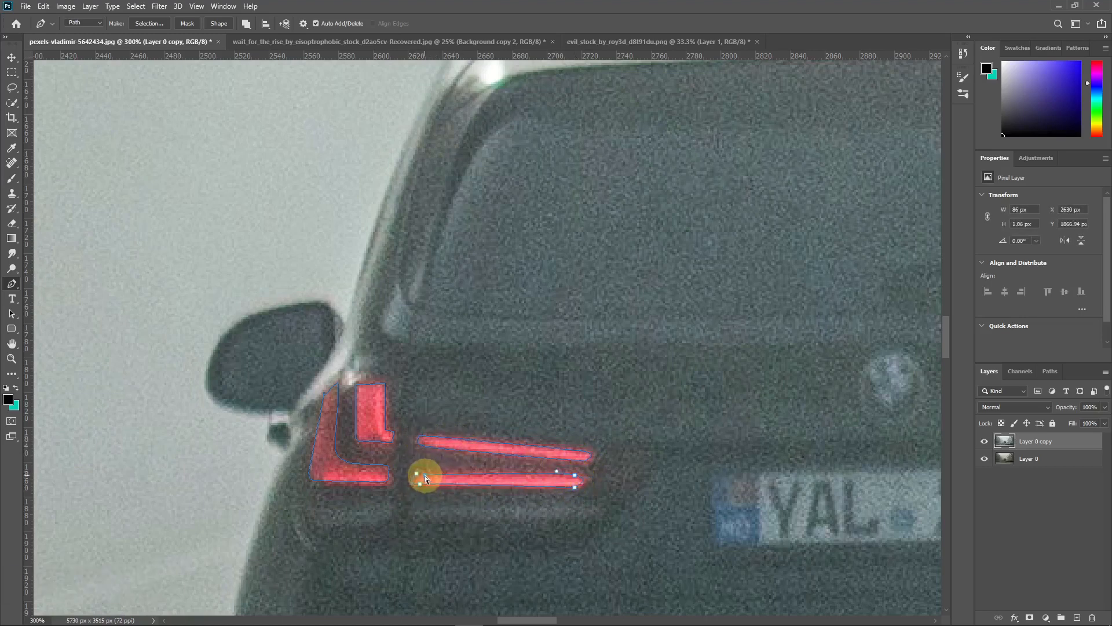
pyautogui.moveTo(425, 476); pyautogui.dragTo(419, 473)
pyautogui.click(420, 483)
# - Outline the slanted upper light bar of the car's right taillight with a closed pen path
pyautogui.press('space')
pyautogui.moveTo(729, 477); pyautogui.dragTo(419, 474)
pyautogui.press('space')
pyautogui.moveTo(869, 495); pyautogui.dragTo(618, 479)
pyautogui.click(238, 440)
pyautogui.moveTo(238, 429); pyautogui.dragTo(254, 422)
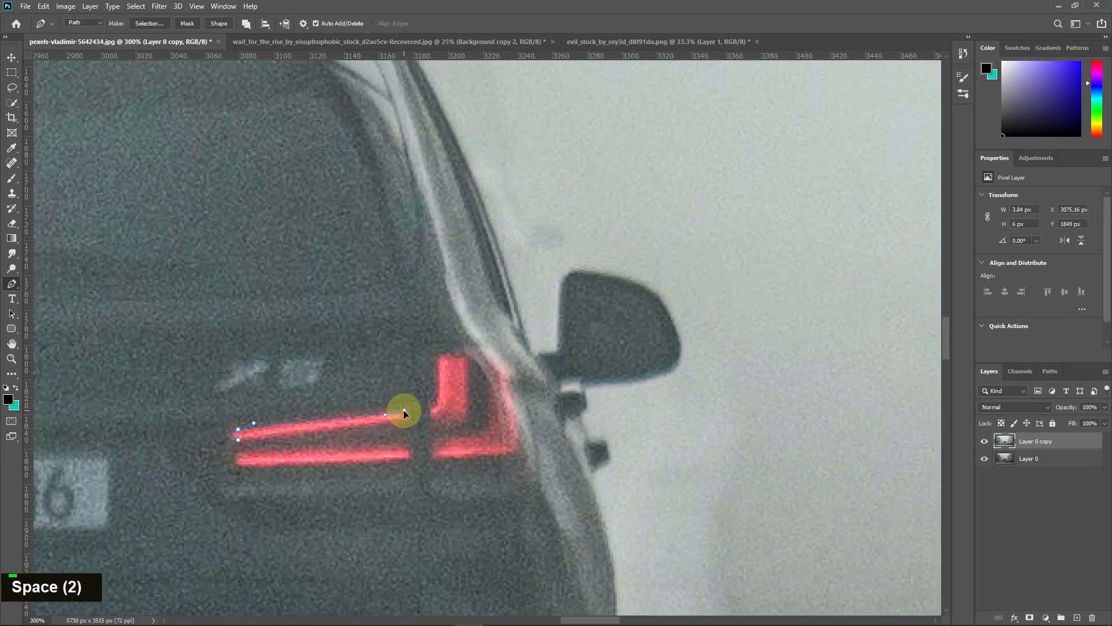
pyautogui.moveTo(404, 412); pyautogui.dragTo(360, 427)
pyautogui.click(238, 440)
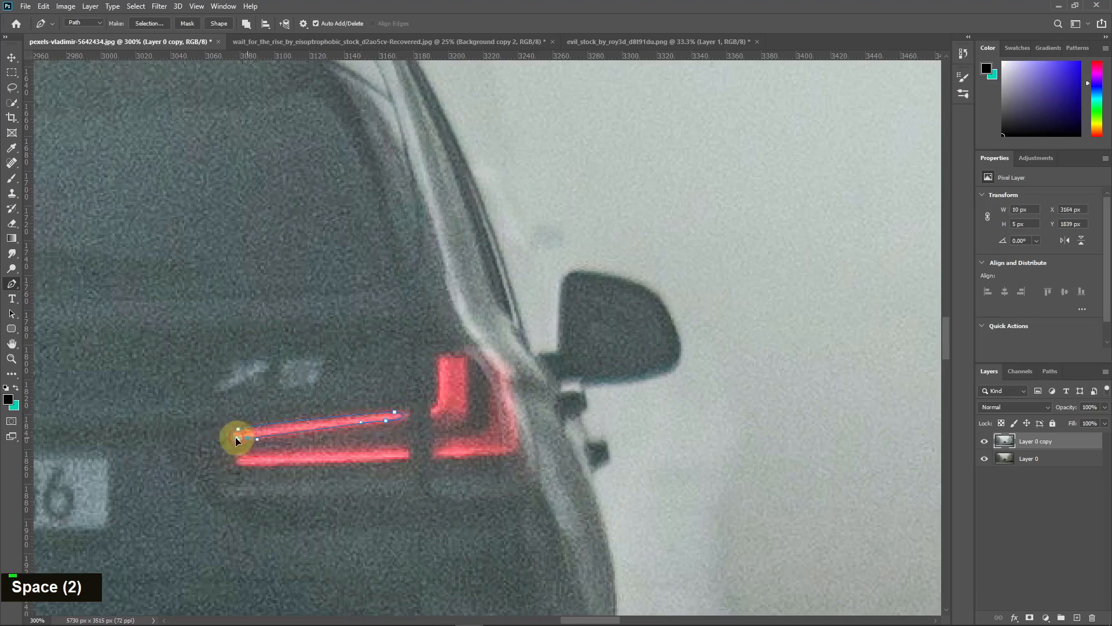
pyautogui.click(237, 436)
pyautogui.click(238, 439)
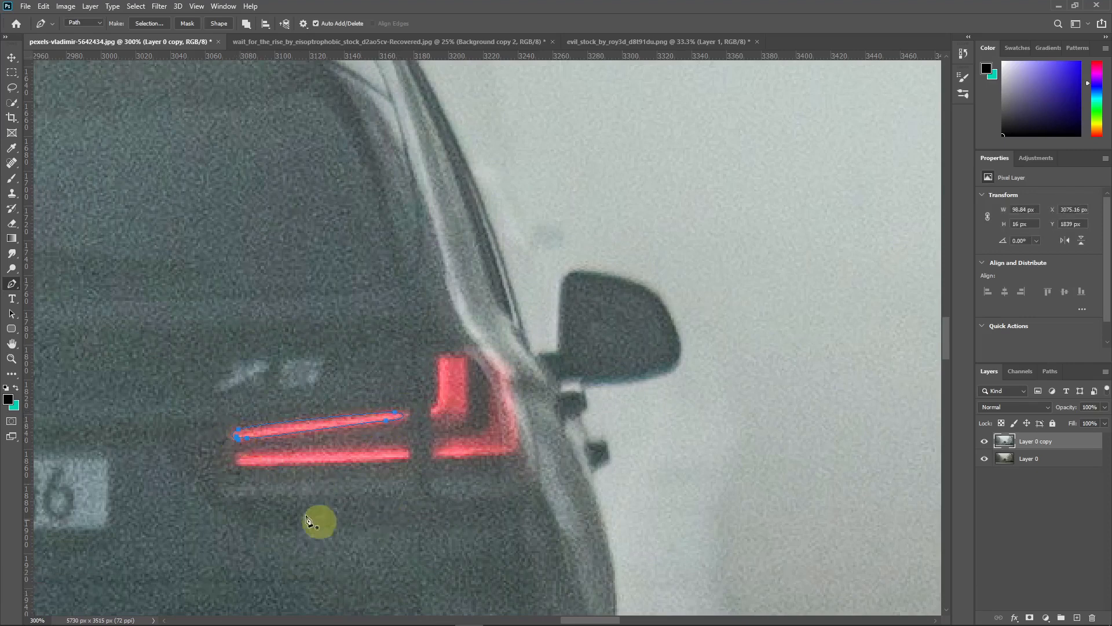
# - Outline the horizontal lower light bar of the car's right taillight with a closed pen path
pyautogui.click(242, 464)
pyautogui.moveTo(244, 451); pyautogui.dragTo(260, 446)
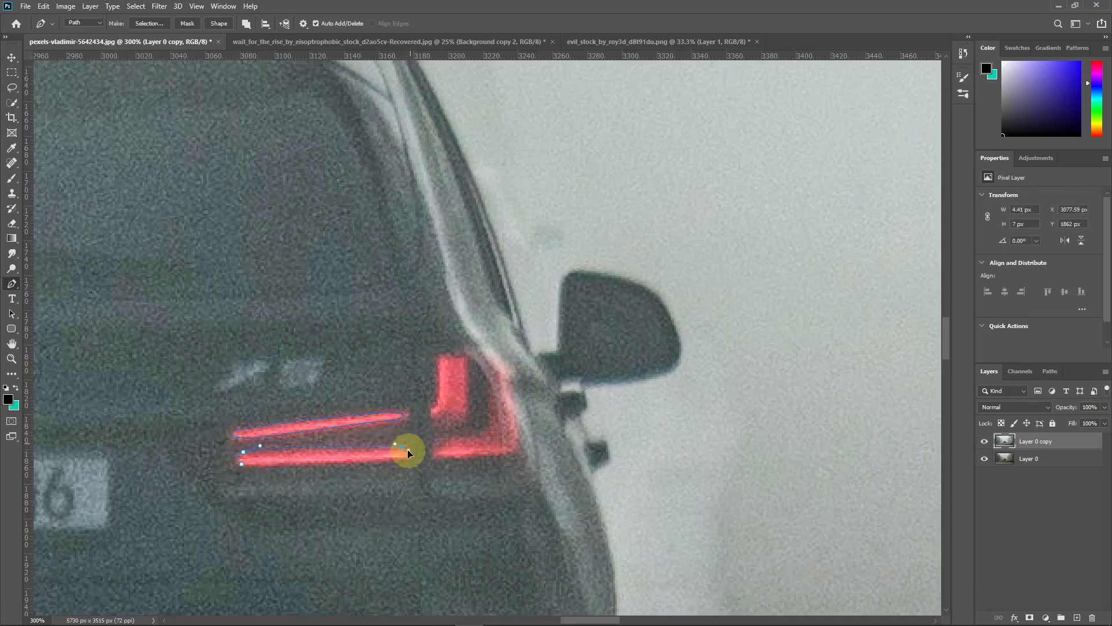
pyautogui.moveTo(408, 450); pyautogui.dragTo(397, 463)
pyautogui.moveTo(268, 466); pyautogui.dragTo(259, 466)
pyautogui.click(242, 464)
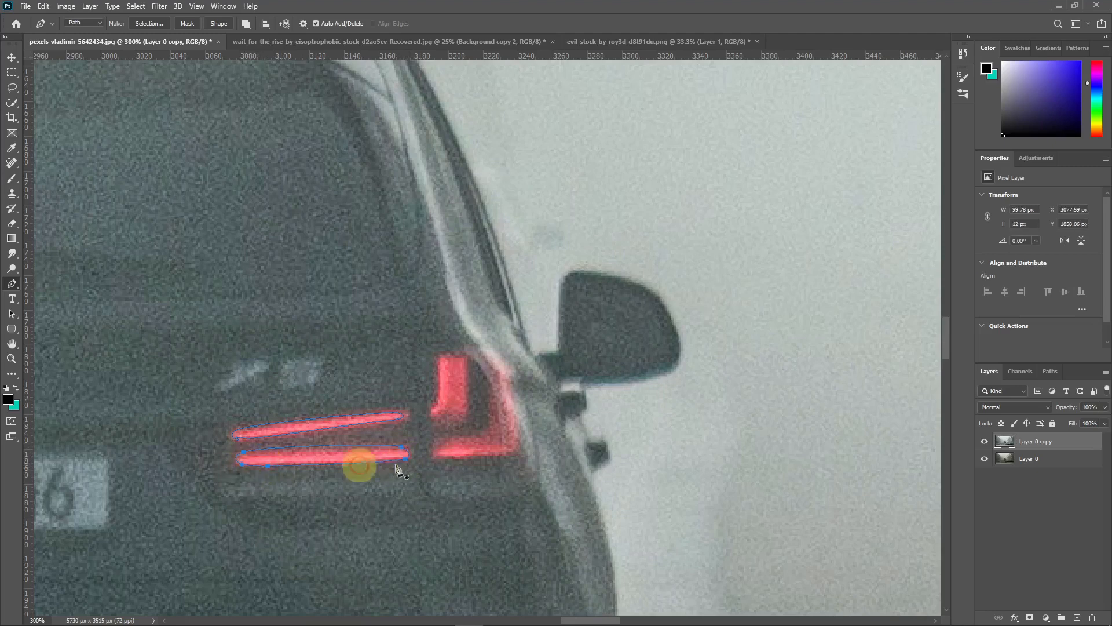
# - Outline the L-shaped outer segment of the right taillight with a closed pen path
pyautogui.click(445, 438)
pyautogui.moveTo(431, 444); pyautogui.dragTo(431, 452)
pyautogui.moveTo(440, 458); pyautogui.dragTo(453, 458)
pyautogui.click(506, 451)
pyautogui.moveTo(517, 433); pyautogui.dragTo(512, 415)
pyautogui.click(508, 377)
pyautogui.moveTo(489, 373); pyautogui.dragTo(444, 408)
pyautogui.click(490, 428)
pyautogui.hotkey('ctrl', 'z')
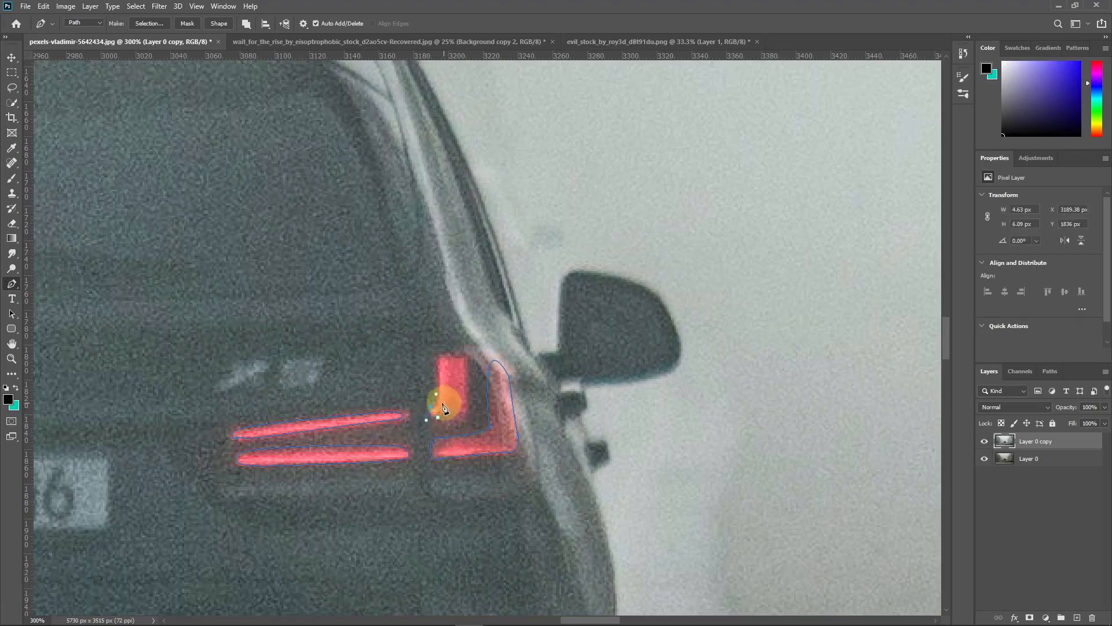
# - Outline the inner vertical segment of the right taillight with a closed pen path, correcting its corner handles
pyautogui.click(437, 384)
pyautogui.hotkey('ctrl', 'z')
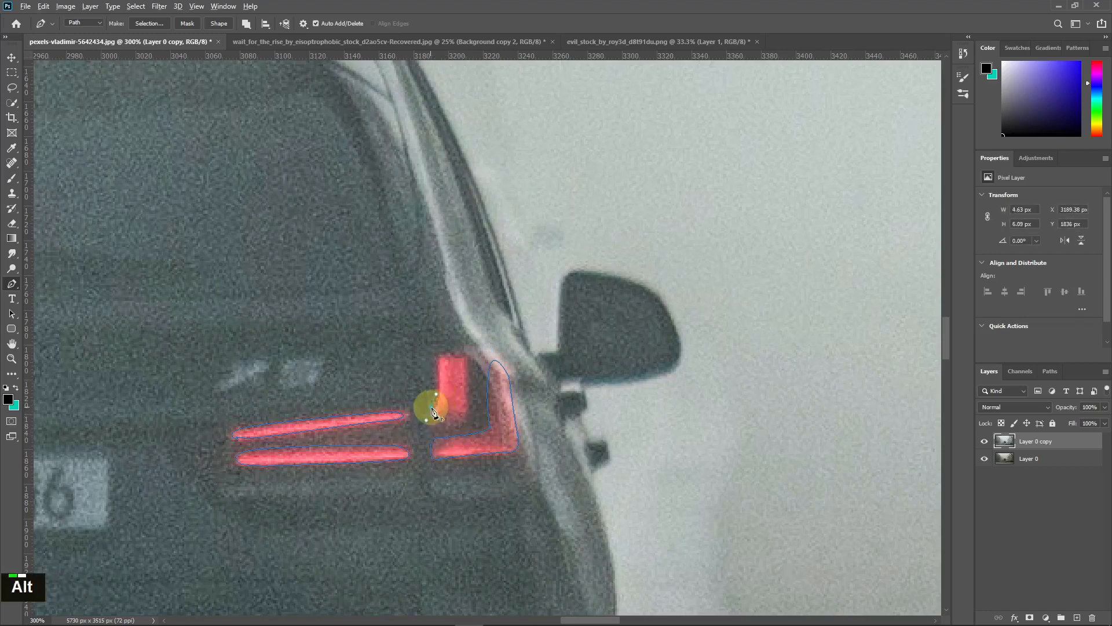
pyautogui.keyDown('alt'); pyautogui.click(431, 406); pyautogui.keyUp('alt')
pyautogui.click(439, 386)
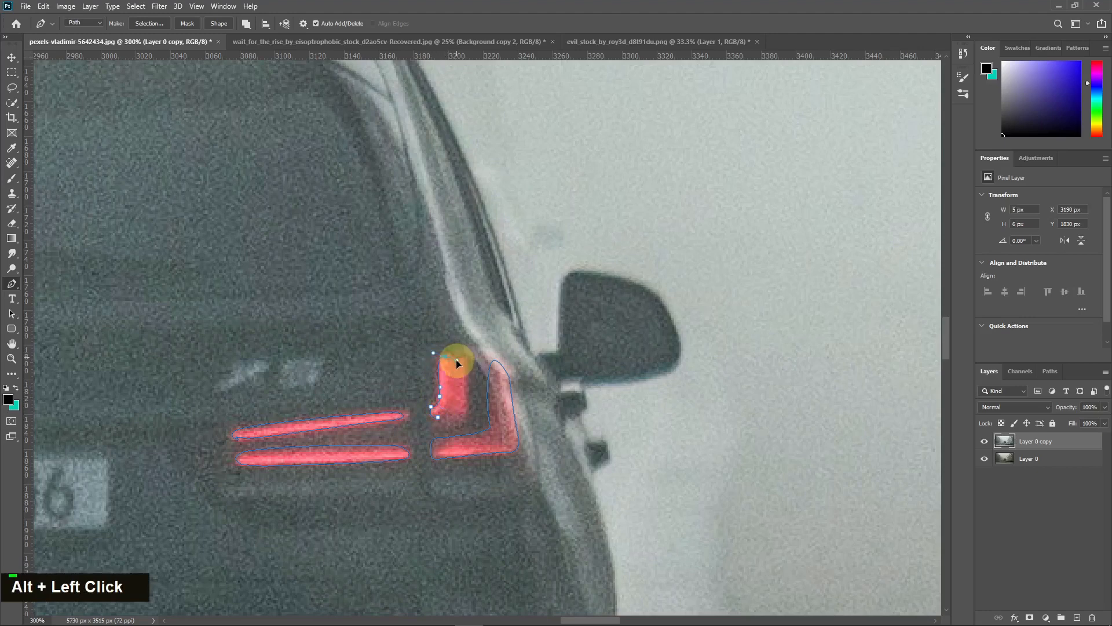
pyautogui.keyDown('ctrl'); pyautogui.click(458, 361); pyautogui.keyUp('ctrl')
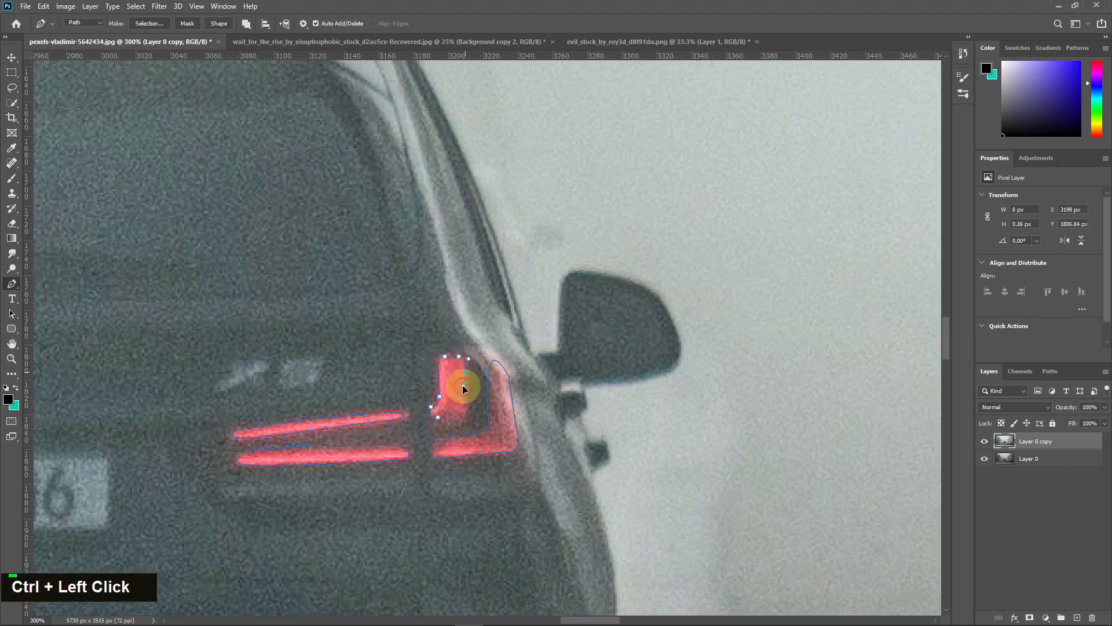
pyautogui.moveTo(464, 389); pyautogui.dragTo(464, 418)
pyautogui.click(466, 409)
pyautogui.click(455, 413)
pyautogui.click(438, 417)
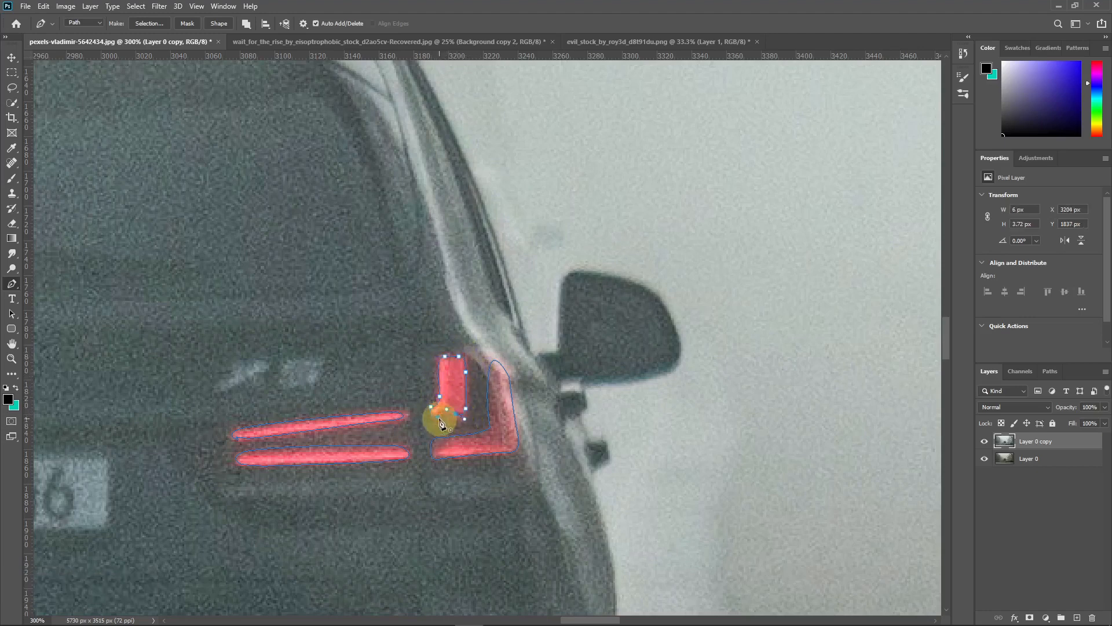
pyautogui.hotkey('ctrl', 'z')
# - Load all the taillight paths as a selection
pyautogui.hotkey('ctrl', 'Return')
pyautogui.hotkey('ctrl', '-')
pyautogui.hotkey('ctrl', '-')
pyautogui.hotkey('ctrl', '-')
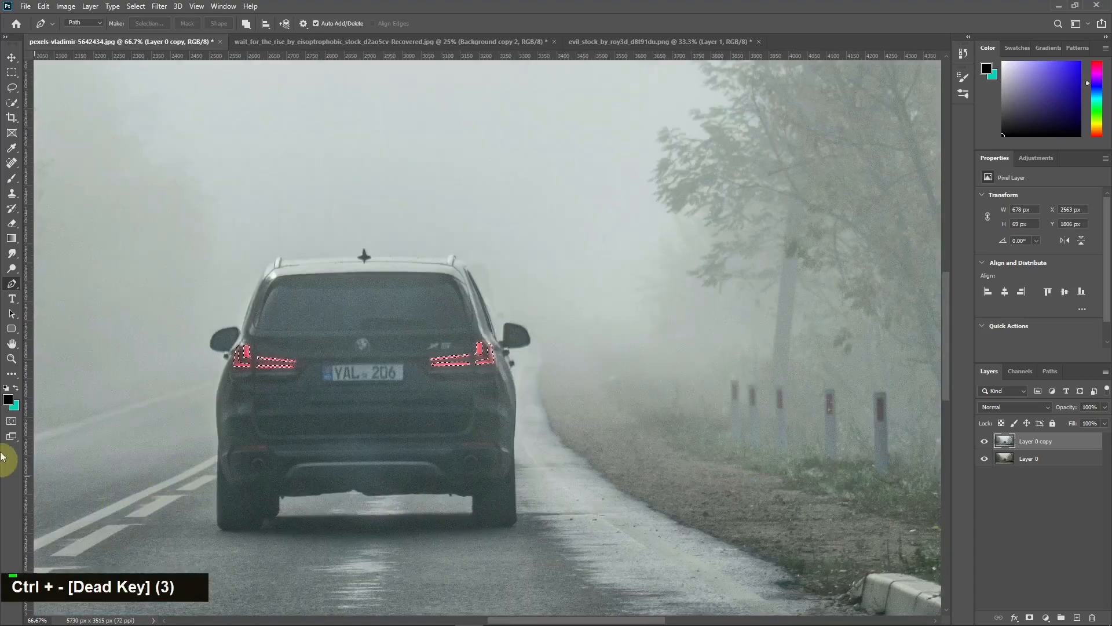
# - Sample the taillight colour and shift it to the bright saturated red ff2002 as the foreground colour
pyautogui.click(8, 400)
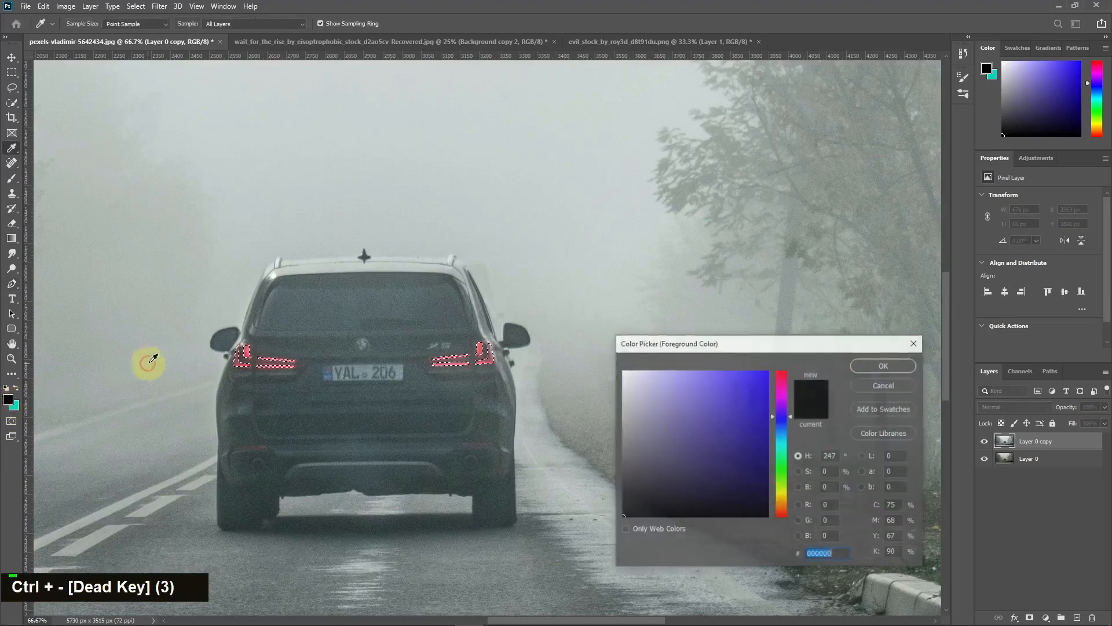
pyautogui.click(249, 352)
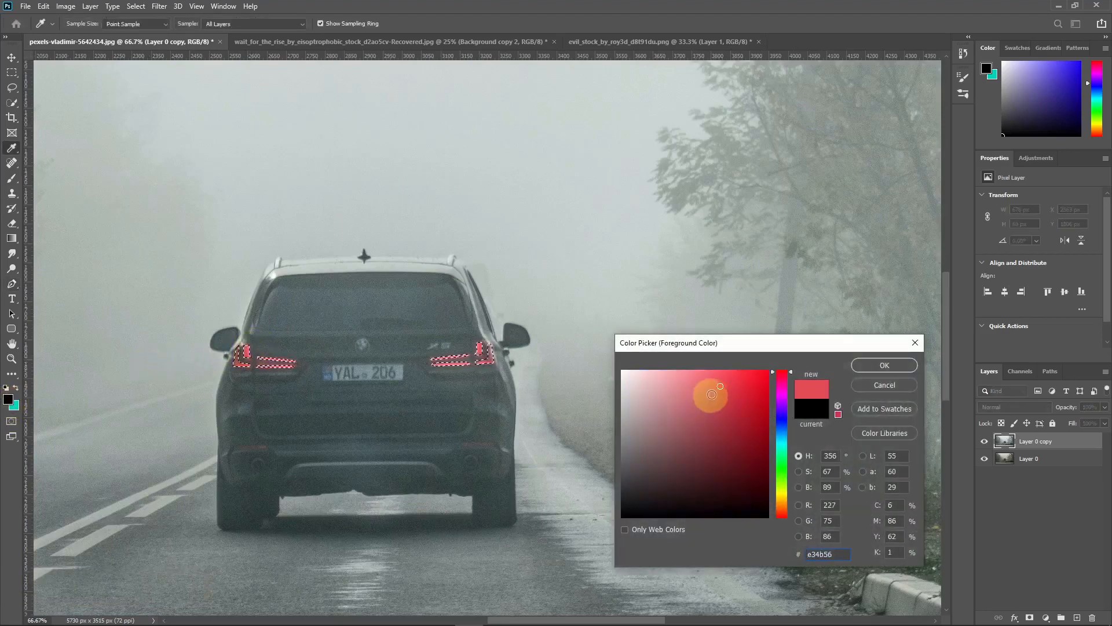
pyautogui.moveTo(708, 392); pyautogui.dragTo(768, 371)
pyautogui.moveTo(786, 498); pyautogui.dragTo(784, 516)
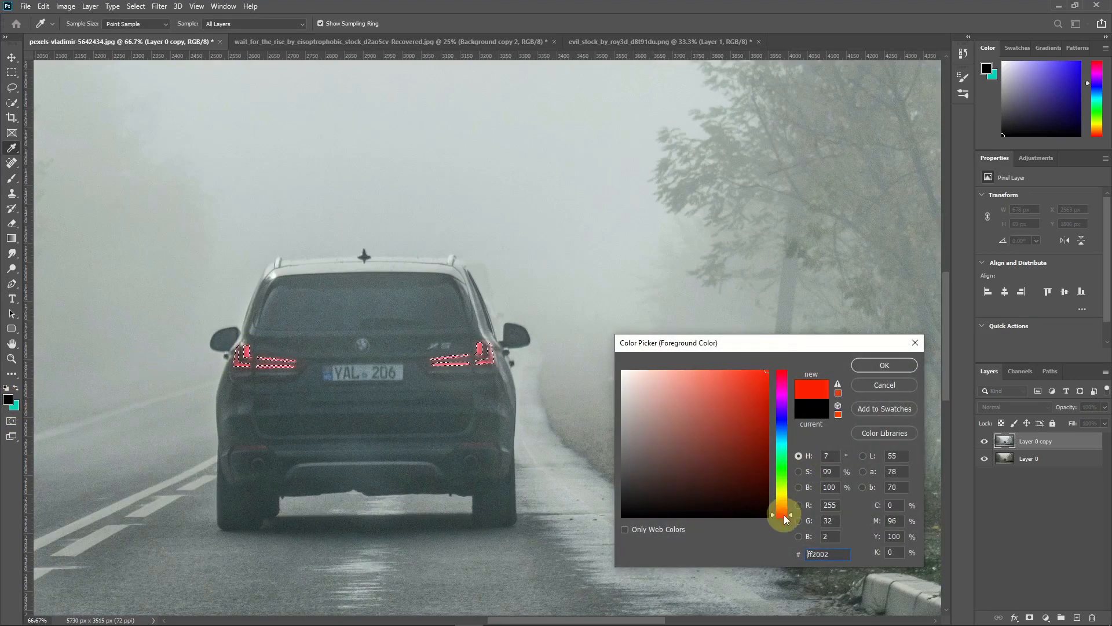
pyautogui.press('p')
pyautogui.click(892, 366)
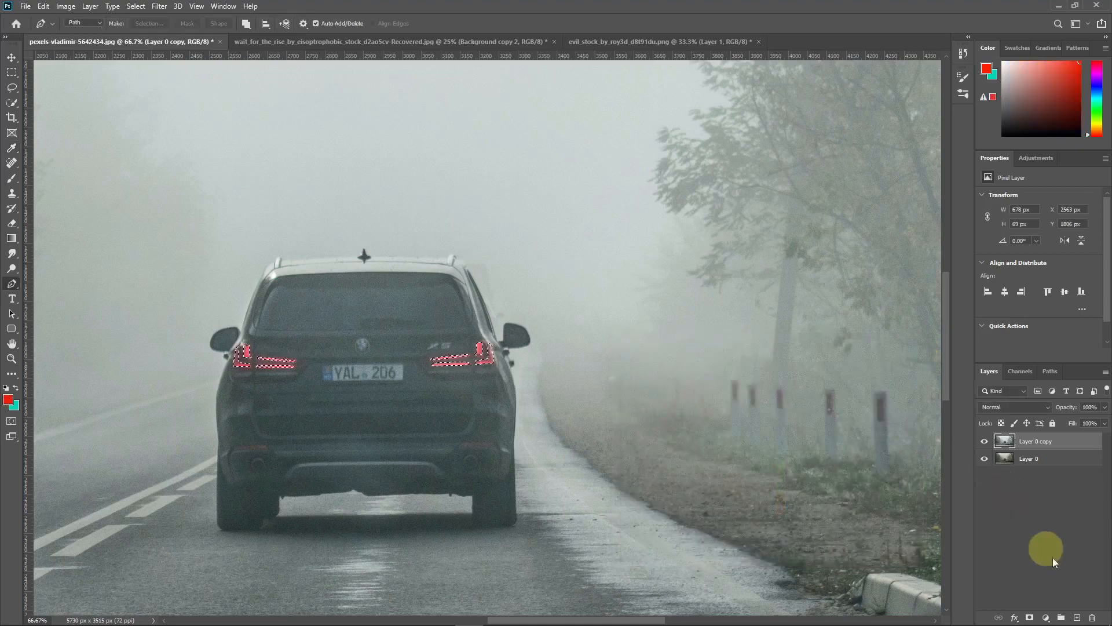
# - Fill the taillight selection with the foreground red on a new layer and deselect
pyautogui.click(1077, 617)
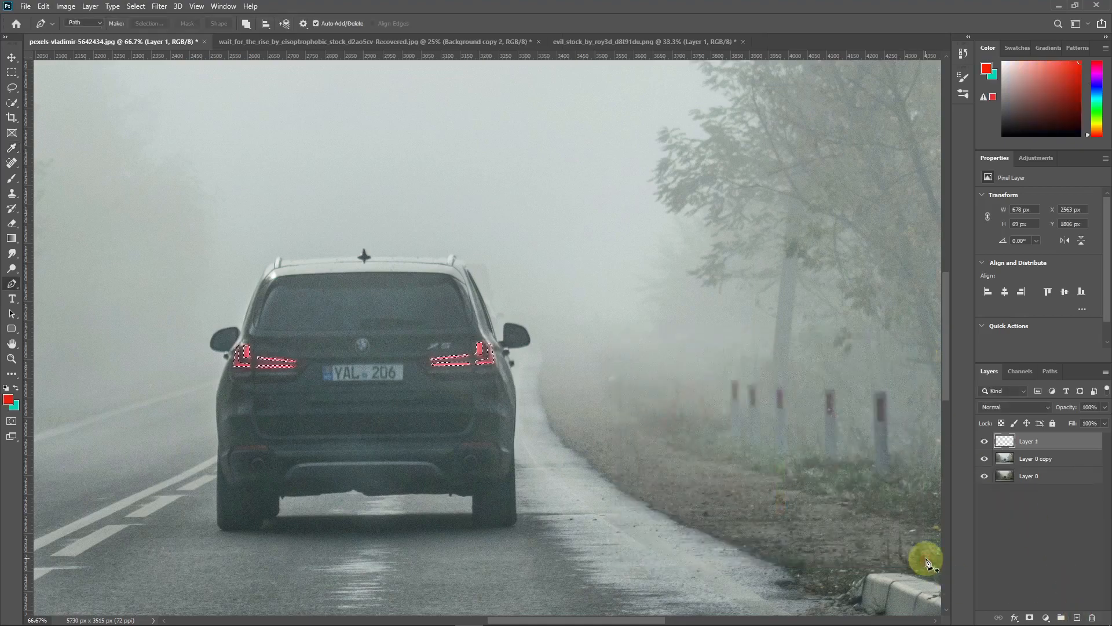
pyautogui.hotkey('alt', 'BackSpace')
pyautogui.hotkey('ctrl', 'd')
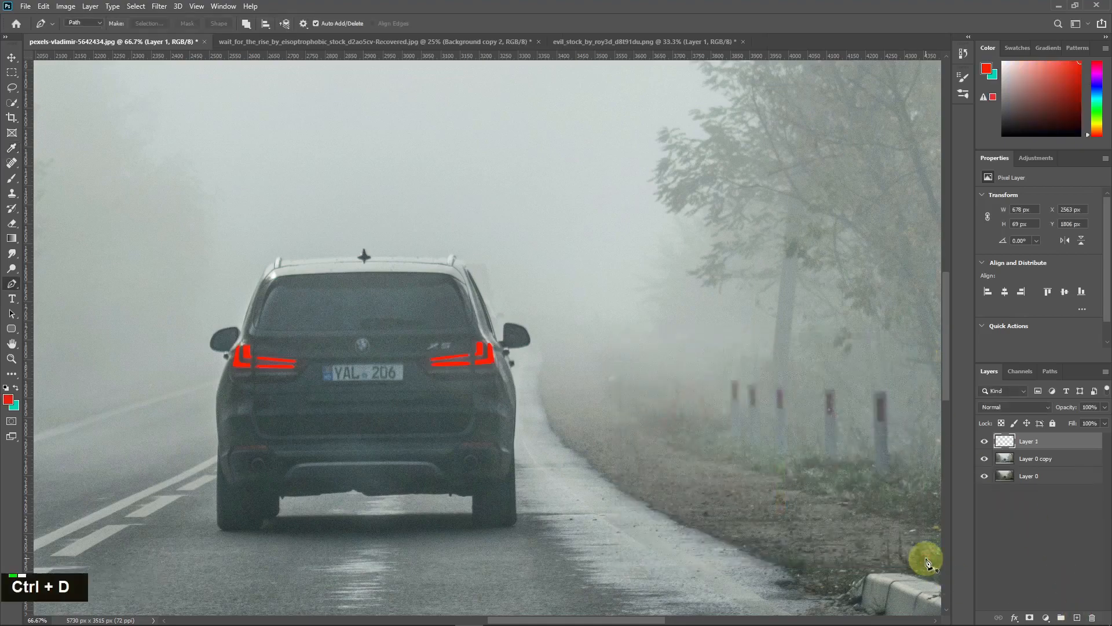
pyautogui.click(985, 442)
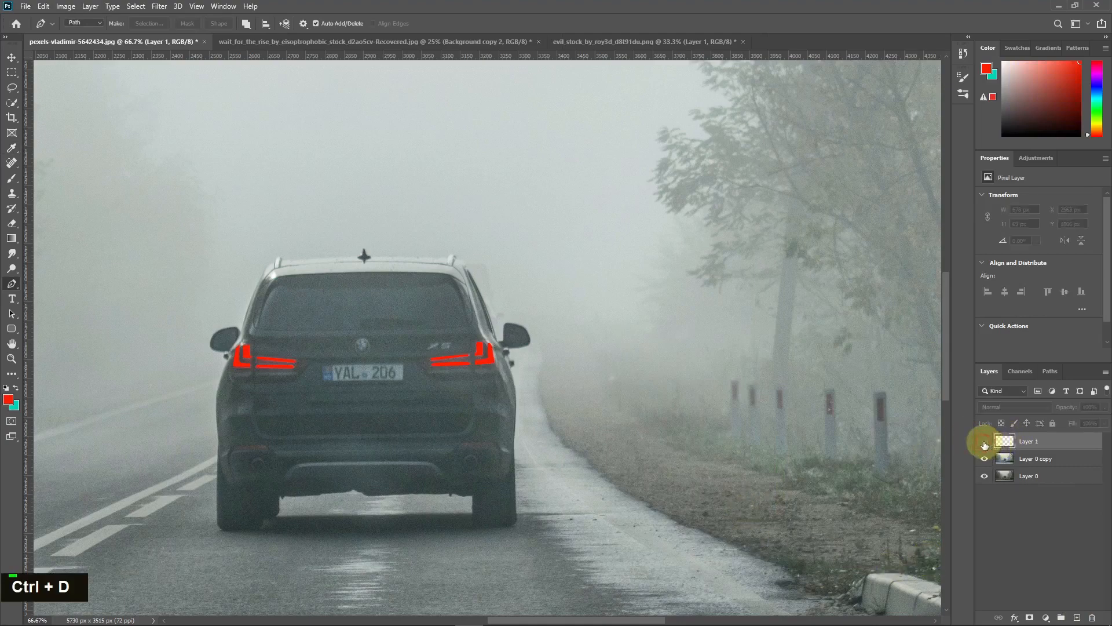
pyautogui.click(985, 442)
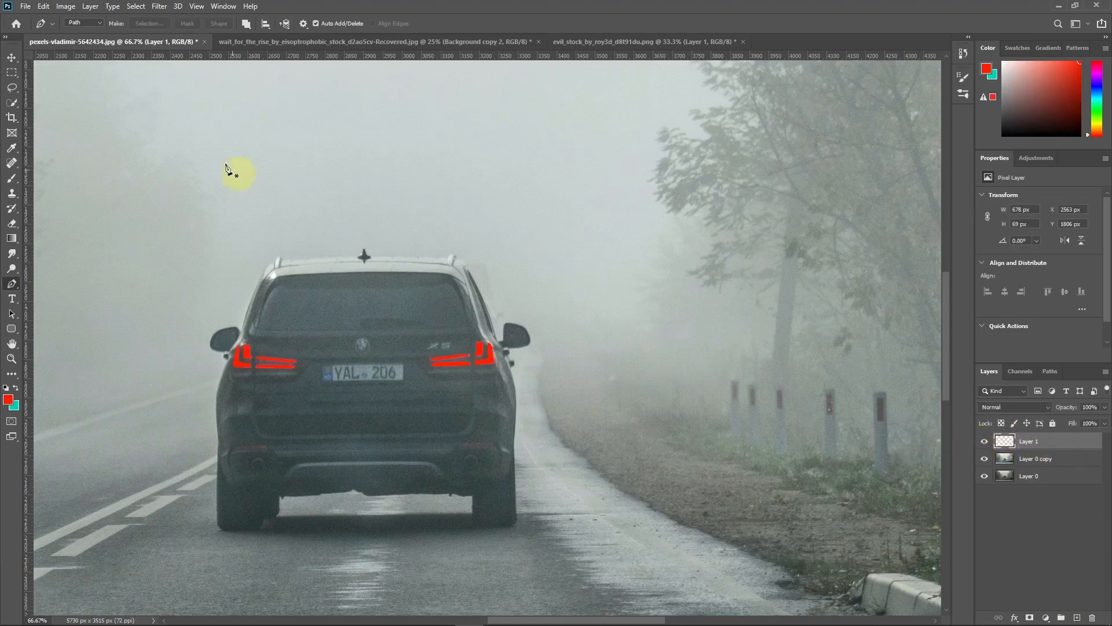
# - Apply a Gaussian Blur with a 4.8-pixel radius to the red taillight layer
pyautogui.click(160, 7)
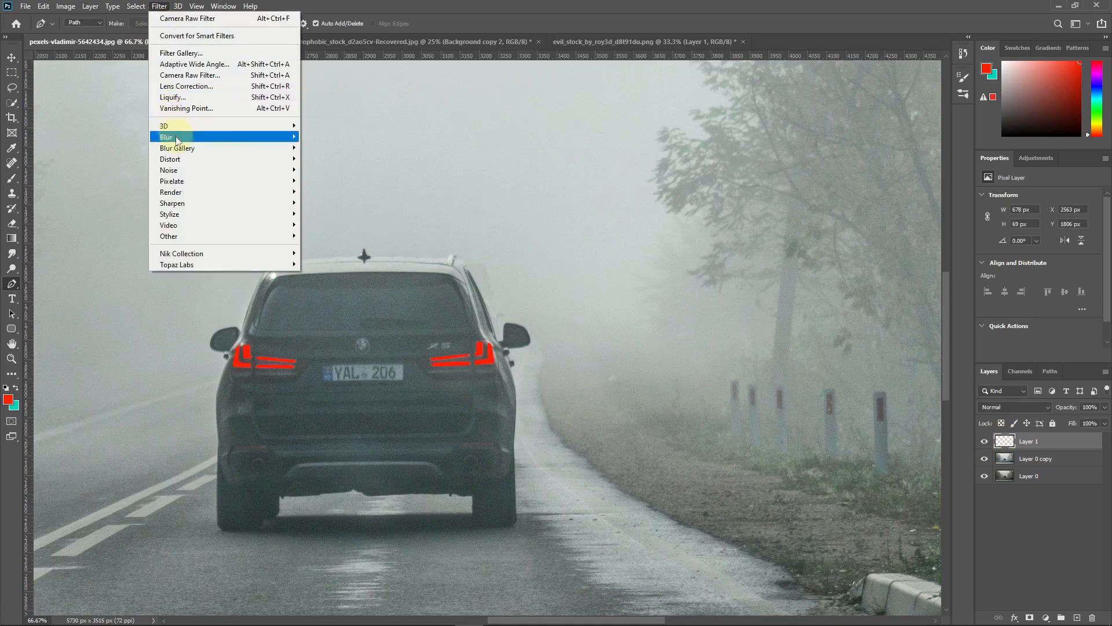
pyautogui.moveTo(186, 137)
pyautogui.click(332, 182)
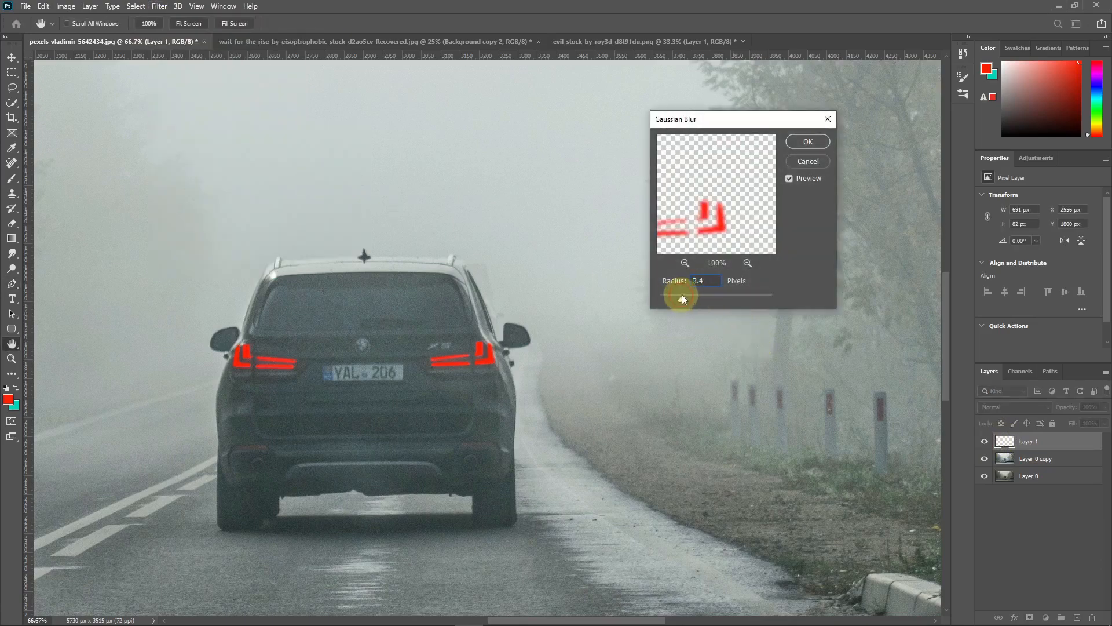
pyautogui.moveTo(682, 296); pyautogui.dragTo(687, 295)
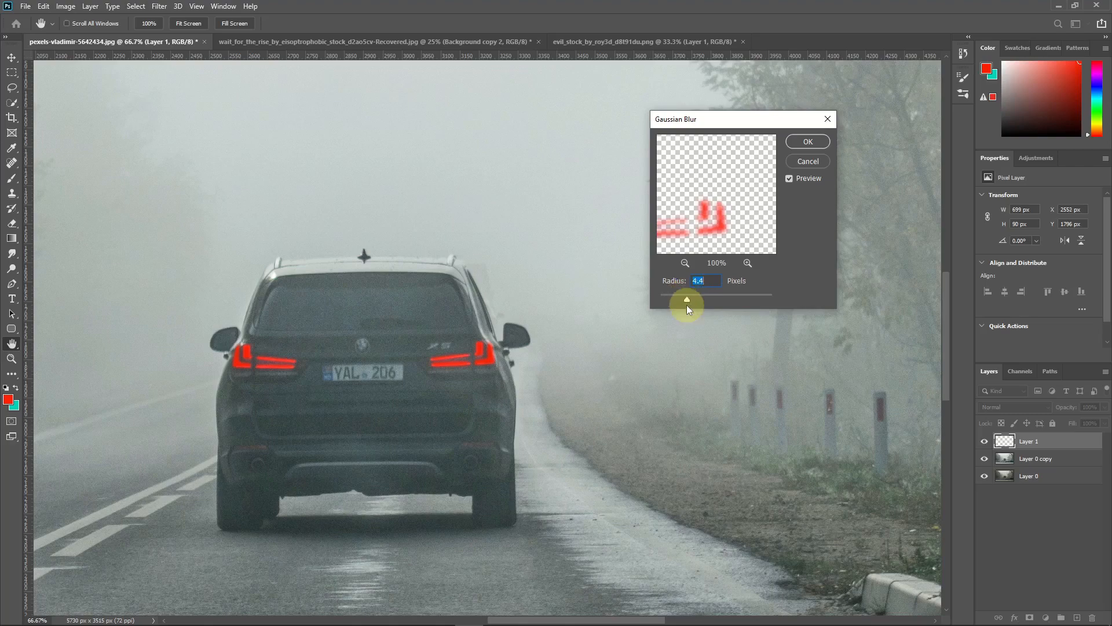
pyautogui.click(808, 142)
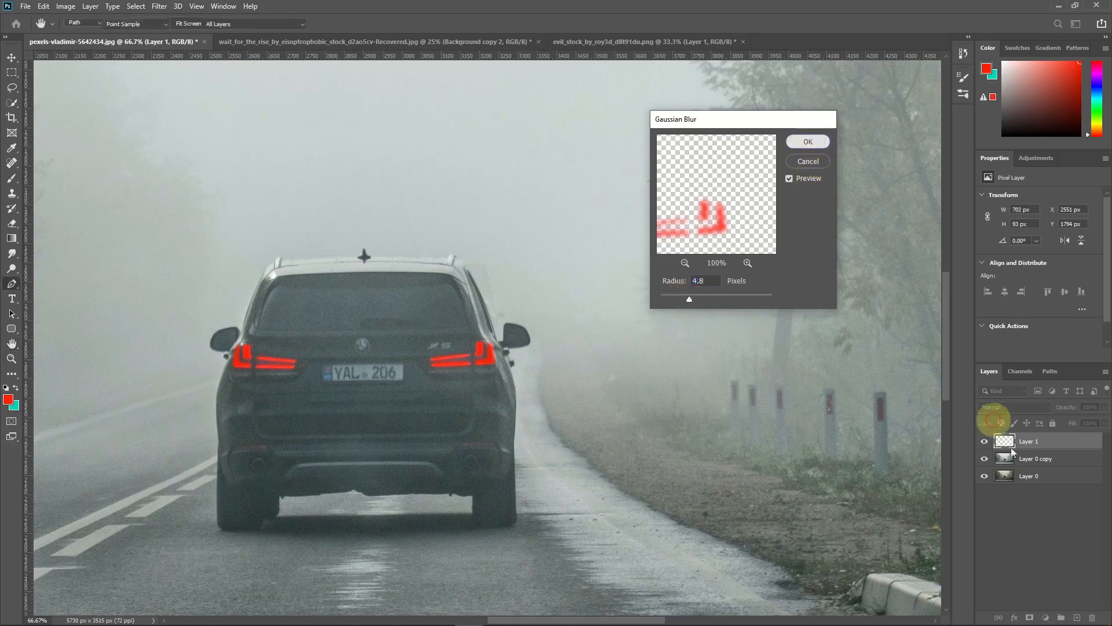
# - Set the red taillight layer's blend mode to Screen and compare the image with and without it
pyautogui.click(1020, 405)
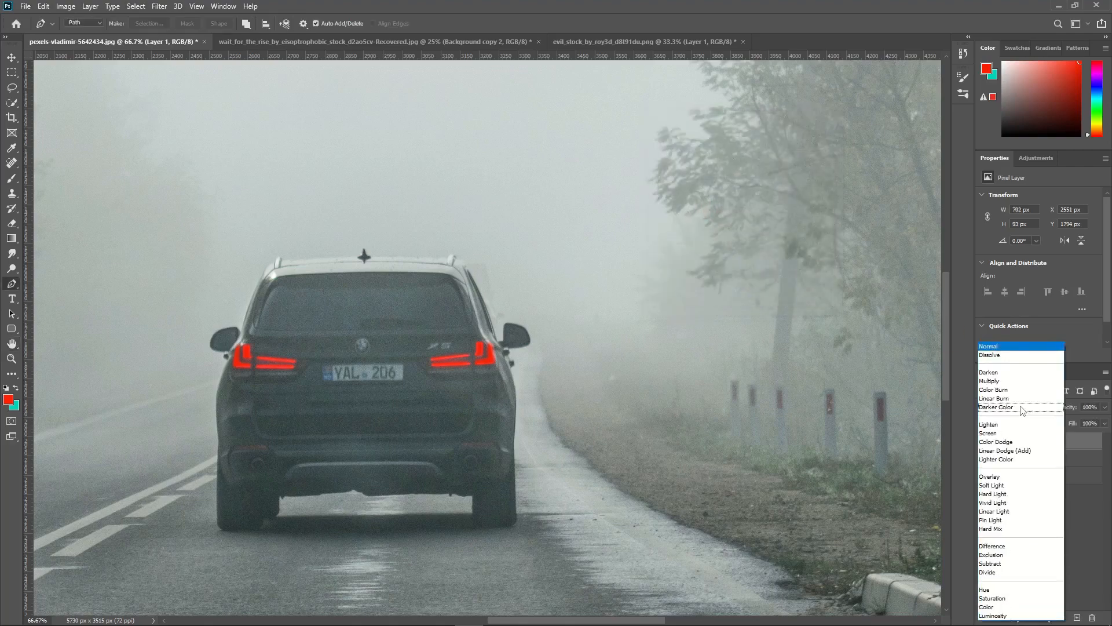
pyautogui.click(1002, 435)
pyautogui.click(984, 441)
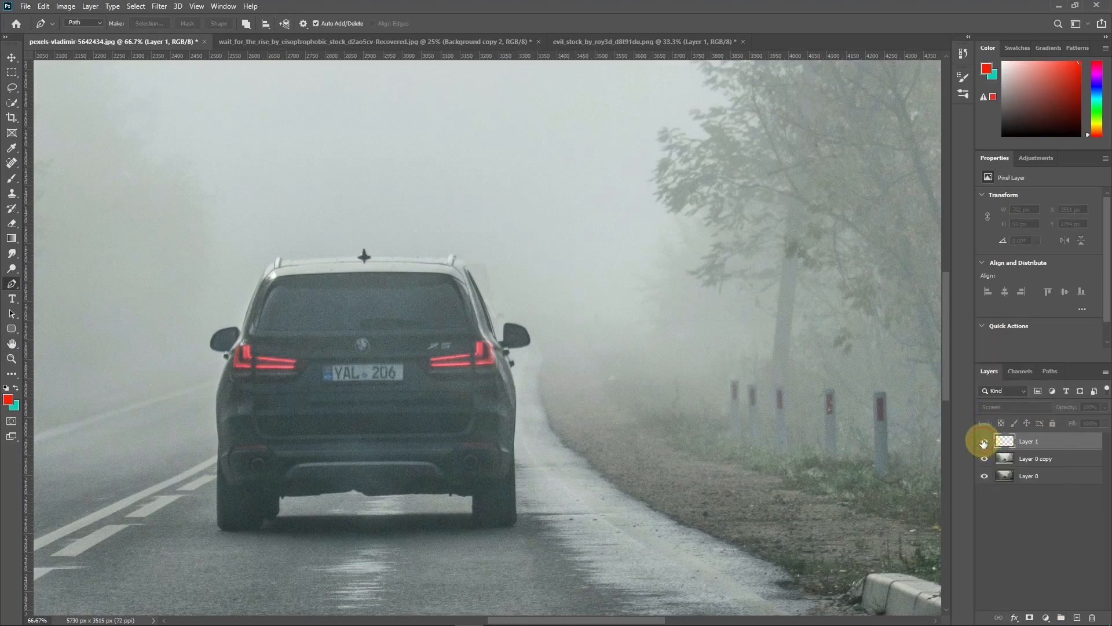
pyautogui.click(984, 442)
# - Duplicate the taillight glow layer, place the copy beneath the original and apply a 6.8-pixel Gaussian Blur to it
pyautogui.moveTo(1085, 442); pyautogui.dragTo(1076, 617)
pyautogui.moveTo(1064, 444); pyautogui.dragTo(1063, 462)
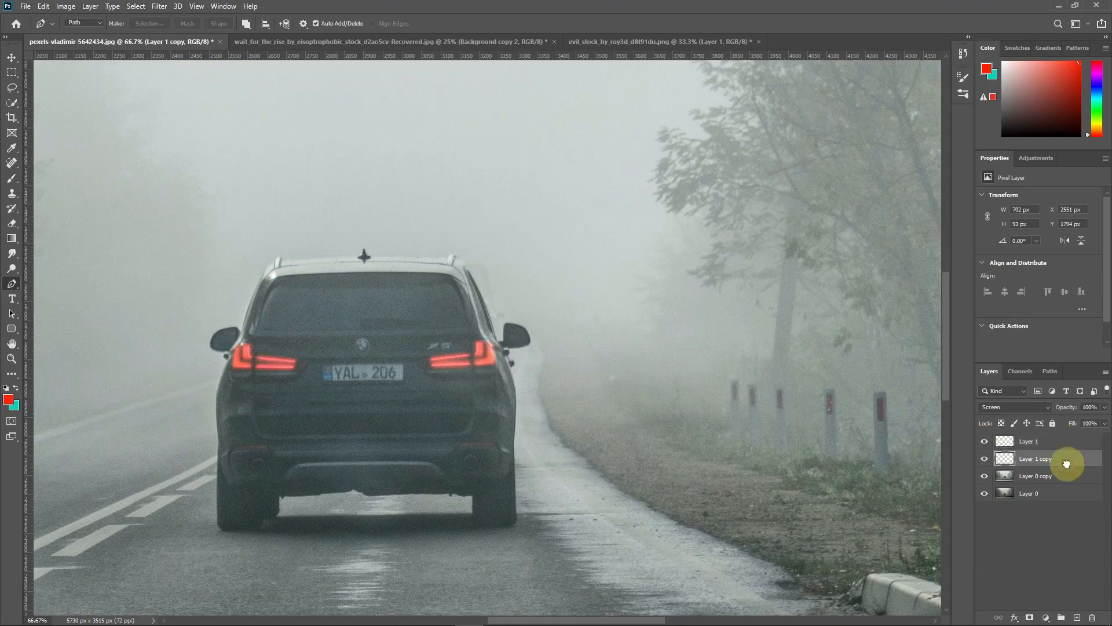
pyautogui.click(159, 5)
pyautogui.click(277, 137)
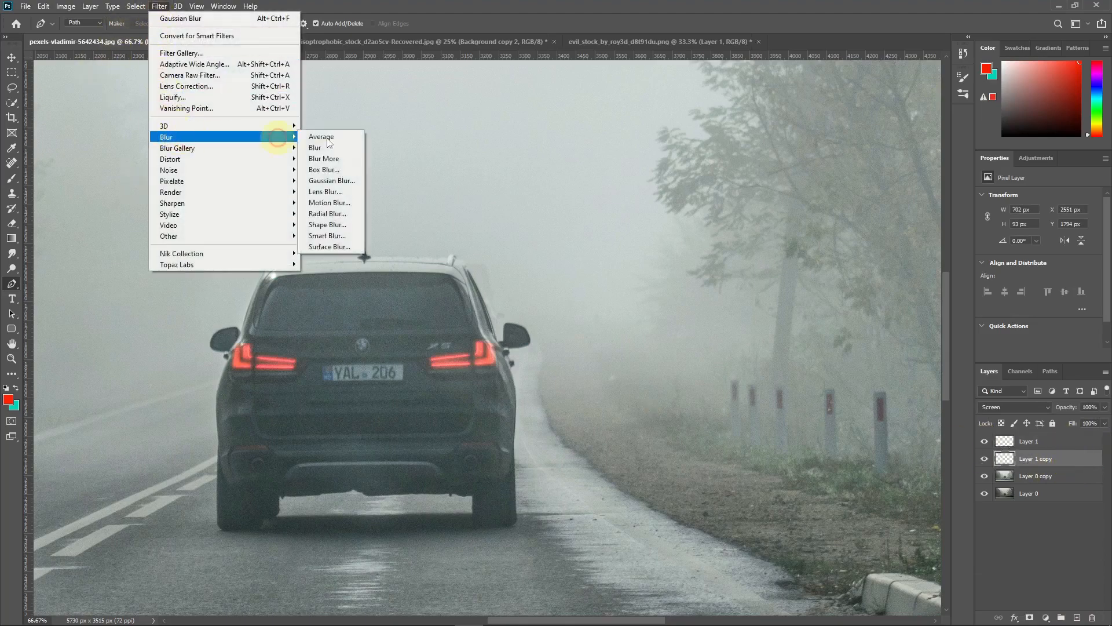
pyautogui.click(332, 180)
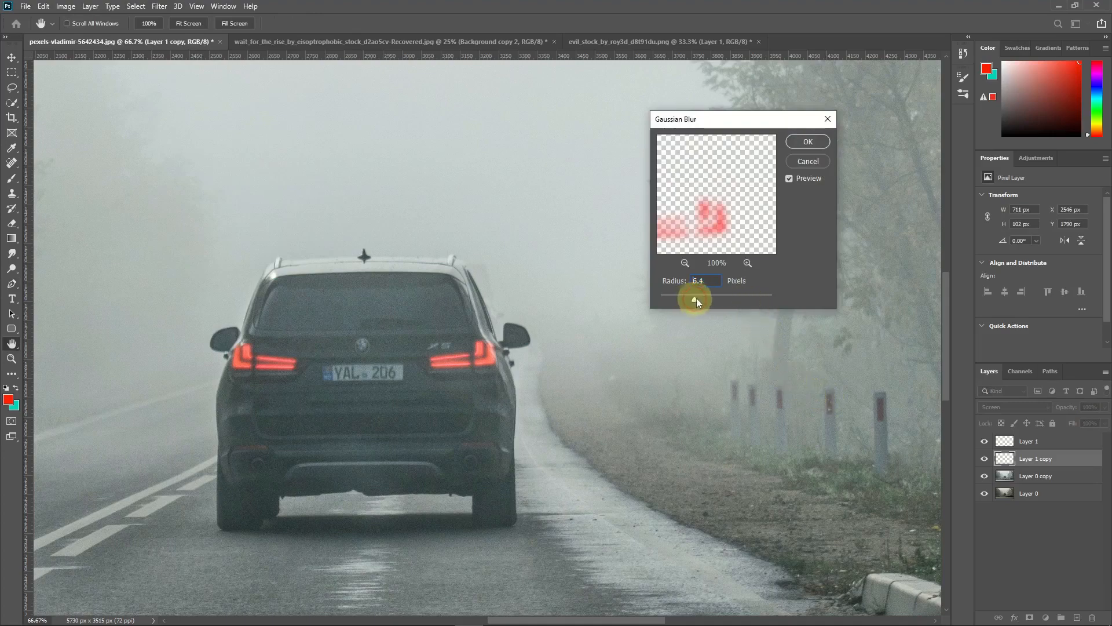
pyautogui.moveTo(696, 298); pyautogui.dragTo(695, 298)
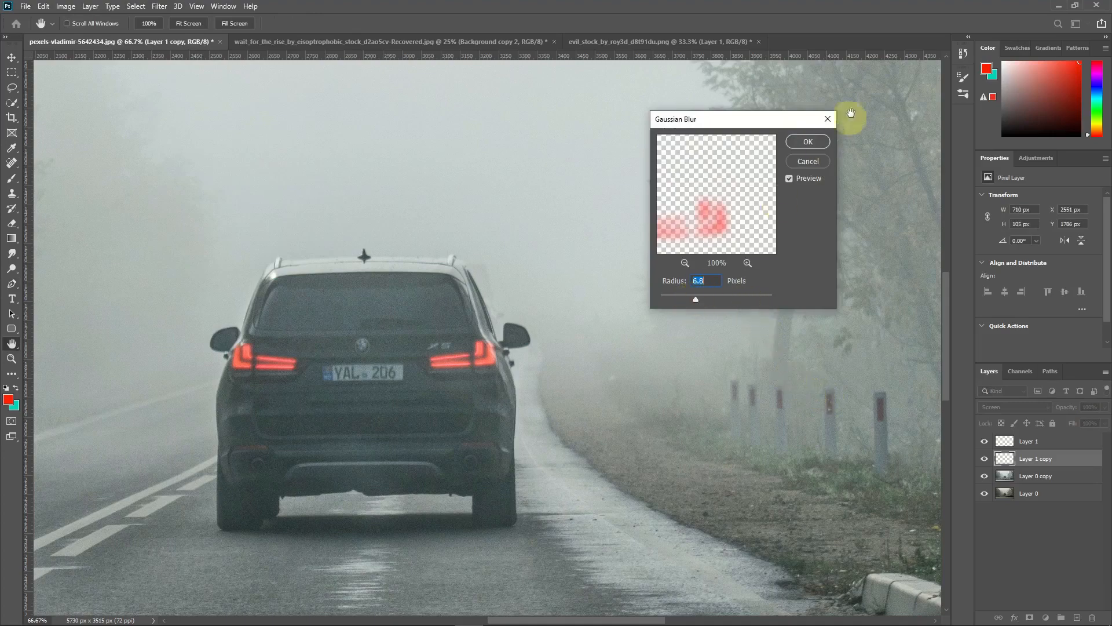
pyautogui.click(806, 142)
pyautogui.click(984, 459)
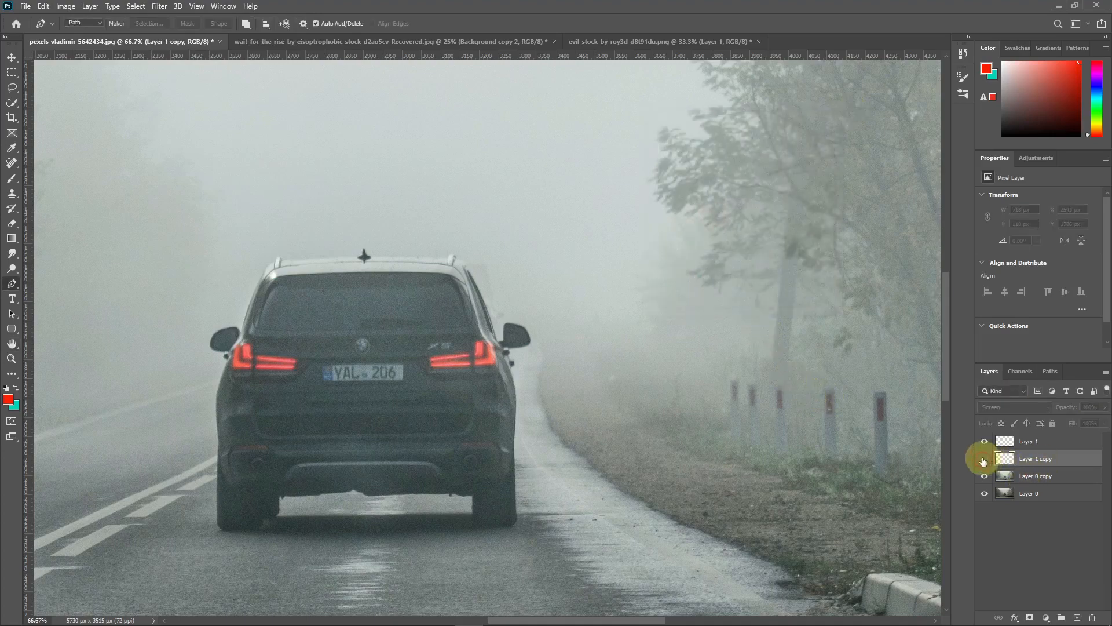
pyautogui.click(983, 443)
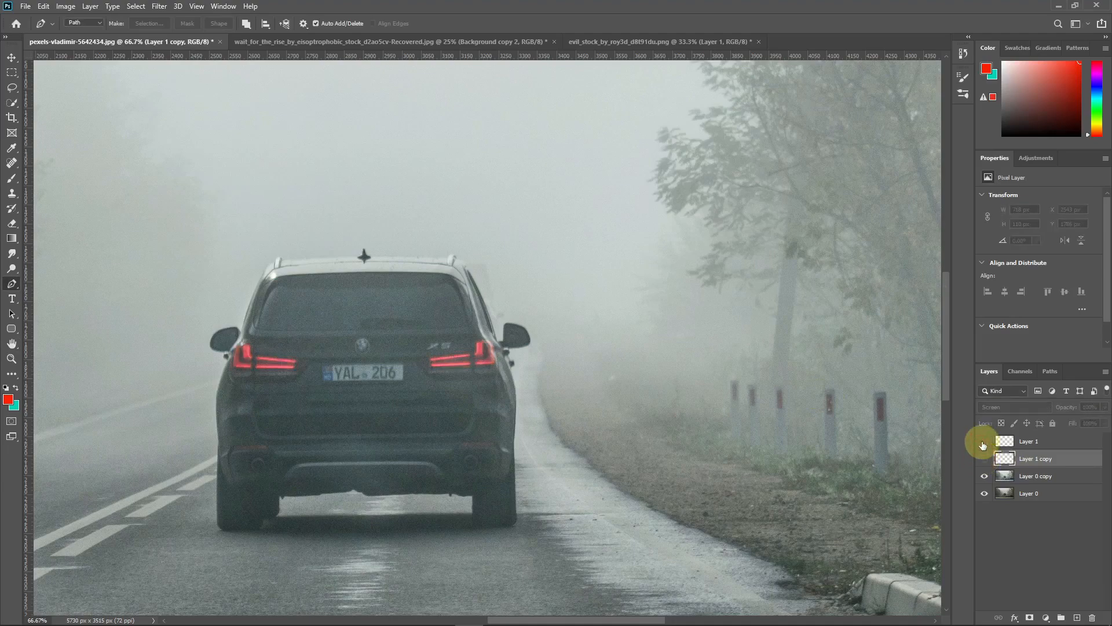
pyautogui.click(983, 456)
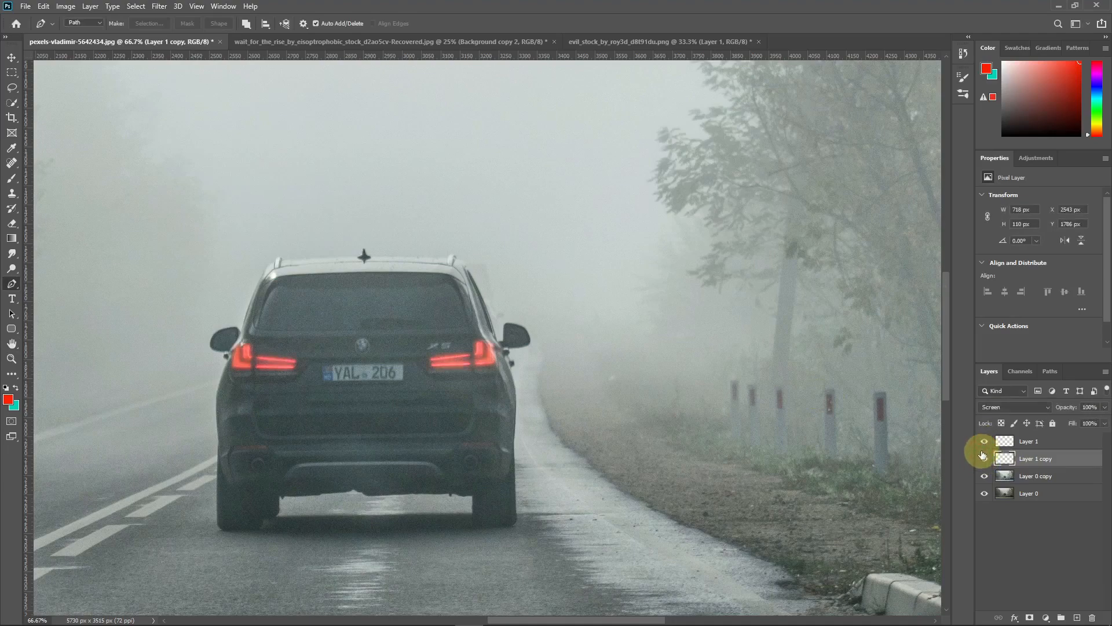
# - Add an Exposure adjustment directly above Layer 0 copy with gamma correction 0.88 and exposure +0.17
pyautogui.hotkey('ctrl', '-')
pyautogui.hotkey('ctrl', '-')
pyautogui.hotkey('ctrl', '-')
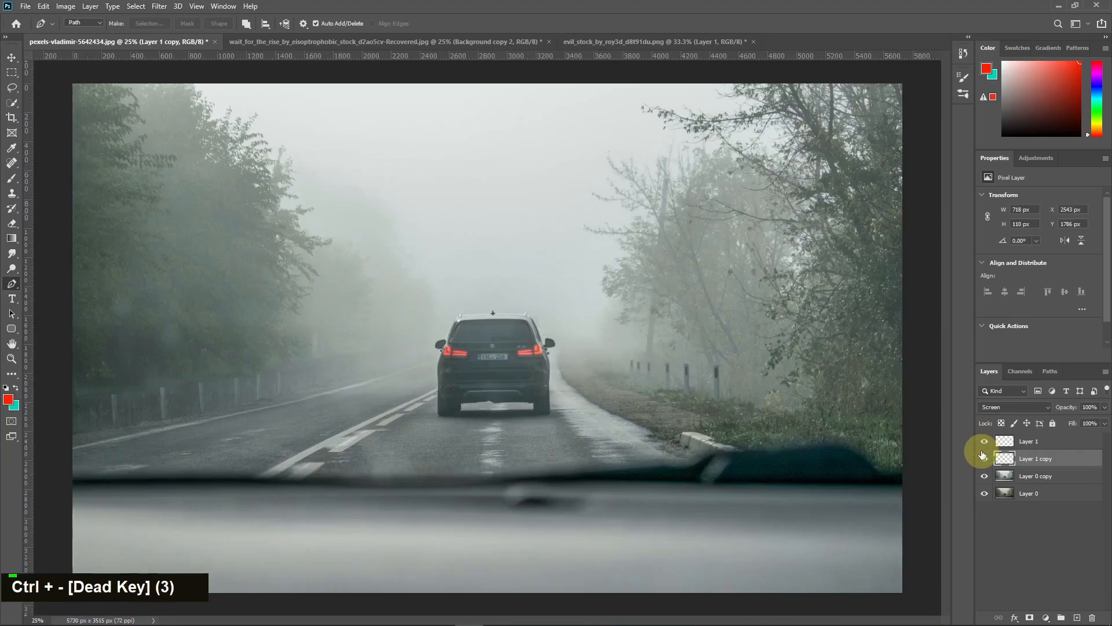
pyautogui.click(1061, 480)
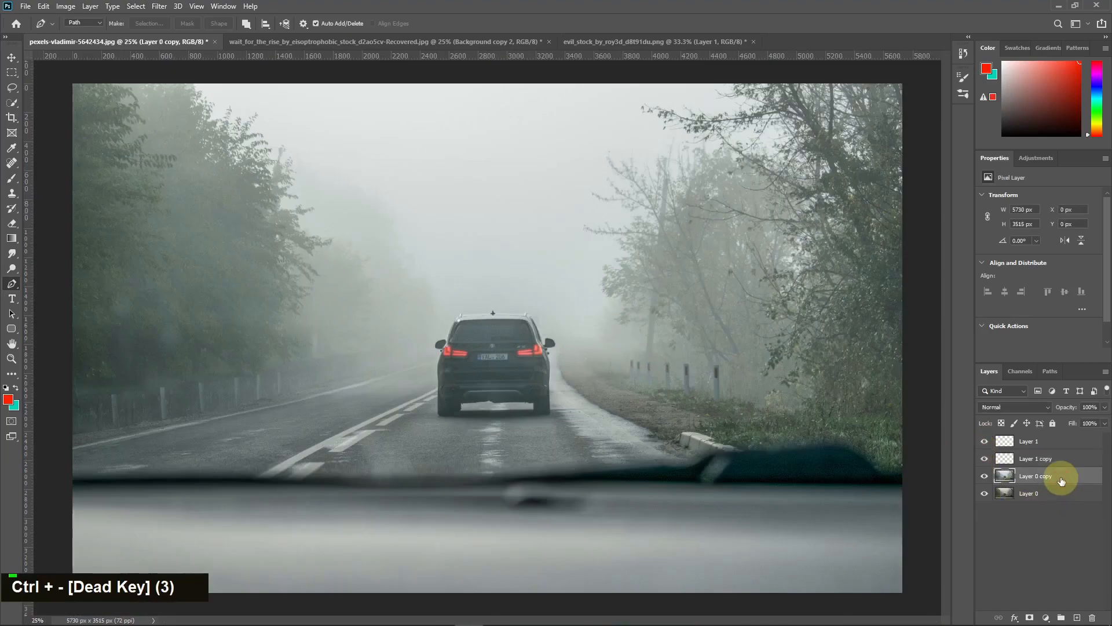
pyautogui.click(1045, 618)
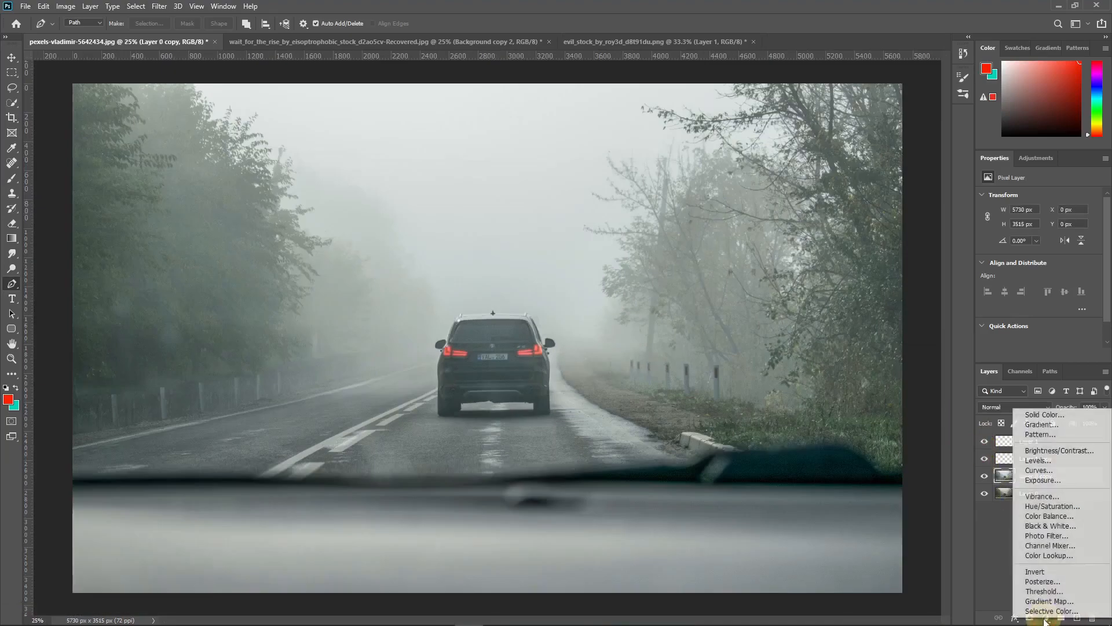
pyautogui.click(1062, 483)
pyautogui.moveTo(1039, 273); pyautogui.dragTo(1046, 272)
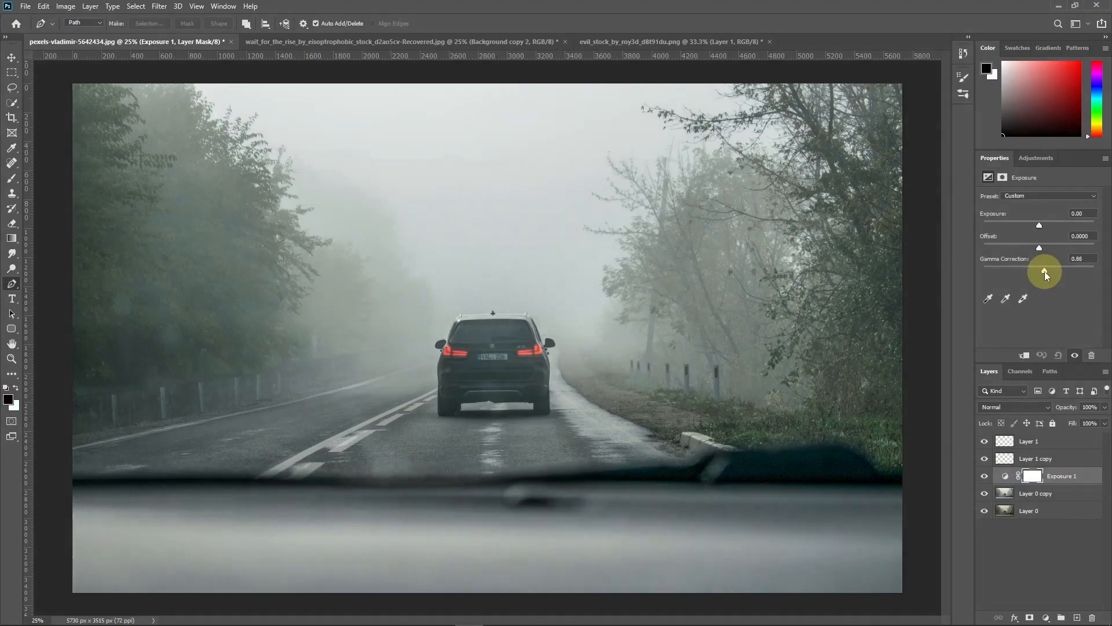
pyautogui.moveTo(1045, 272); pyautogui.dragTo(1040, 227)
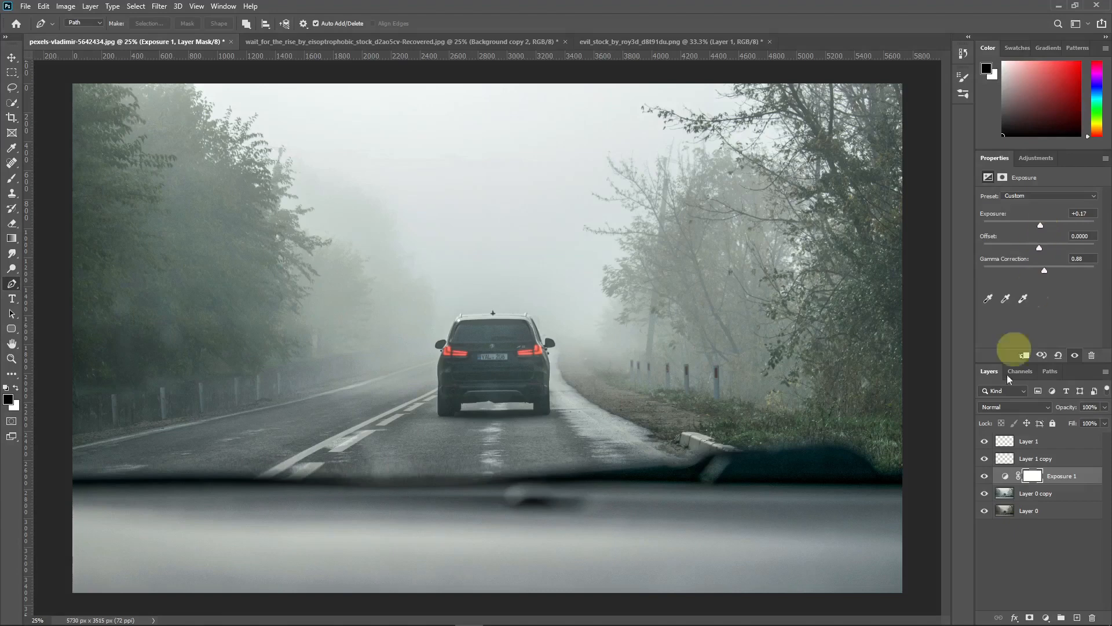
pyautogui.click(984, 477)
pyautogui.click(984, 477)
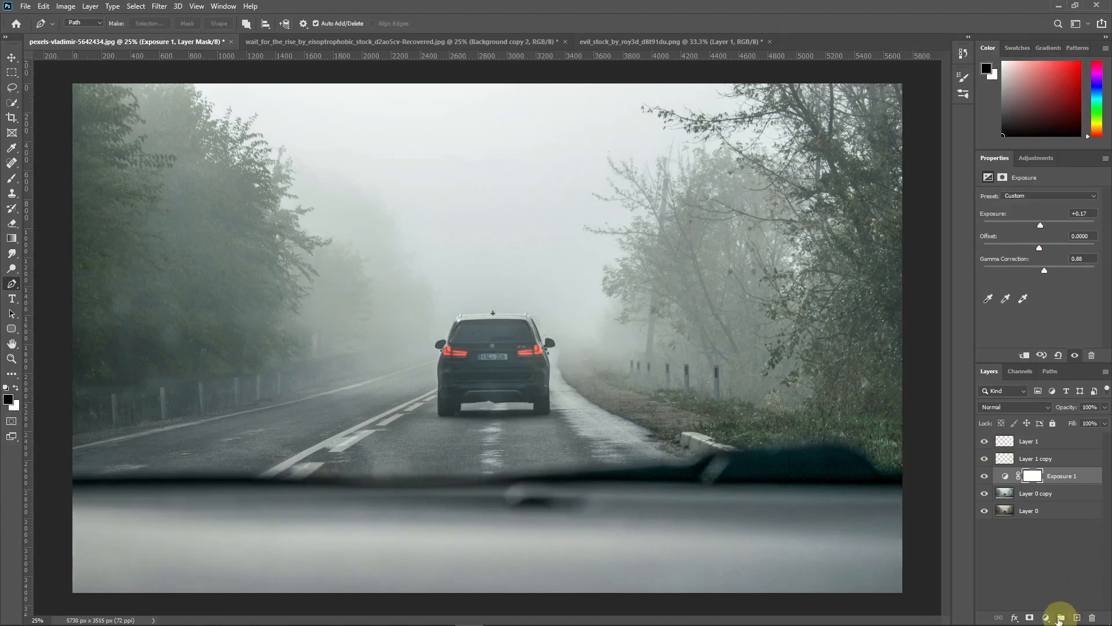
# - Add a Color Balance adjustment above Exposure 1 with midtones Cyan–Red -13 and Yellow–Blue +16, and compare the image with and without it
pyautogui.click(1045, 617)
pyautogui.click(1058, 521)
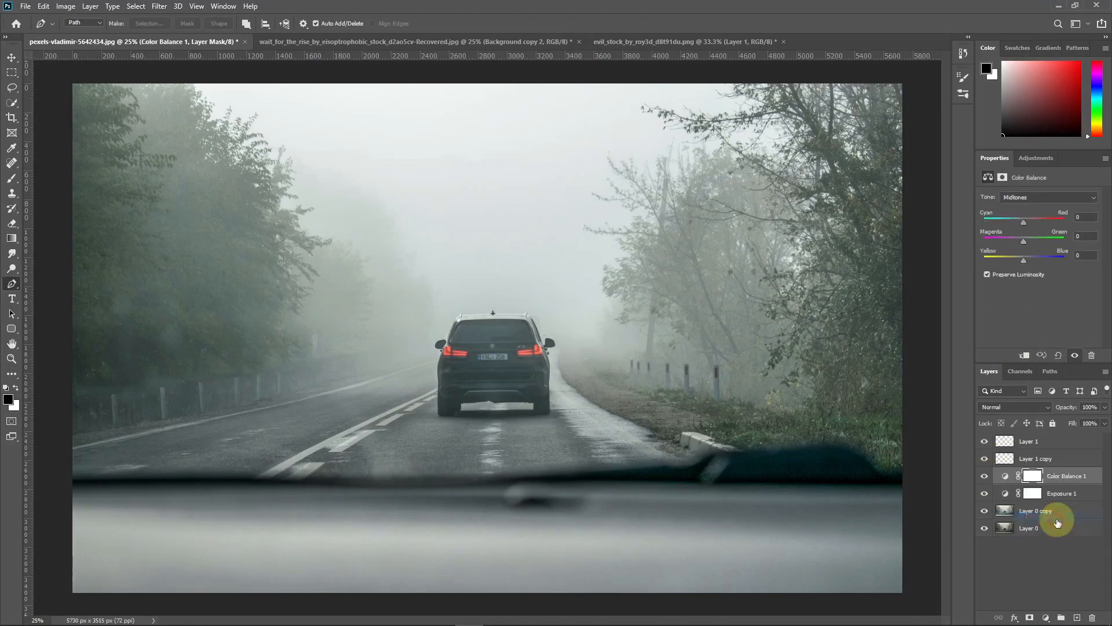
pyautogui.moveTo(1024, 222); pyautogui.dragTo(1018, 222)
pyautogui.moveTo(1023, 260); pyautogui.dragTo(1029, 260)
pyautogui.click(984, 476)
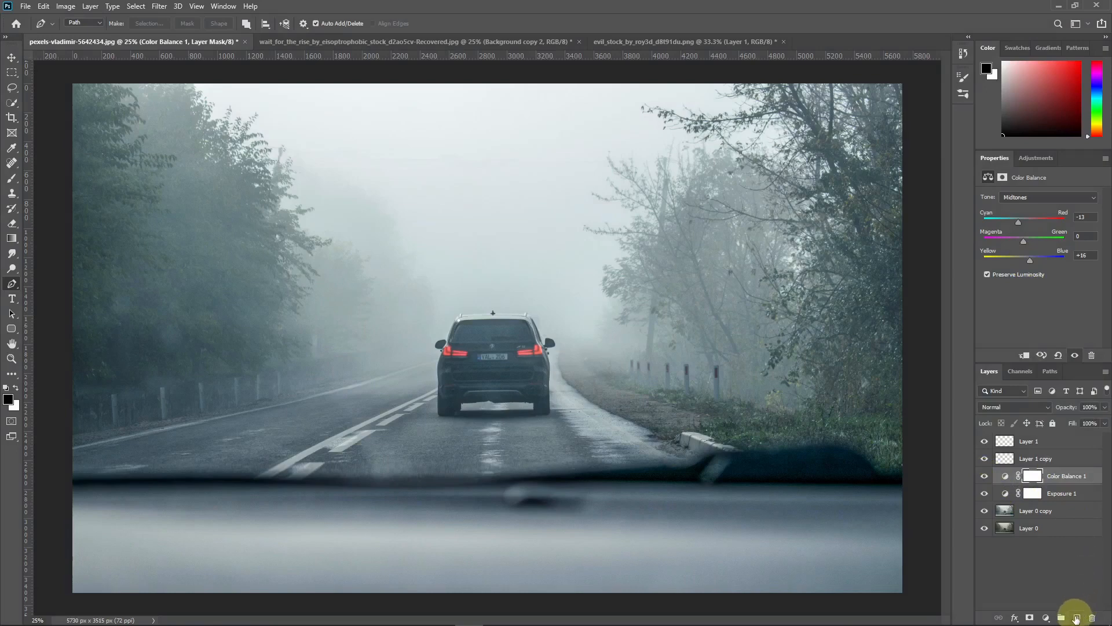
# - On a new layer above Color Balance 1, paint two short red strokes on the road beneath the taillights with a 60-pixel brush
pyautogui.click(1076, 617)
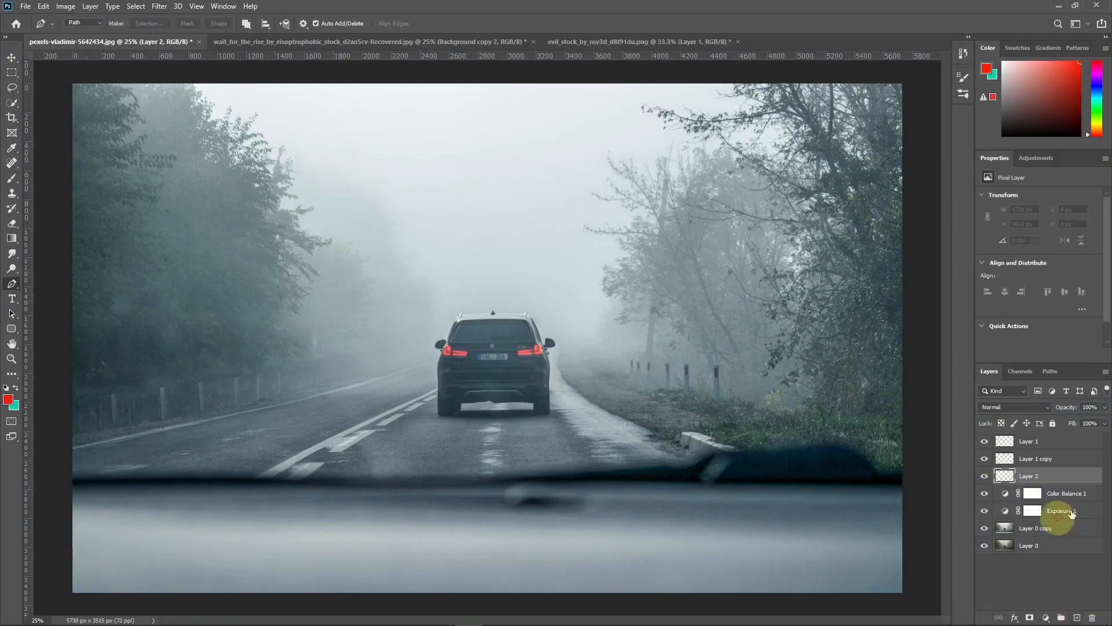
pyautogui.click(10, 401)
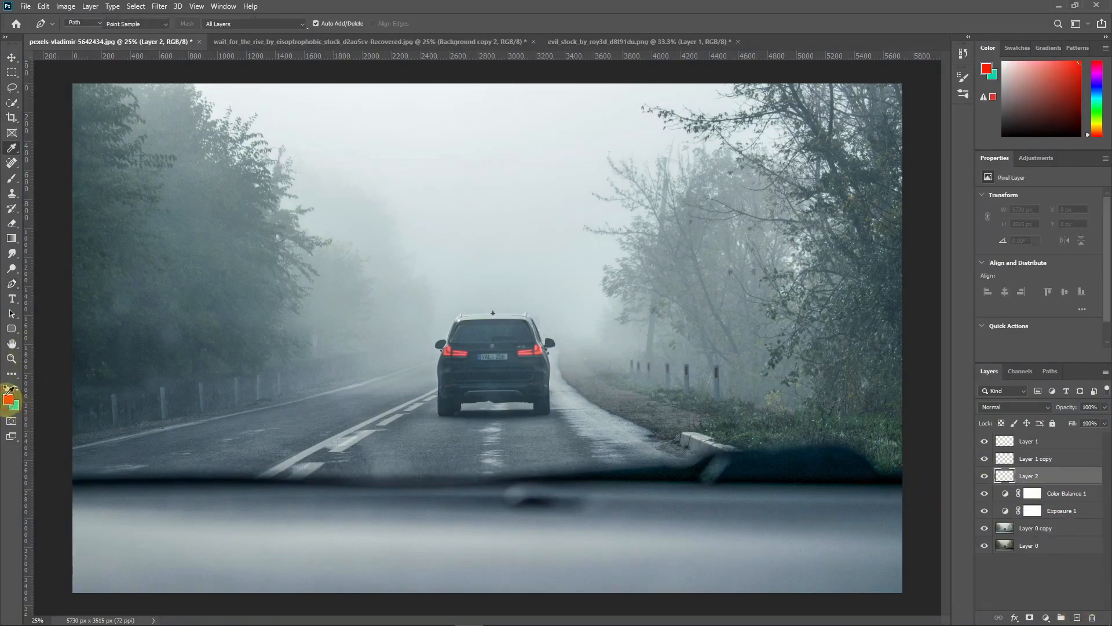
pyautogui.click(884, 365)
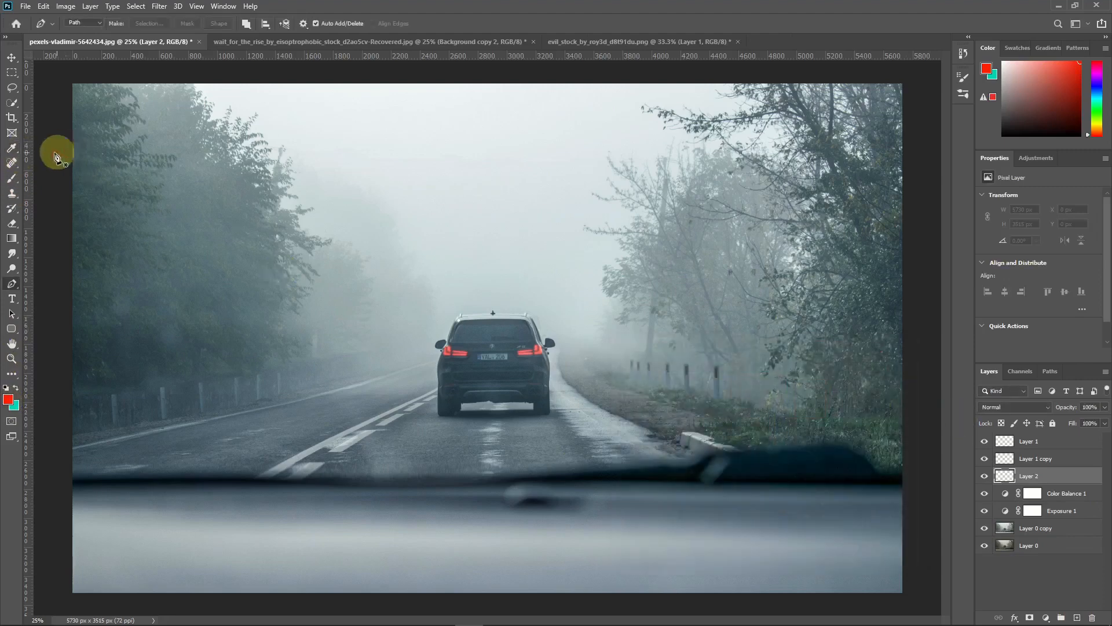
pyautogui.click(12, 178)
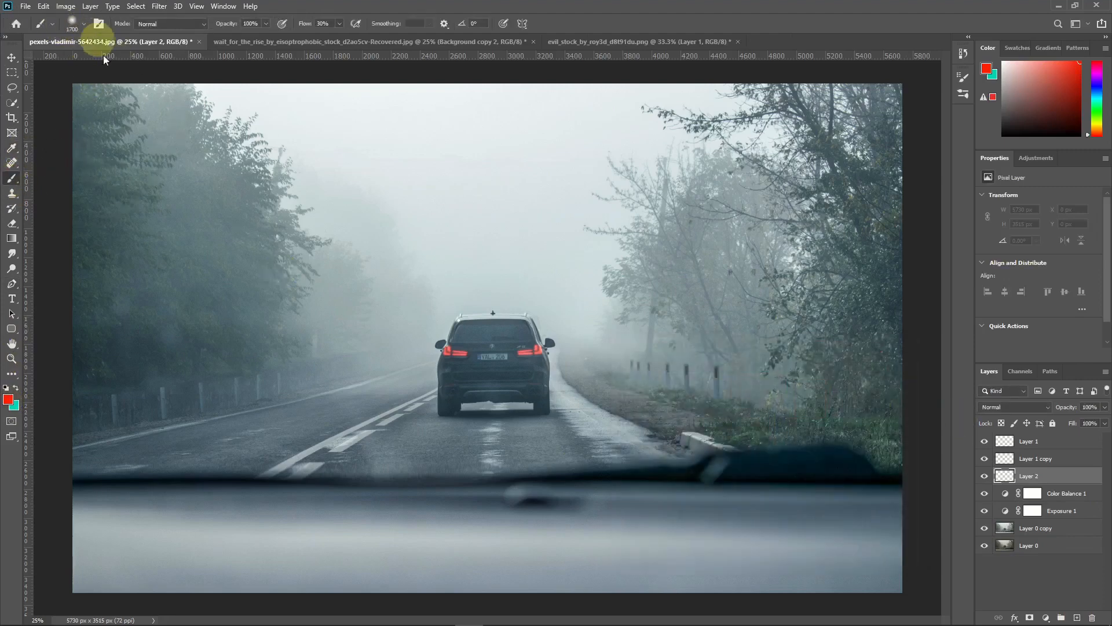
pyautogui.press('[')
pyautogui.press('[')
pyautogui.press('[')
pyautogui.press('[')
pyautogui.press('[')
pyautogui.press('[')
pyautogui.press('[')
pyautogui.press('[')
pyautogui.press('[')
pyautogui.press('[')
pyautogui.press('[')
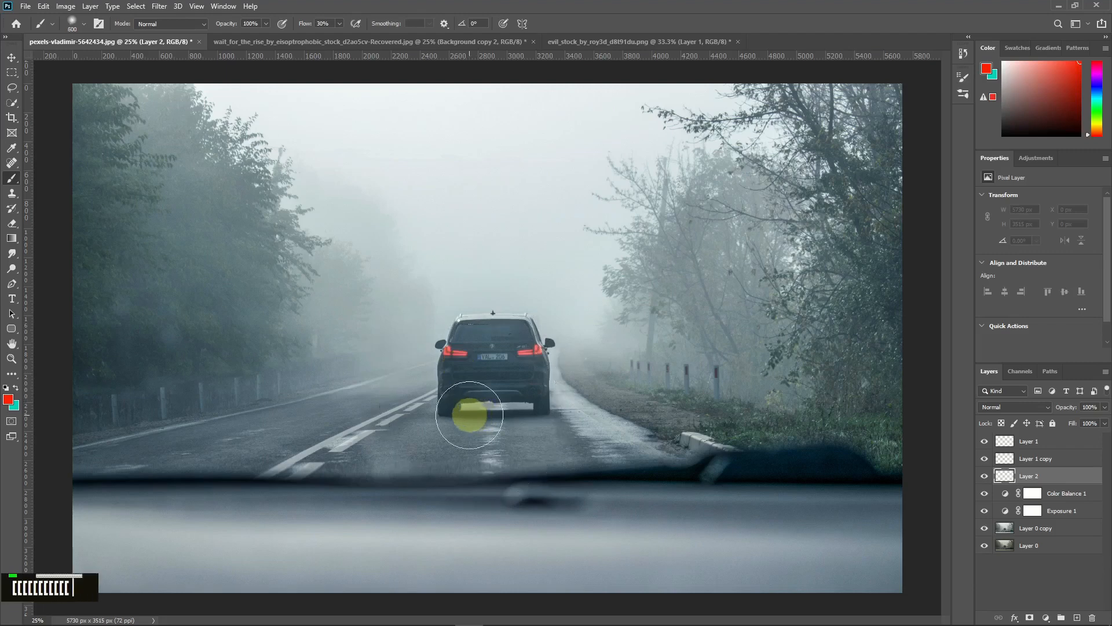
pyautogui.press('[')
pyautogui.press('[')
pyautogui.press('[')
pyautogui.press('[')
pyautogui.press('[')
pyautogui.press('[')
pyautogui.press('[')
pyautogui.press('[')
pyautogui.press('[')
pyautogui.press('[')
pyautogui.press('[')
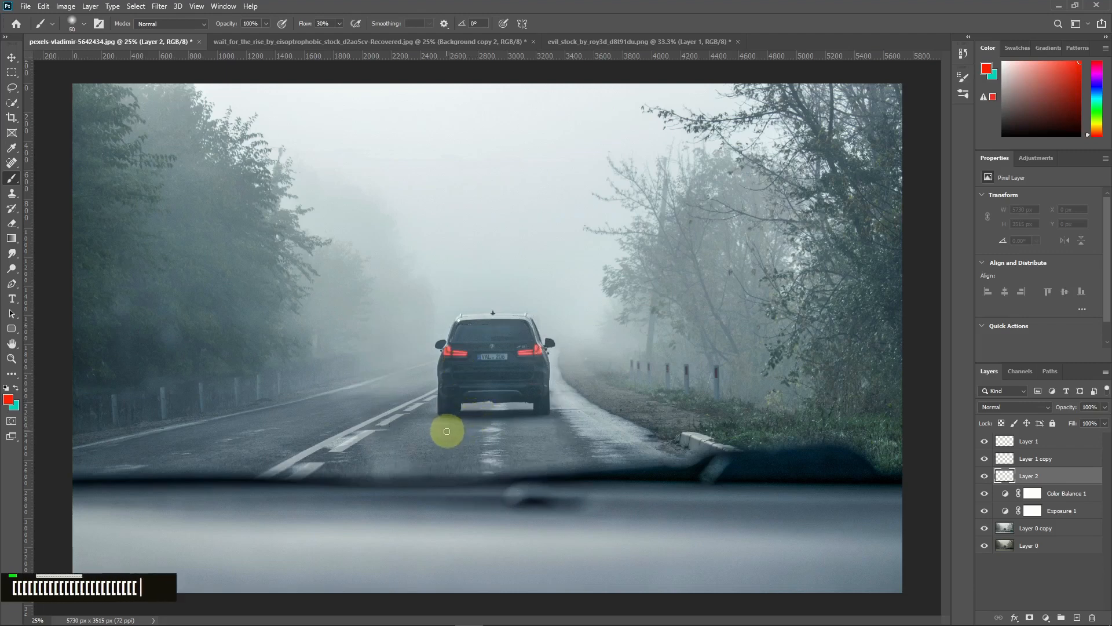
pyautogui.moveTo(441, 433); pyautogui.dragTo(458, 432)
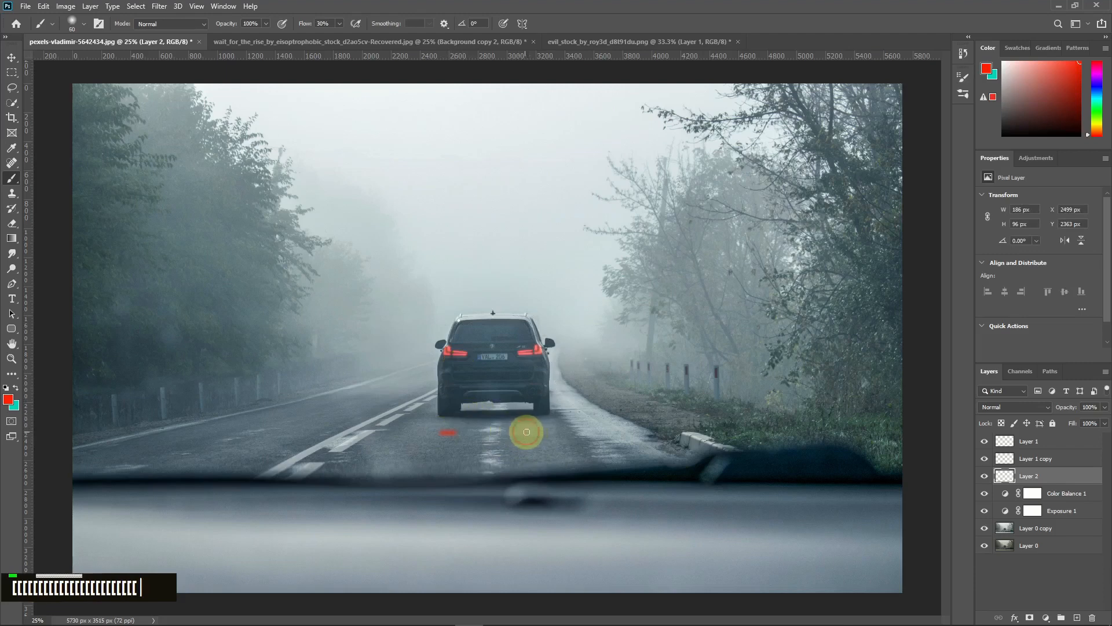
pyautogui.moveTo(526, 431); pyautogui.dragTo(539, 431)
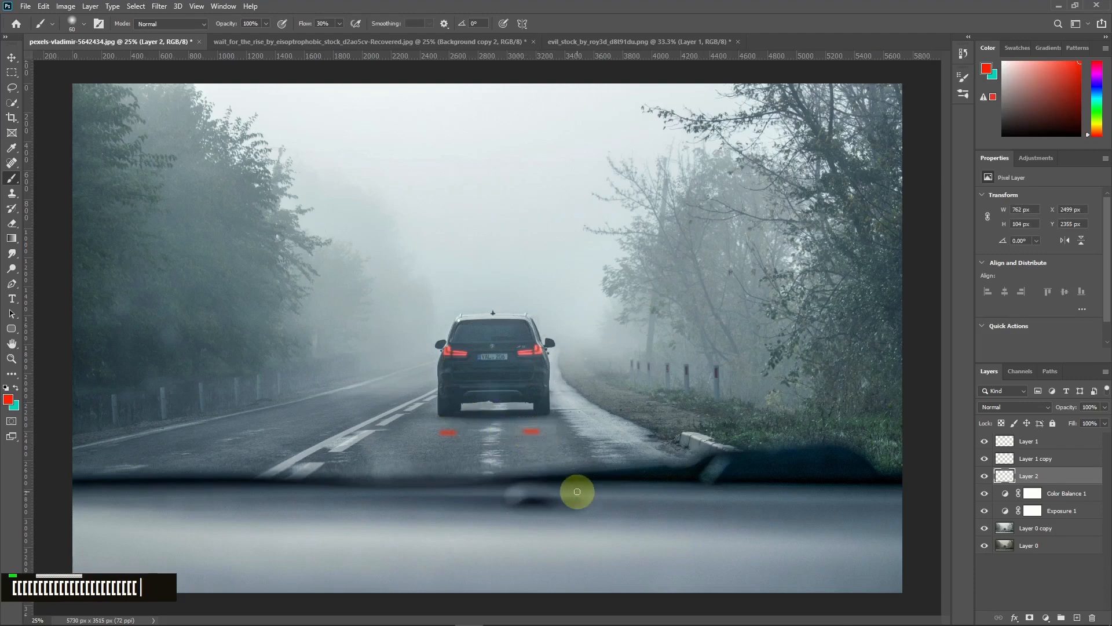
# - Transform the two red road strokes to about 838 px wide and 69 px high, lining them up just behind the car
pyautogui.hotkey('ctrl', 't')
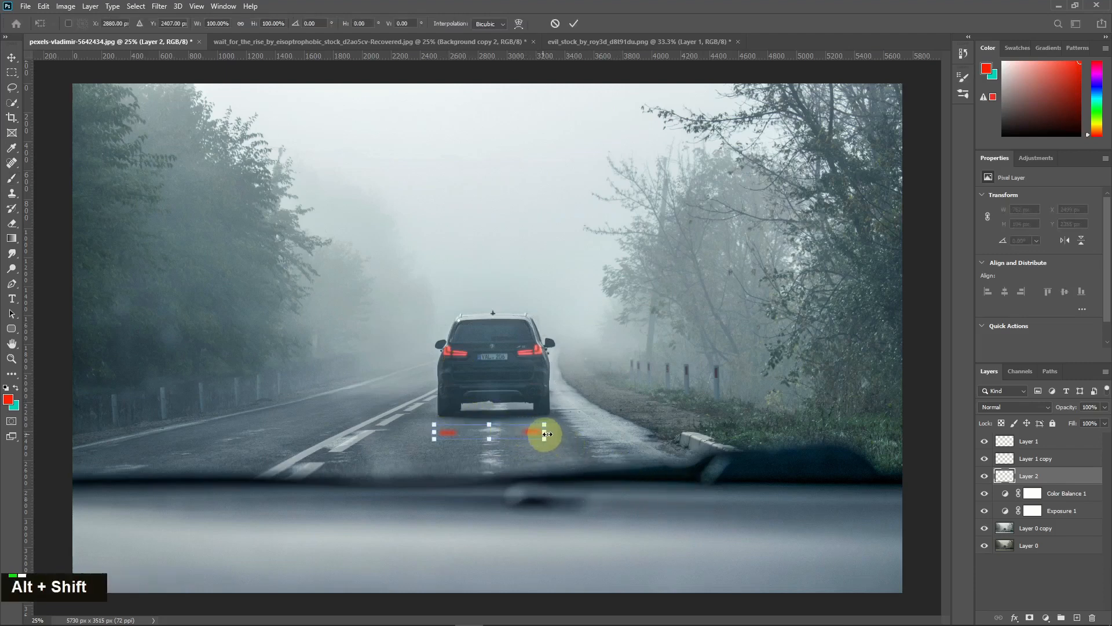
pyautogui.moveTo(547, 434); pyautogui.dragTo(555, 432)
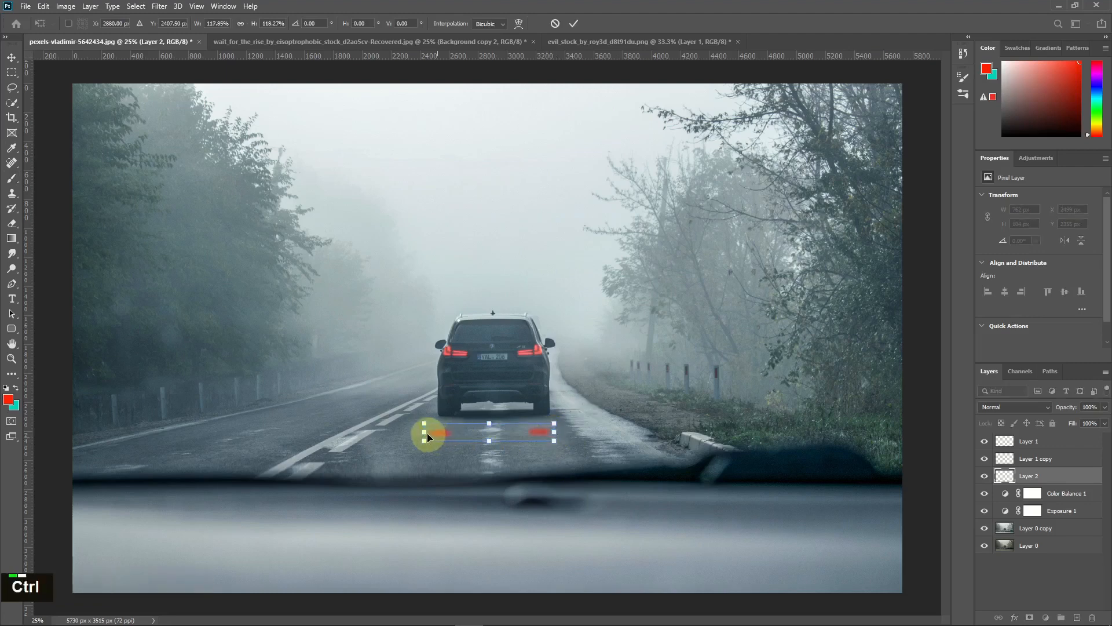
pyautogui.moveTo(424, 435); pyautogui.dragTo(495, 433)
pyautogui.press('Return')
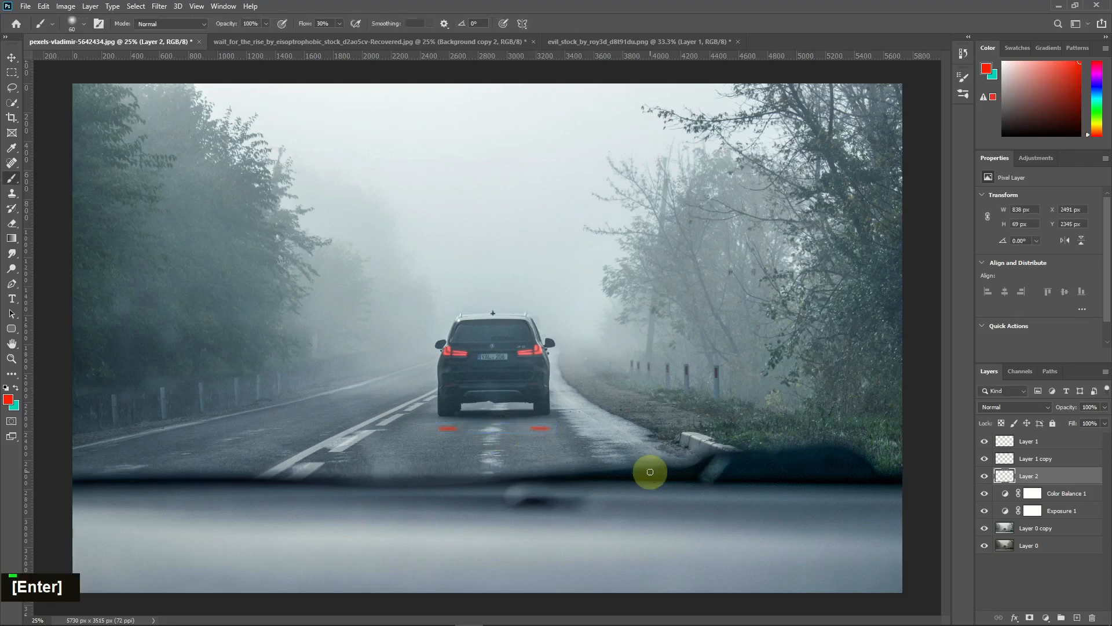
pyautogui.click(11, 58)
pyautogui.press('Right')
pyautogui.press('Left')
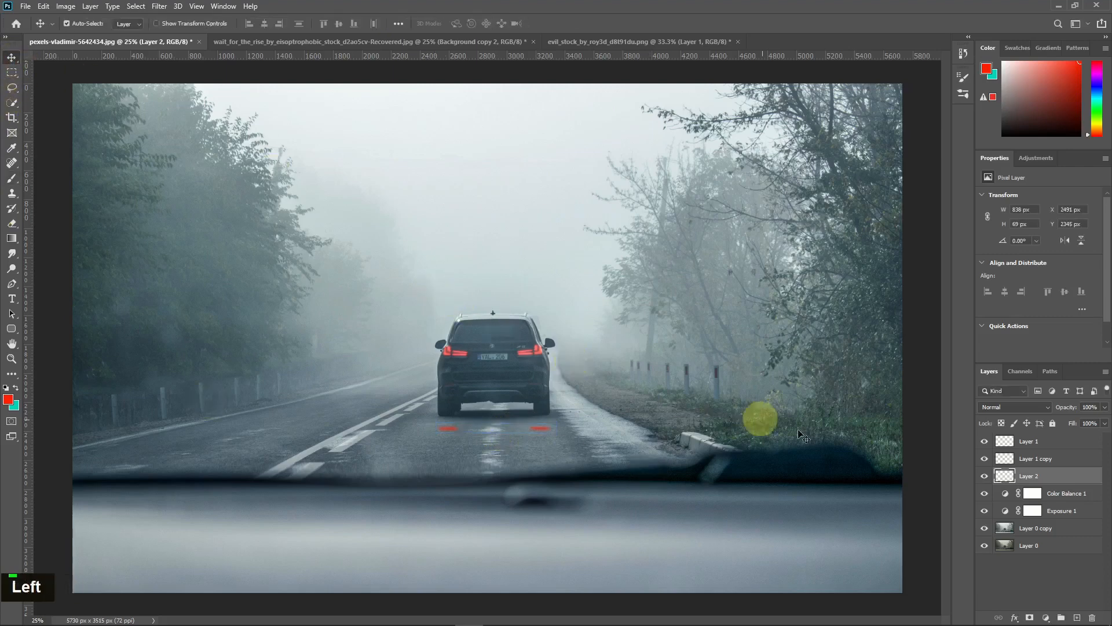
# - Set the red road reflection layer's blend mode to Screen and apply a 15.3-pixel Gaussian Blur to it
pyautogui.click(1006, 409)
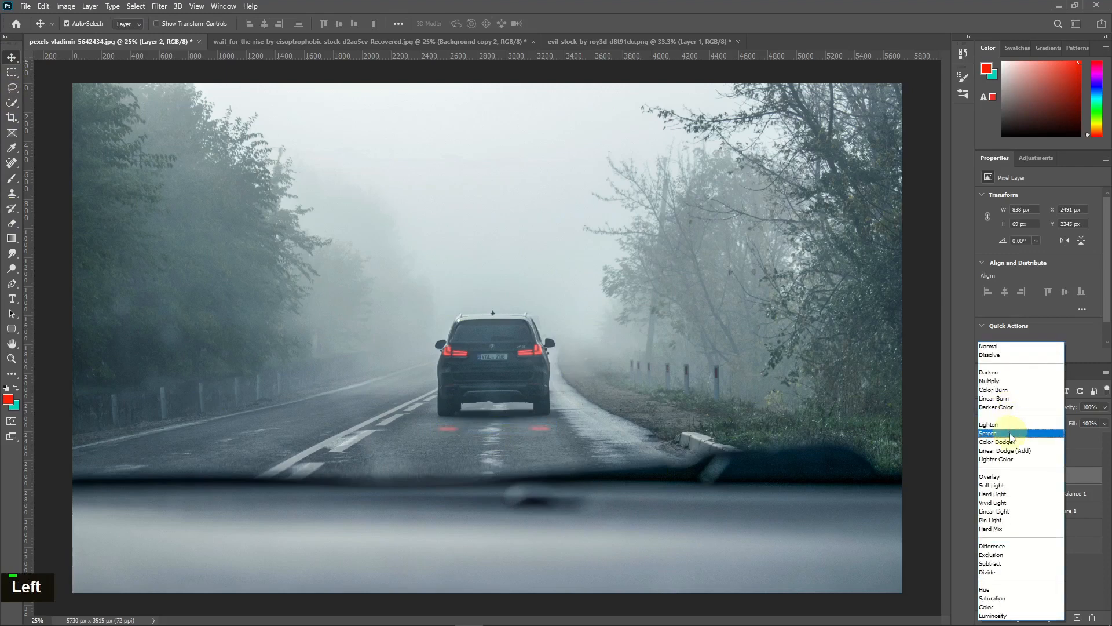
pyautogui.click(1010, 434)
pyautogui.click(158, 6)
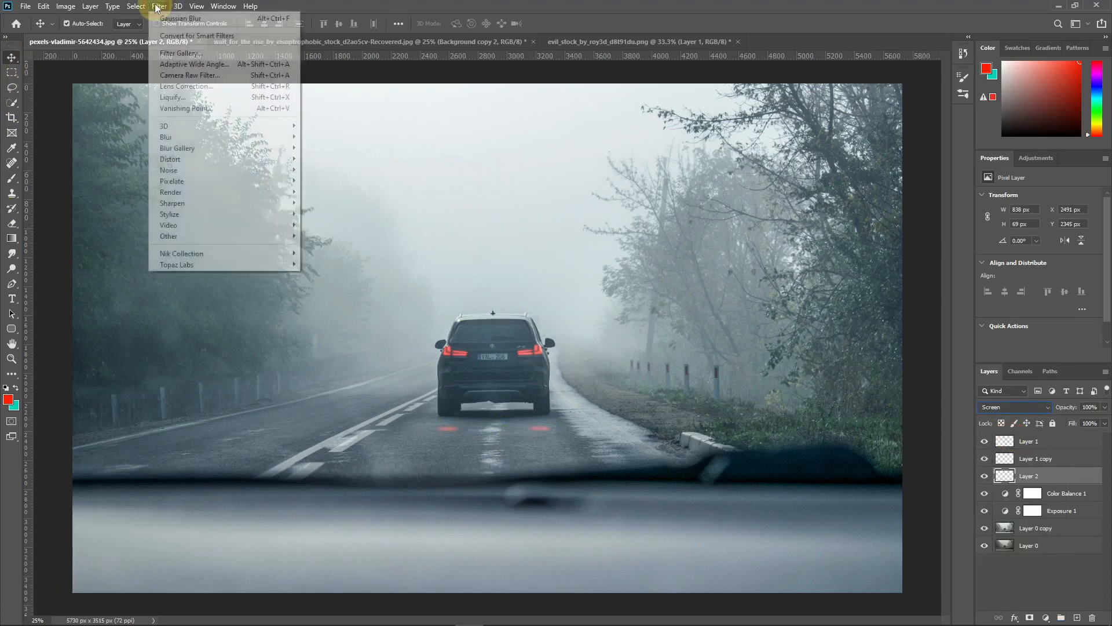
pyautogui.moveTo(168, 136)
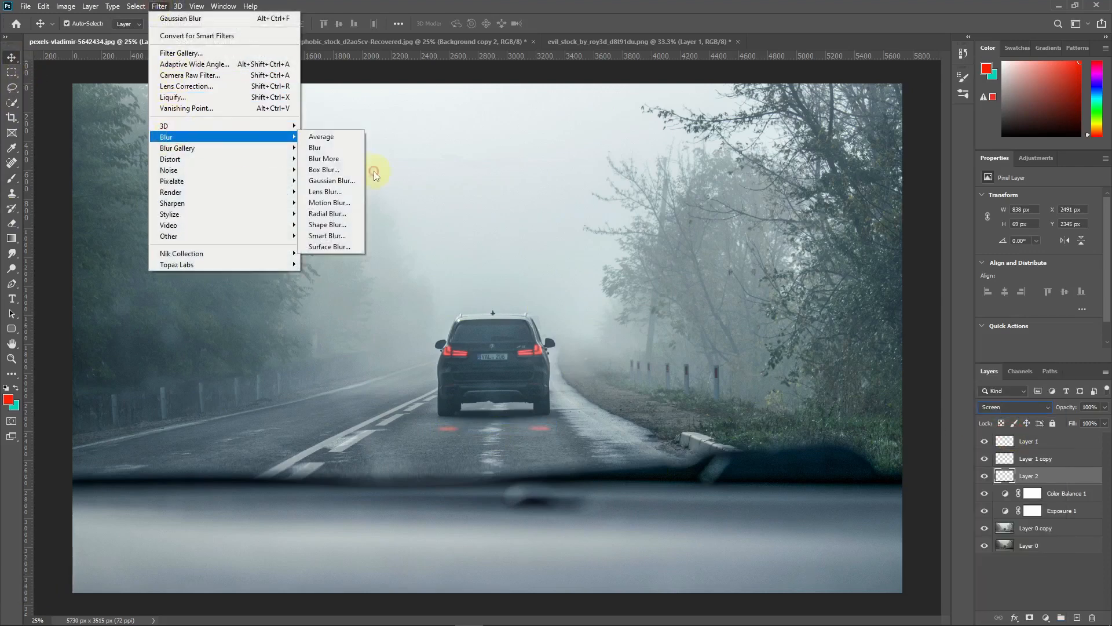
pyautogui.click(334, 181)
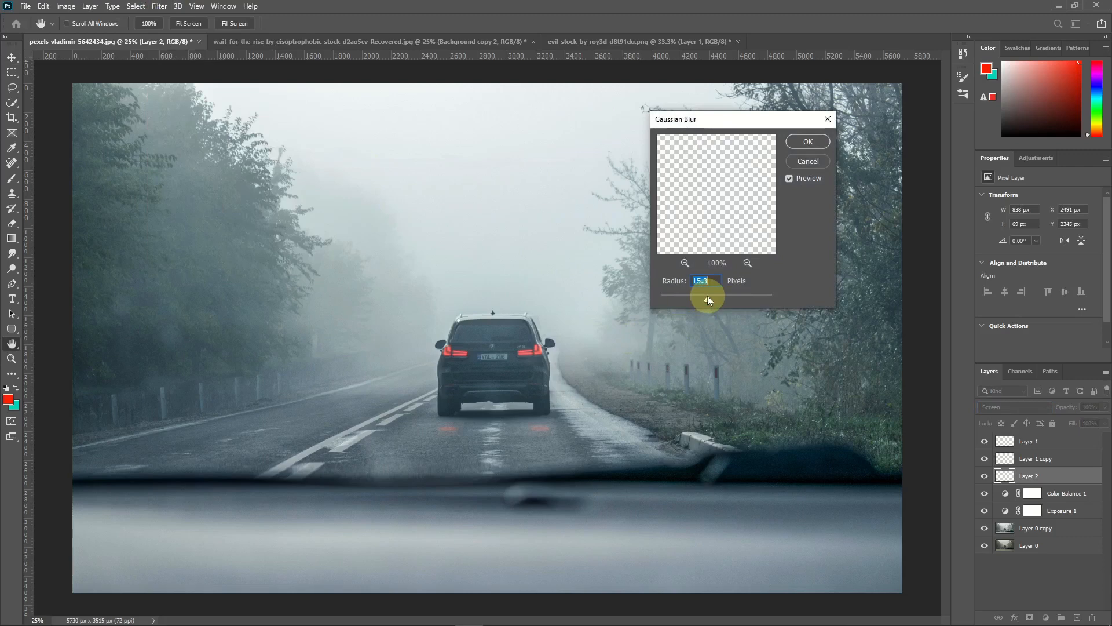
pyautogui.click(809, 145)
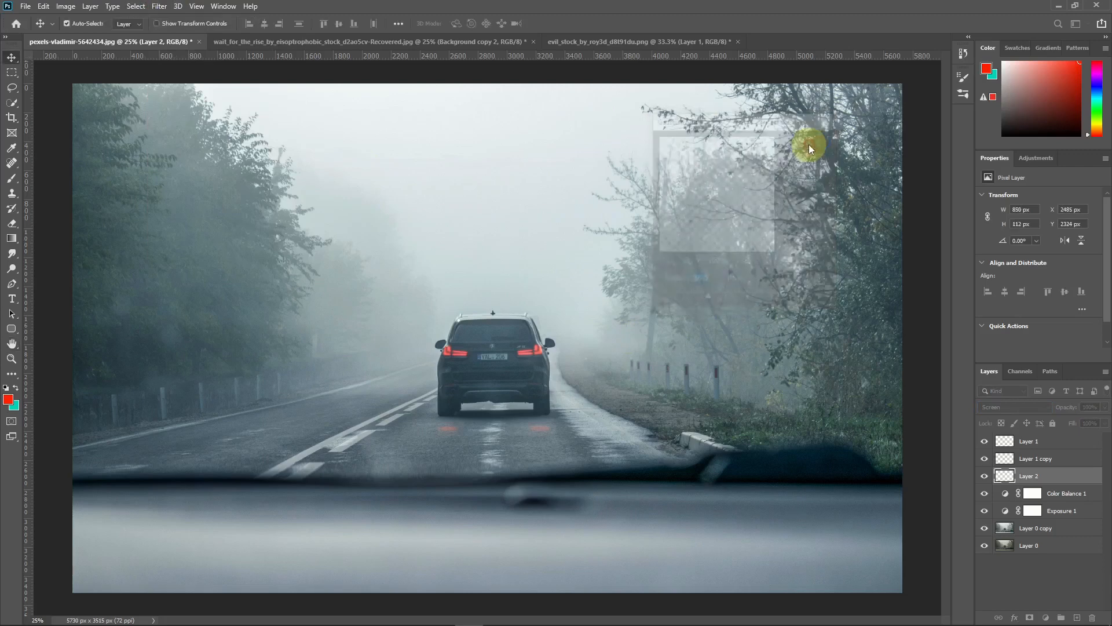
pyautogui.click(12, 57)
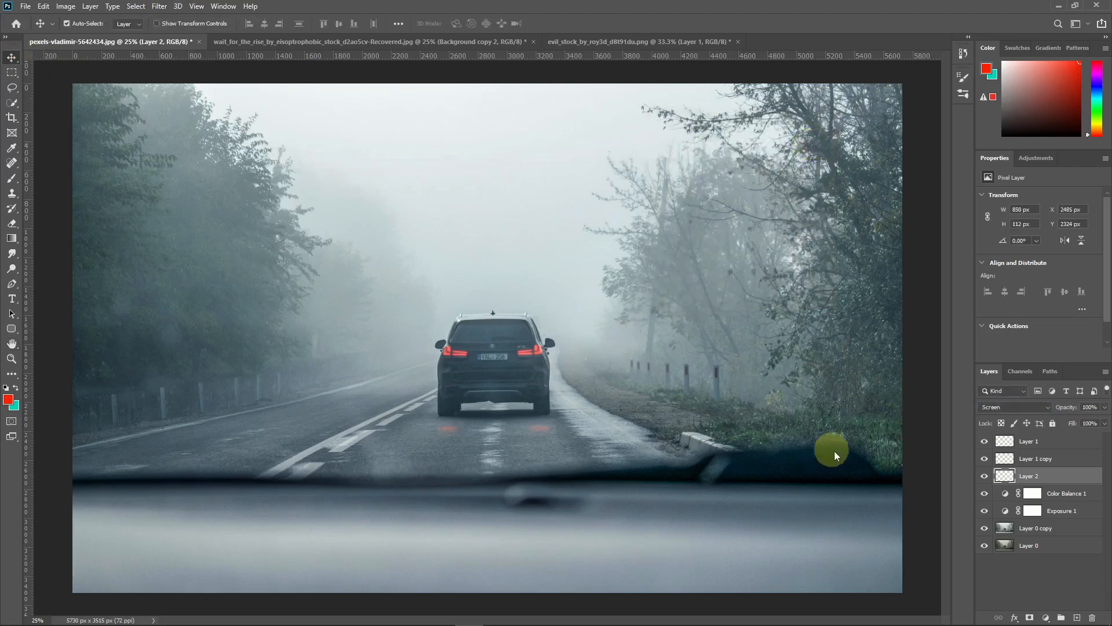
pyautogui.moveTo(984, 441)
pyautogui.mouseDown()
pyautogui.moveTo(985, 516)
pyautogui.moveTo(985, 451)
pyautogui.mouseUp()
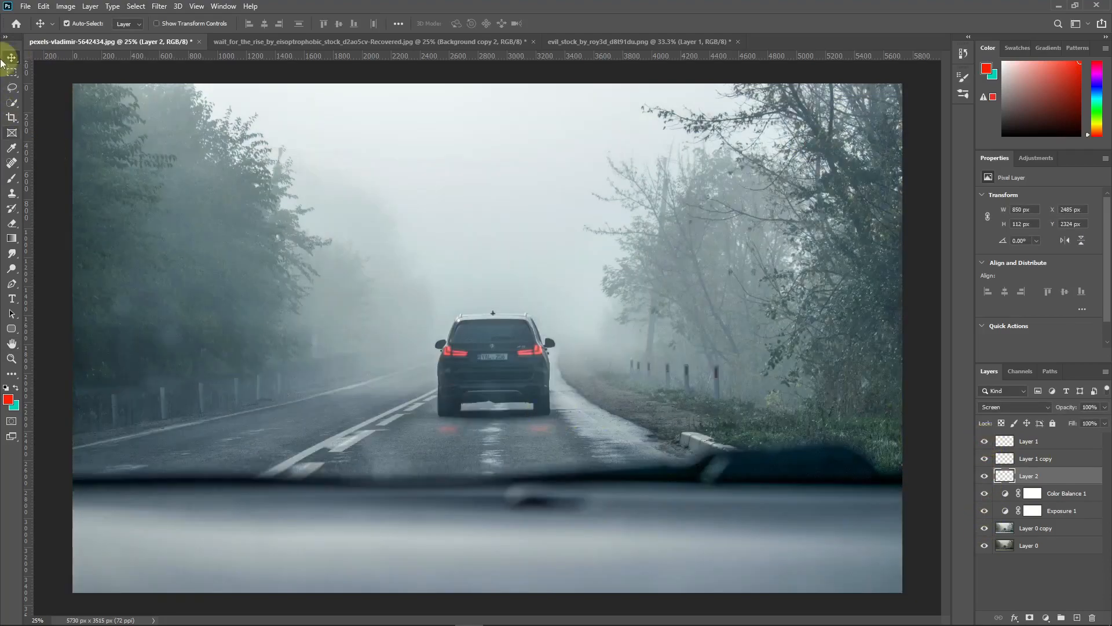
# - Copy the cut-out man layer from the wait_for_the_rise document into the road photo above Layer 2 and flip it horizontally
pyautogui.click(287, 41)
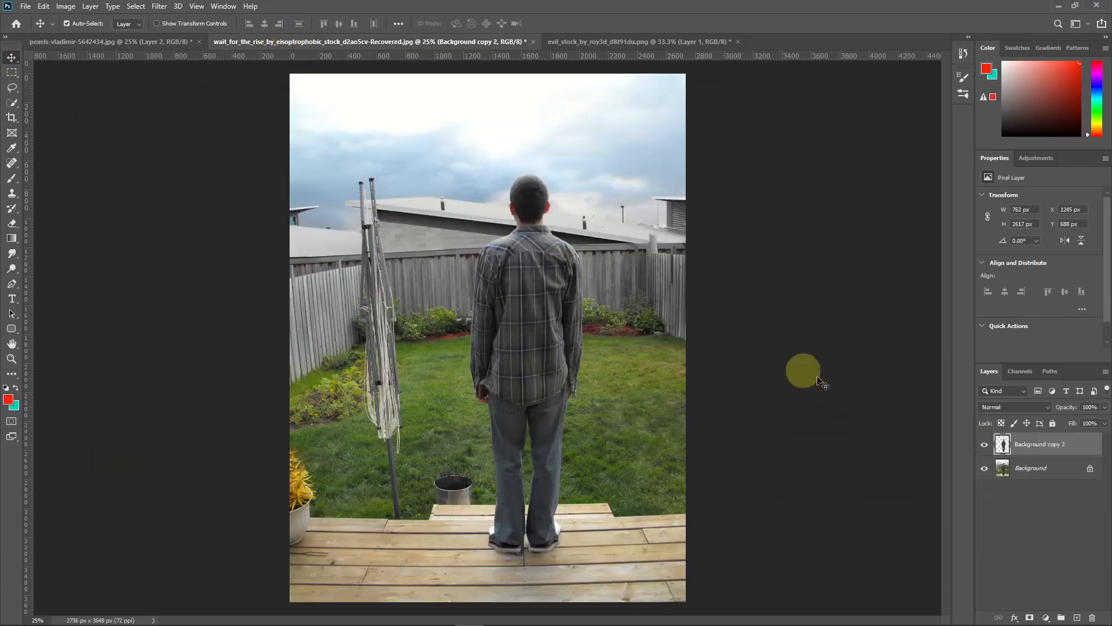
pyautogui.moveTo(1065, 453); pyautogui.dragTo(409, 372)
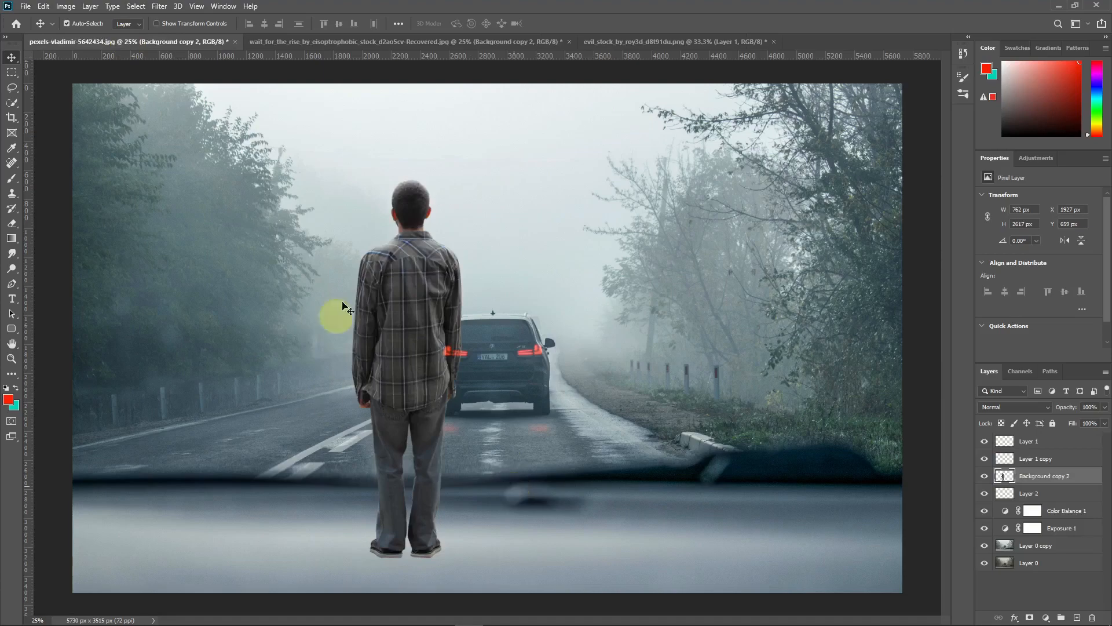
pyautogui.click(44, 8)
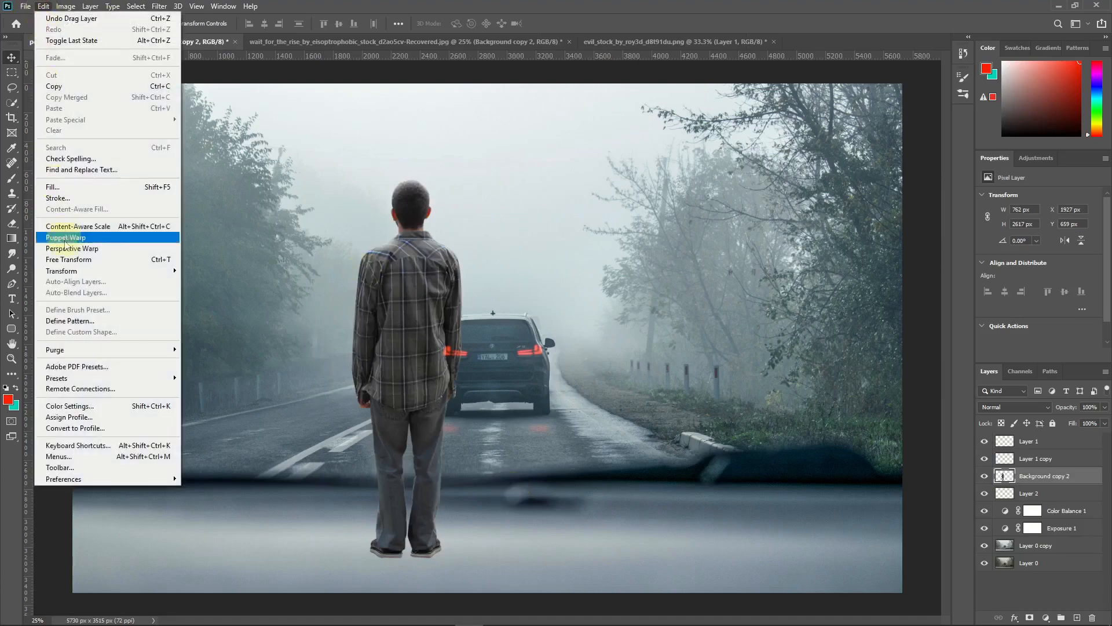
pyautogui.moveTo(85, 277)
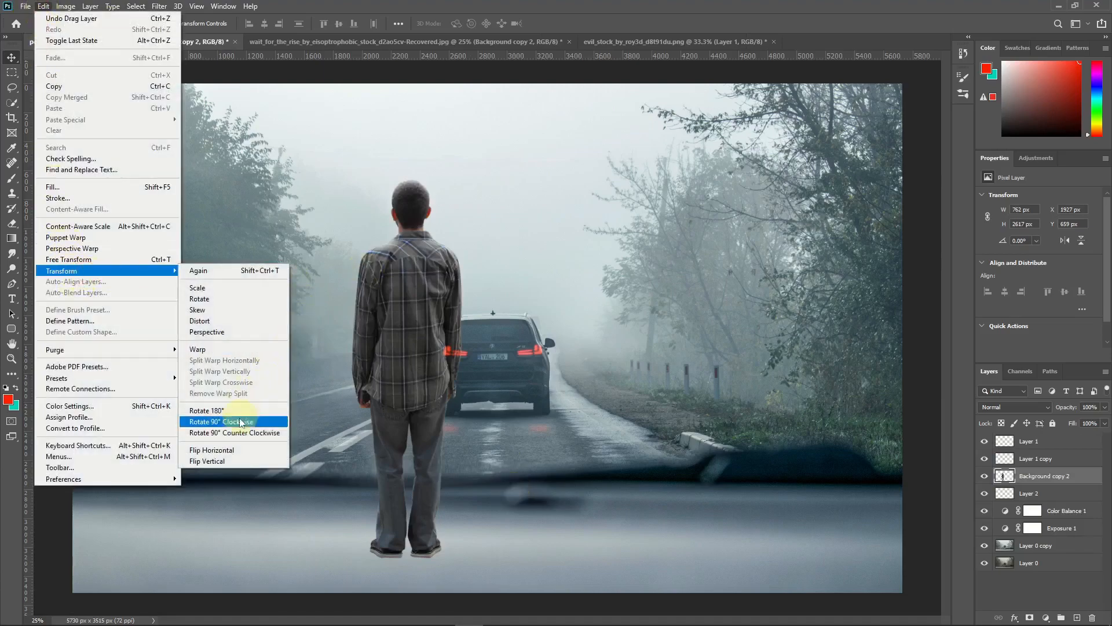
pyautogui.click(242, 449)
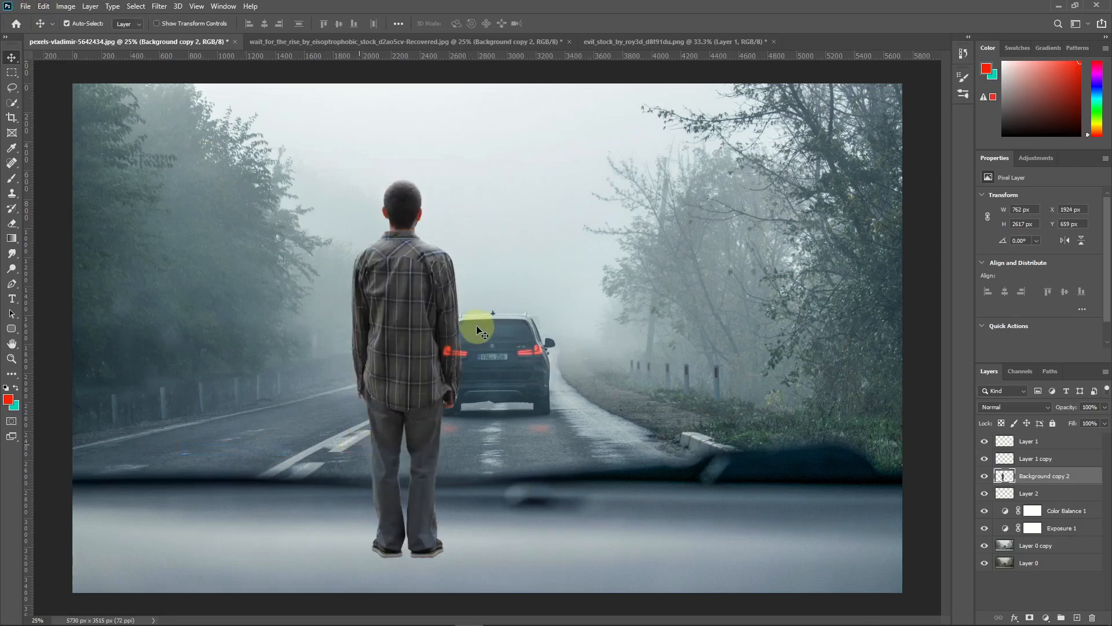
# - Warp the man's layer so that his left shoulder bulges slightly outward, and apply the transform
pyautogui.hotkey('ctrl', 't')
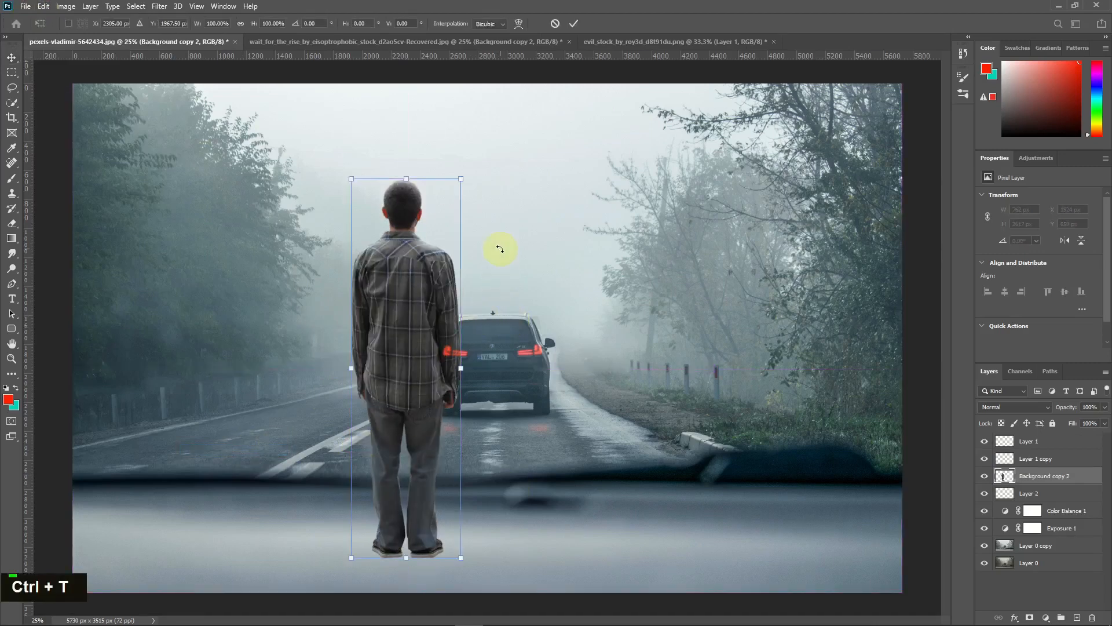
pyautogui.click(518, 23)
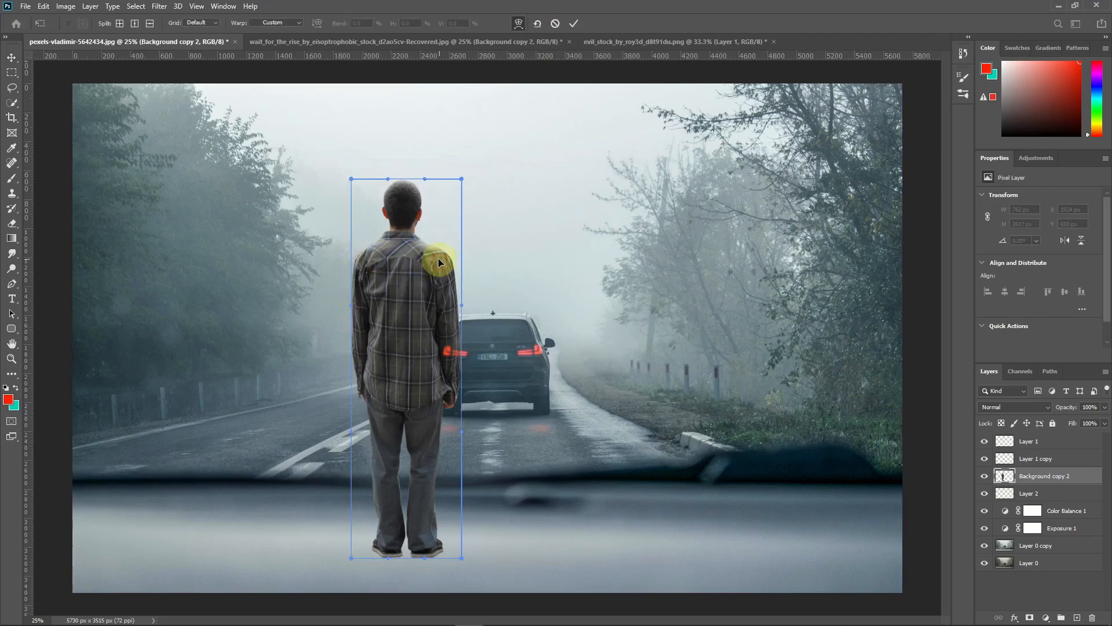
pyautogui.moveTo(441, 259); pyautogui.dragTo(440, 258)
pyautogui.moveTo(370, 255); pyautogui.dragTo(361, 254)
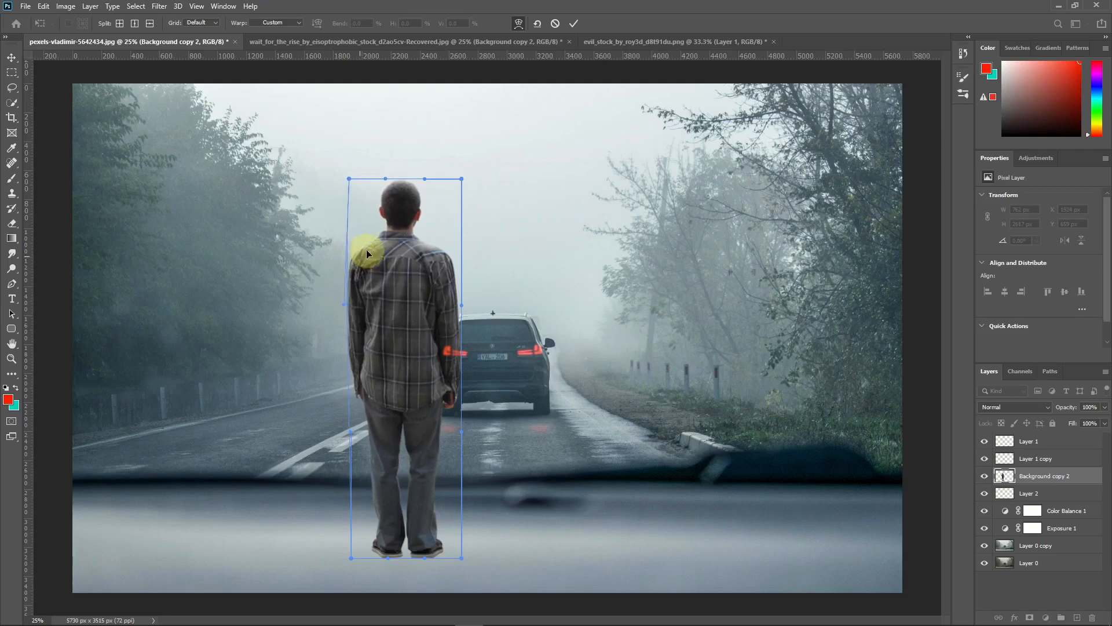
pyautogui.click(12, 56)
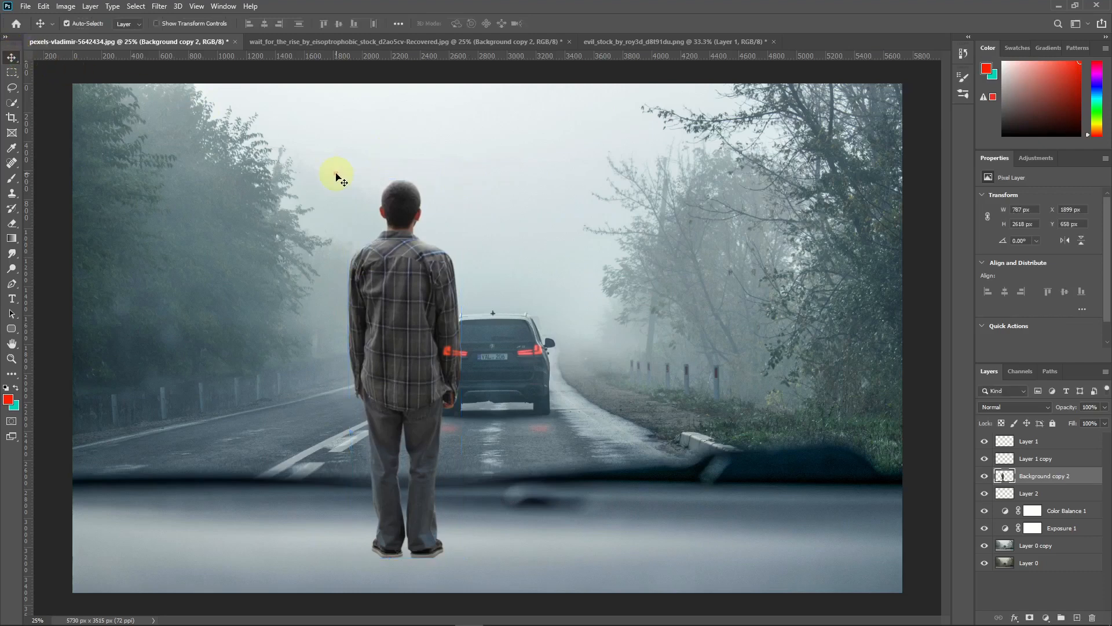
# - Scale the man down to 30.88% width and 30.75% height and place him standing on the road just left of the car
pyautogui.hotkey('ctrl', 't')
pyautogui.moveTo(460, 178); pyautogui.dragTo(356, 272)
pyautogui.moveTo(404, 364); pyautogui.dragTo(416, 328)
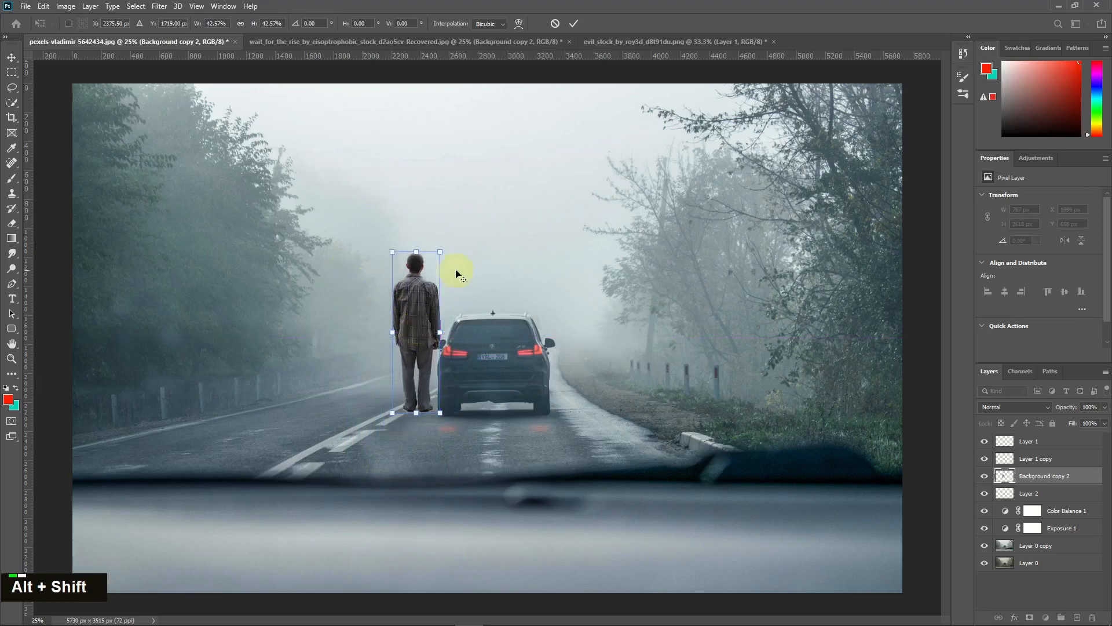
pyautogui.moveTo(441, 253); pyautogui.dragTo(418, 326)
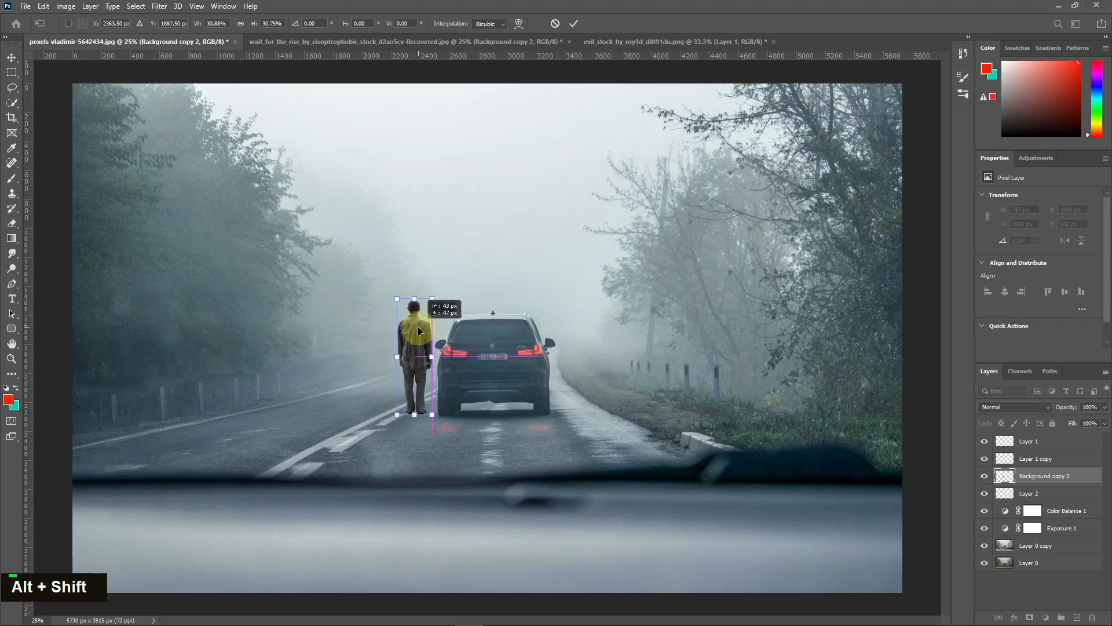
pyautogui.press('Right')
pyautogui.press('Right')
pyautogui.press('Right')
pyautogui.press('Right')
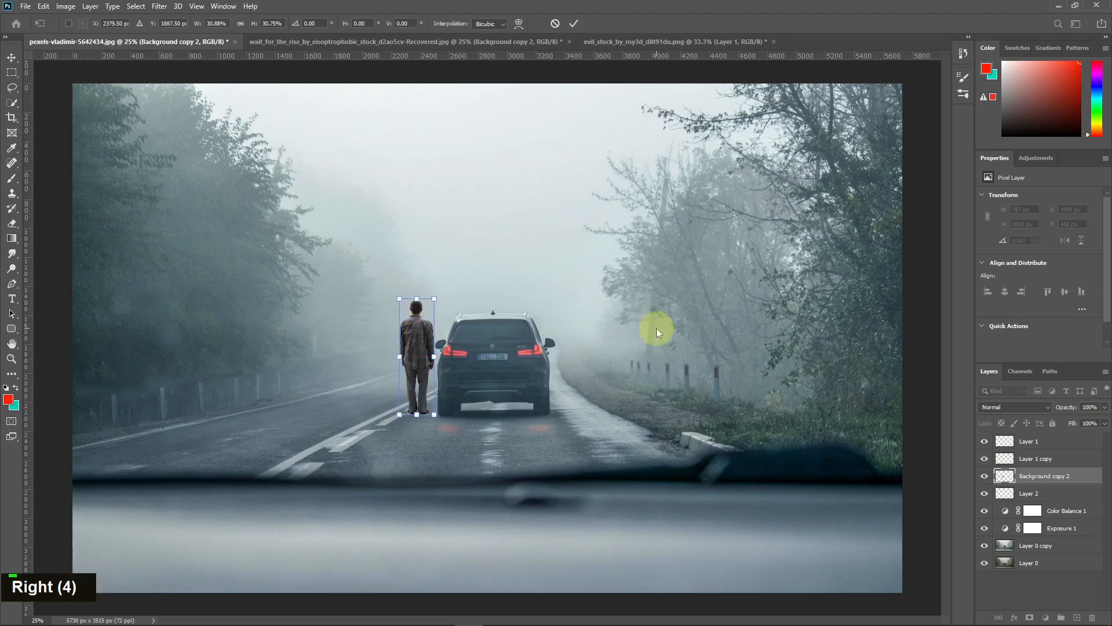
pyautogui.press('Right')
pyautogui.press('Up')
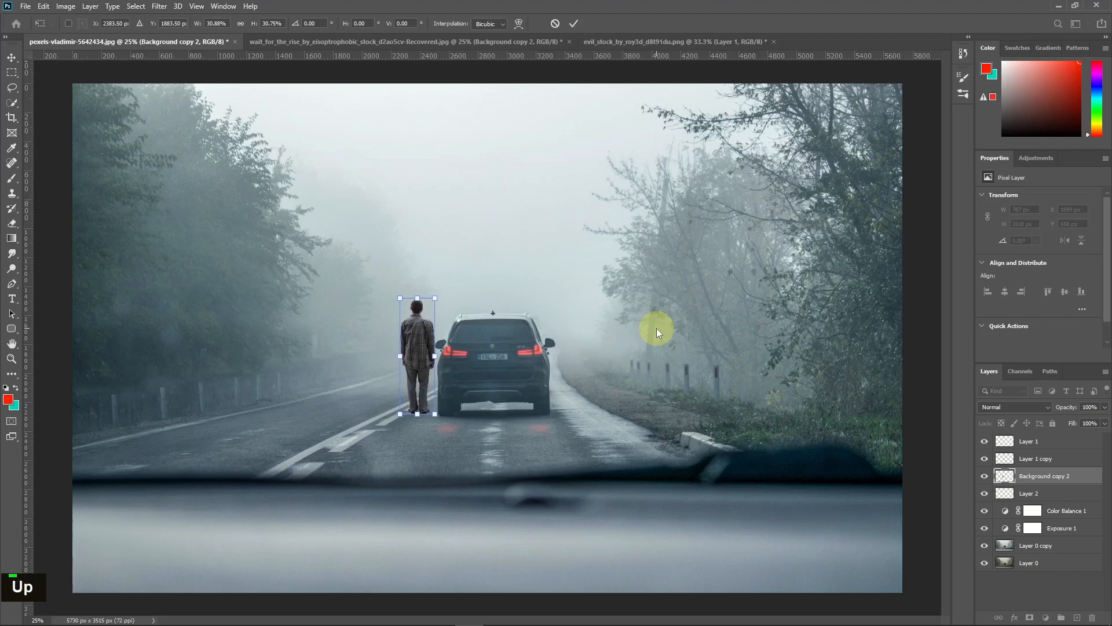
pyautogui.press('Left')
pyautogui.press('Right')
pyautogui.press('Return')
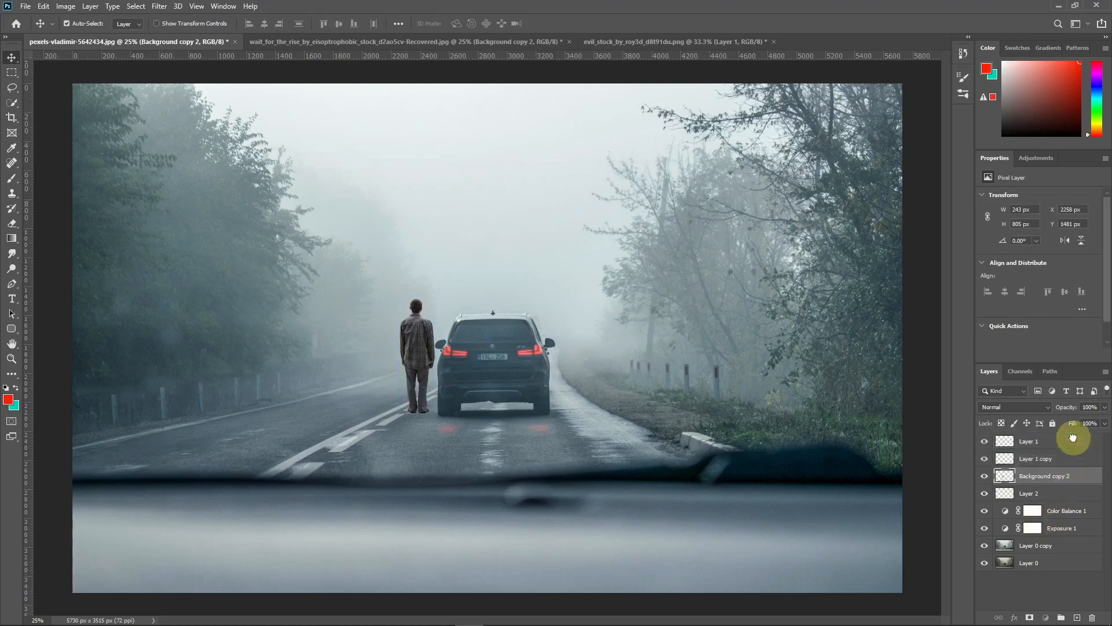
# - Move the man's layer to the top of the layer stack and add a new empty layer directly beneath it
pyautogui.moveTo(1073, 437); pyautogui.dragTo(1072, 435)
pyautogui.click(988, 444)
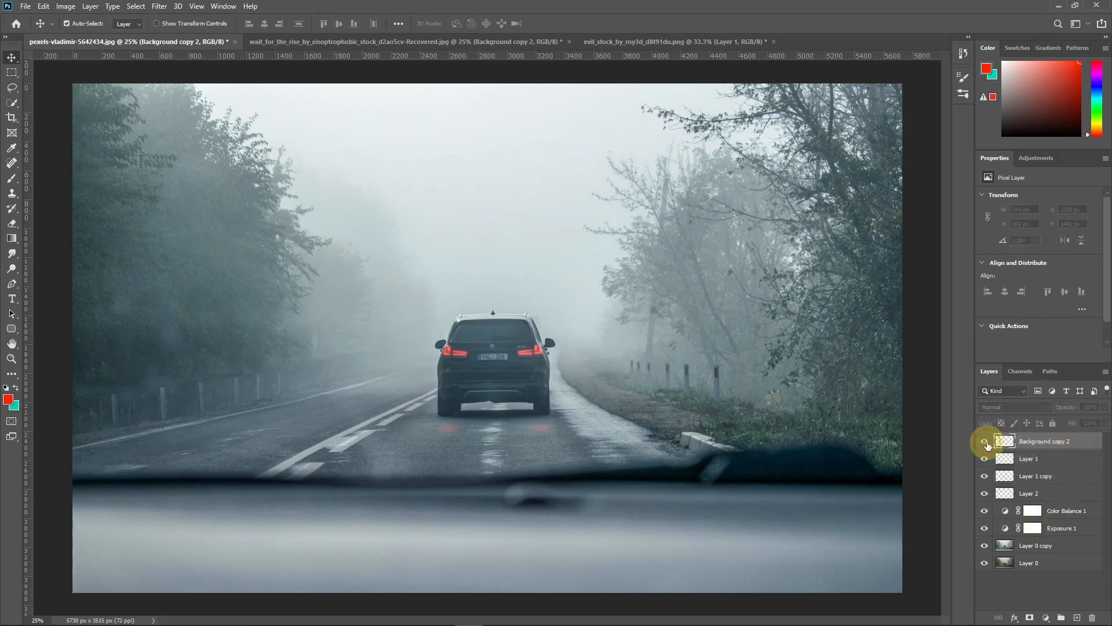
pyautogui.click(987, 443)
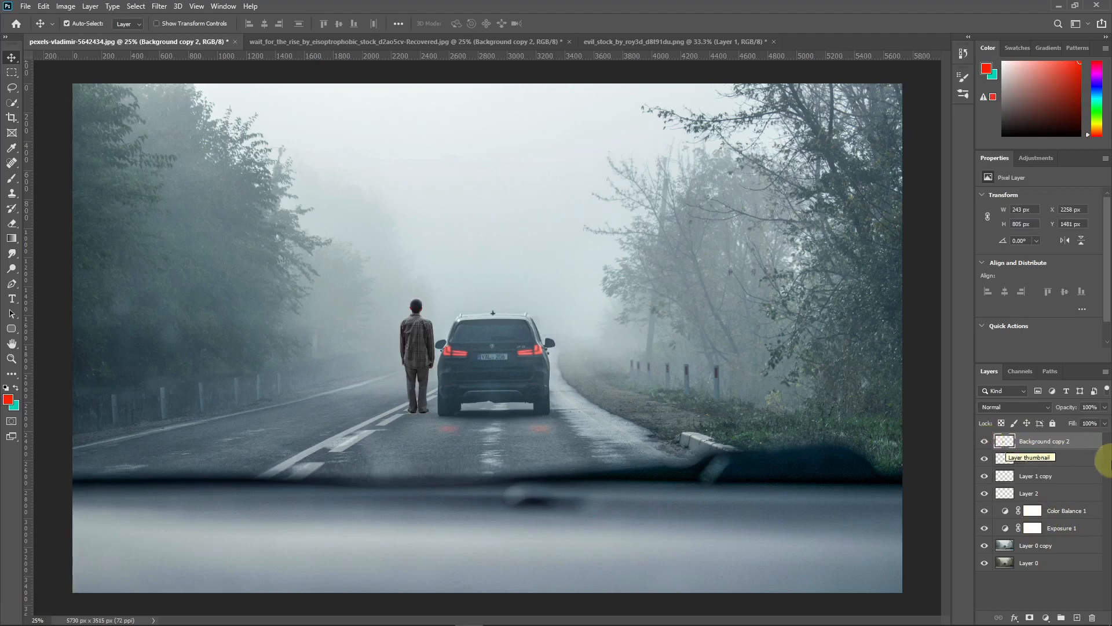
pyautogui.click(1076, 618)
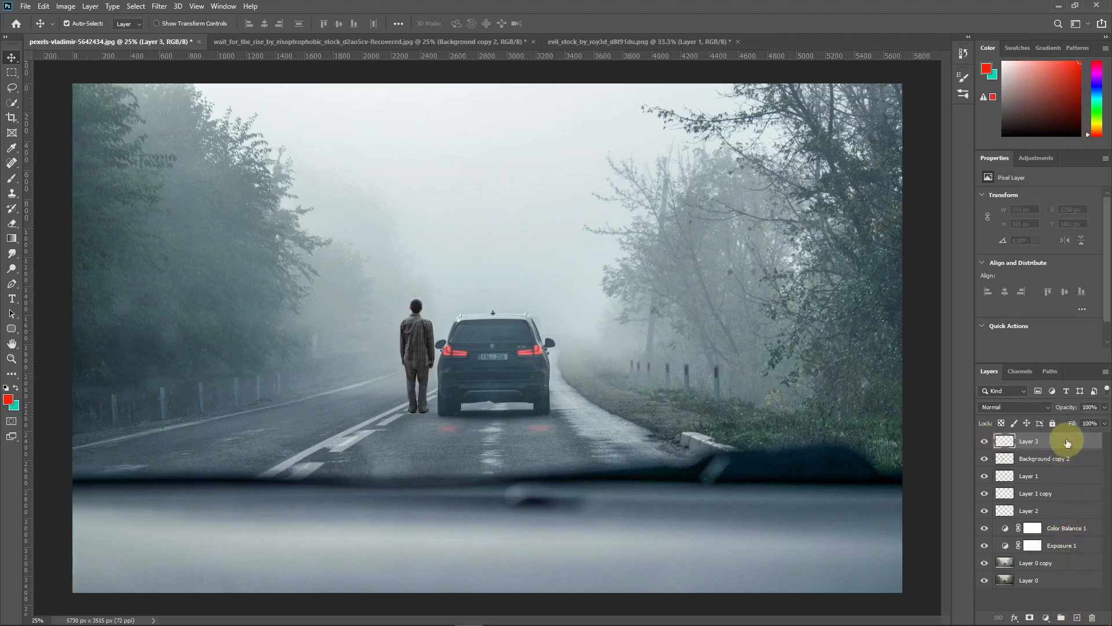
pyautogui.moveTo(1064, 444); pyautogui.dragTo(1070, 470)
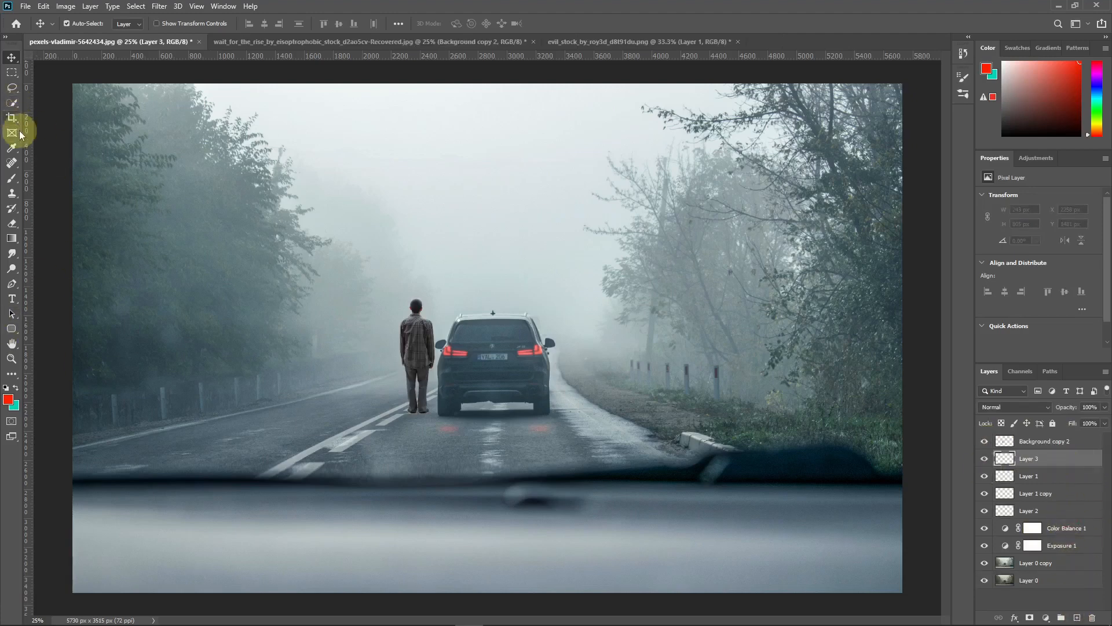
# - Paint a soft black (#000000) contact shadow under the man's shoes on the new layer with a 45-pixel brush
pyautogui.click(11, 178)
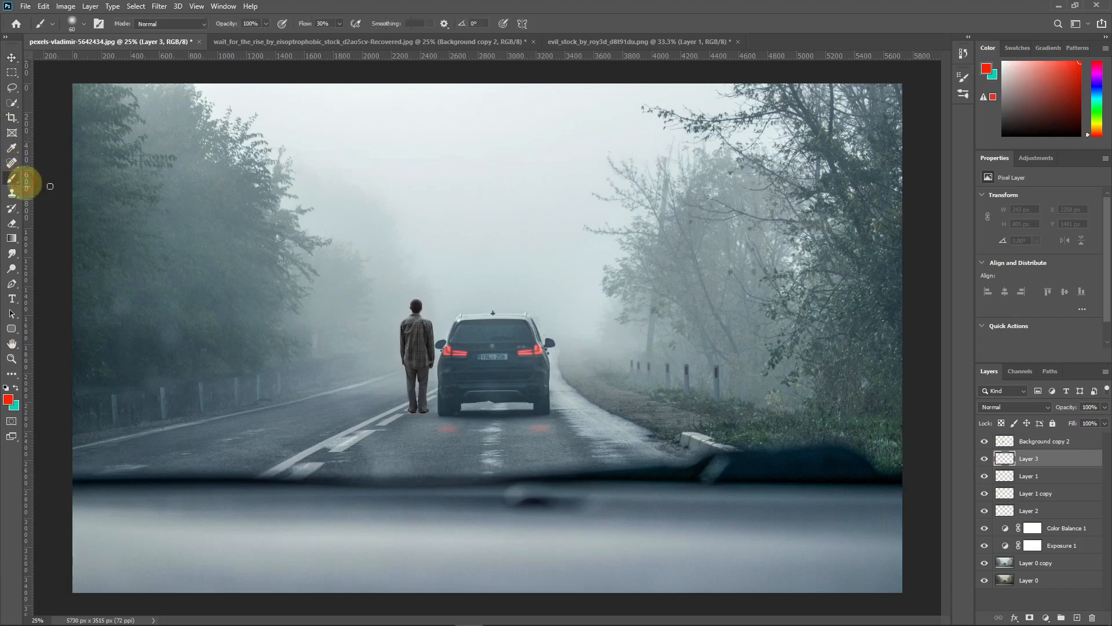
pyautogui.click(9, 399)
pyautogui.moveTo(676, 459); pyautogui.dragTo(589, 521)
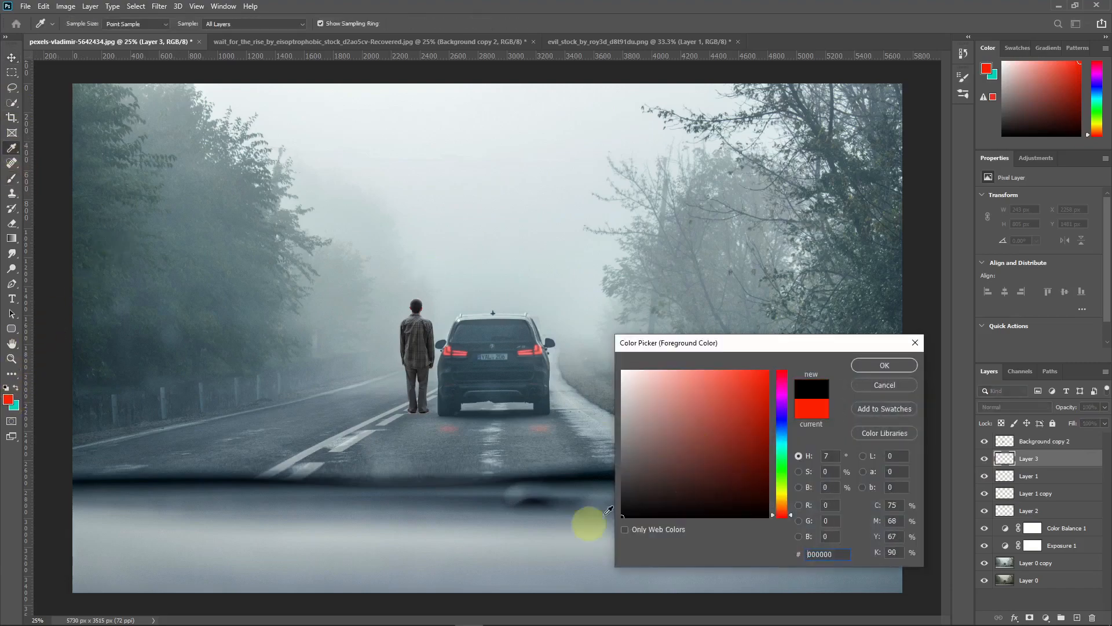
pyautogui.click(869, 363)
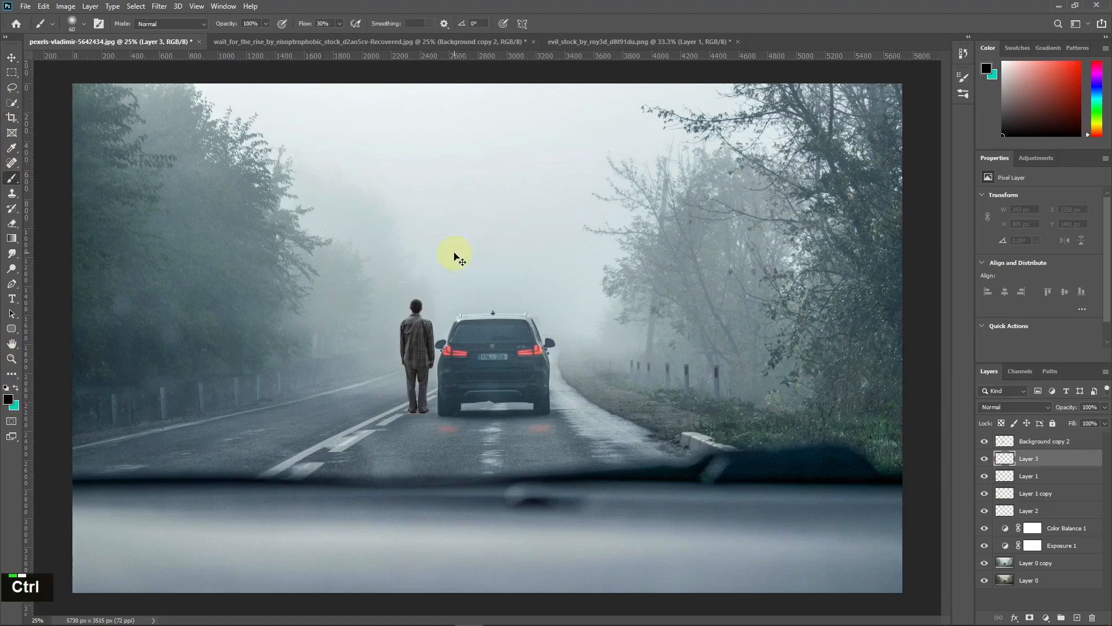
pyautogui.hotkey('ctrl', '=')
pyautogui.hotkey('ctrl', '=')
pyautogui.hotkey('ctrl', '=')
pyautogui.hotkey('ctrl', '=')
pyautogui.moveTo(427, 427); pyautogui.dragTo(732, 189)
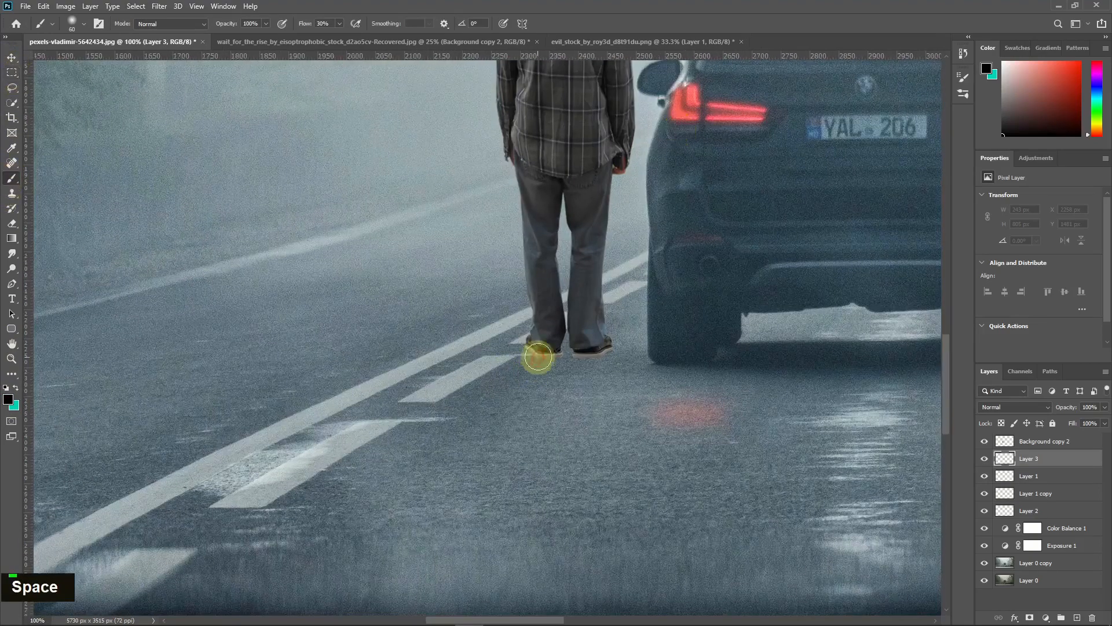
pyautogui.press(']')
pyautogui.press('[')
pyautogui.press('[')
pyautogui.press('[')
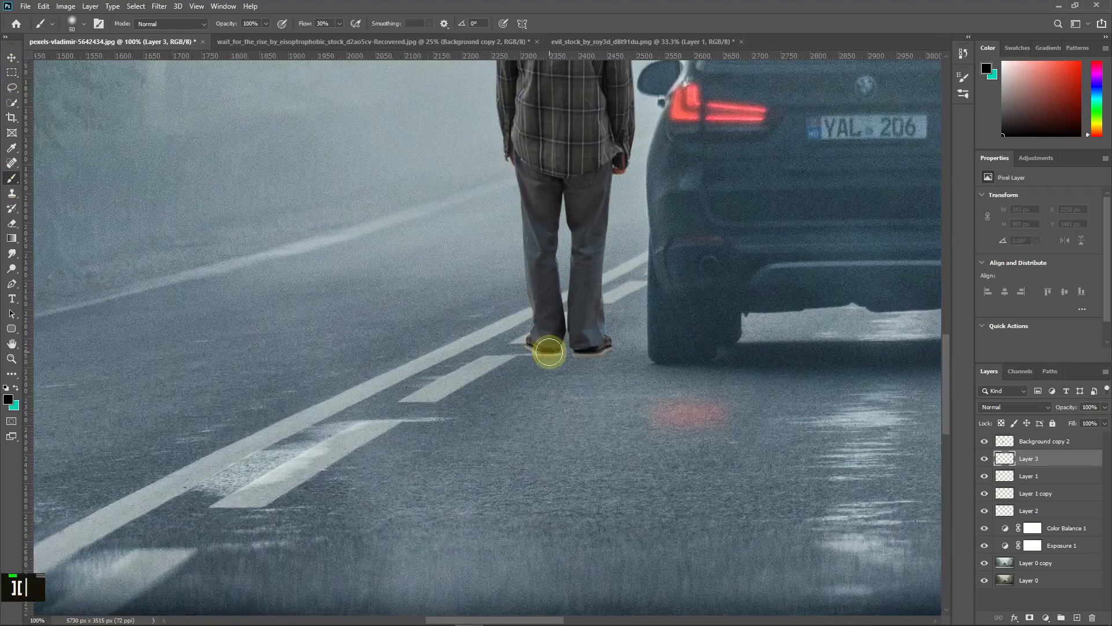
pyautogui.moveTo(551, 355)
pyautogui.mouseDown()
pyautogui.moveTo(596, 354)
pyautogui.moveTo(521, 362)
pyautogui.moveTo(607, 362)
pyautogui.moveTo(512, 364)
pyautogui.moveTo(602, 354)
pyautogui.moveTo(565, 351)
pyautogui.moveTo(605, 358)
pyautogui.moveTo(518, 365)
pyautogui.mouseUp()
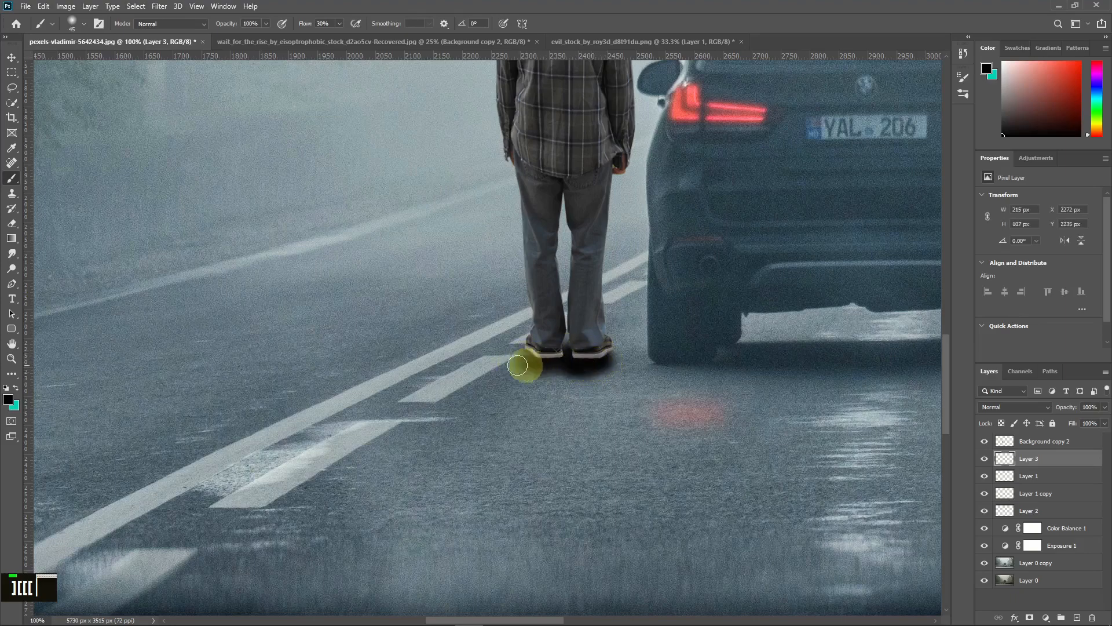
# - Apply a Gaussian Blur with a 15.3-pixel radius to the painted shadow under the shoes
pyautogui.click(160, 6)
pyautogui.moveTo(171, 139)
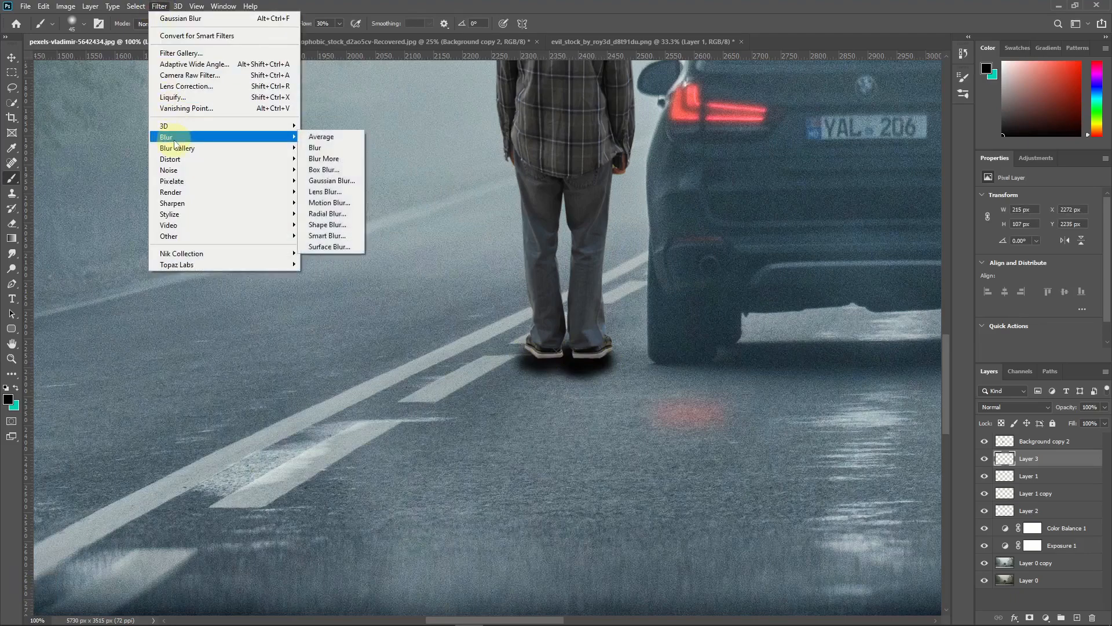
pyautogui.click(326, 182)
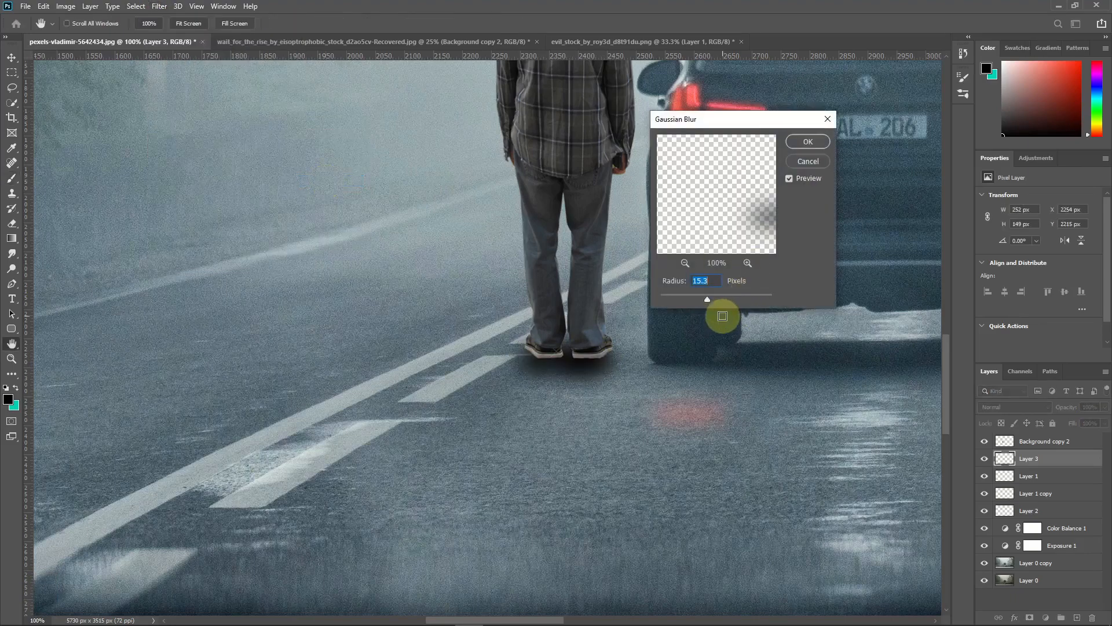
pyautogui.moveTo(707, 299)
pyautogui.mouseDown()
pyautogui.moveTo(718, 299)
pyautogui.moveTo(697, 298)
pyautogui.moveTo(707, 298)
pyautogui.mouseUp()
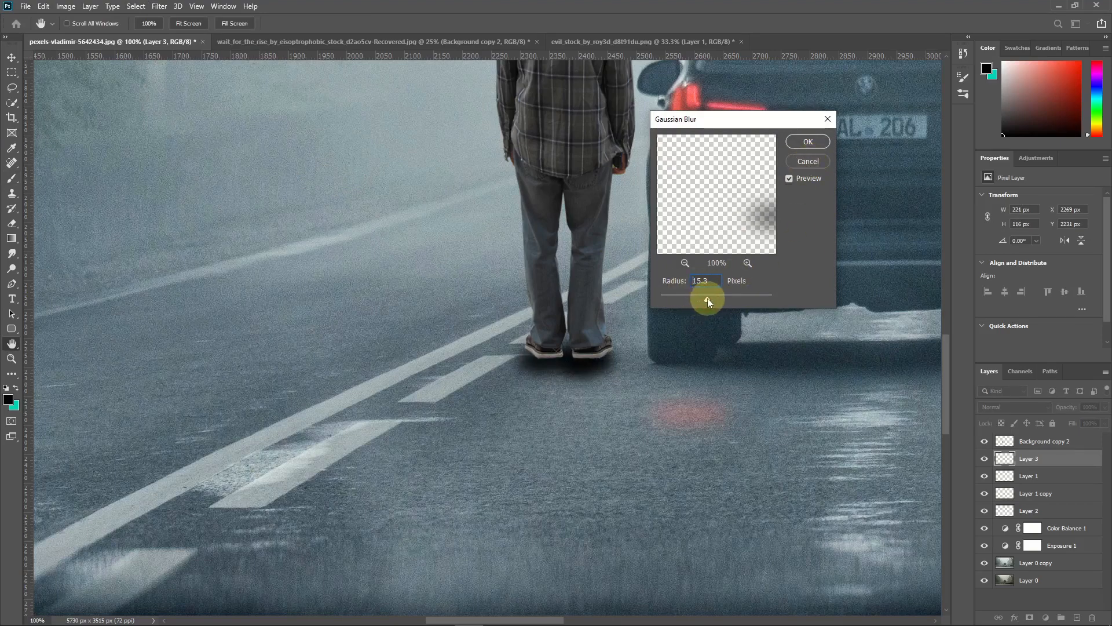
pyautogui.click(808, 141)
pyautogui.press('b')
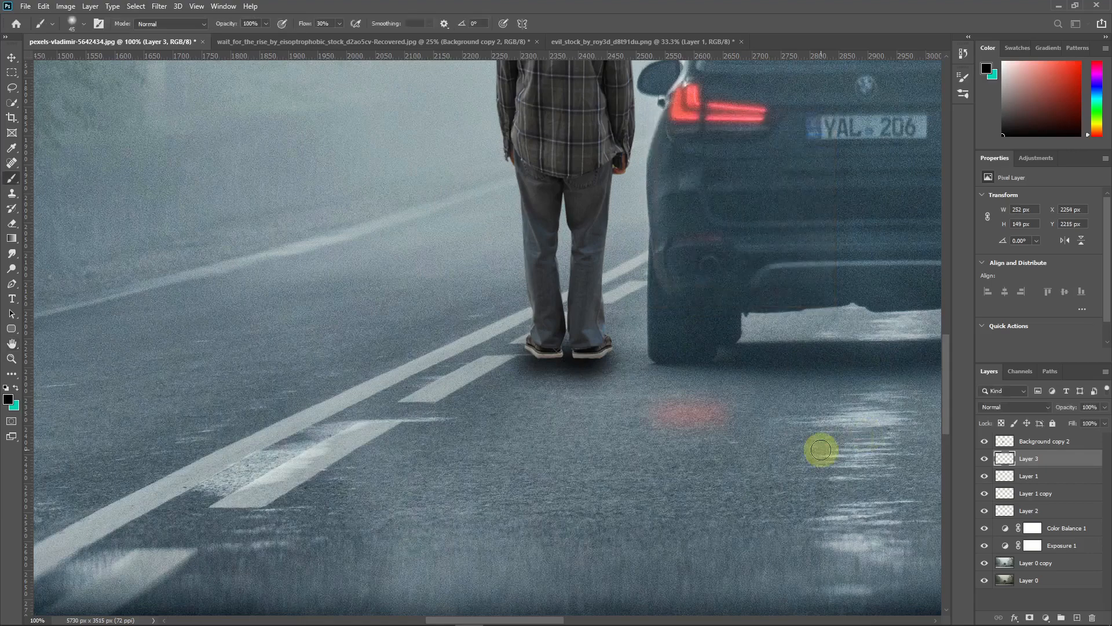
# - Enlarge the blurred shadow to about 308 × 169 px around the man's feet and apply the transform
pyautogui.press('ctrl')
pyautogui.hotkey('ctrl', 't')
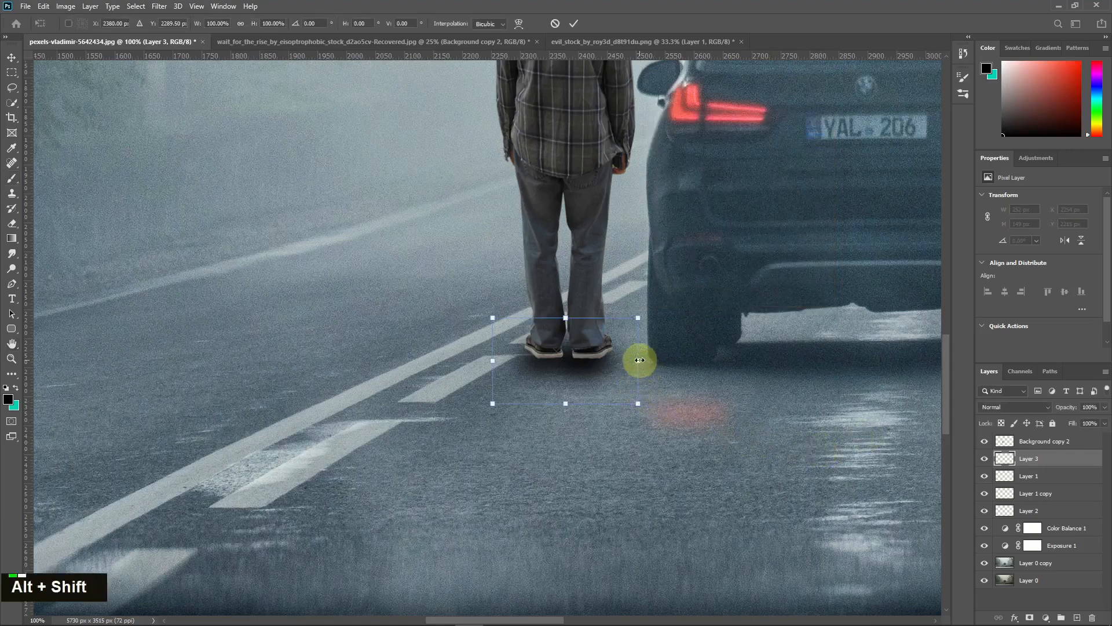
pyautogui.moveTo(656, 359); pyautogui.dragTo(652, 360)
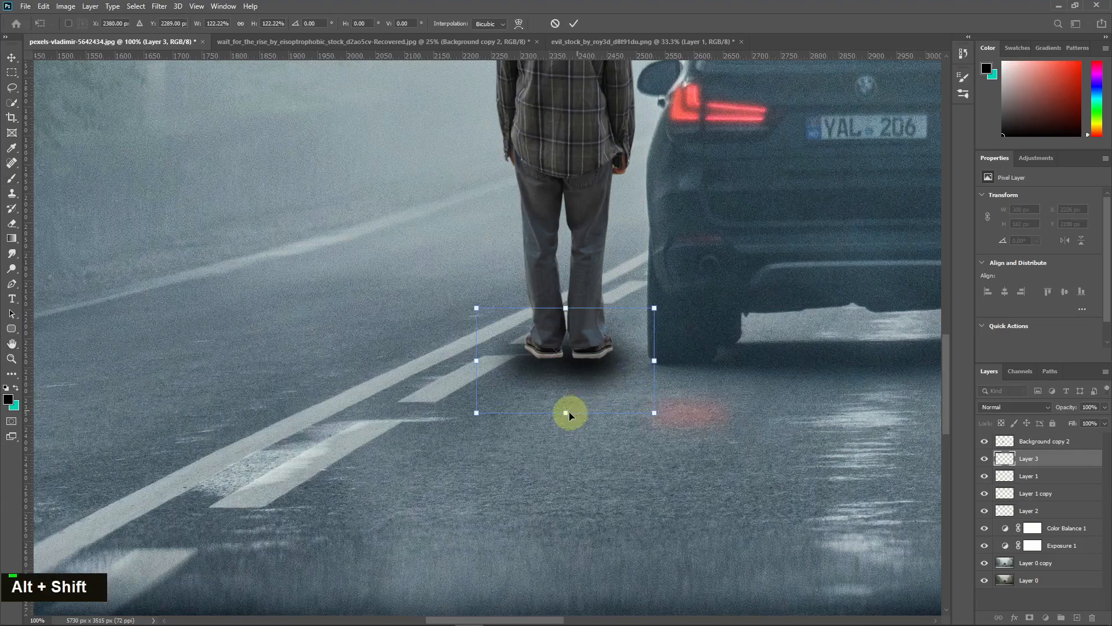
pyautogui.moveTo(569, 412)
pyautogui.mouseDown()
pyautogui.moveTo(575, 396)
pyautogui.moveTo(572, 414)
pyautogui.moveTo(564, 398)
pyautogui.moveTo(556, 405)
pyautogui.mouseUp()
pyautogui.press('Return')
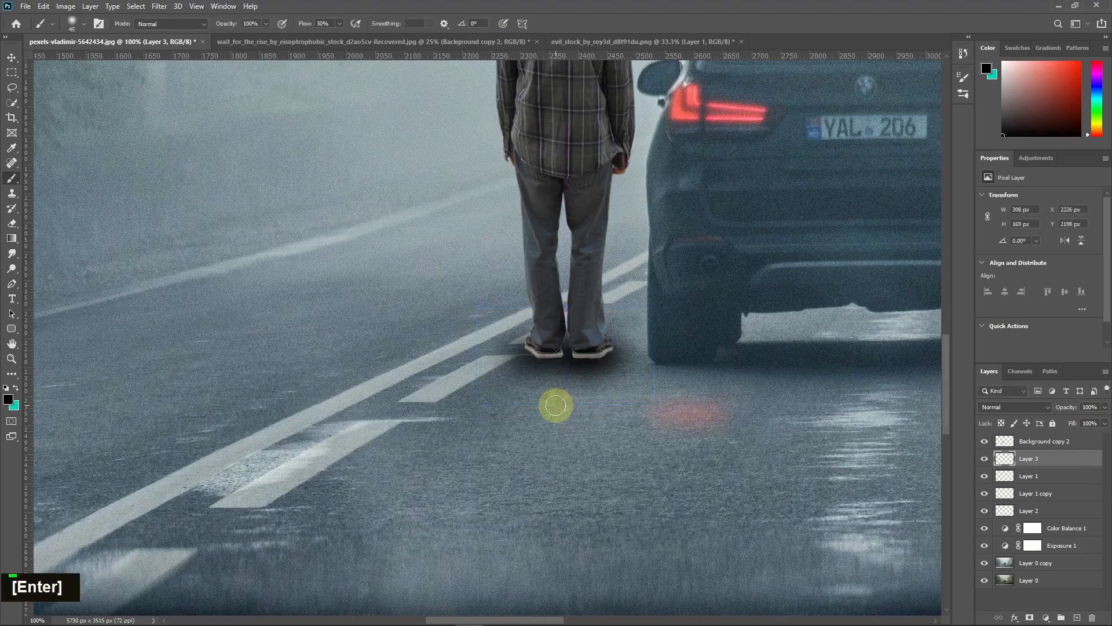
# - Distort the shadow by pulling its upper corners inward, to about 273 × 147 px, and set its layer opacity to 65%
pyautogui.hotkey('ctrl', '-')
pyautogui.hotkey('ctrl', '-')
pyautogui.hotkey('ctrl', '-')
pyautogui.hotkey('ctrl', '-')
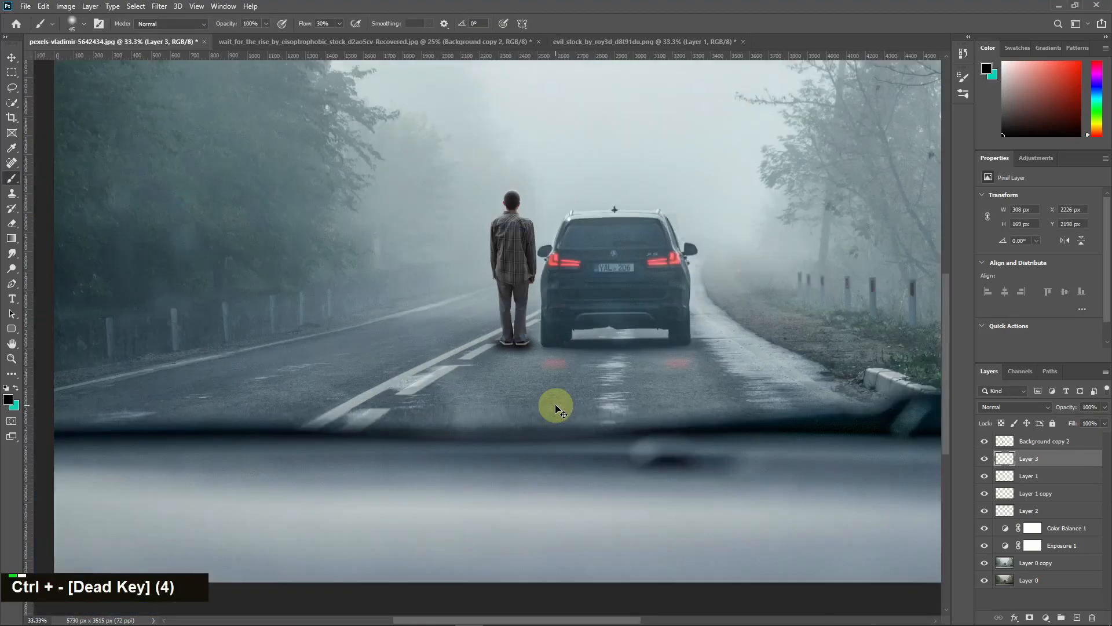
pyautogui.hotkey('ctrl', '=')
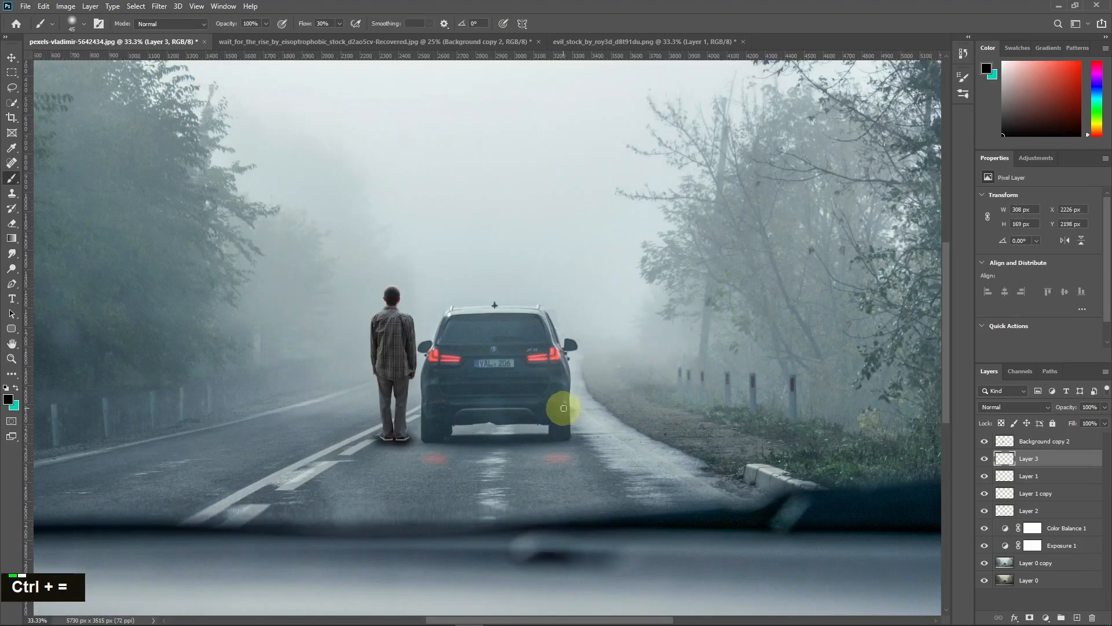
pyautogui.hotkey('ctrl', '-')
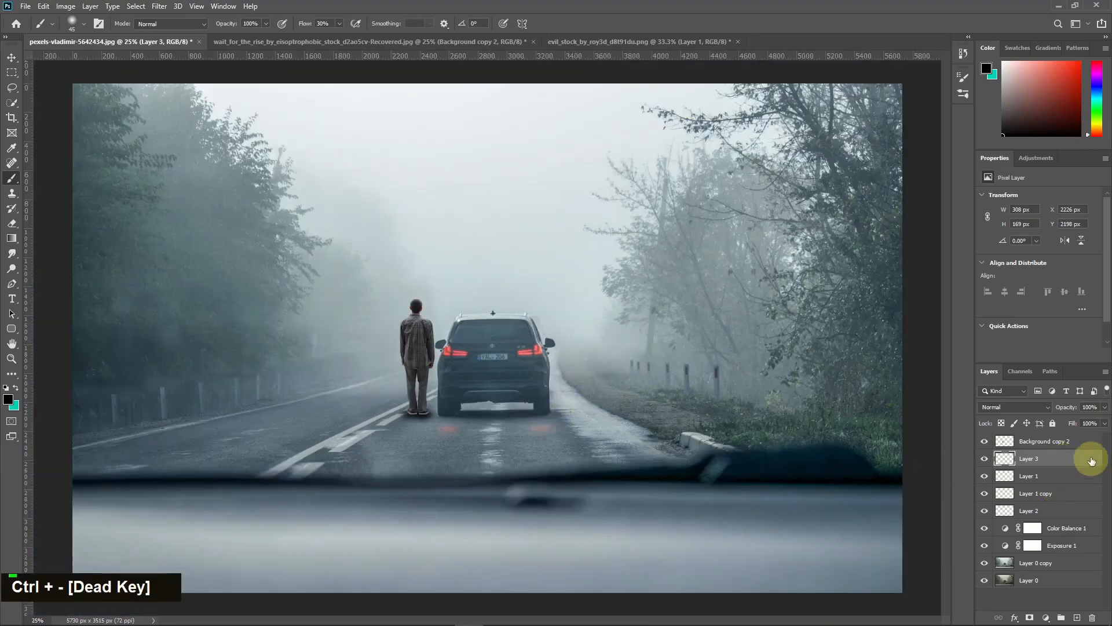
pyautogui.hotkey('ctrl', 't')
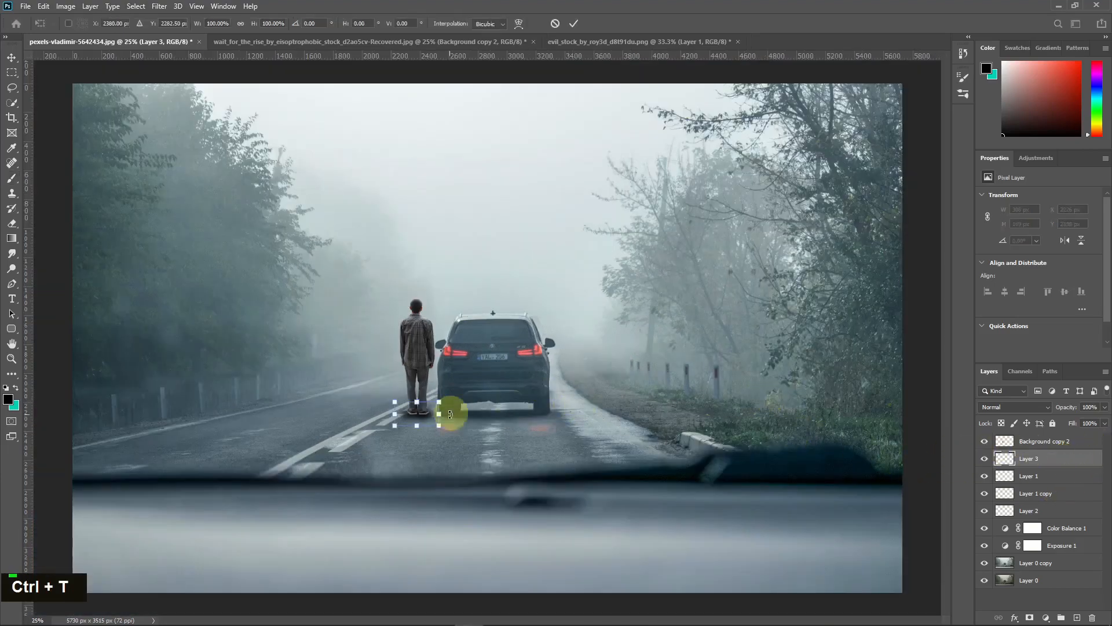
pyautogui.moveTo(396, 404); pyautogui.dragTo(435, 408)
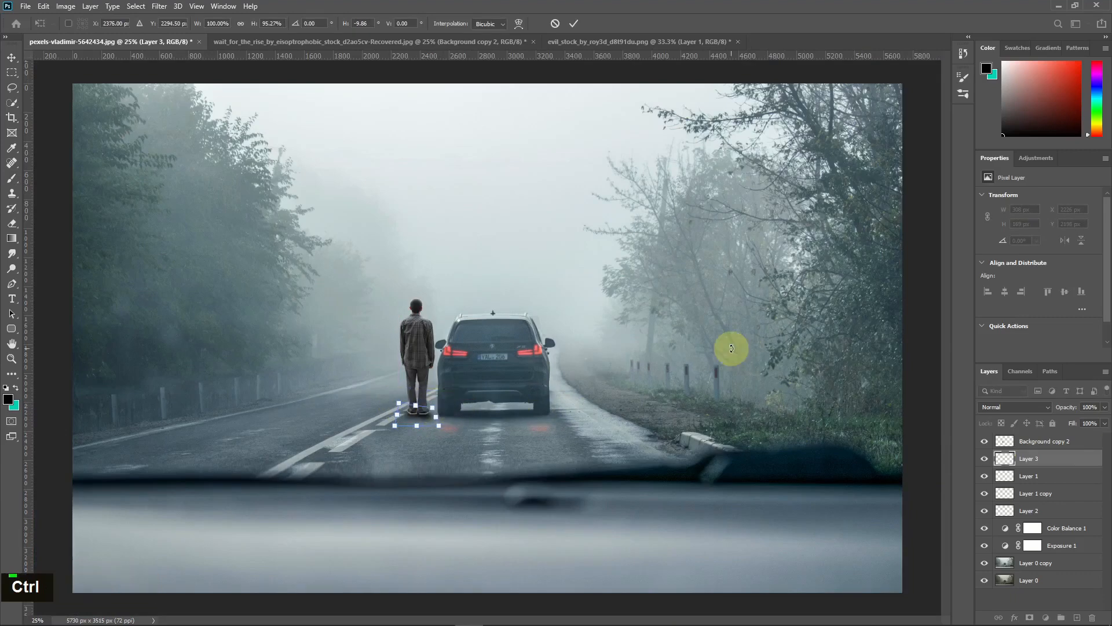
pyautogui.press('Return')
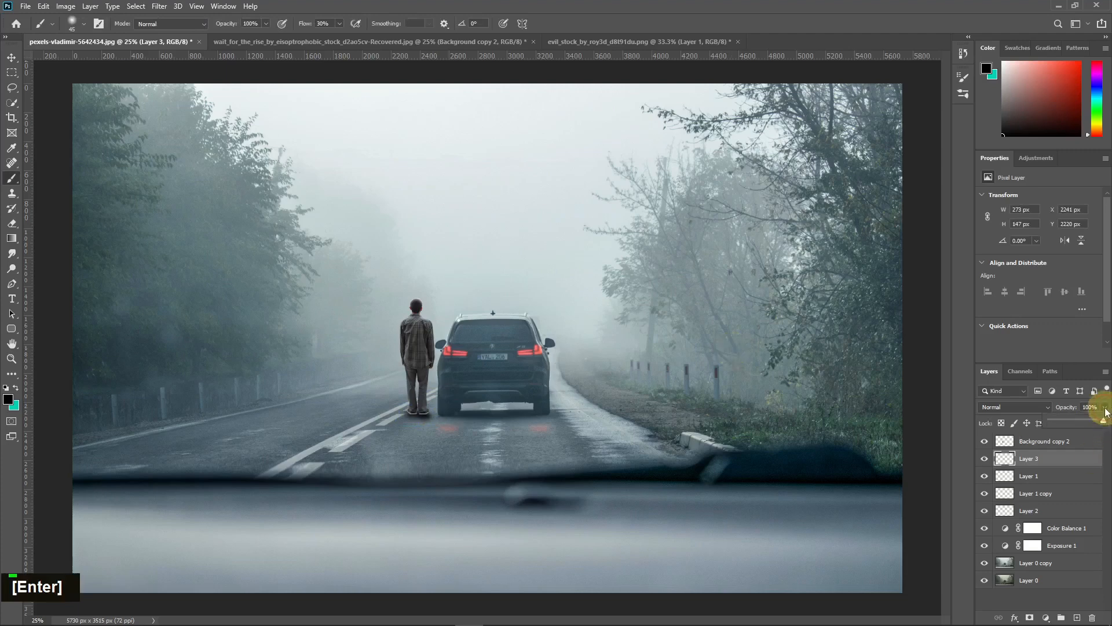
pyautogui.moveTo(1106, 411); pyautogui.dragTo(1090, 425)
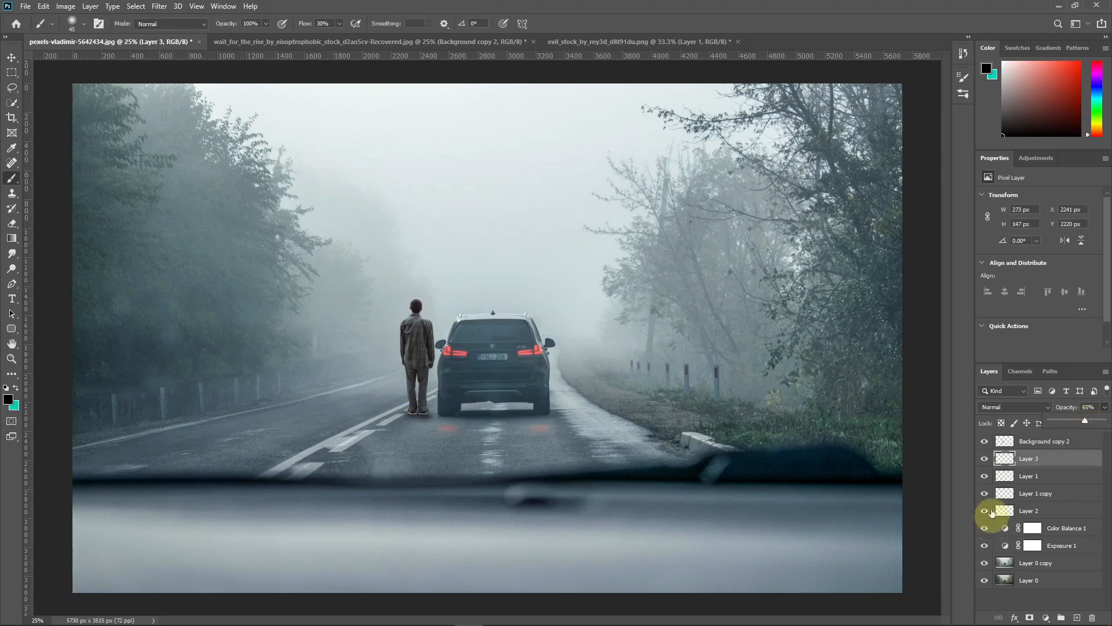
pyautogui.click(985, 459)
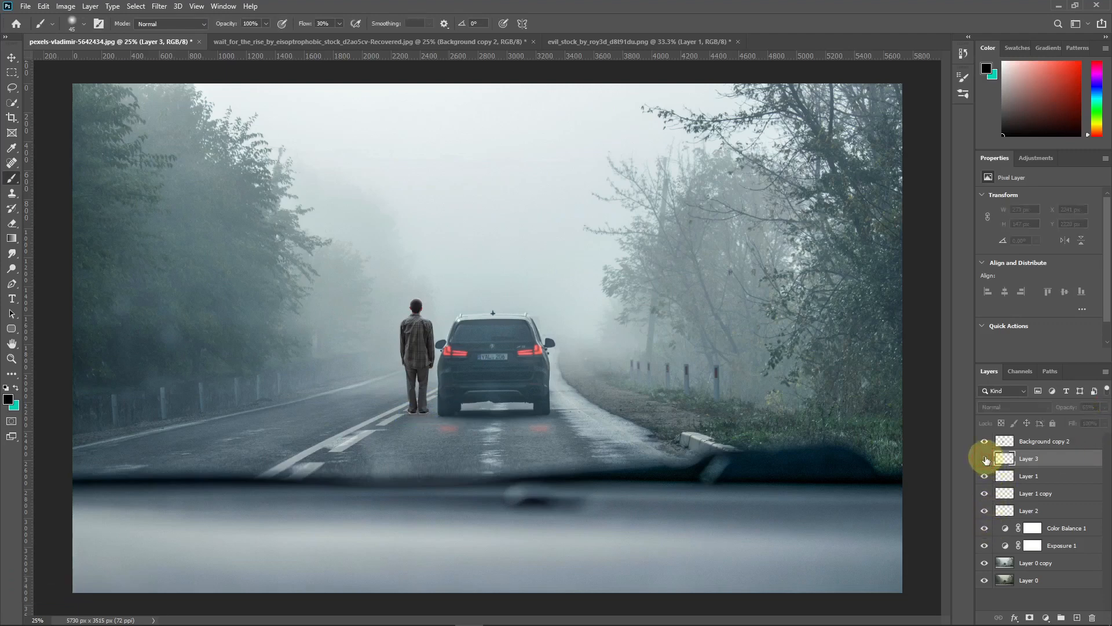
# - Add a new layer above the man's layer, clip it to the man, and set its blend mode to Overlay
pyautogui.click(1074, 444)
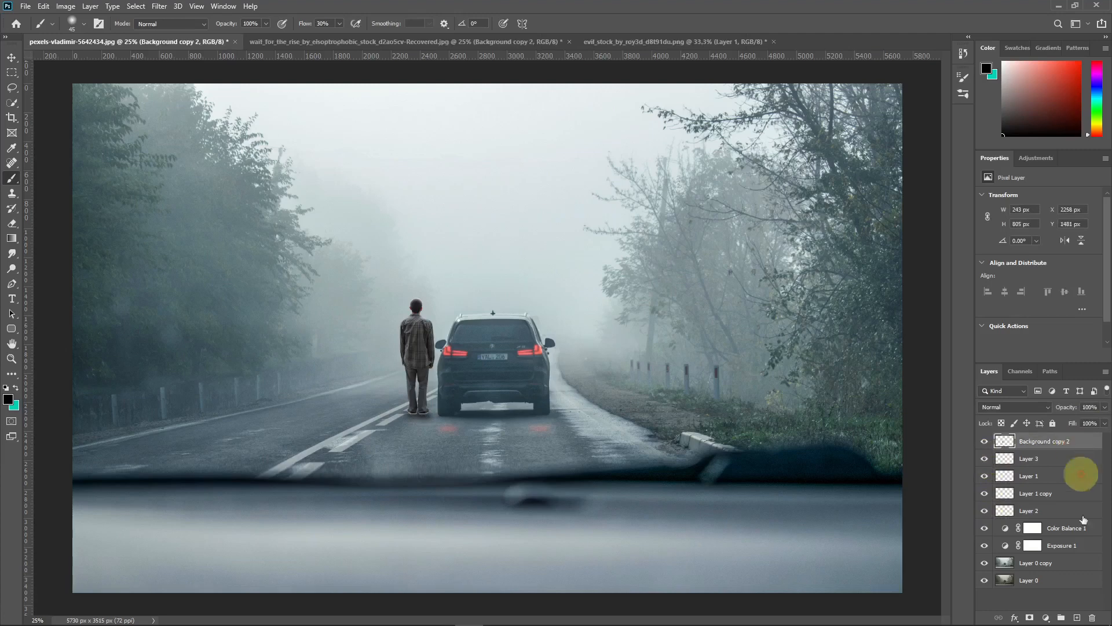
pyautogui.click(1077, 618)
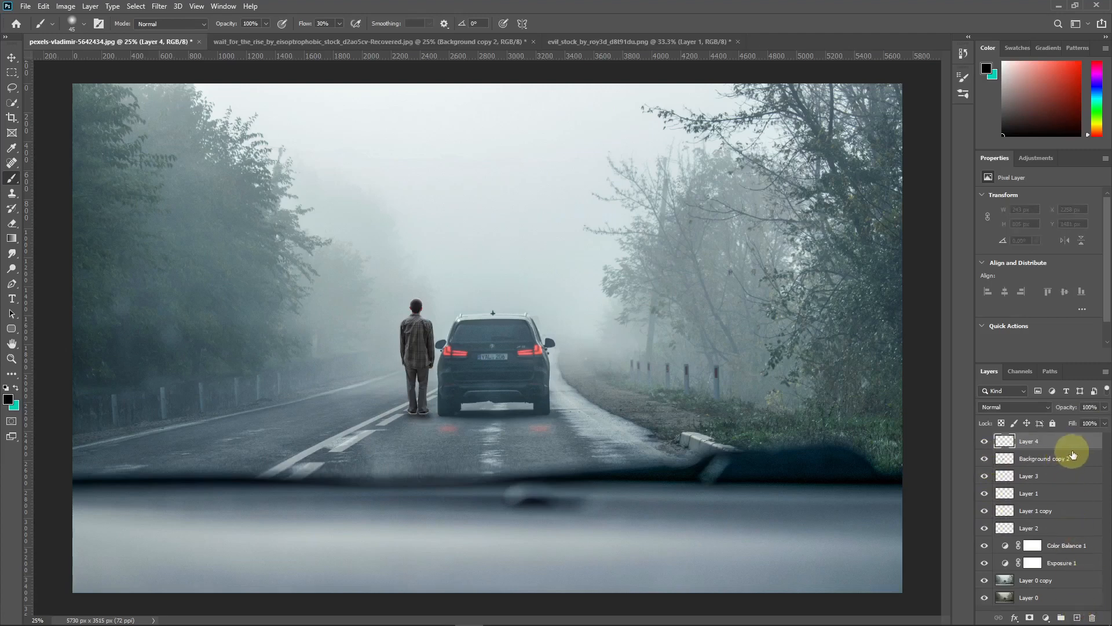
pyautogui.press('alt')
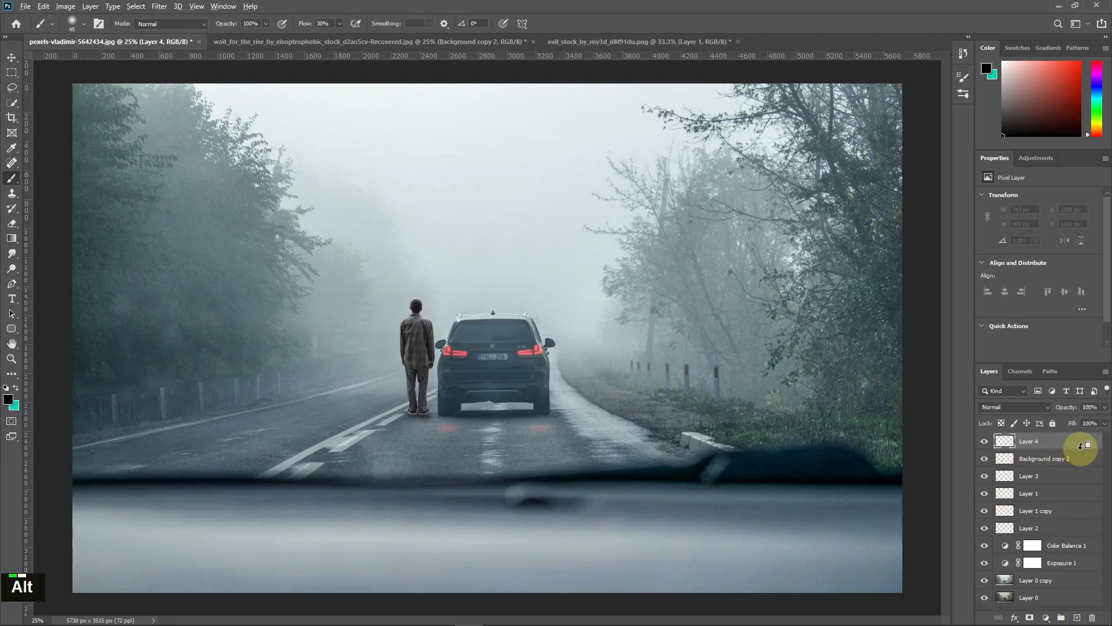
pyautogui.keyDown('alt'); pyautogui.click(1080, 446); pyautogui.keyUp('alt')
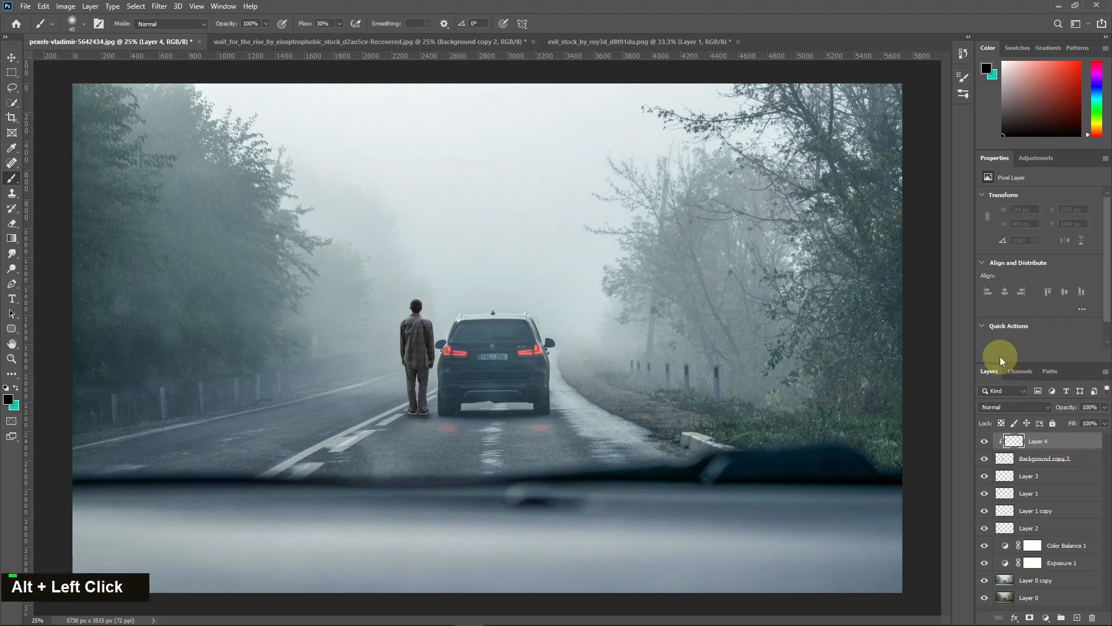
pyautogui.click(1035, 405)
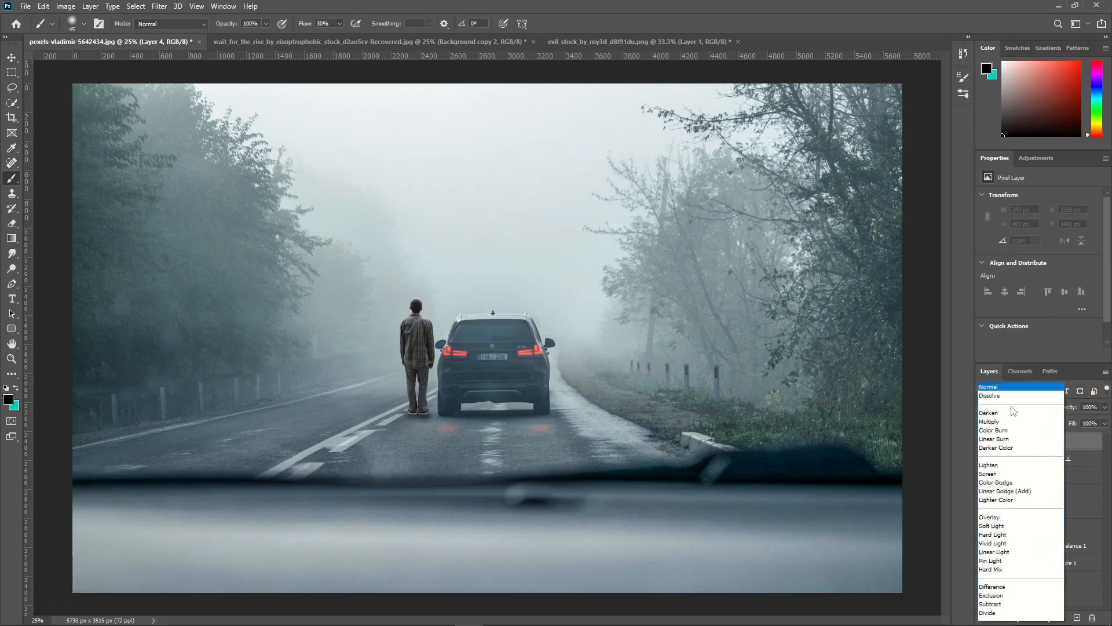
pyautogui.click(1014, 478)
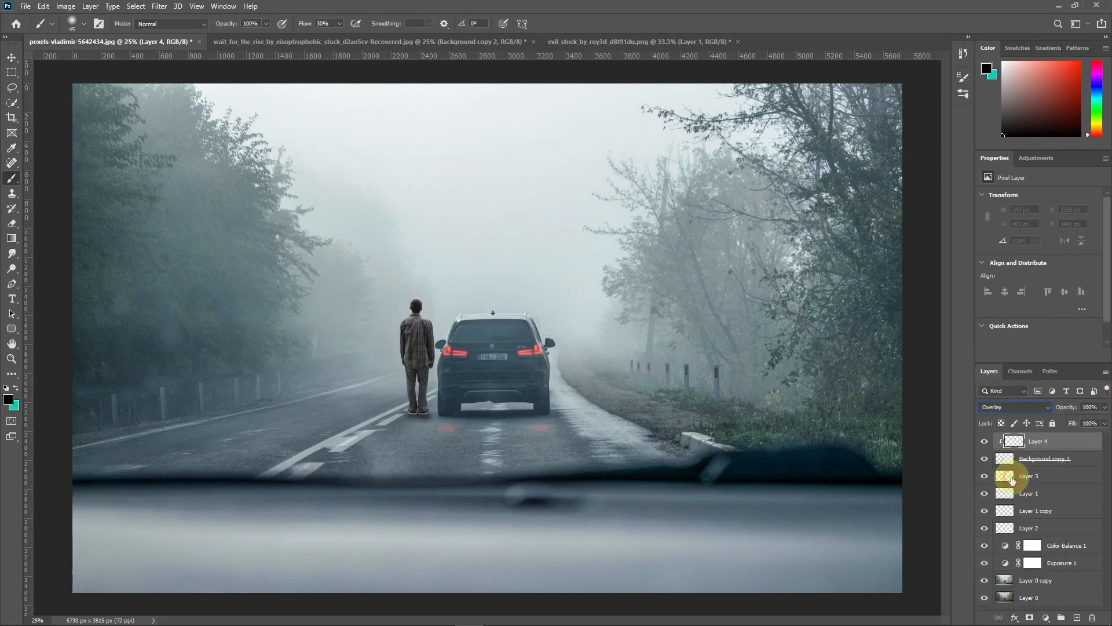
# - Fill the clipped Overlay layer with 50% Gray in Normal mode at 100% opacity, and return to the Brush tool
pyautogui.click(44, 7)
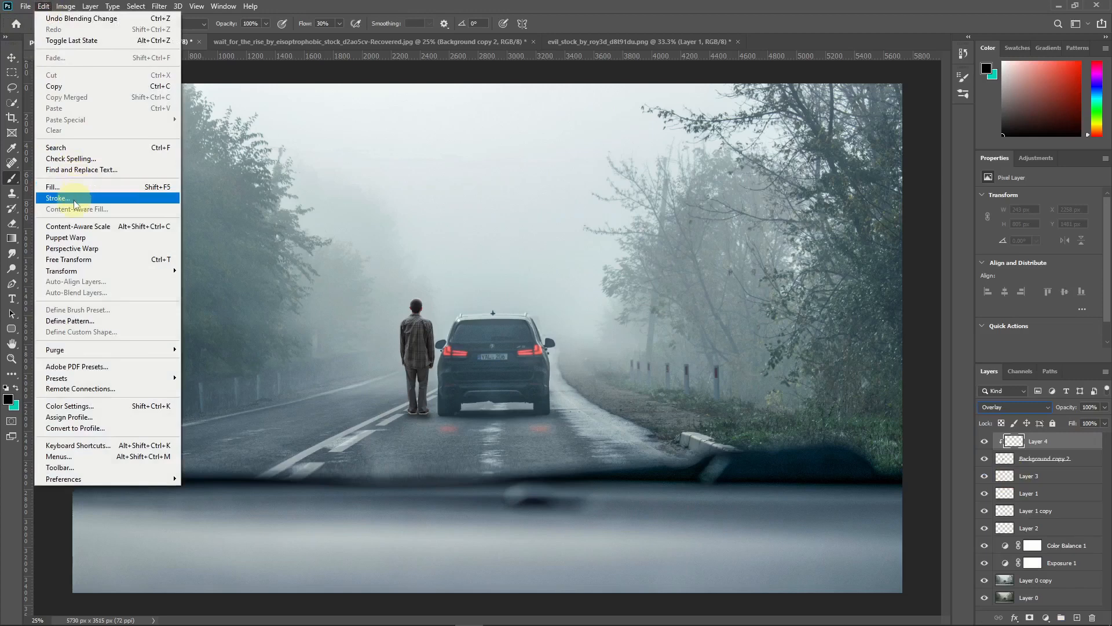
pyautogui.click(63, 187)
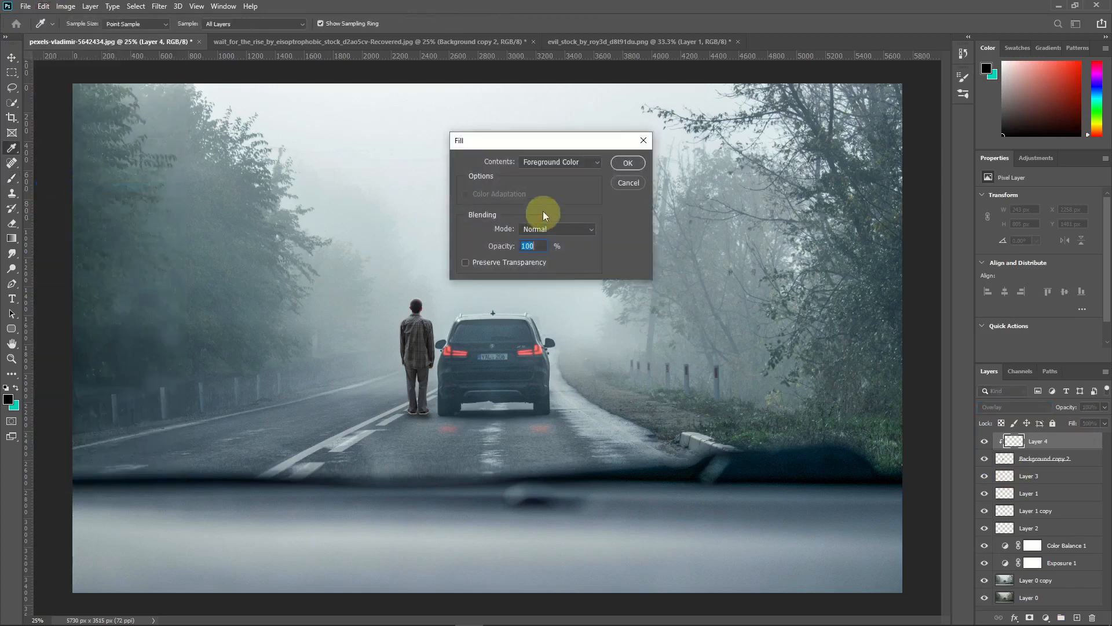
pyautogui.click(562, 162)
pyautogui.click(550, 259)
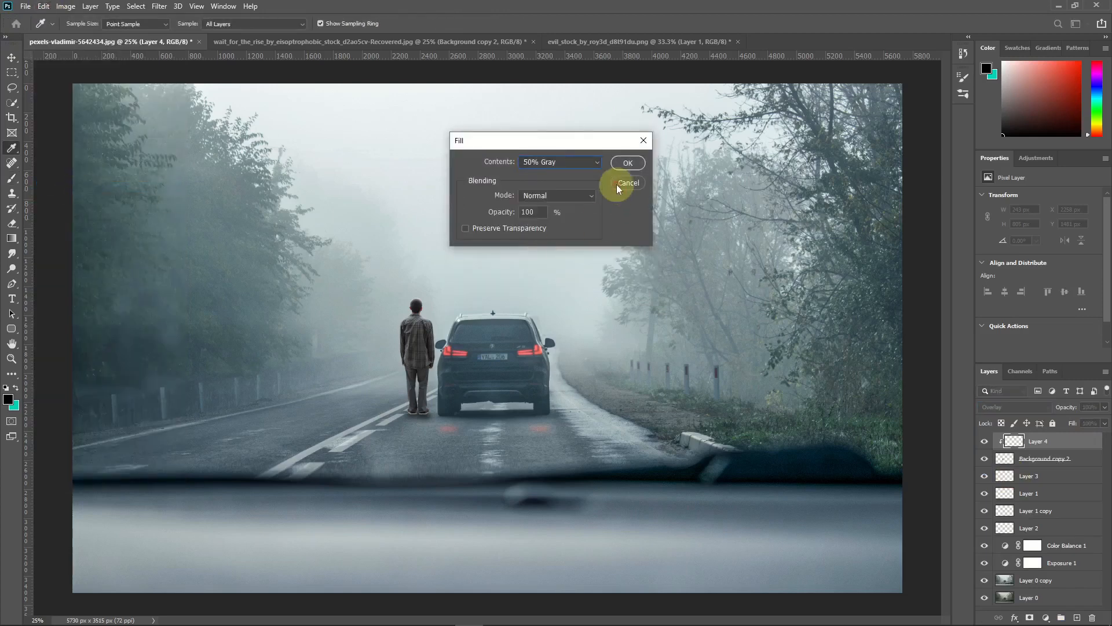
pyautogui.click(628, 164)
pyautogui.press('b')
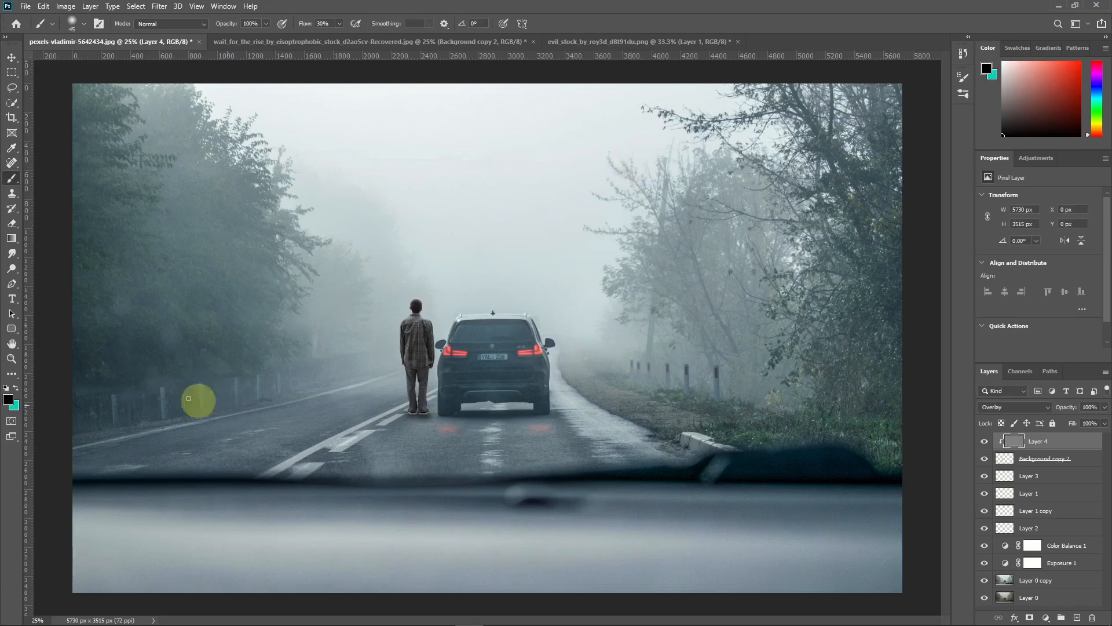
# - Darken the man's lower legs and feet on the gray Overlay layer using the Burn tool with a brush reduced to about 250 px
pyautogui.rightClick(11, 268)
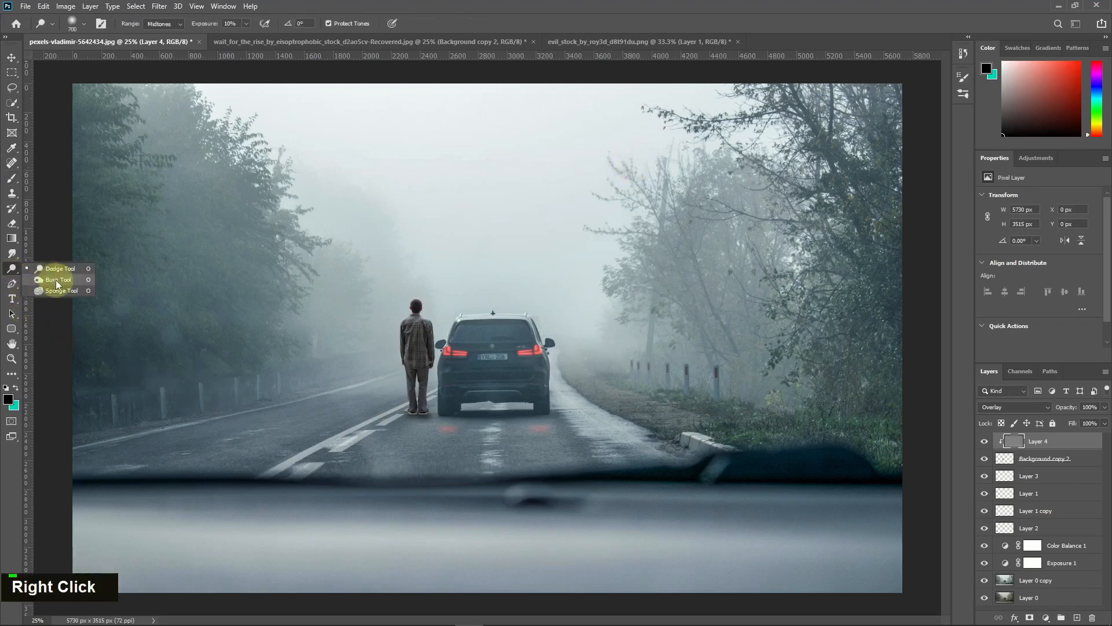
pyautogui.click(52, 282)
pyautogui.press('[')
pyautogui.press('[')
pyautogui.press('[')
pyautogui.press('[')
pyautogui.press('[')
pyautogui.press('[')
pyautogui.press('[')
pyautogui.press('[')
pyautogui.press('[')
pyautogui.press('[')
pyautogui.press('[')
pyautogui.press('[')
pyautogui.press('[')
pyautogui.press('[')
pyautogui.press('[')
pyautogui.press('[')
pyautogui.press('[')
pyautogui.press('[')
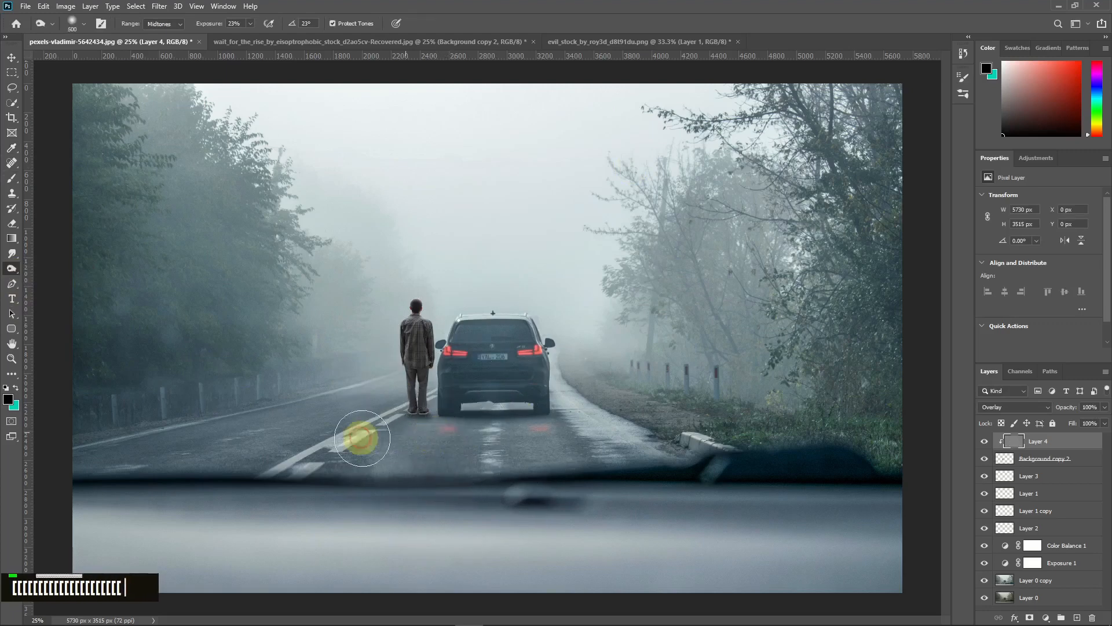
pyautogui.doubleClick(412, 437)
pyautogui.press('[')
pyautogui.press('[')
pyautogui.press('[')
pyautogui.press('[')
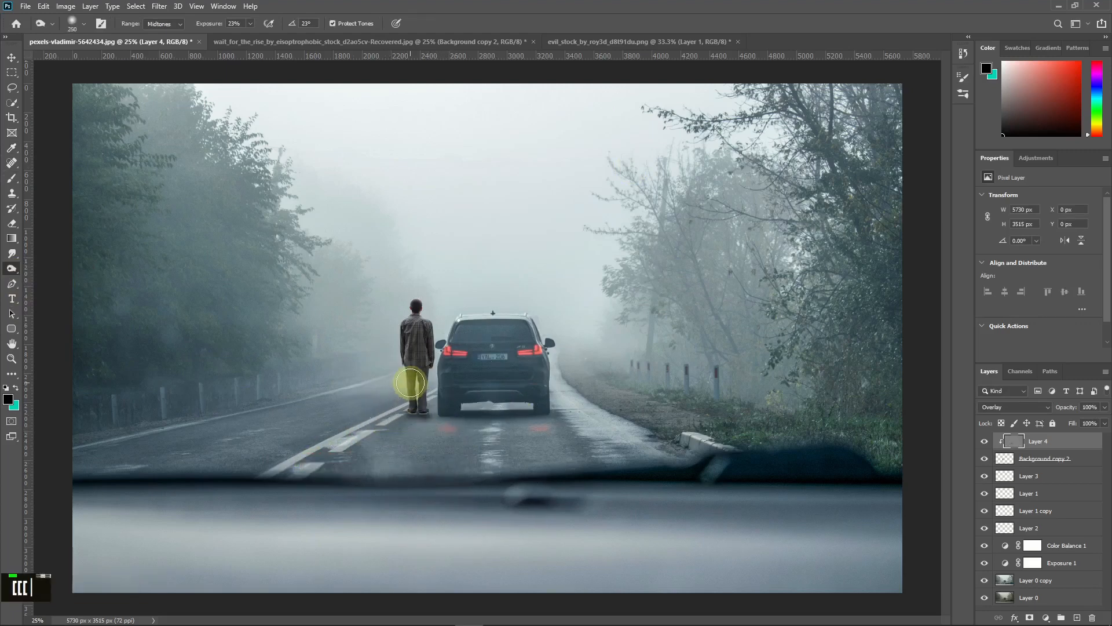
# - Lighten the outer edges of the man's shoulders, jacket and trousers on the gray layer using the Dodge tool at 10% exposure
pyautogui.rightClick(11, 270)
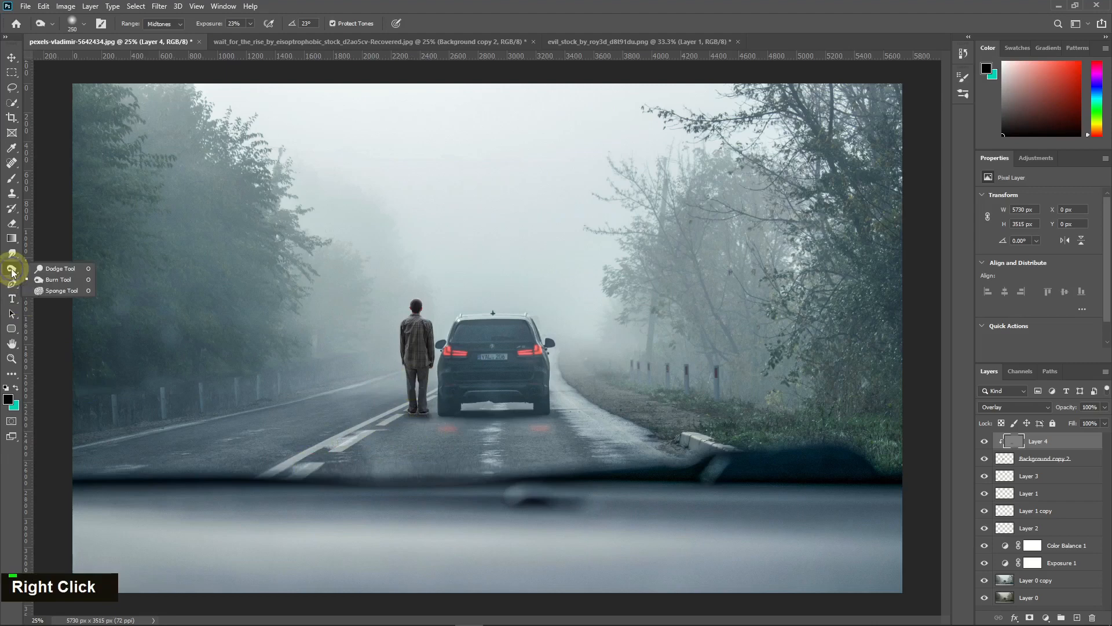
pyautogui.click(58, 268)
pyautogui.press('[')
pyautogui.press('[')
pyautogui.press('[')
pyautogui.press('[')
pyautogui.press('[')
pyautogui.doubleClick(428, 307)
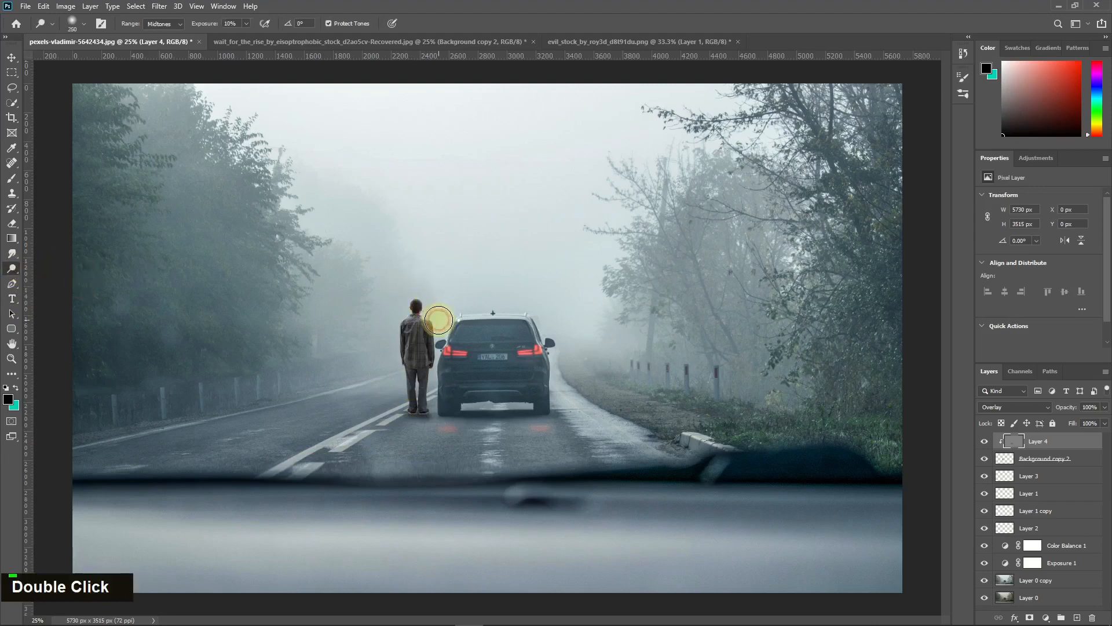
pyautogui.moveTo(405, 321)
pyautogui.mouseDown()
pyautogui.moveTo(384, 355)
pyautogui.moveTo(447, 322)
pyautogui.moveTo(430, 318)
pyautogui.moveTo(437, 360)
pyautogui.moveTo(329, 370)
pyautogui.moveTo(487, 376)
pyautogui.moveTo(483, 385)
pyautogui.moveTo(437, 364)
pyautogui.moveTo(407, 396)
pyautogui.mouseUp()
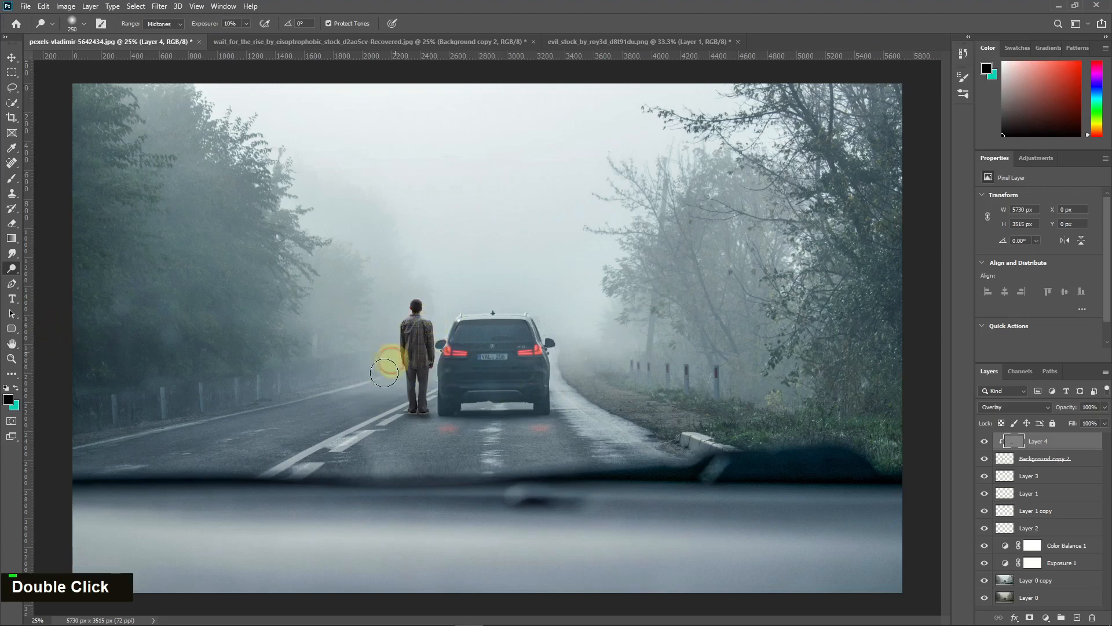
# - Burn the man's shoes and trouser bottoms on the gray layer with a brush reduced to about 90 px
pyautogui.rightClick(8, 273)
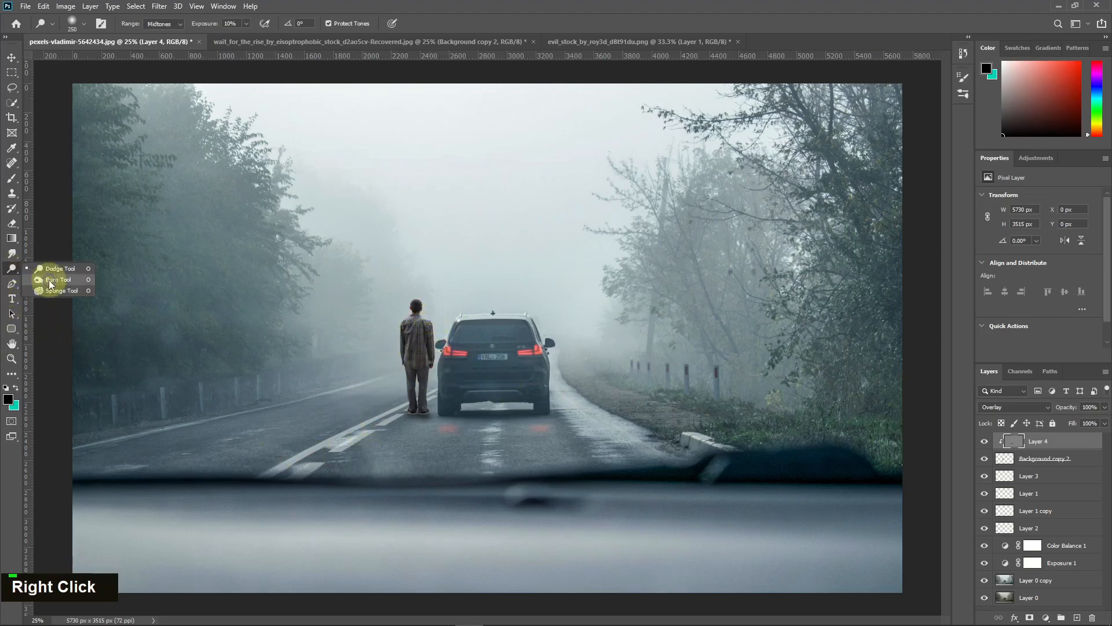
pyautogui.click(51, 280)
pyautogui.press('[')
pyautogui.press('[')
pyautogui.press('[')
pyautogui.press('[')
pyautogui.press('[')
pyautogui.press('[')
pyautogui.moveTo(420, 405); pyautogui.dragTo(407, 400)
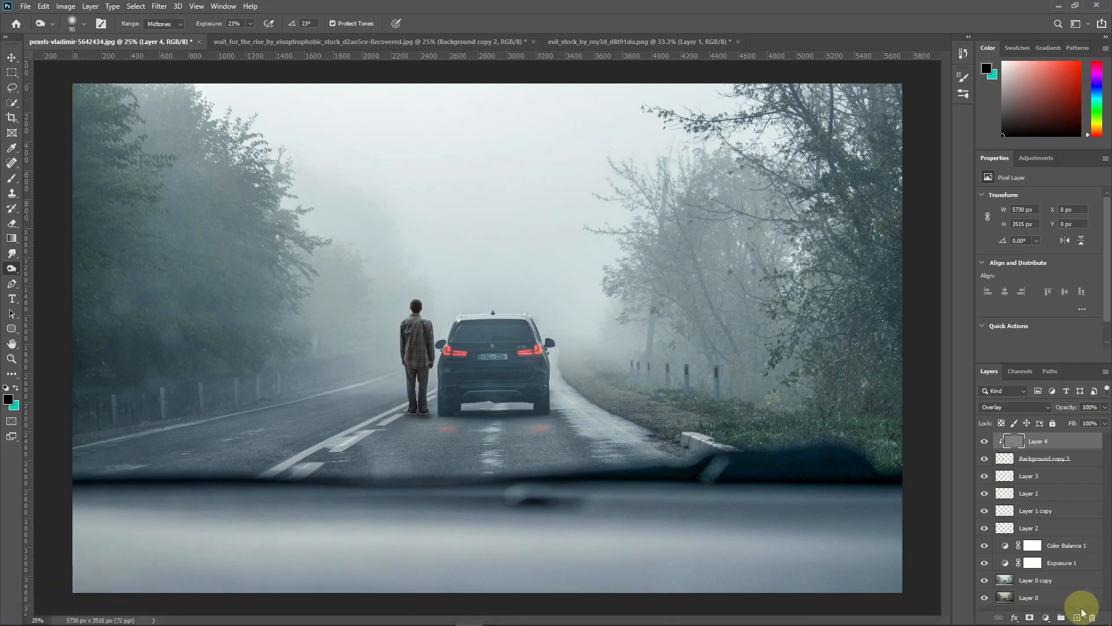
# - Add a new layer clipped to the man and paint soft black over his feet with the Brush tool enlarged to about 250 px
pyautogui.click(1077, 617)
pyautogui.keyDown('alt'); pyautogui.click(1079, 446); pyautogui.keyUp('alt')
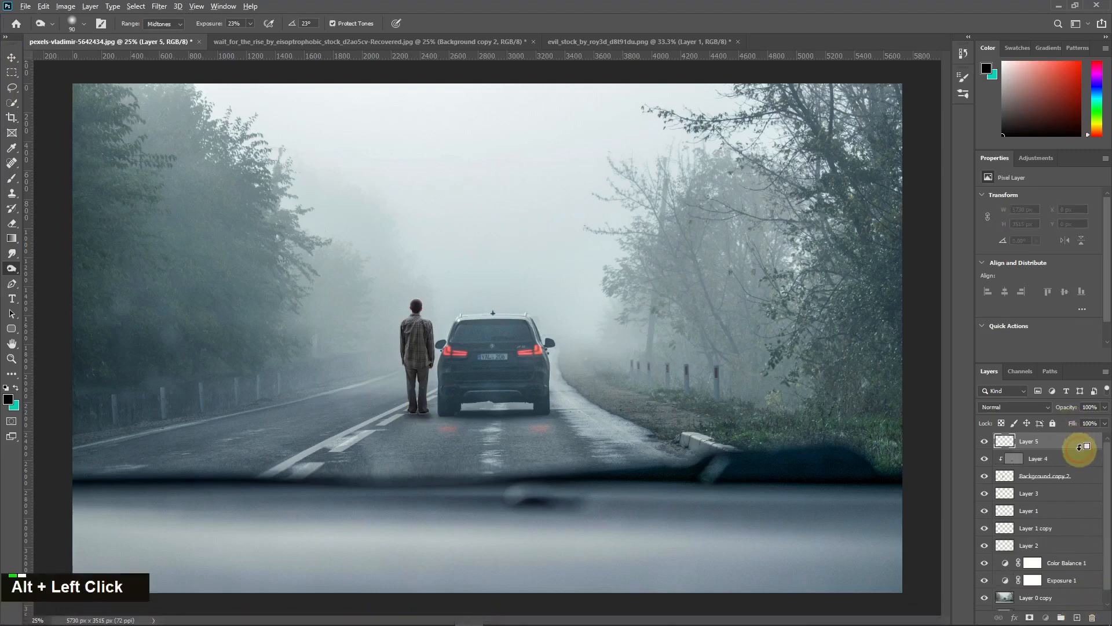
pyautogui.click(13, 182)
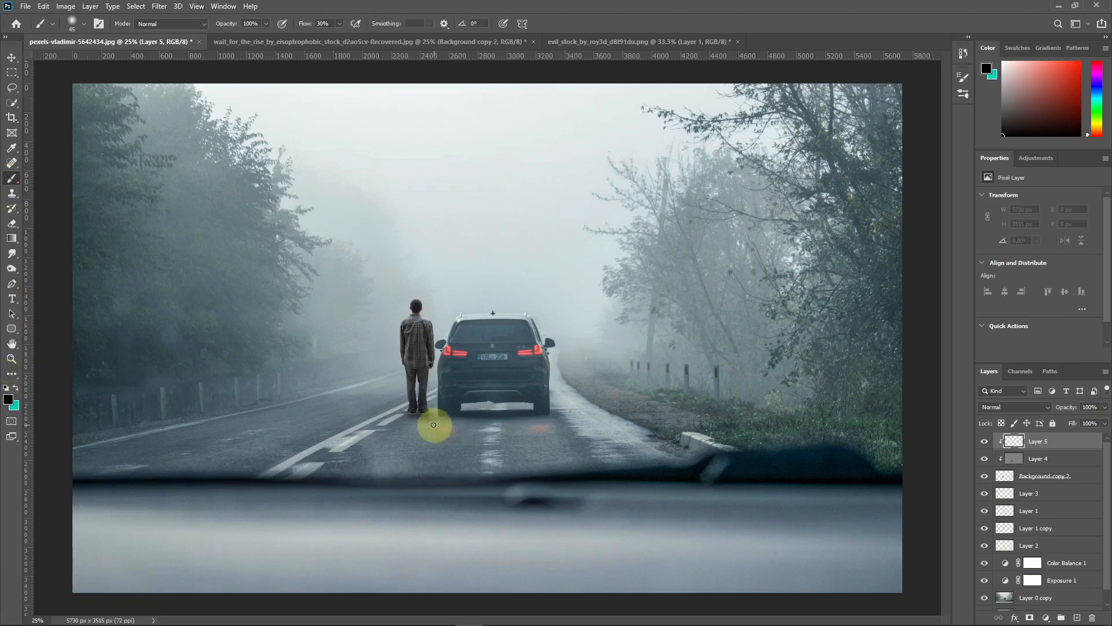
pyautogui.press(']')
pyautogui.press(']')
pyautogui.press(']')
pyautogui.press(']')
pyautogui.press(']')
pyautogui.press(']')
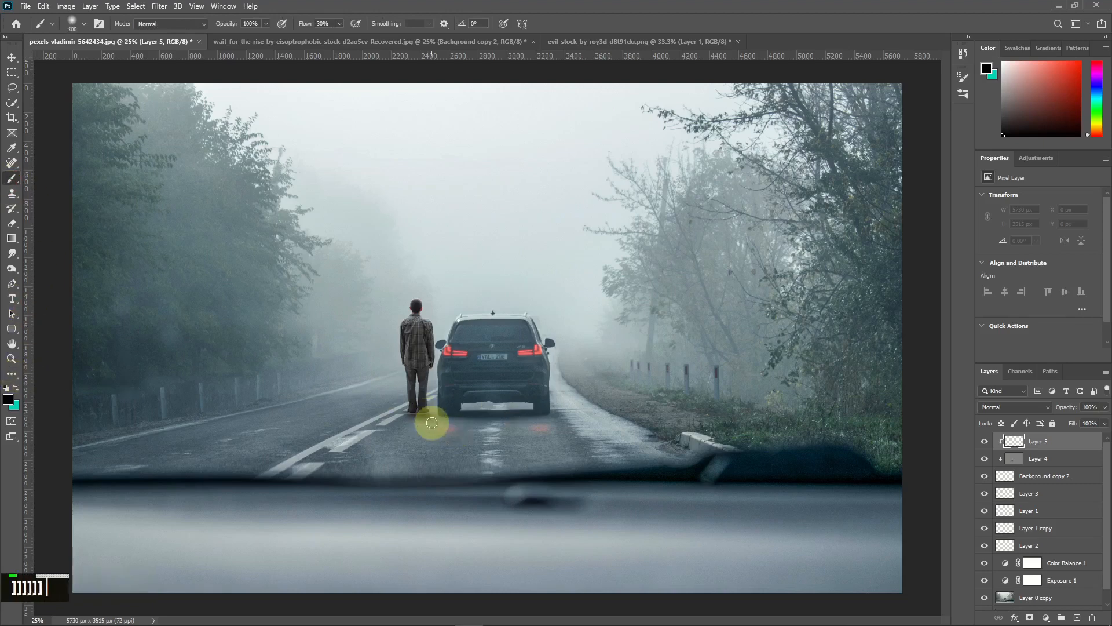
pyautogui.press(']')
pyautogui.press(']')
pyautogui.press(']')
pyautogui.press(']')
pyautogui.moveTo(432, 417); pyautogui.dragTo(270, 449)
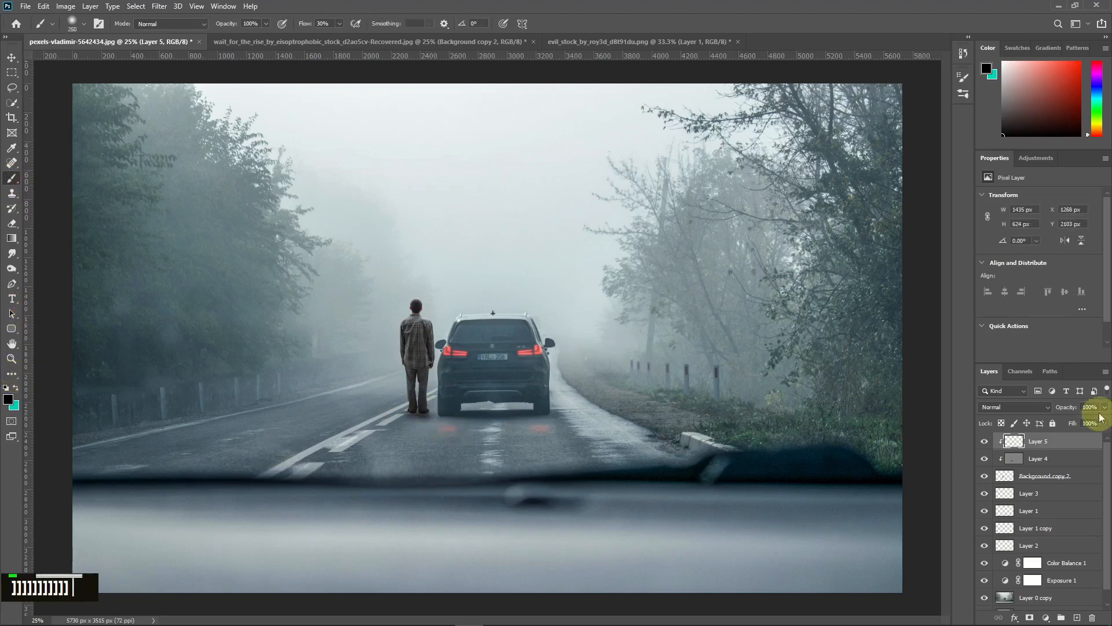
pyautogui.moveTo(405, 421)
pyautogui.mouseDown()
pyautogui.moveTo(391, 415)
pyautogui.moveTo(362, 442)
pyautogui.mouseUp()
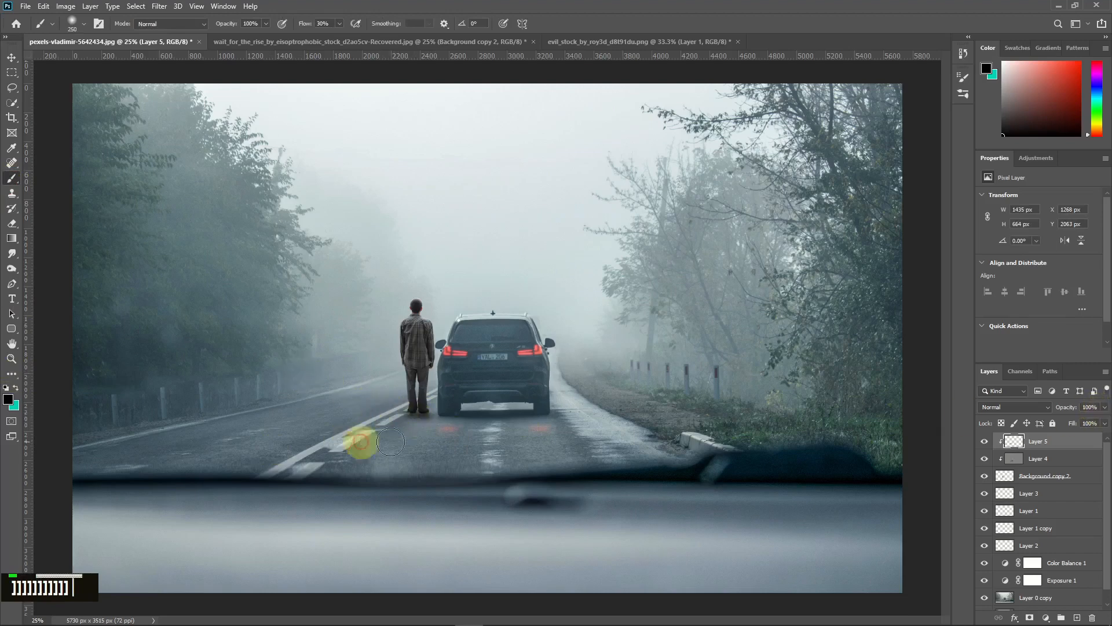
# - Set the clipped black shading layer to 45% opacity and the gray Overlay layer to 51%, comparing each with its visibility off
pyautogui.click(1104, 410)
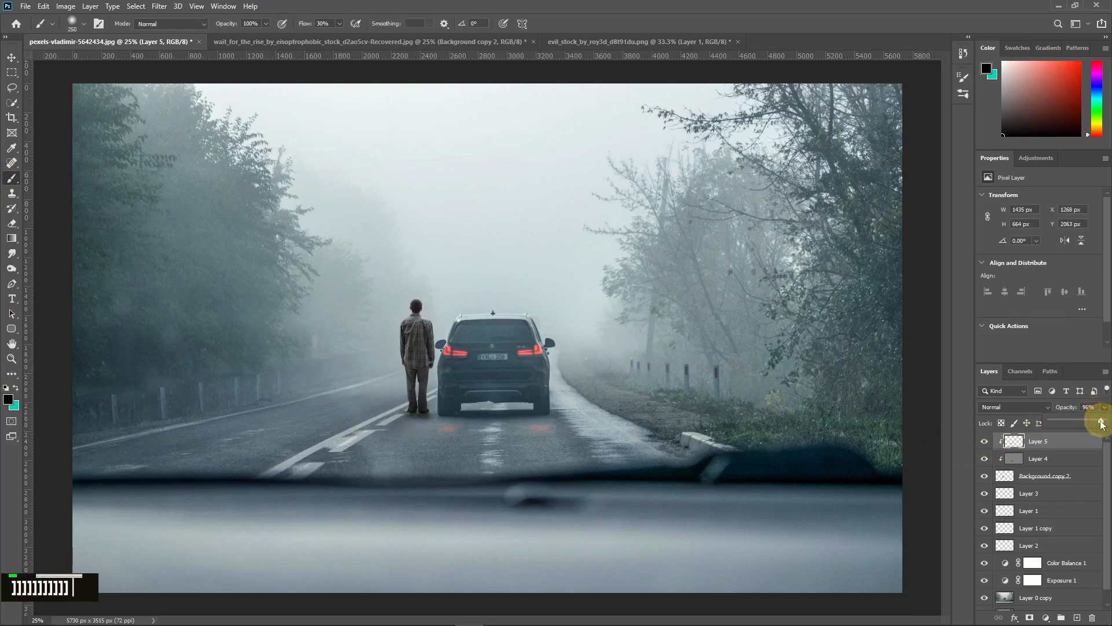
pyautogui.moveTo(1101, 422); pyautogui.dragTo(1082, 424)
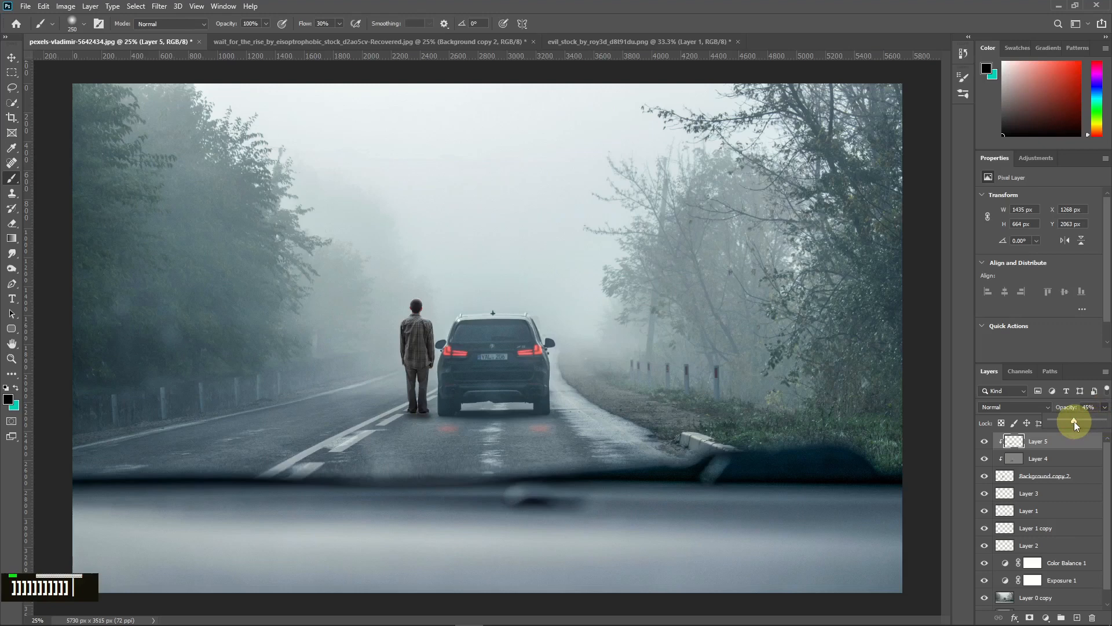
pyautogui.click(987, 442)
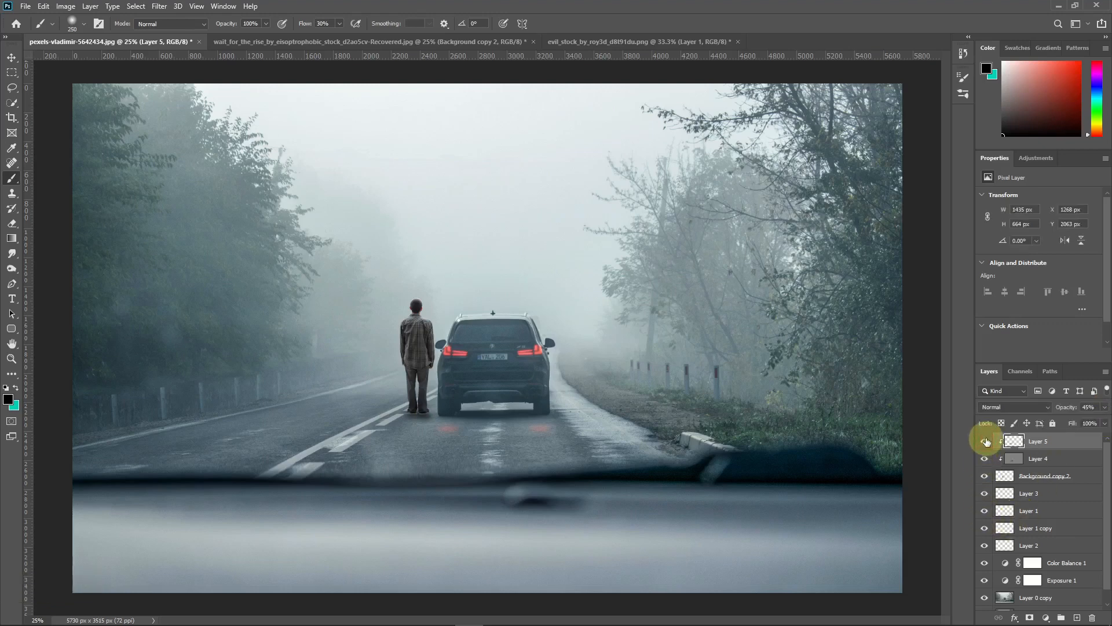
pyautogui.click(1061, 458)
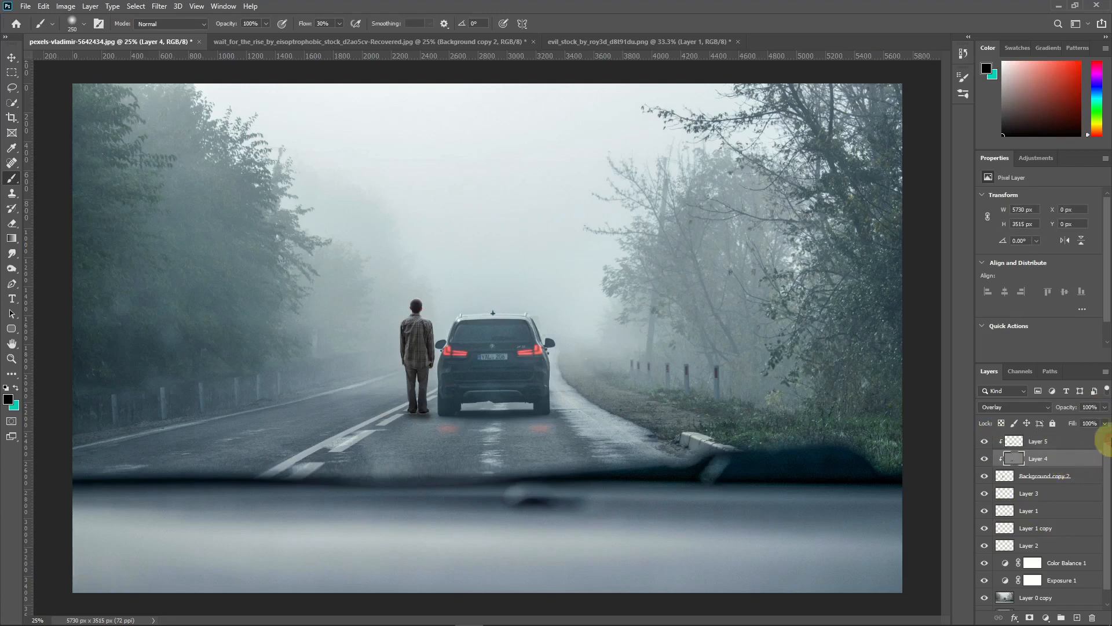
pyautogui.click(1105, 407)
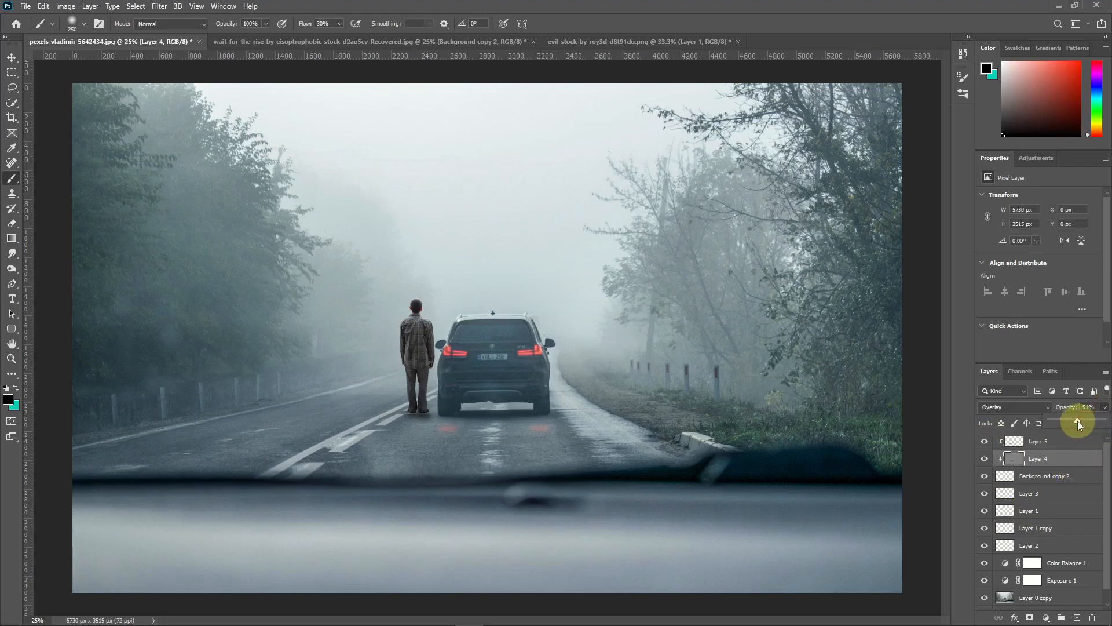
pyautogui.click(987, 459)
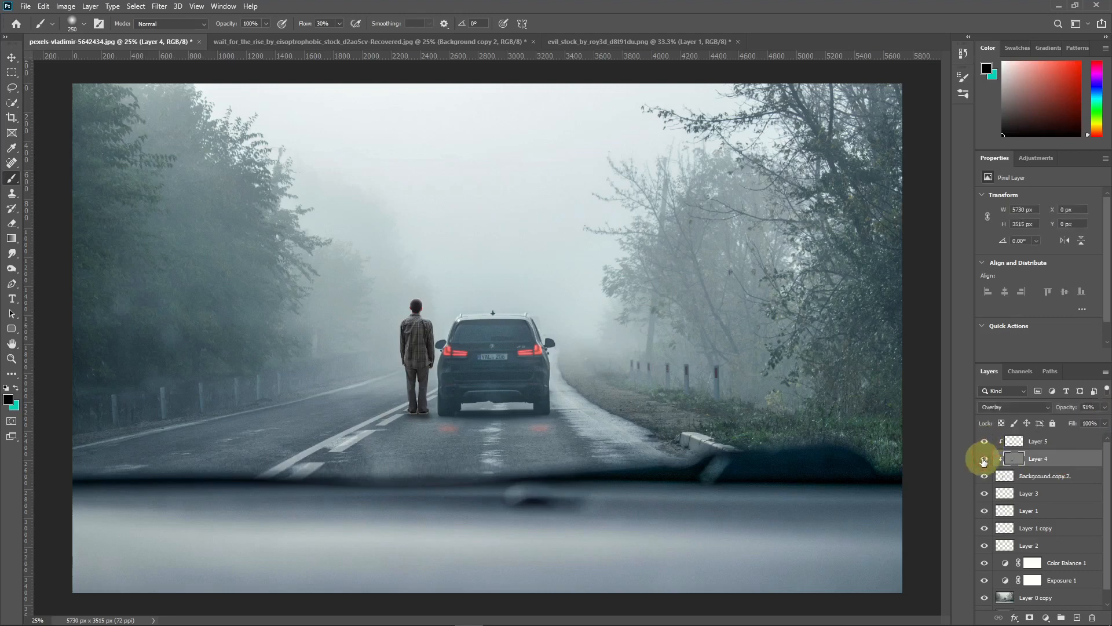
# - Add a Curves adjustment clipped directly above the man's layer, raising the black point, anchoring the upper tones and setting a shadow point at input 60, output 63
pyautogui.click(12, 57)
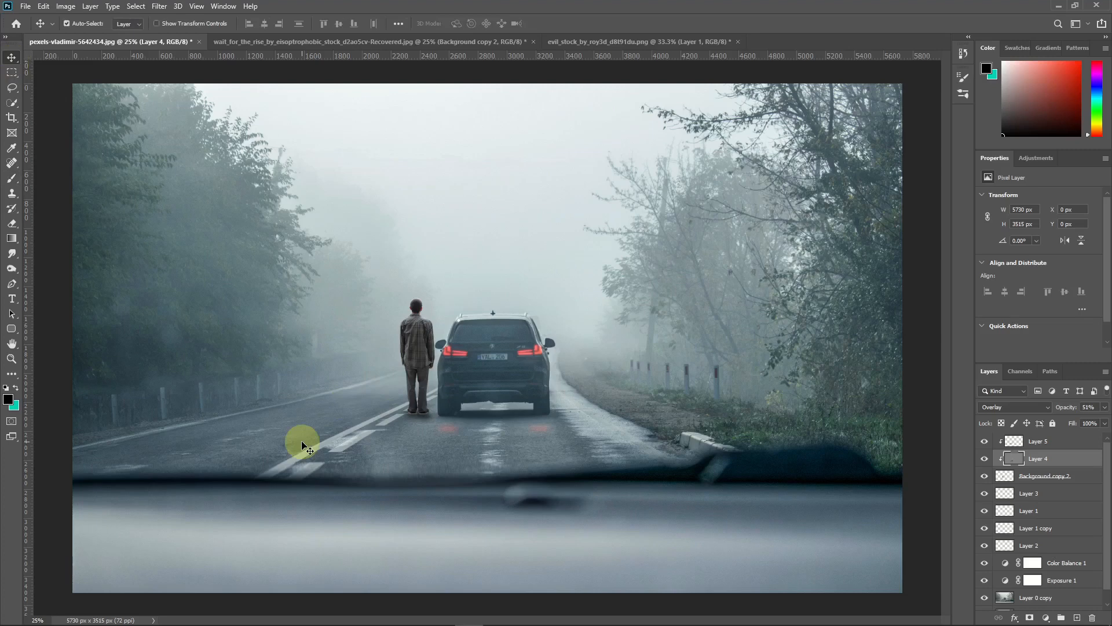
pyautogui.click(1071, 481)
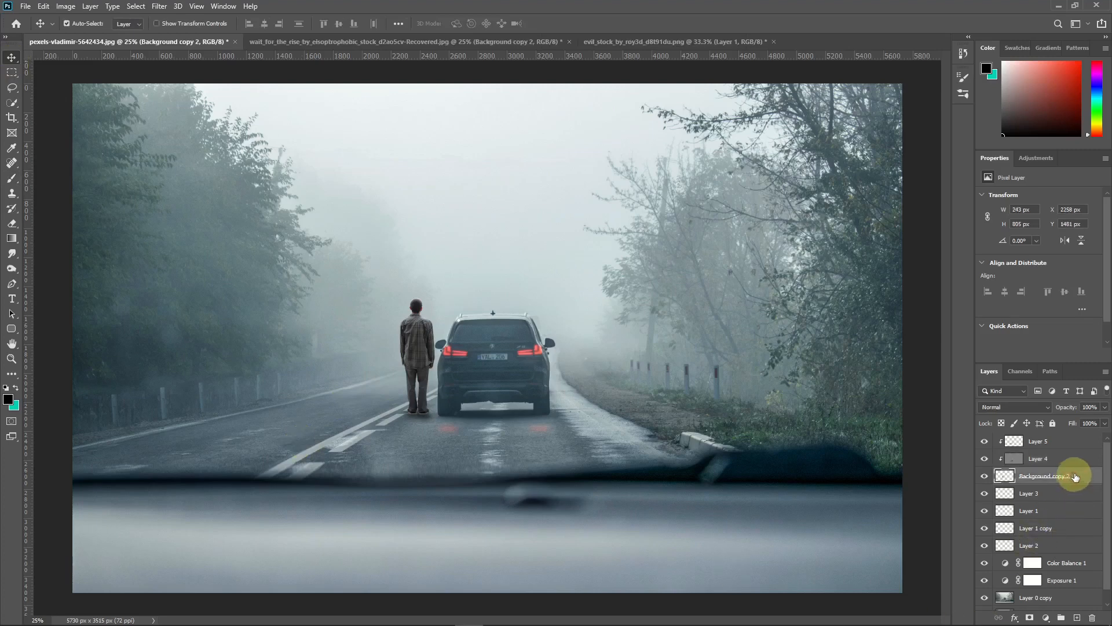
pyautogui.click(1045, 618)
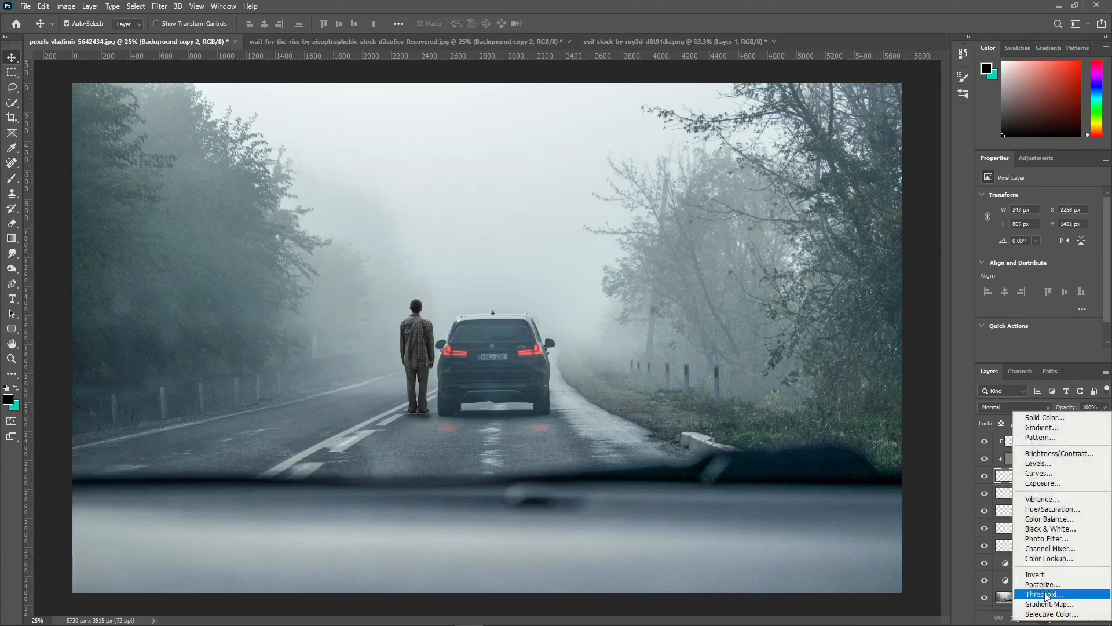
pyautogui.click(1040, 473)
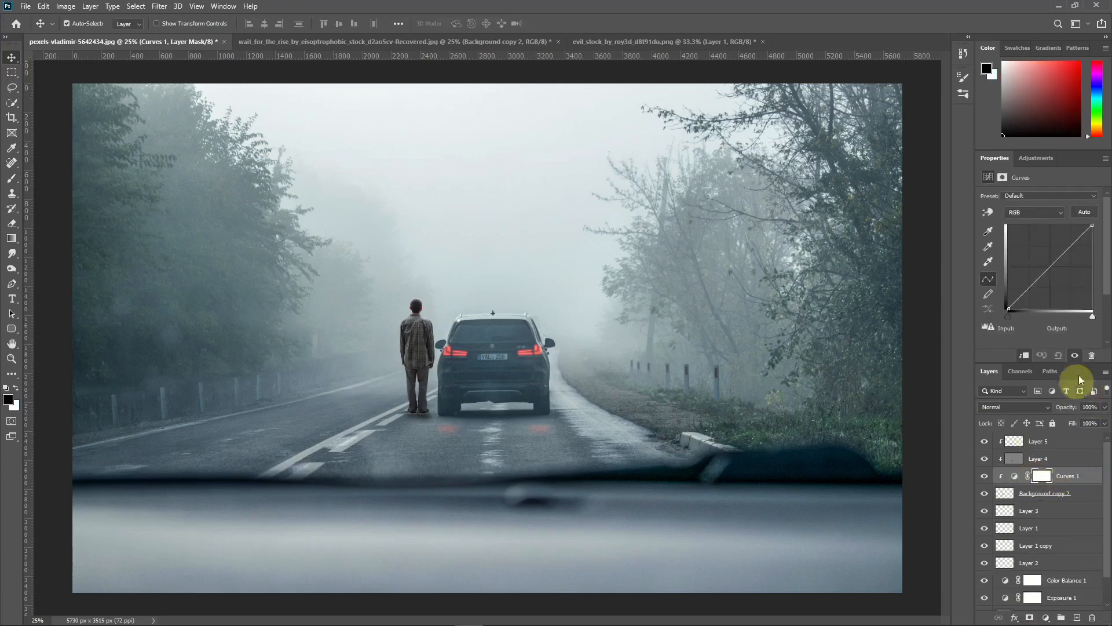
pyautogui.moveTo(1009, 308); pyautogui.dragTo(1002, 303)
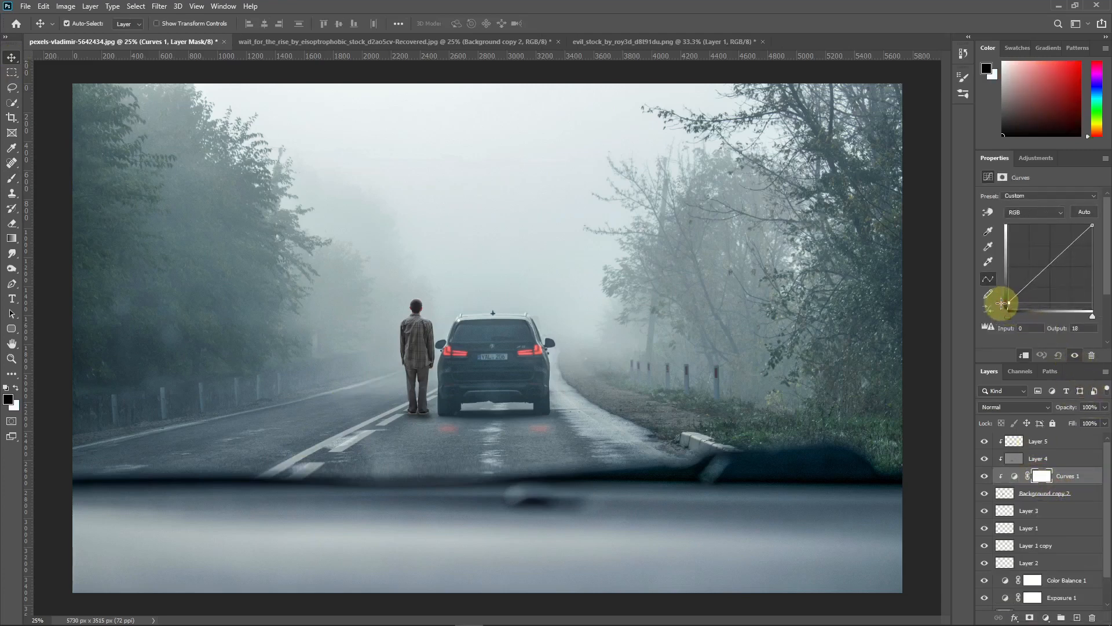
pyautogui.click(1060, 260)
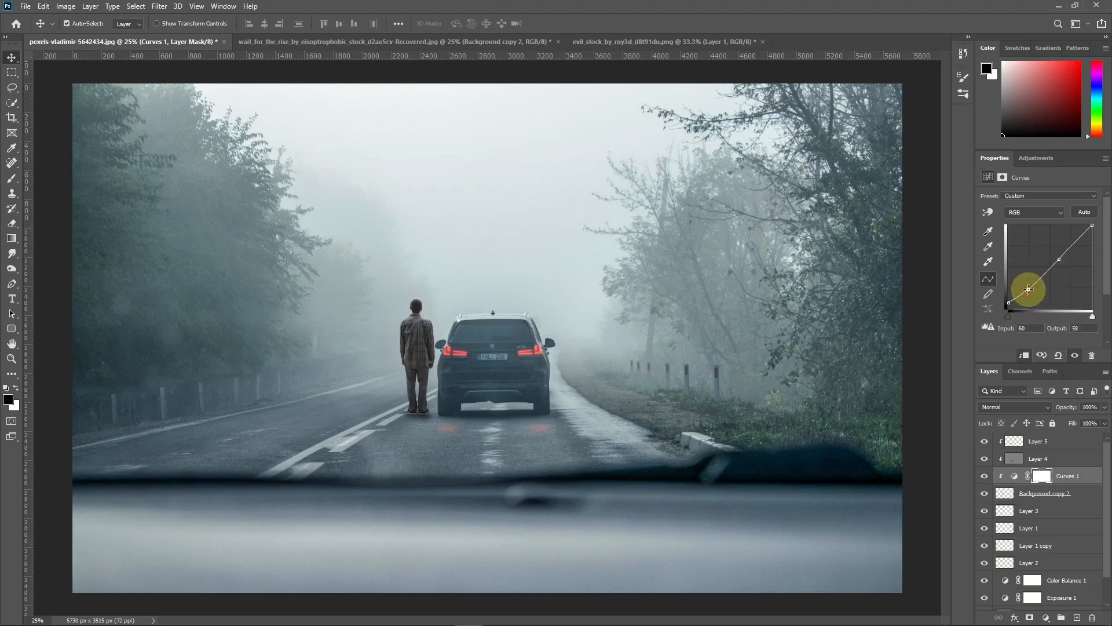
pyautogui.moveTo(1028, 289); pyautogui.dragTo(1028, 288)
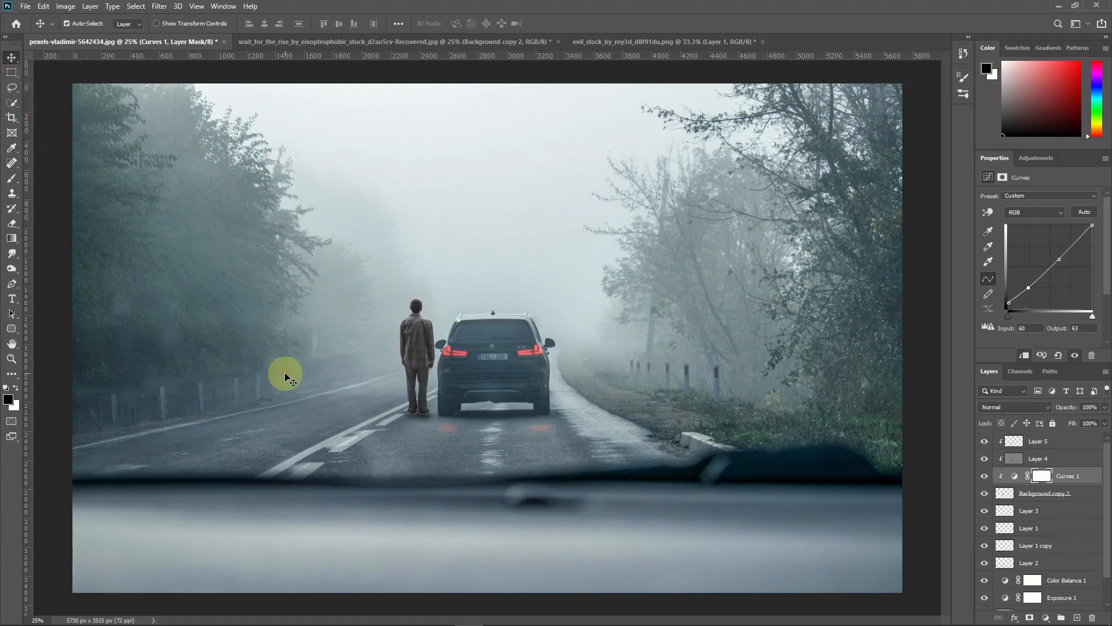
# - Bring the tentacled creature from the evil_stock document into the road composite as the topmost layer, in the sky above the car
pyautogui.click(1056, 441)
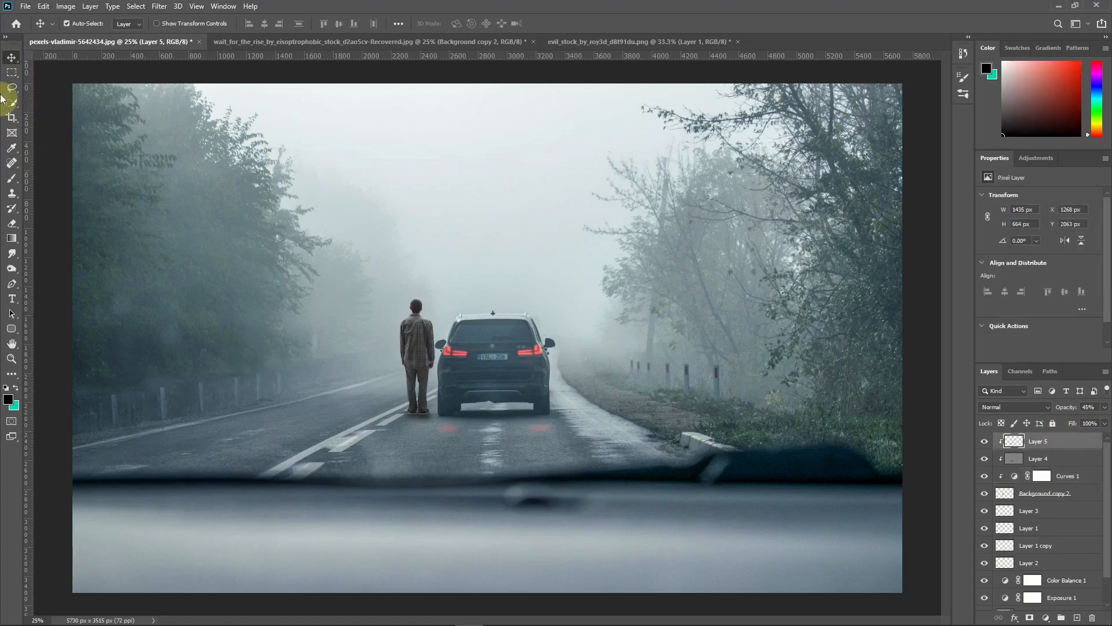
pyautogui.click(619, 44)
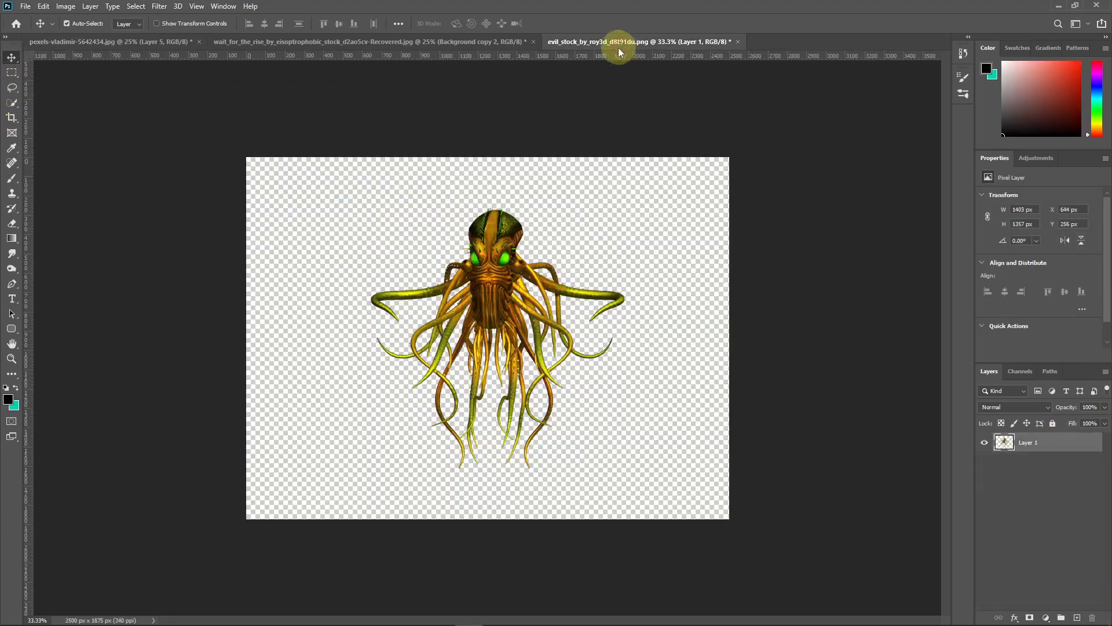
pyautogui.moveTo(456, 258); pyautogui.dragTo(493, 223)
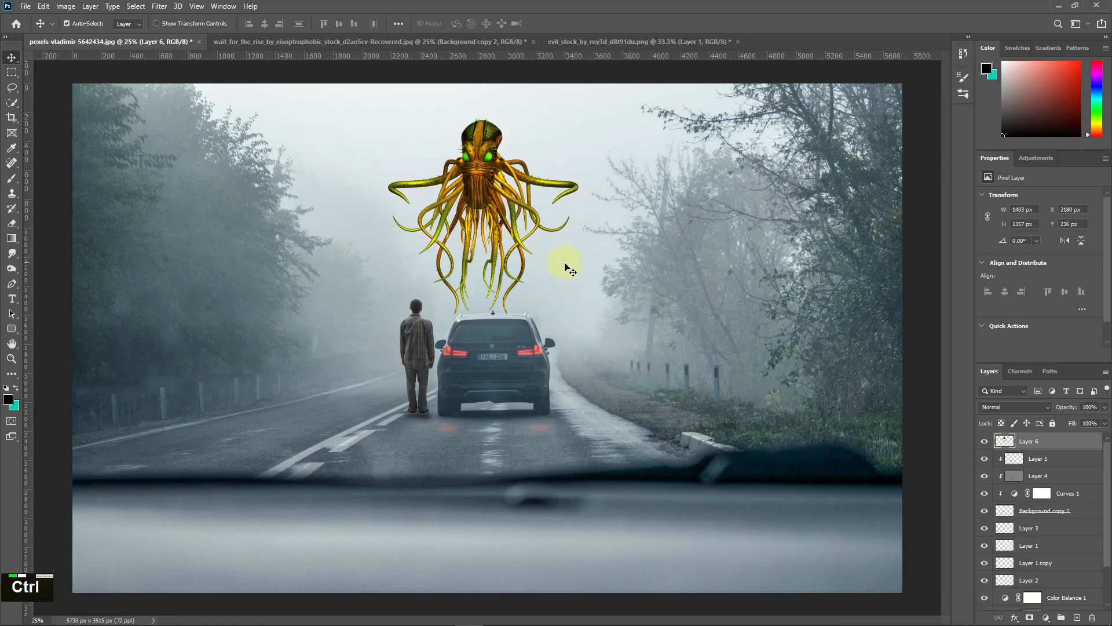
# - Scale the creature to about 149%, position it hovering over the car with its tentacles reaching the tailgate, and apply the transform
pyautogui.hotkey('ctrl', 't')
pyautogui.moveTo(592, 120); pyautogui.dragTo(632, 79)
pyautogui.moveTo(588, 236); pyautogui.dragTo(586, 279)
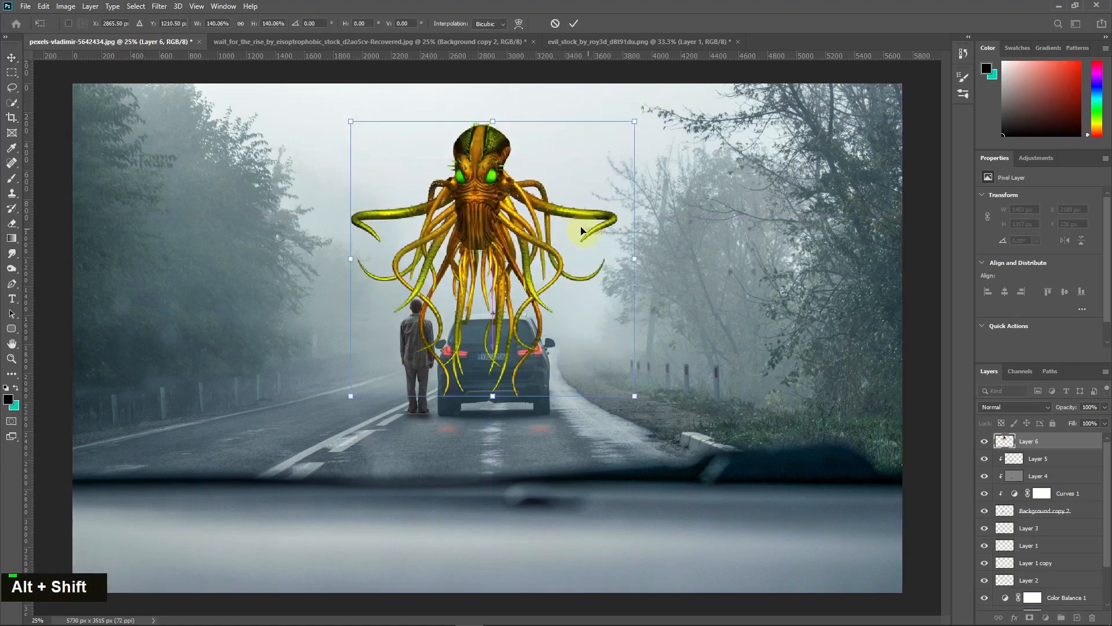
pyautogui.moveTo(513, 214); pyautogui.dragTo(517, 192)
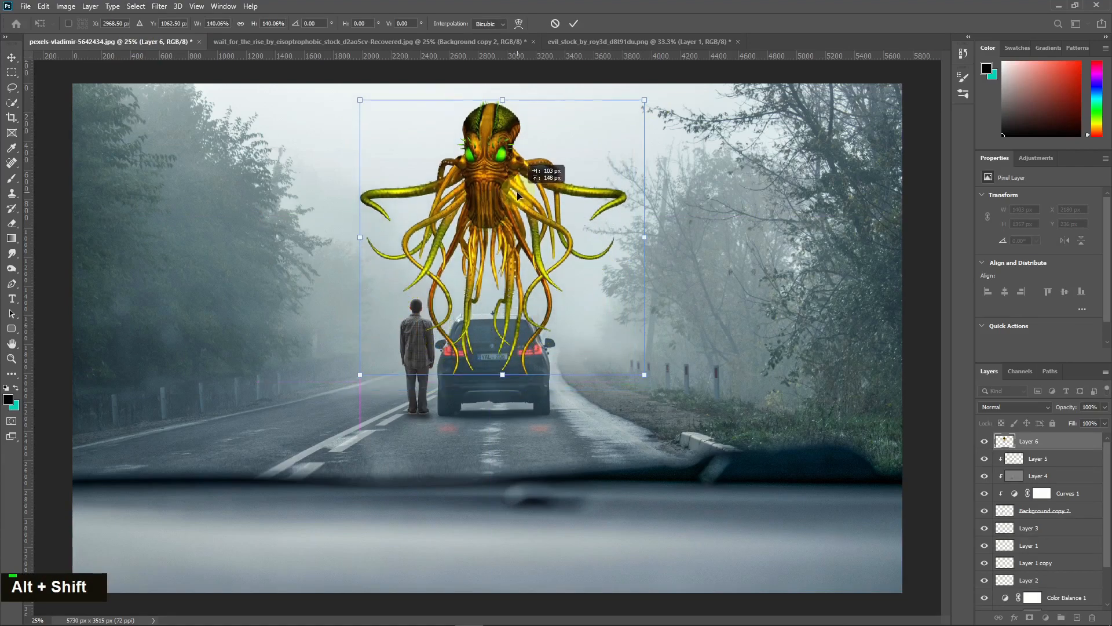
pyautogui.moveTo(645, 102); pyautogui.dragTo(648, 97)
pyautogui.moveTo(579, 151); pyautogui.dragTo(583, 168)
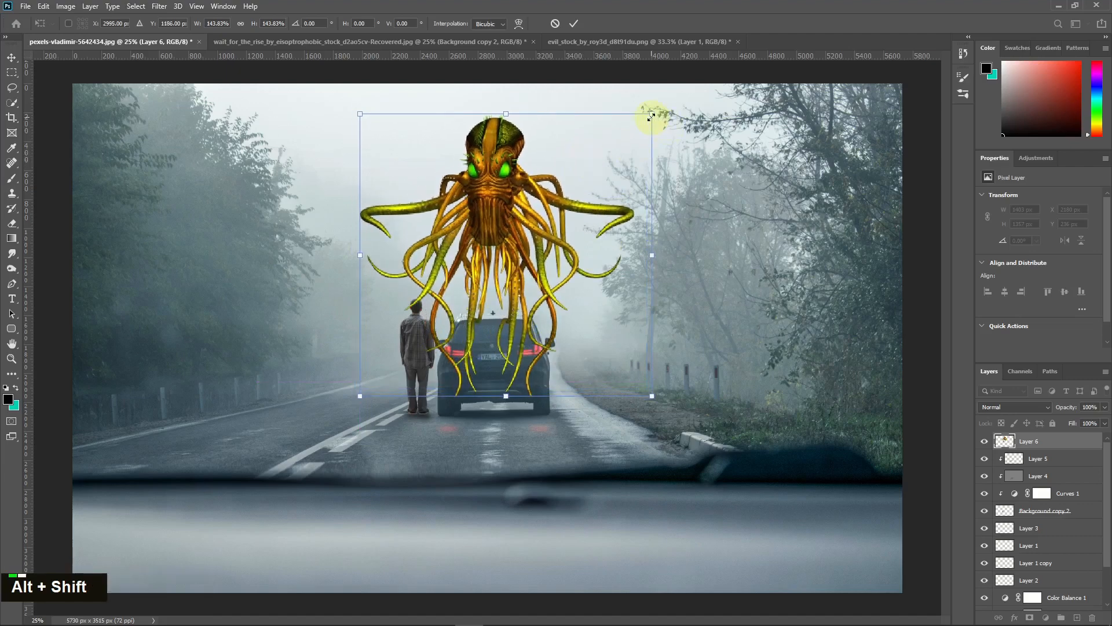
pyautogui.moveTo(652, 113); pyautogui.dragTo(656, 108)
pyautogui.moveTo(606, 179); pyautogui.dragTo(601, 187)
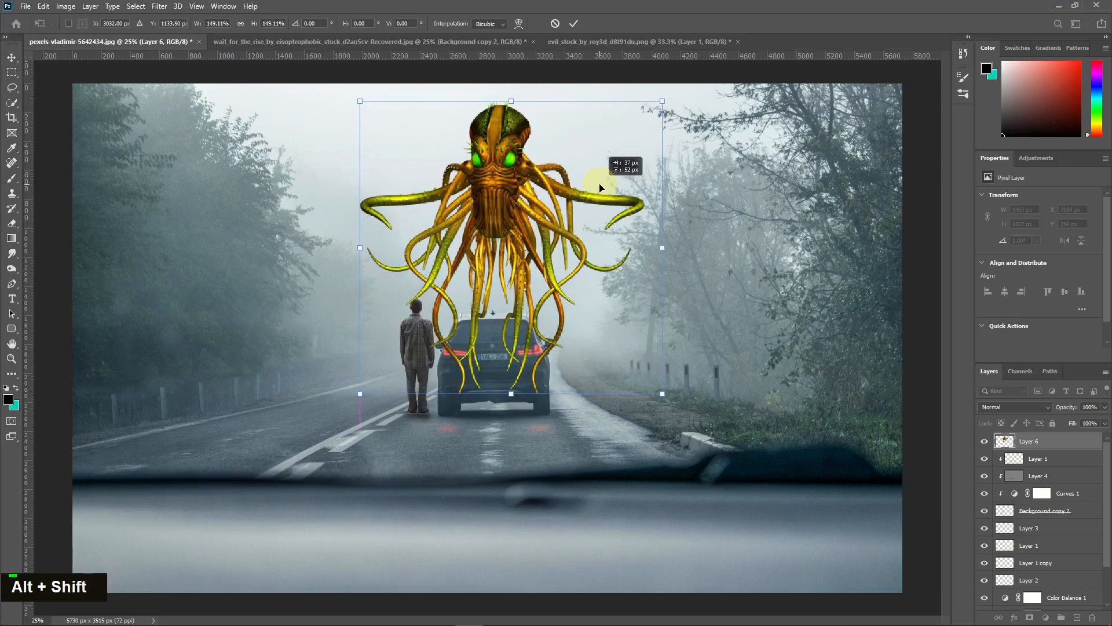
pyautogui.press('Return')
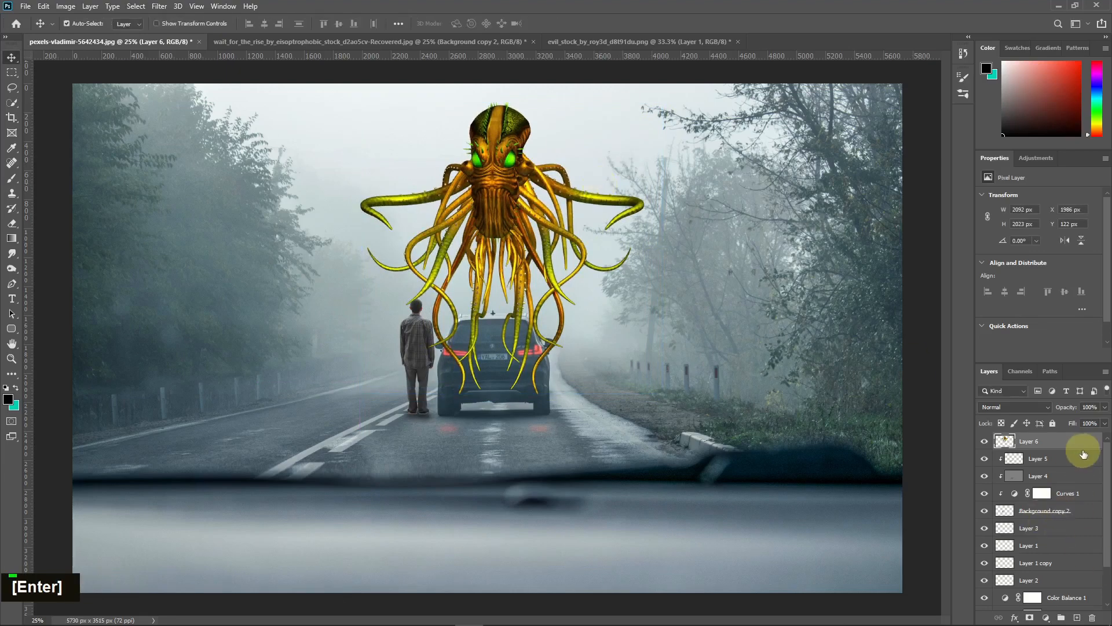
# - Add a Hue/Saturation adjustment clipped to the creature layer, with saturation at -73 and lightness at -30
pyautogui.click(1046, 618)
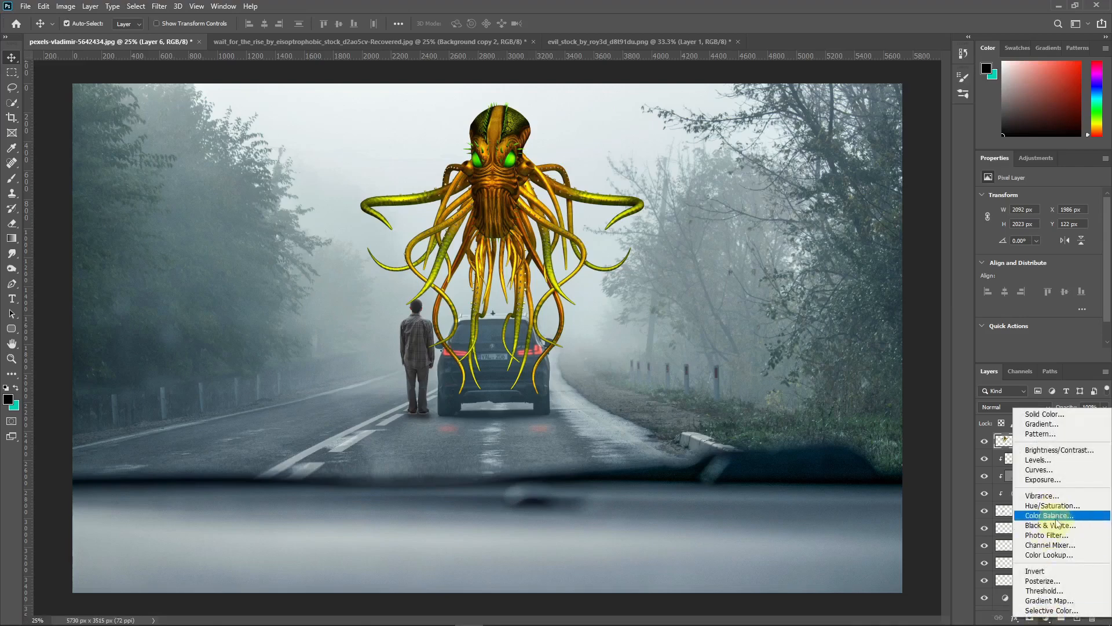
pyautogui.click(1052, 505)
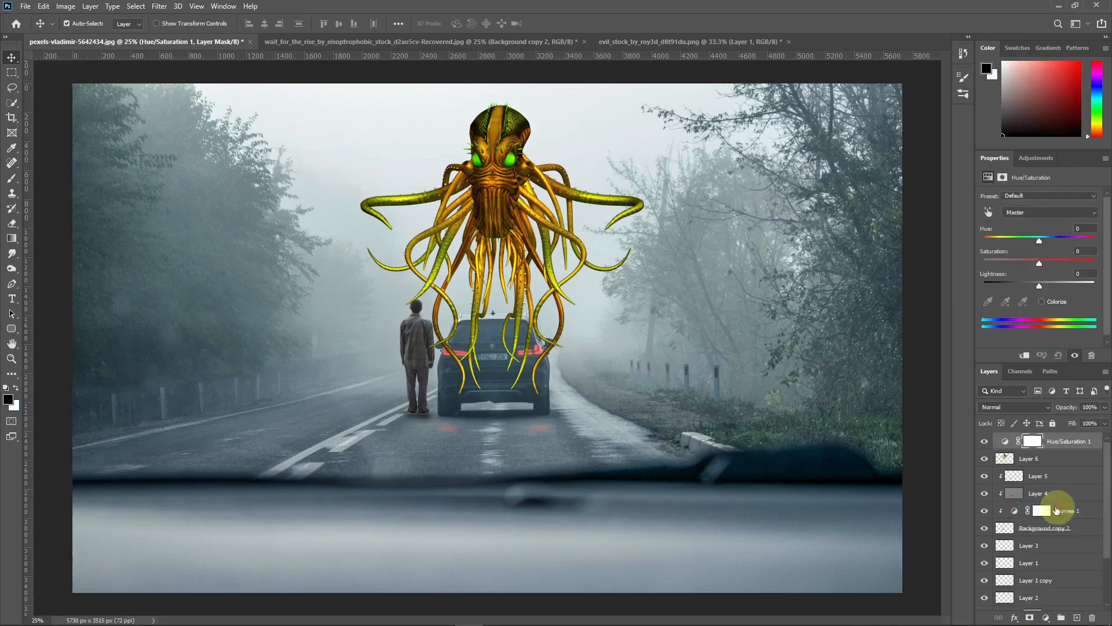
pyautogui.click(1025, 358)
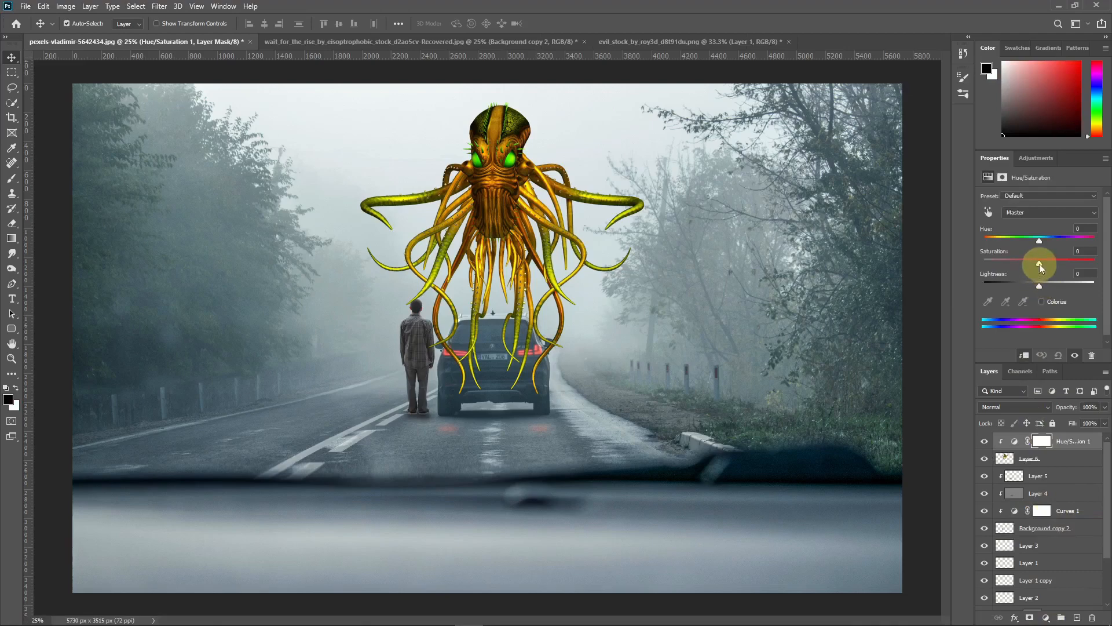
pyautogui.moveTo(1039, 263); pyautogui.dragTo(1020, 284)
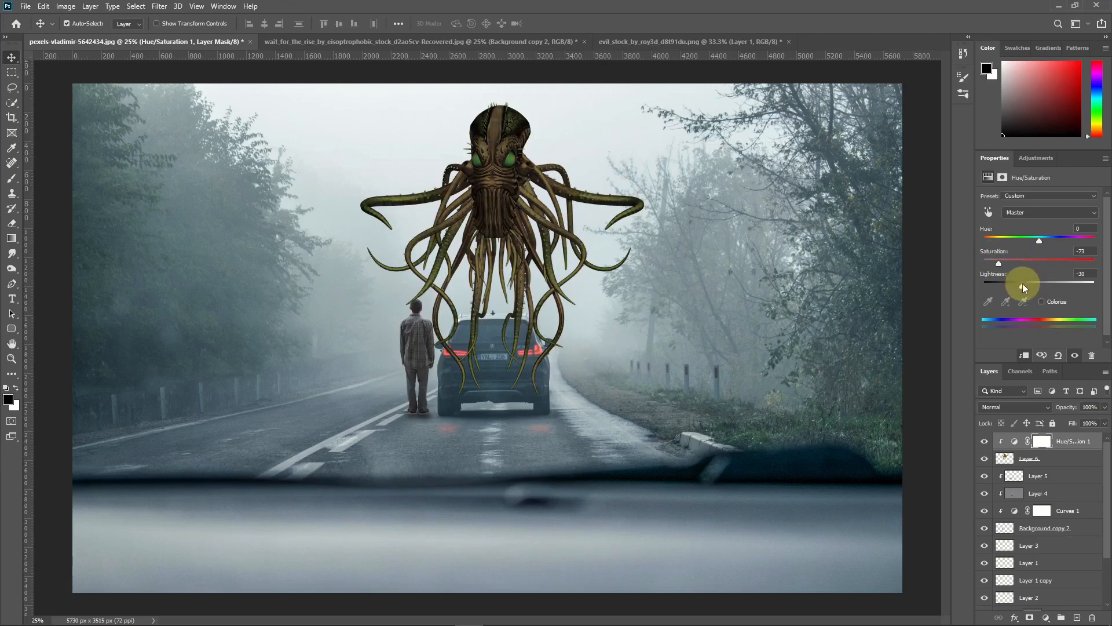
# - Add a Curves adjustment clipped to the creature, lowering the upper tones slightly and raising the black point to output 68
pyautogui.click(1046, 618)
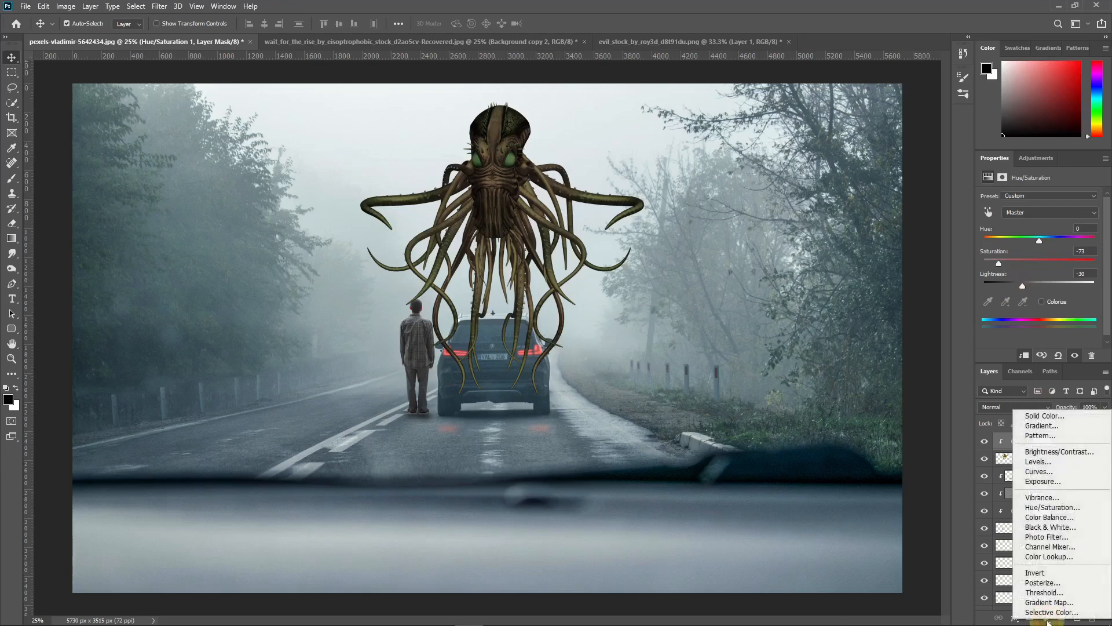
pyautogui.click(1050, 474)
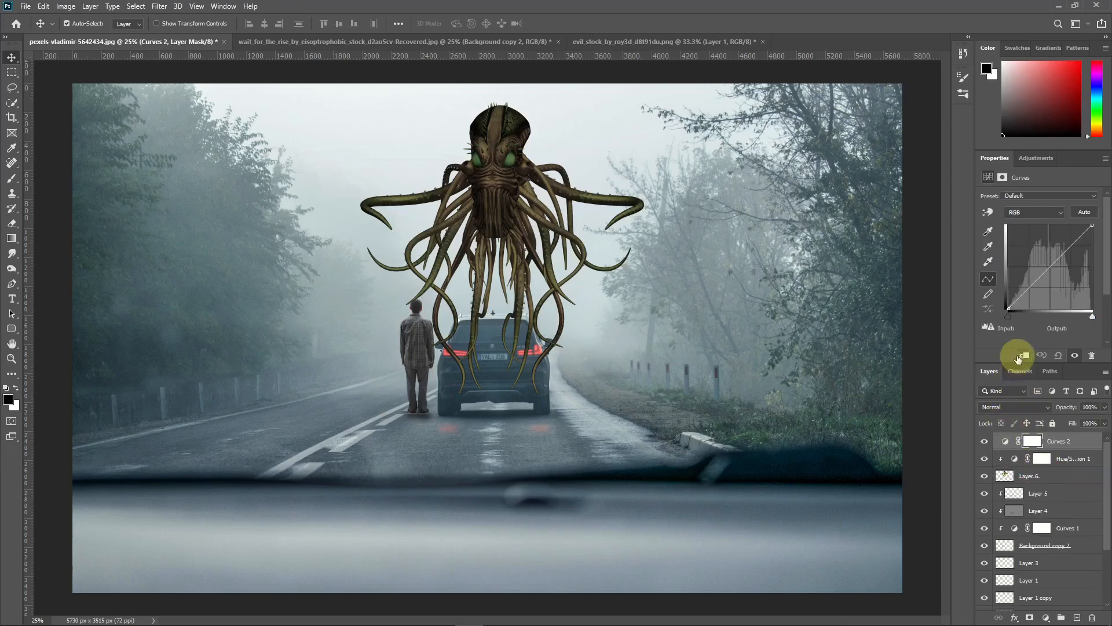
pyautogui.click(1020, 357)
pyautogui.moveTo(1009, 307); pyautogui.dragTo(1007, 292)
pyautogui.moveTo(1064, 262); pyautogui.dragTo(1062, 255)
pyautogui.moveTo(1006, 293); pyautogui.dragTo(990, 284)
# - Add a Brightness/Contrast adjustment clipped to the creature, with brightness at 40 and contrast at -34
pyautogui.click(1046, 618)
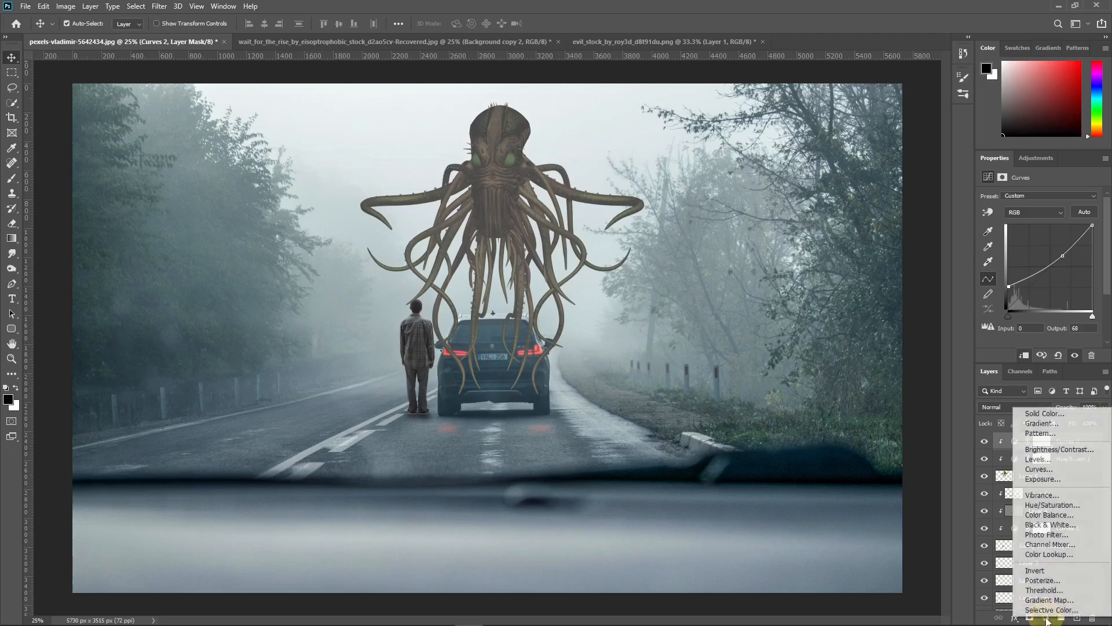
pyautogui.click(1058, 450)
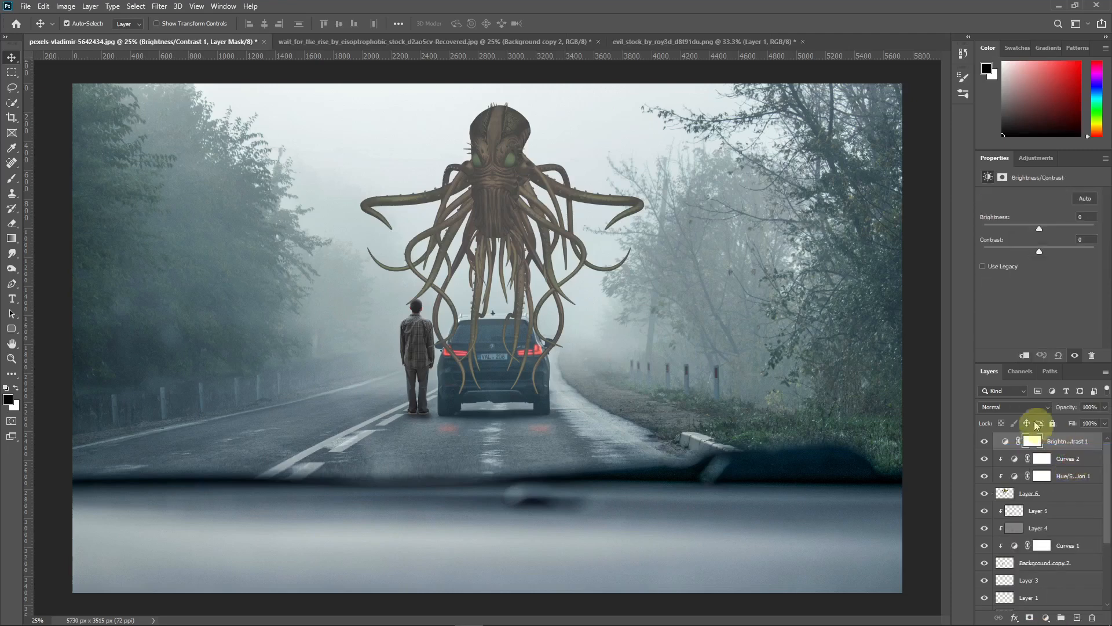
pyautogui.click(1024, 355)
pyautogui.moveTo(1039, 229); pyautogui.dragTo(1055, 230)
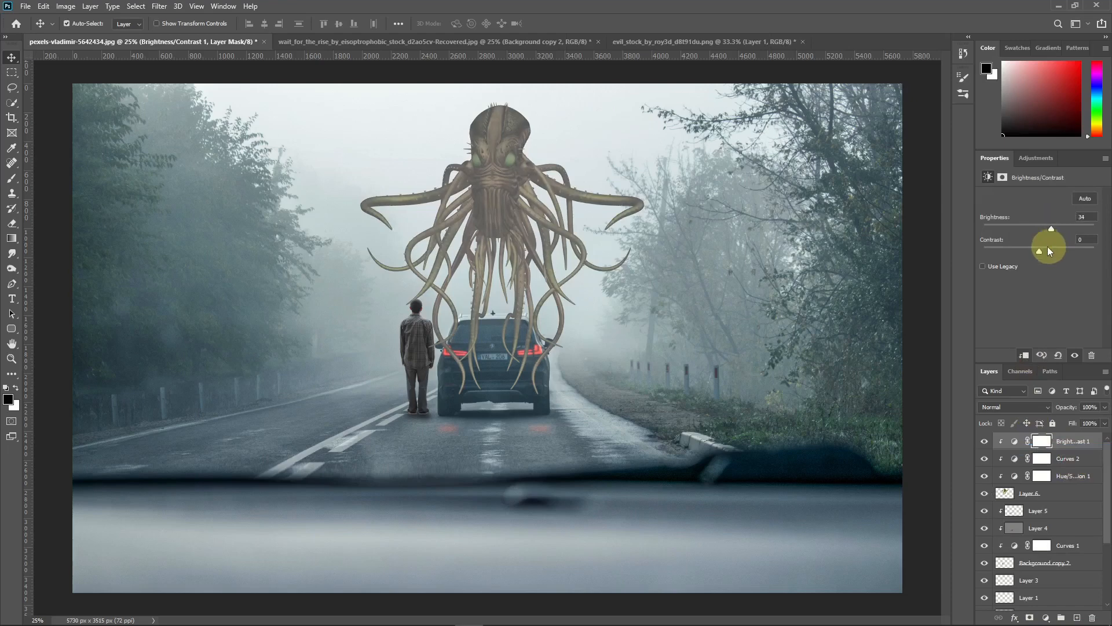
pyautogui.moveTo(1012, 251); pyautogui.dragTo(1053, 230)
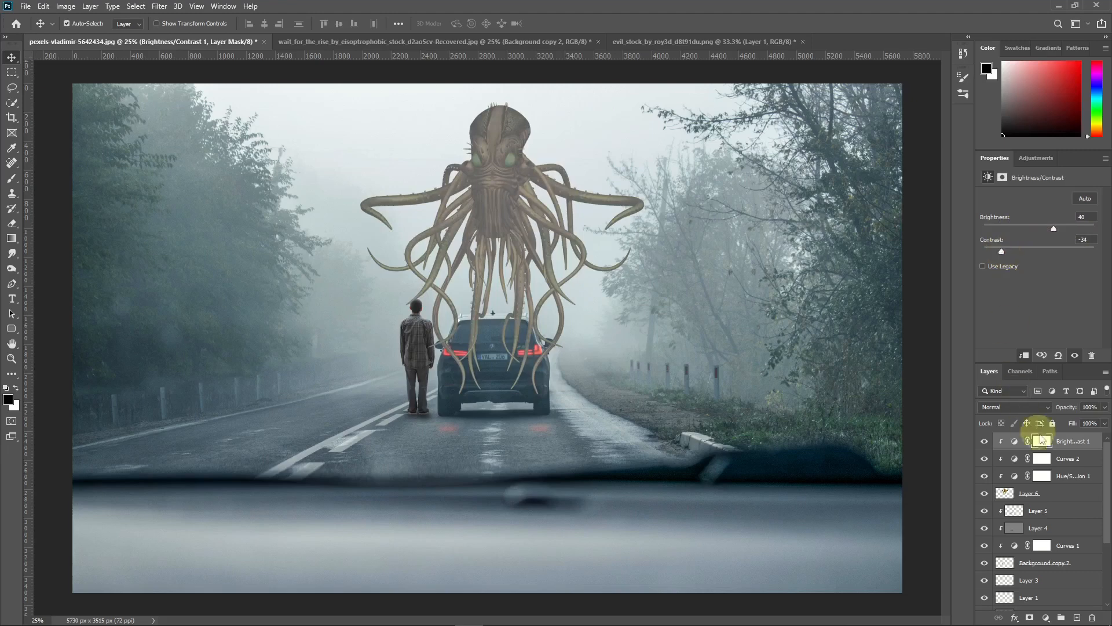
# - Lower the lightness of the creature's Hue/Saturation adjustment to -58
pyautogui.click(1078, 480)
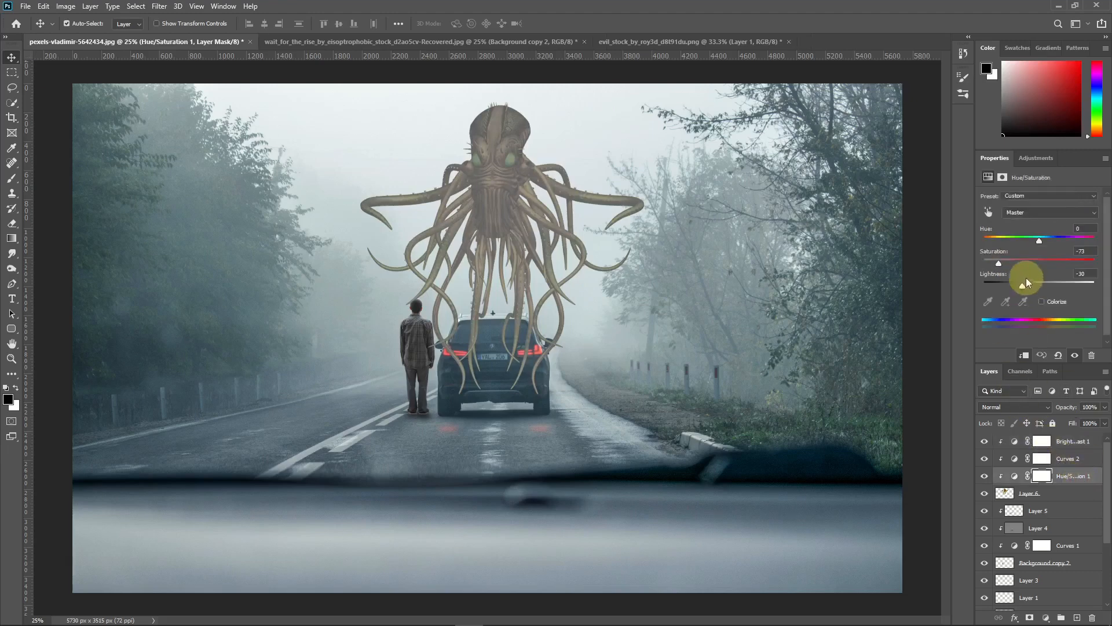
pyautogui.moveTo(1023, 291); pyautogui.dragTo(1006, 287)
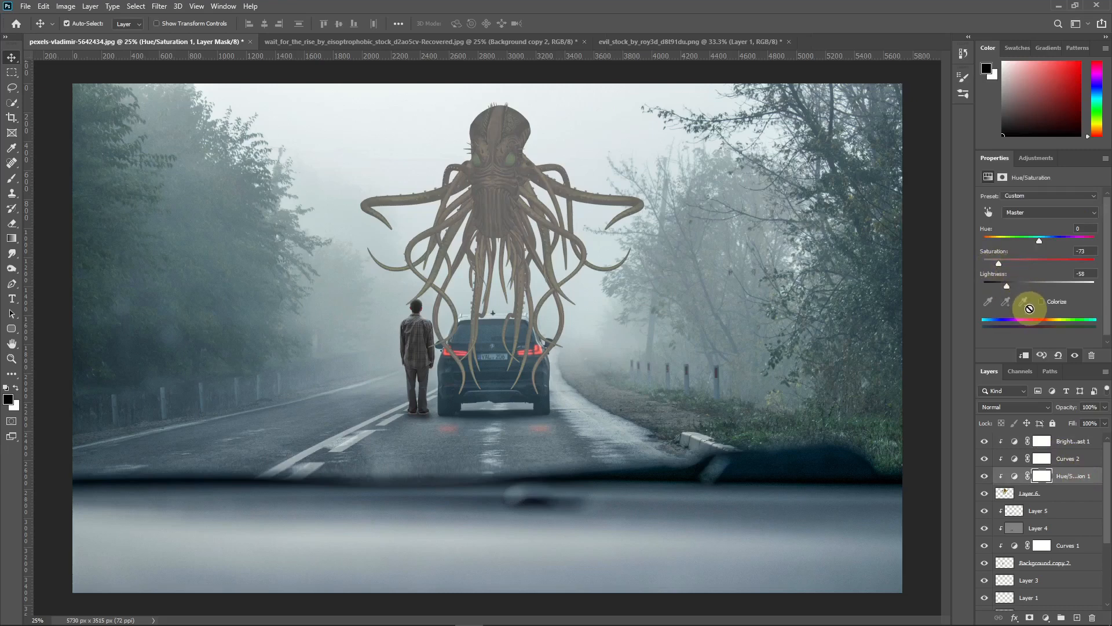
pyautogui.click(1069, 441)
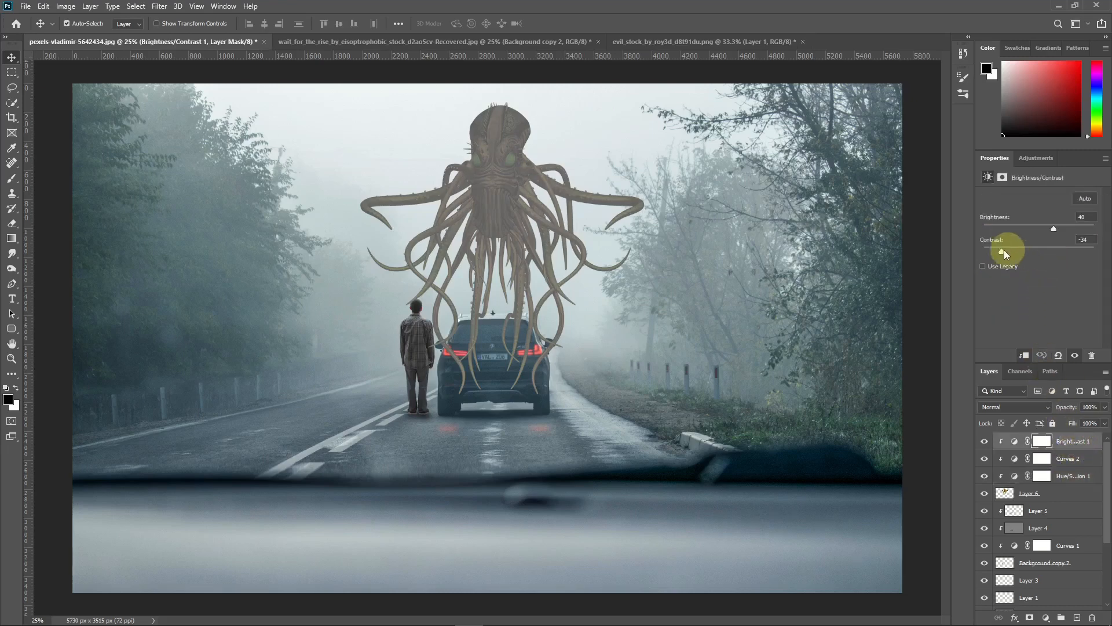
# - Add a clipped Exposure adjustment directly above the creature's Curves adjustment, with exposure at -0.87 and gamma correction at 1.41
pyautogui.click(1061, 458)
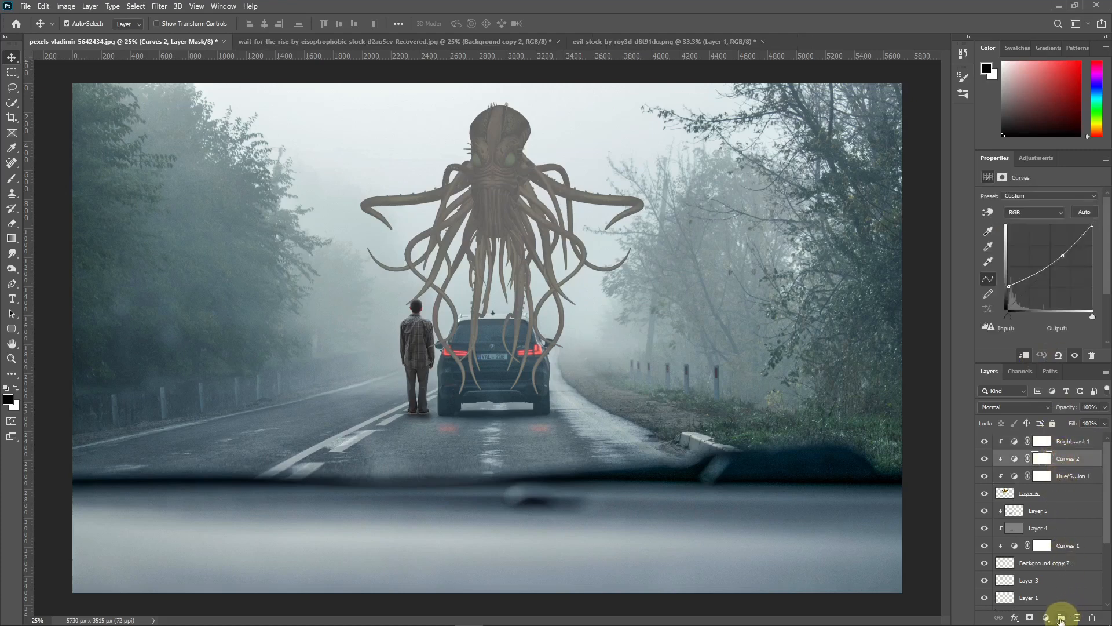
pyautogui.click(1045, 617)
pyautogui.click(1037, 486)
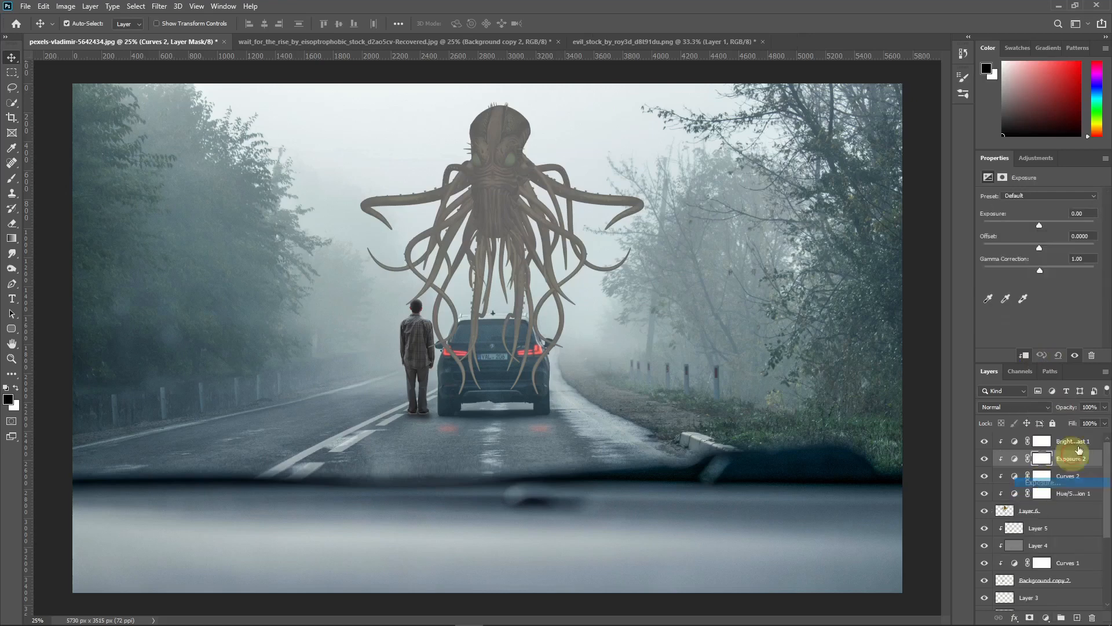
pyautogui.moveTo(1044, 272)
pyautogui.mouseDown()
pyautogui.moveTo(1058, 267)
pyautogui.moveTo(1047, 266)
pyautogui.mouseUp()
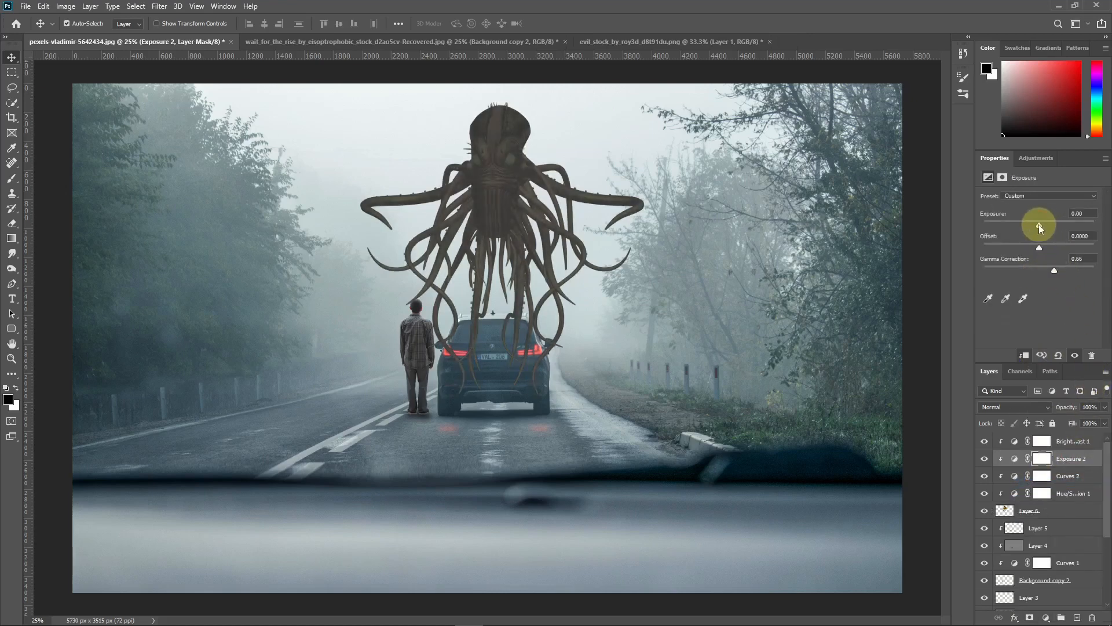
pyautogui.moveTo(1038, 224)
pyautogui.mouseDown()
pyautogui.moveTo(1017, 224)
pyautogui.moveTo(1031, 223)
pyautogui.mouseUp()
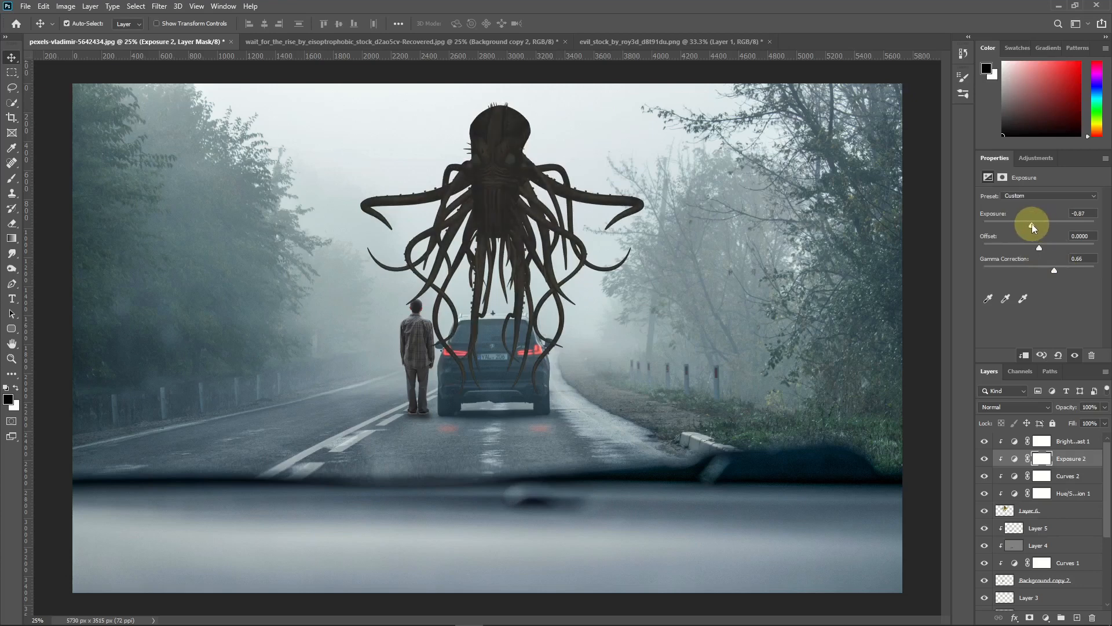
pyautogui.moveTo(1052, 273); pyautogui.dragTo(1012, 268)
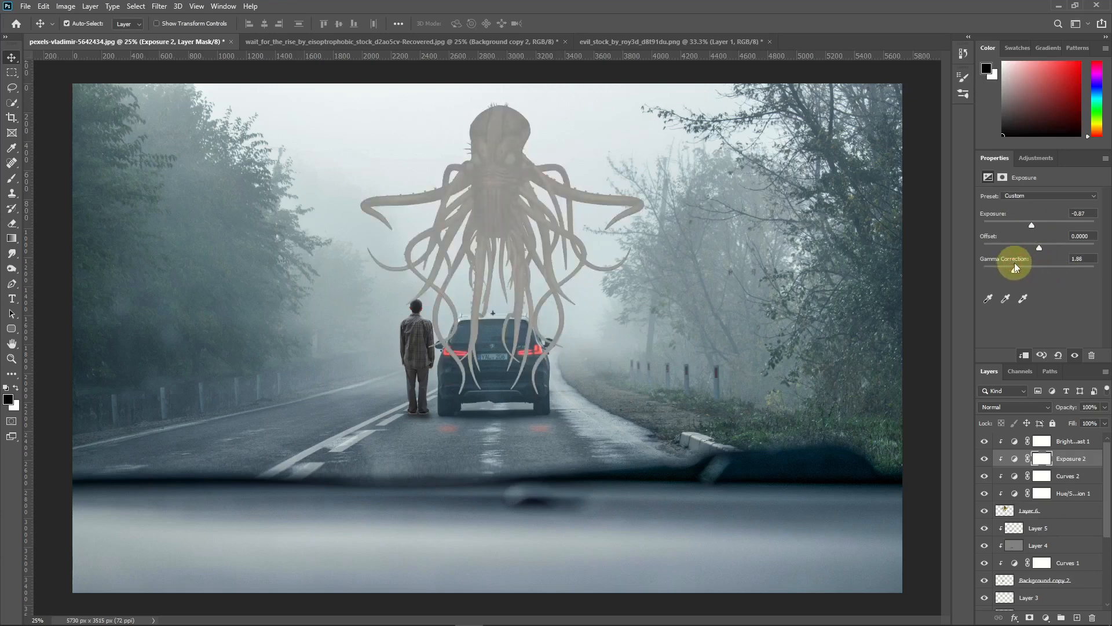
pyautogui.moveTo(1037, 264); pyautogui.dragTo(1027, 262)
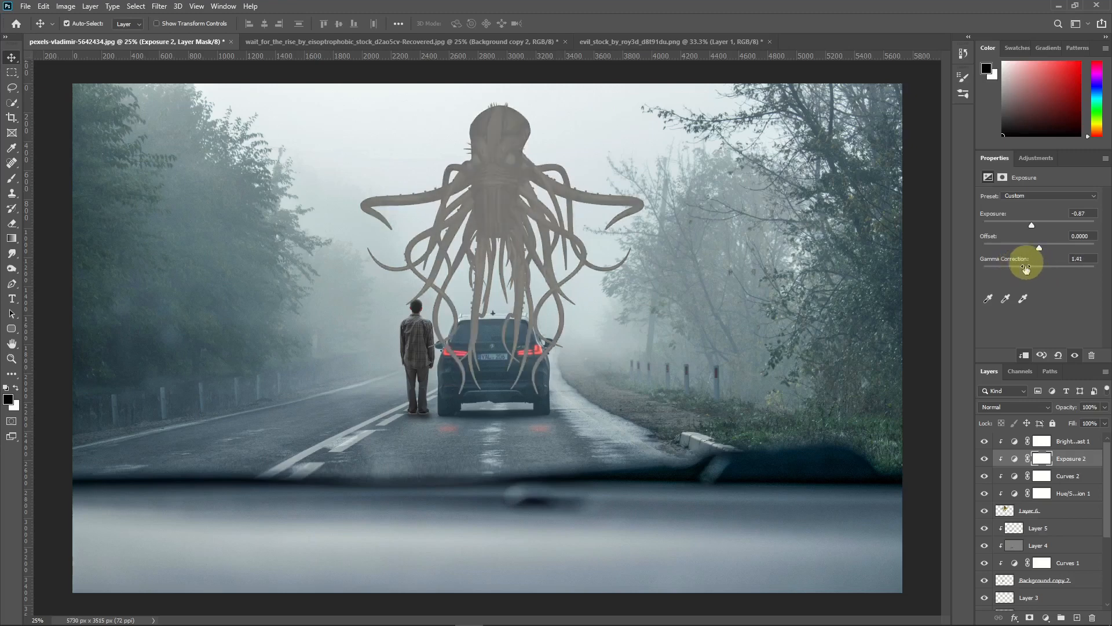
# - Set the creature's Hue/Saturation lightness to -65 and add a clipped Color Balance above it with midtones Cyan-Red -28 and Yellow-Blue about +39
pyautogui.click(1081, 496)
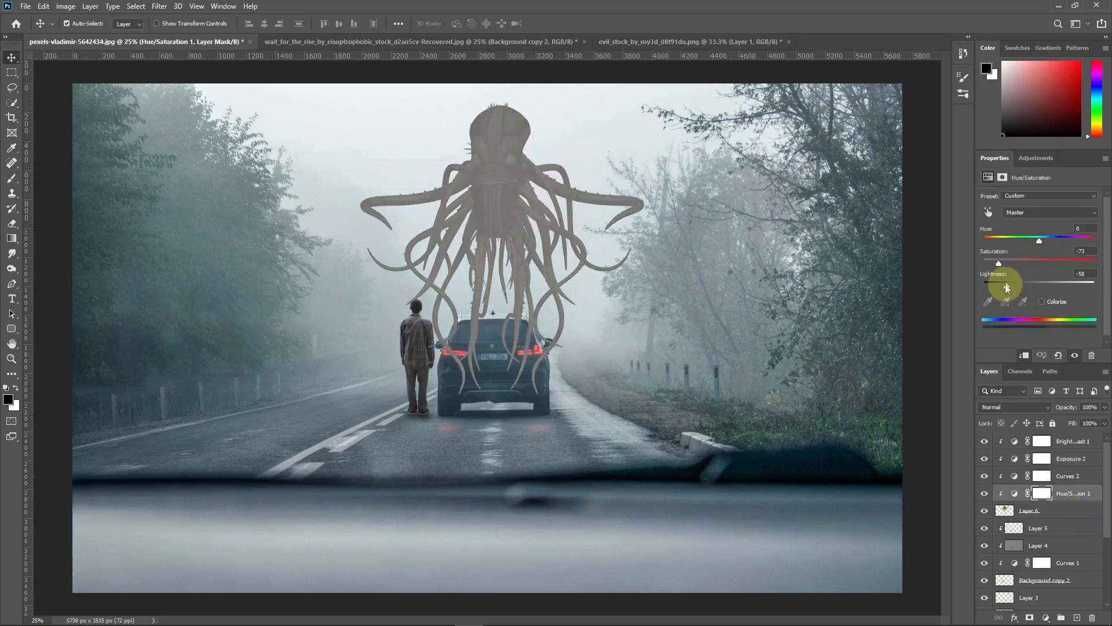
pyautogui.moveTo(1005, 284); pyautogui.dragTo(996, 283)
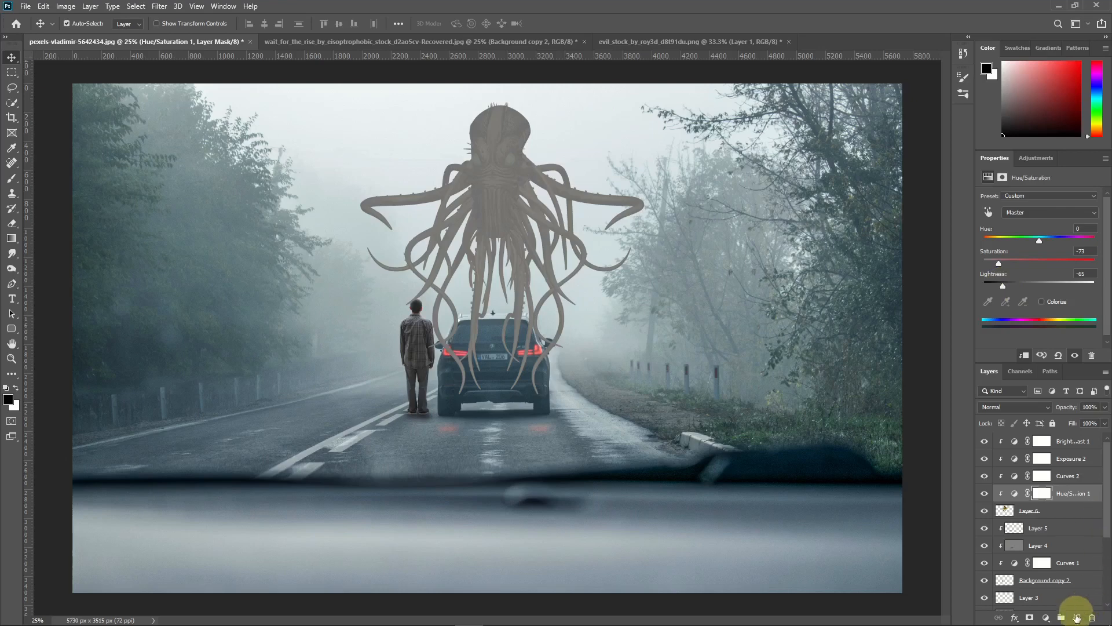
pyautogui.click(1046, 617)
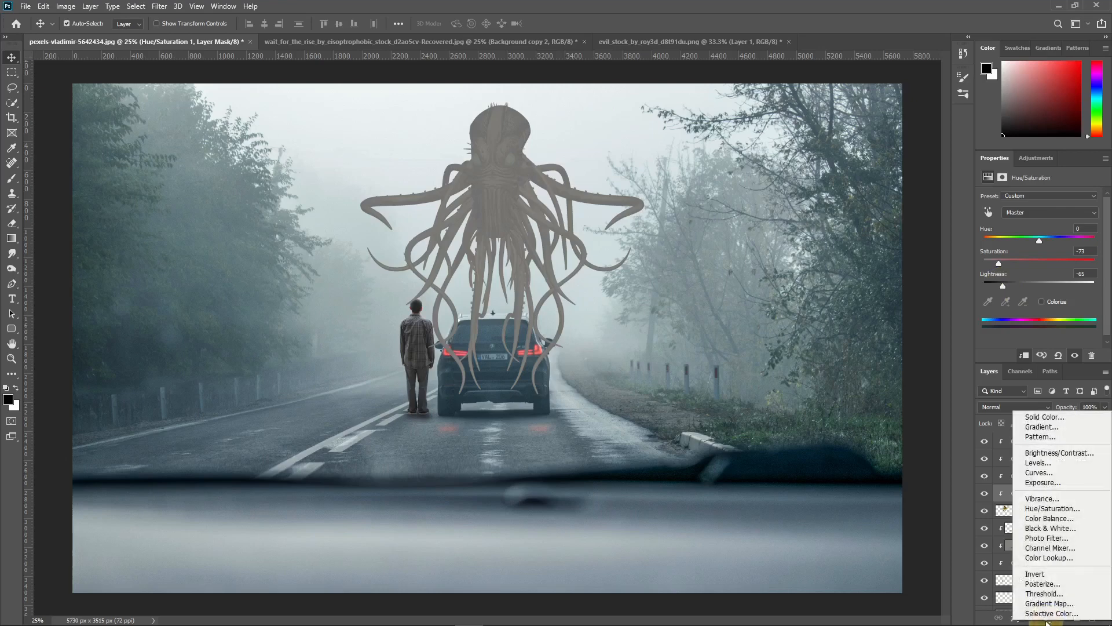
pyautogui.click(1064, 517)
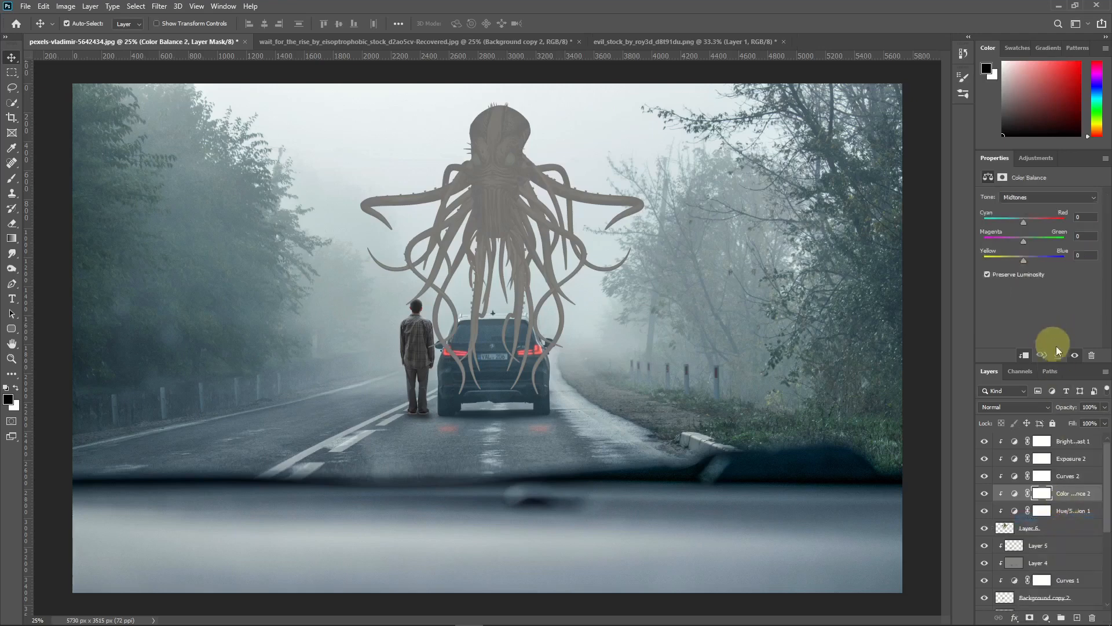
pyautogui.moveTo(1023, 224); pyautogui.dragTo(1036, 259)
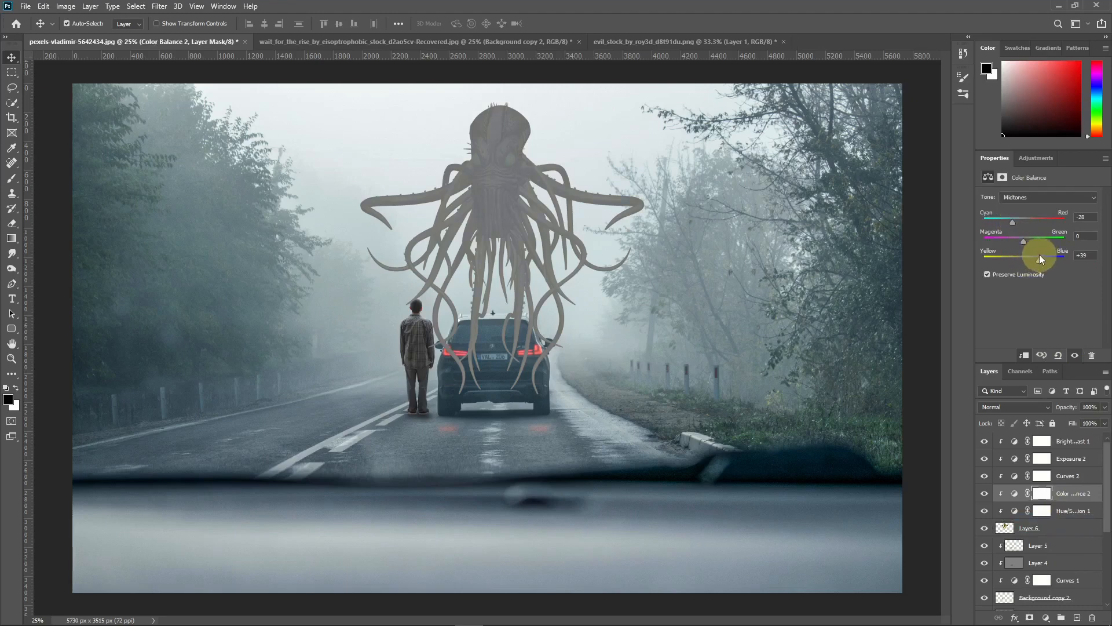
# - Compare the scene with the creature's visibility off, restore it, and add a layer mask to the creature layer
pyautogui.click(1007, 528)
pyautogui.click(984, 528)
pyautogui.click(984, 528)
pyautogui.click(1060, 527)
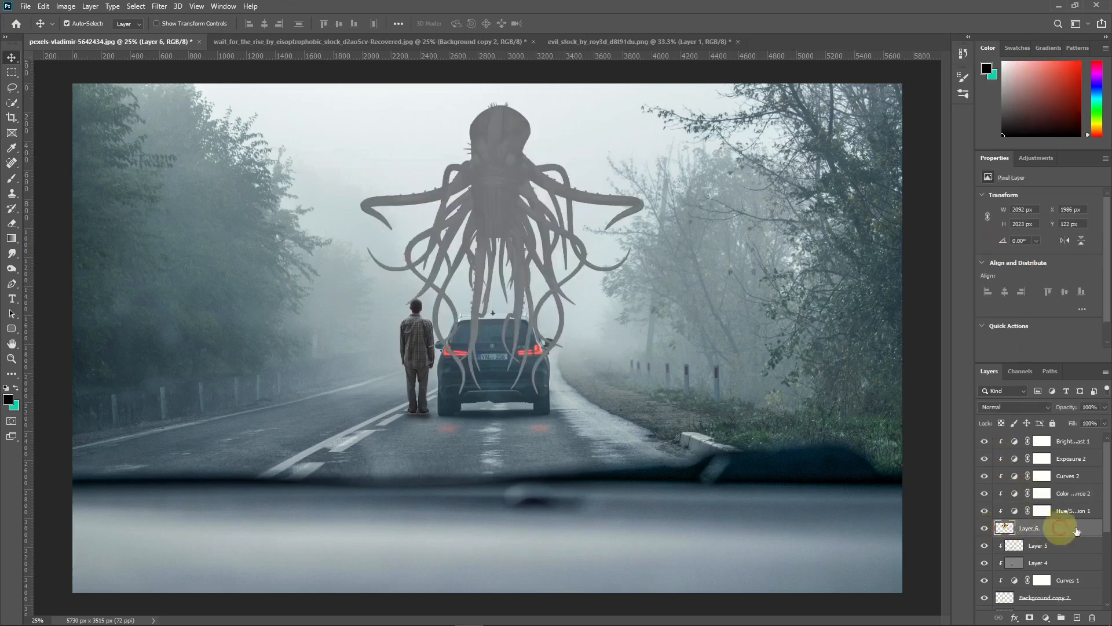
pyautogui.click(1030, 617)
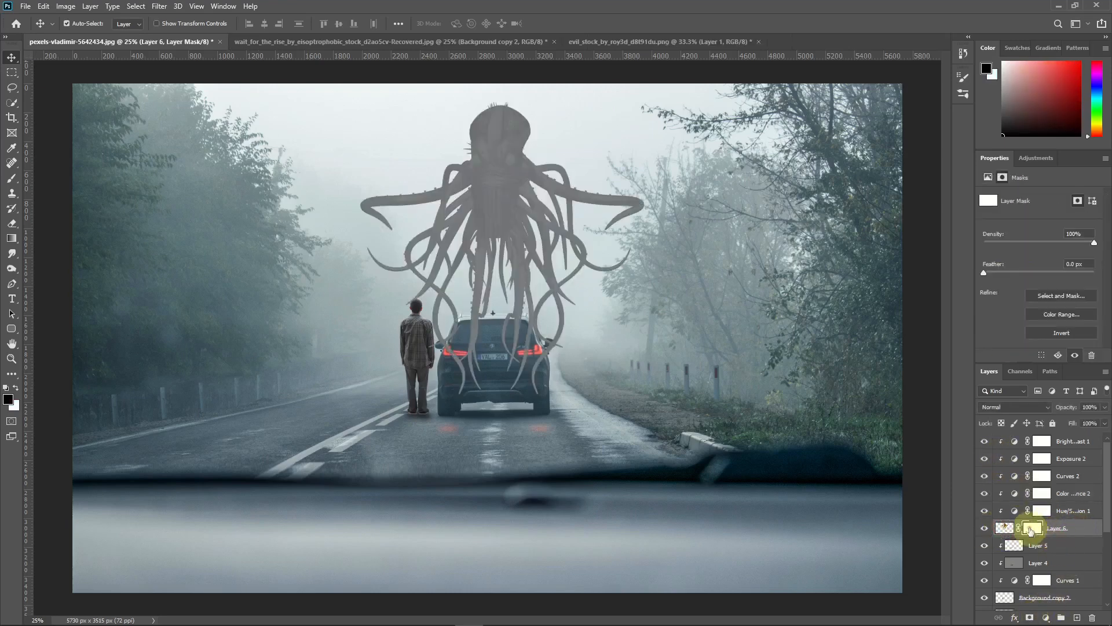
# - Set up a brush from the Free Fog Photoshop Brushes 1 set with 100% flow and a size of 2300 px
pyautogui.click(10, 184)
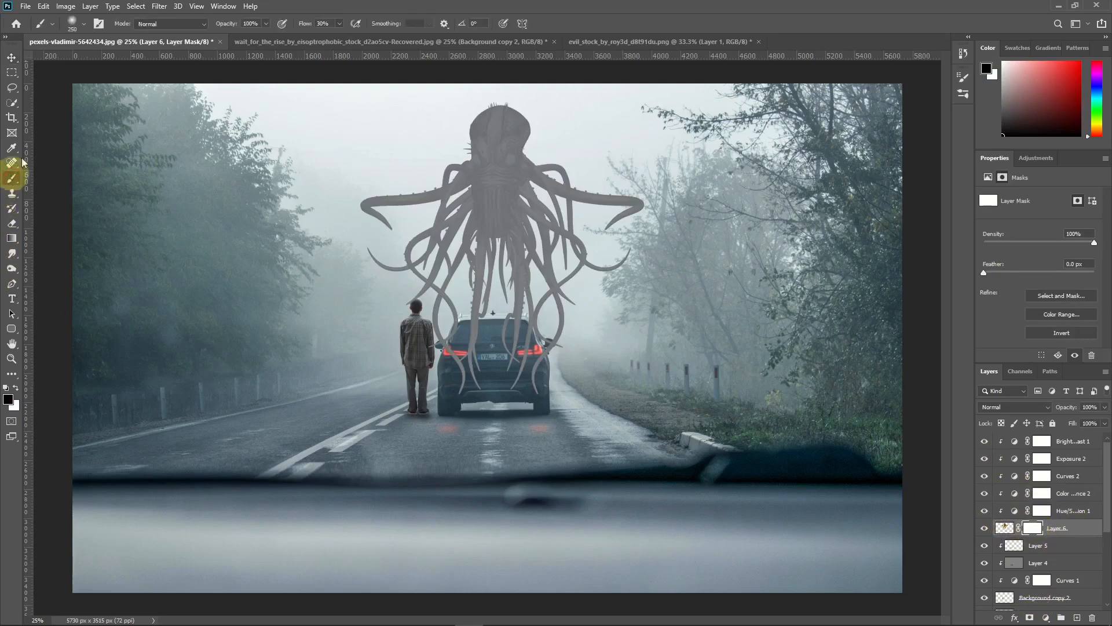
pyautogui.click(72, 23)
pyautogui.scroll(-8, 134, 228)
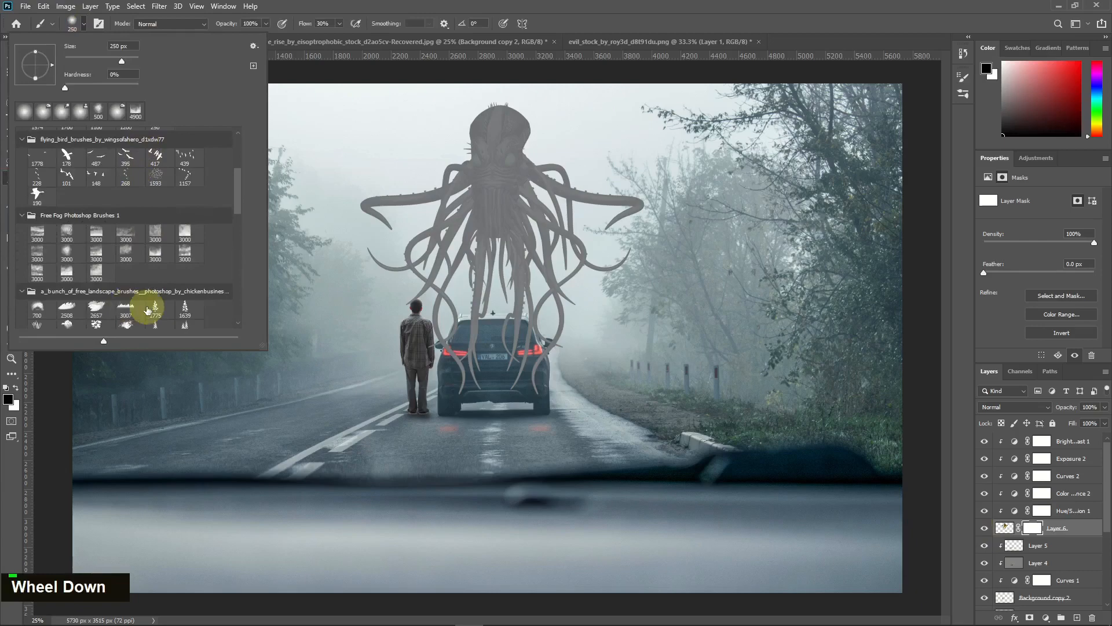
pyautogui.click(66, 271)
pyautogui.click(479, 14)
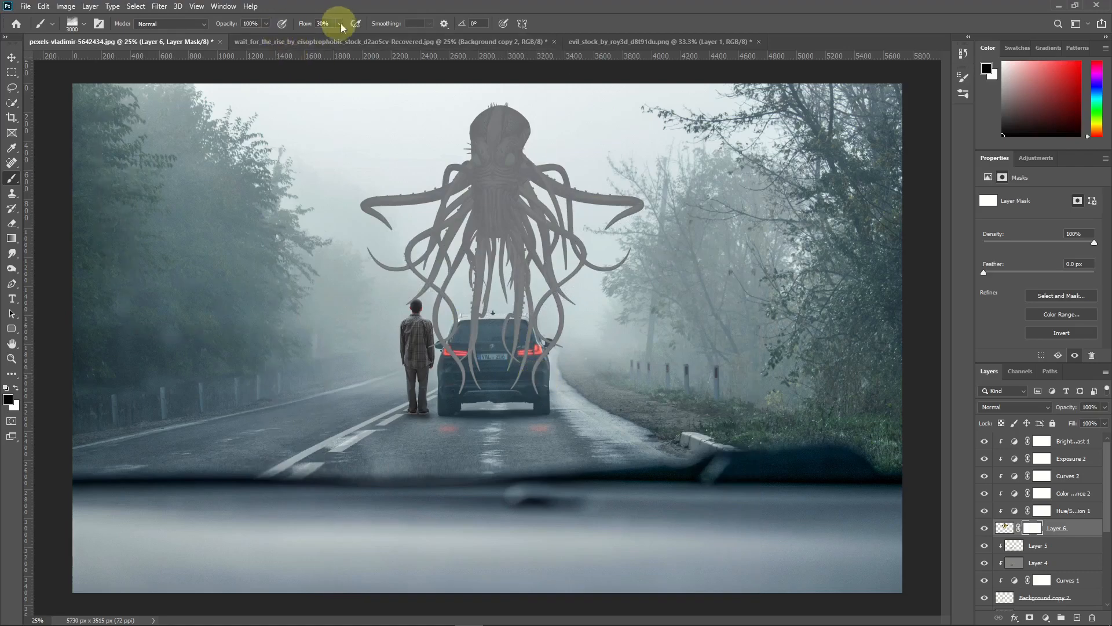
pyautogui.doubleClick(378, 35)
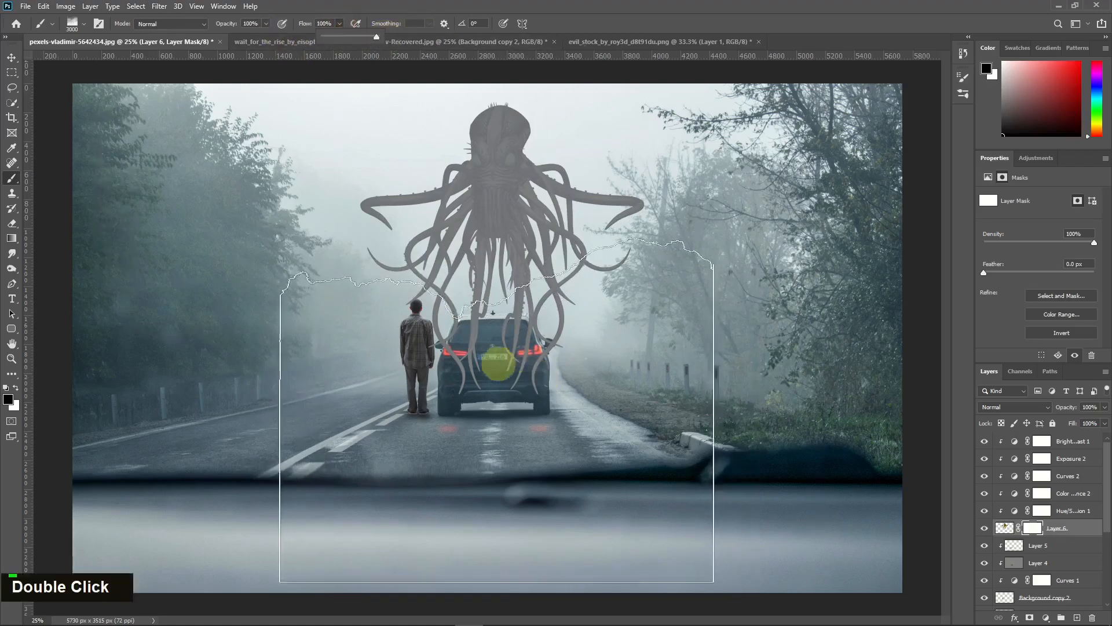
pyautogui.press('[')
pyautogui.press('[')
pyautogui.press('[')
pyautogui.press('[')
pyautogui.press('[')
pyautogui.press('[')
pyautogui.press('[')
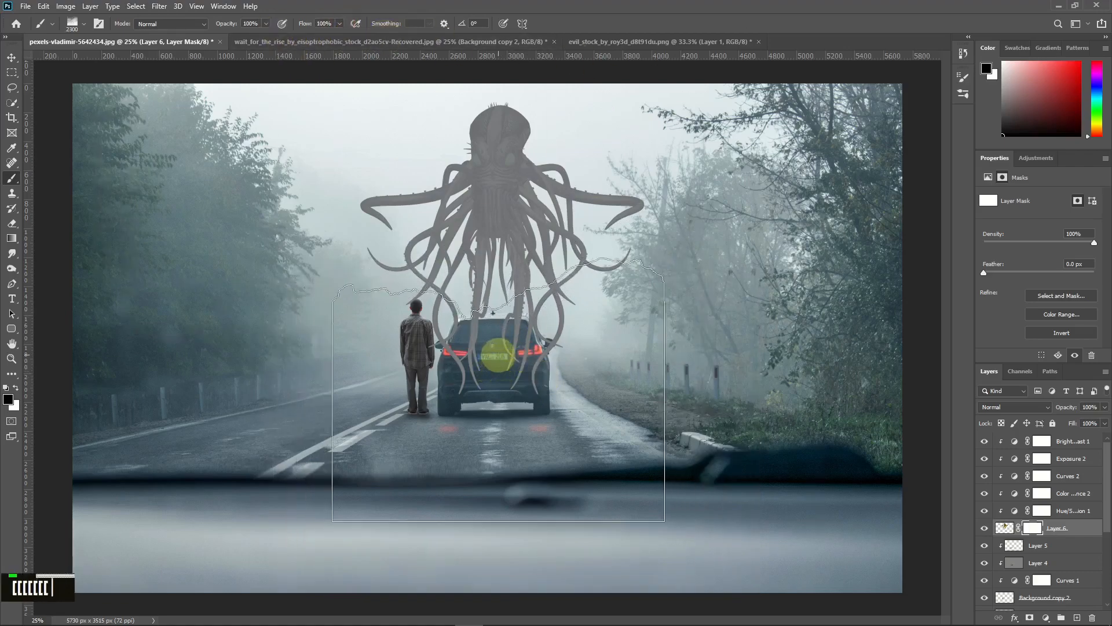
# - Mask the creature's lower tentacles over the car with black fog dabs, undoing the dab that hides too much of the body
pyautogui.click(500, 347)
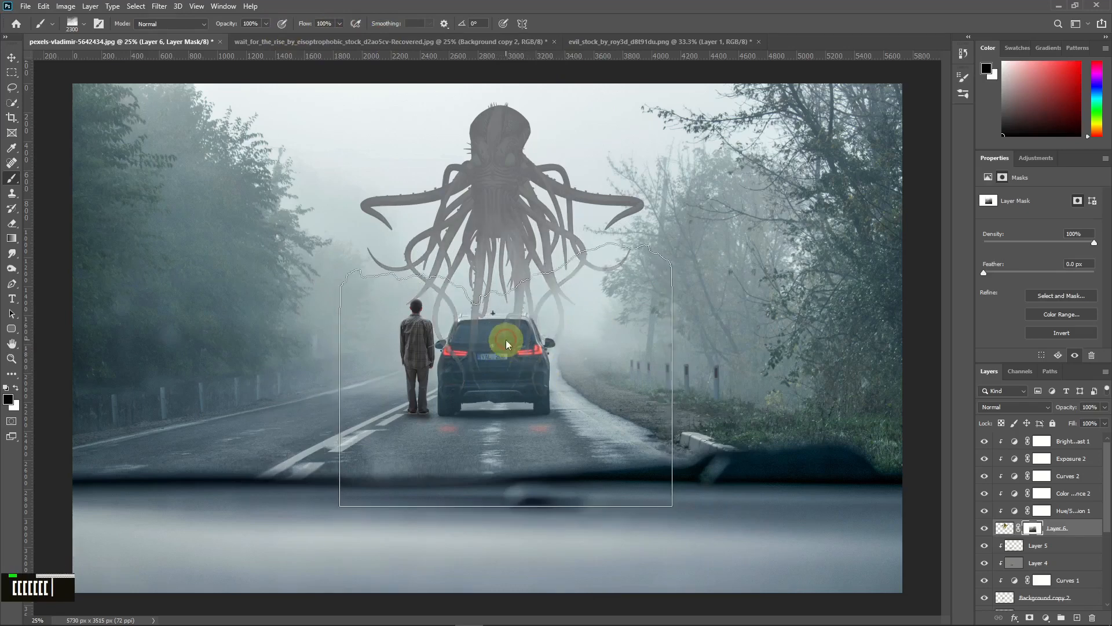
pyautogui.click(505, 333)
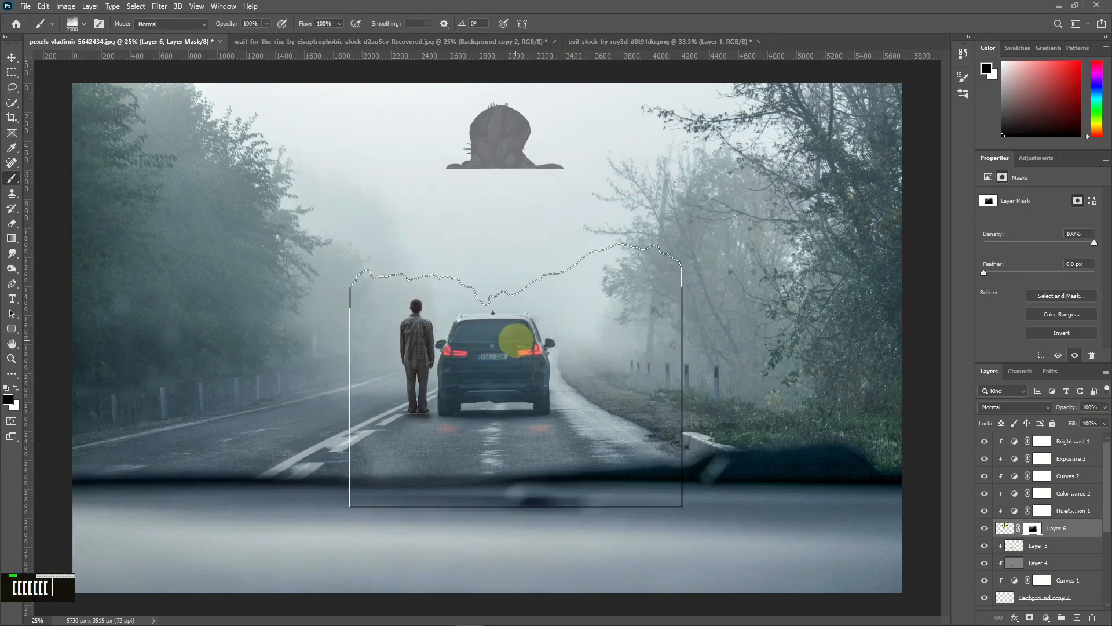
pyautogui.hotkey('ctrl', 'z')
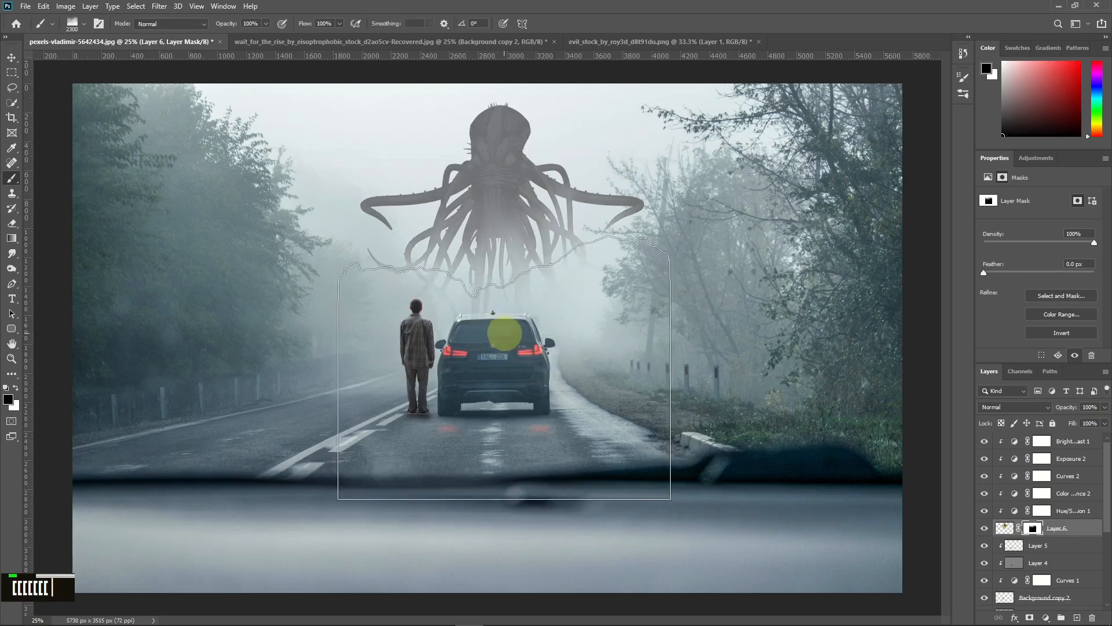
# - Enlarge the fog brush to 3300 px and fade the creature's lower and outer tentacles further into the mist on its mask
pyautogui.press(']')
pyautogui.press(']')
pyautogui.press(']')
pyautogui.press(']')
pyautogui.press(']')
pyautogui.press(']')
pyautogui.press(']')
pyautogui.press(']')
pyautogui.press(']')
pyautogui.press(']')
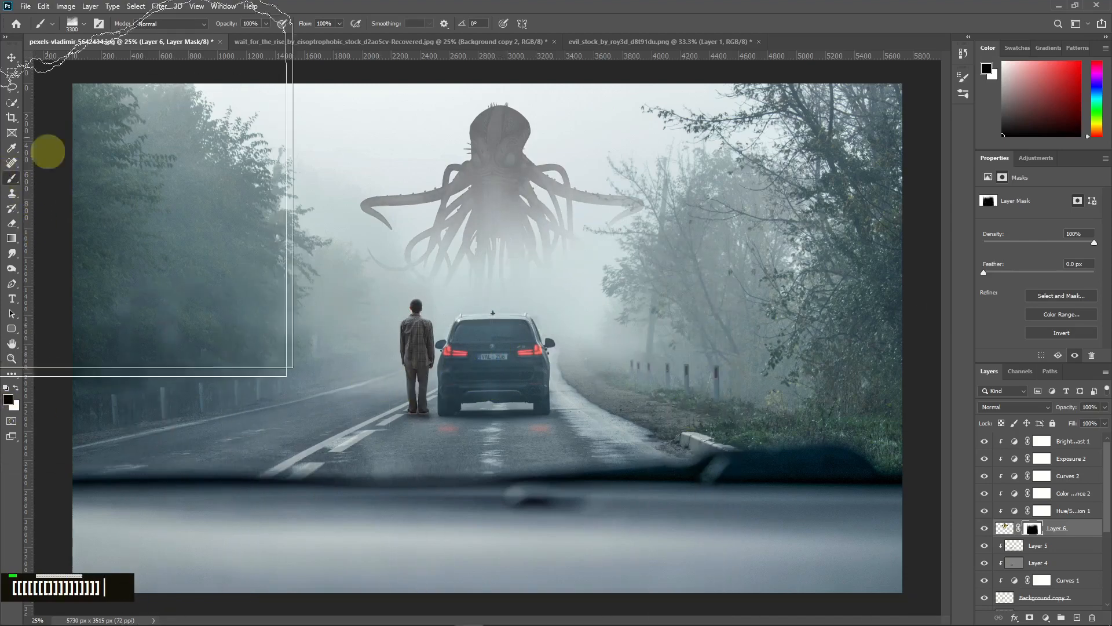
# - Switch to a soft round brush and reduce its size to 1000 px for work on the creature's mask
pyautogui.click(72, 26)
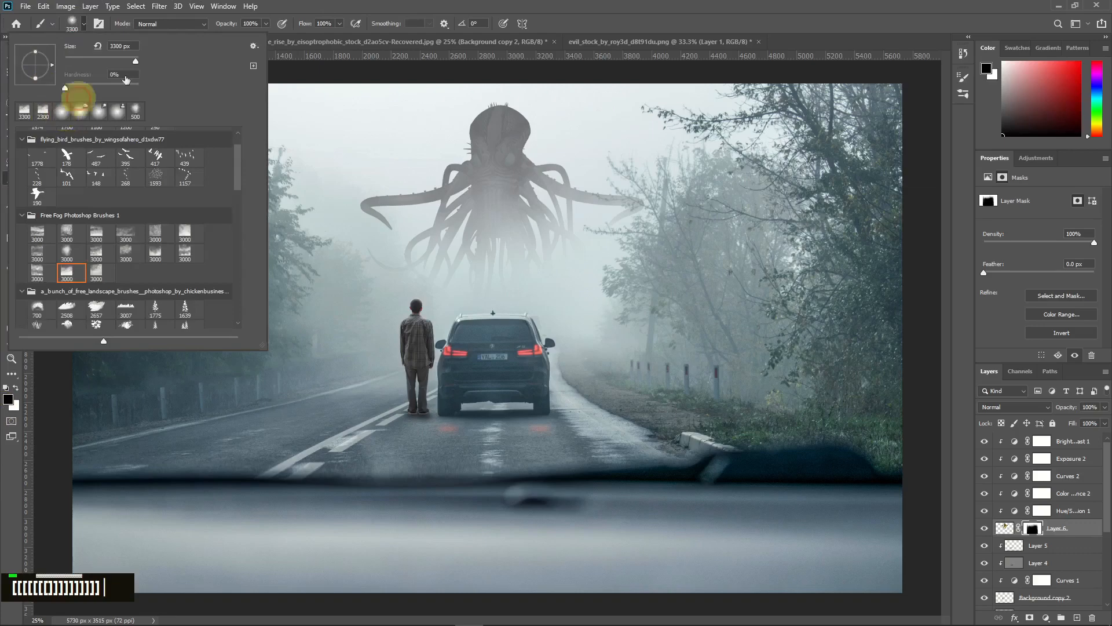
pyautogui.doubleClick(74, 95)
pyautogui.press('[')
pyautogui.press('[')
pyautogui.press('[')
pyautogui.press('[')
pyautogui.press('[')
pyautogui.press('[')
pyautogui.press('[')
pyautogui.press('[')
pyautogui.press('[')
pyautogui.press('[')
pyautogui.press('[')
pyautogui.press('[')
pyautogui.press('[')
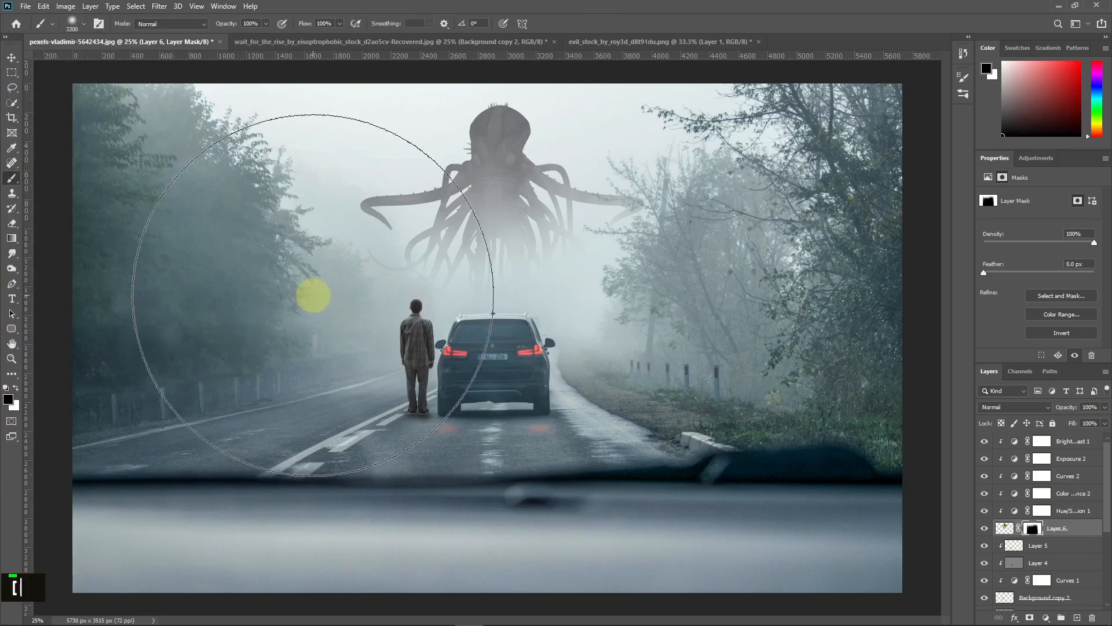
pyautogui.press('[')
pyautogui.press('[')
pyautogui.press('[')
pyautogui.press('[')
pyautogui.press('[')
pyautogui.press('[')
pyautogui.press('[')
pyautogui.press('[')
pyautogui.press('[')
pyautogui.press('[')
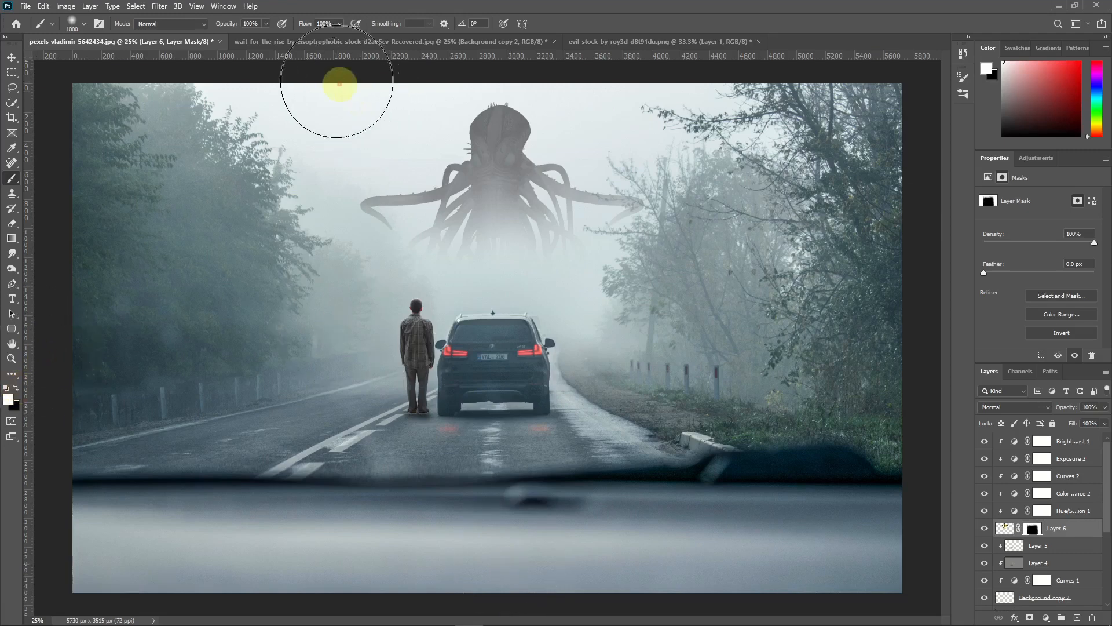
pyautogui.click(339, 24)
pyautogui.moveTo(341, 37); pyautogui.dragTo(313, 37)
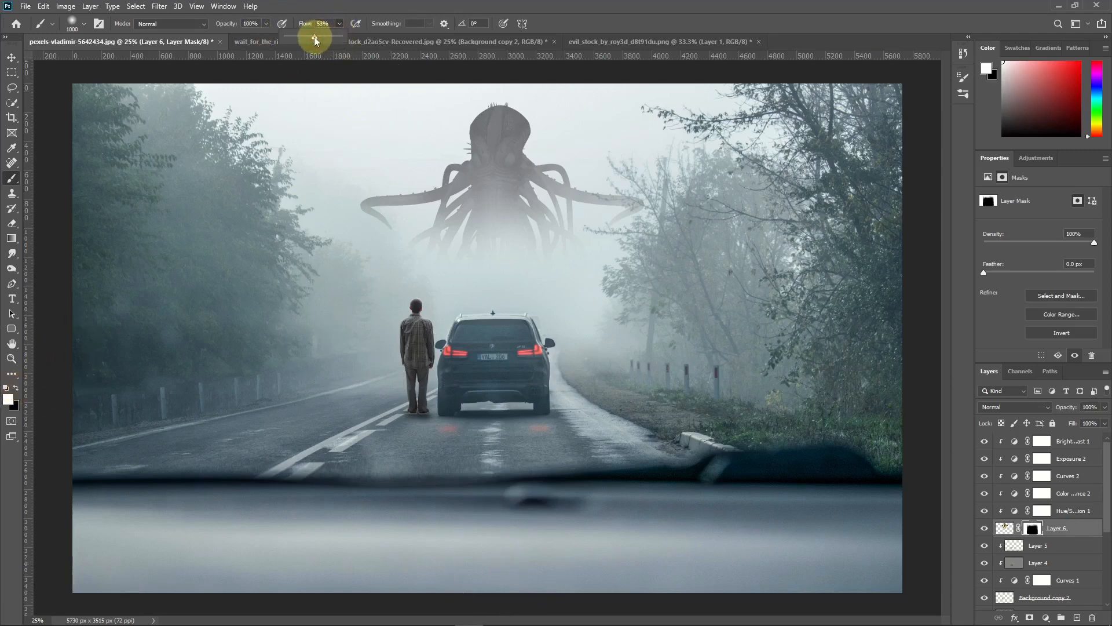
pyautogui.moveTo(496, 248); pyautogui.dragTo(509, 253)
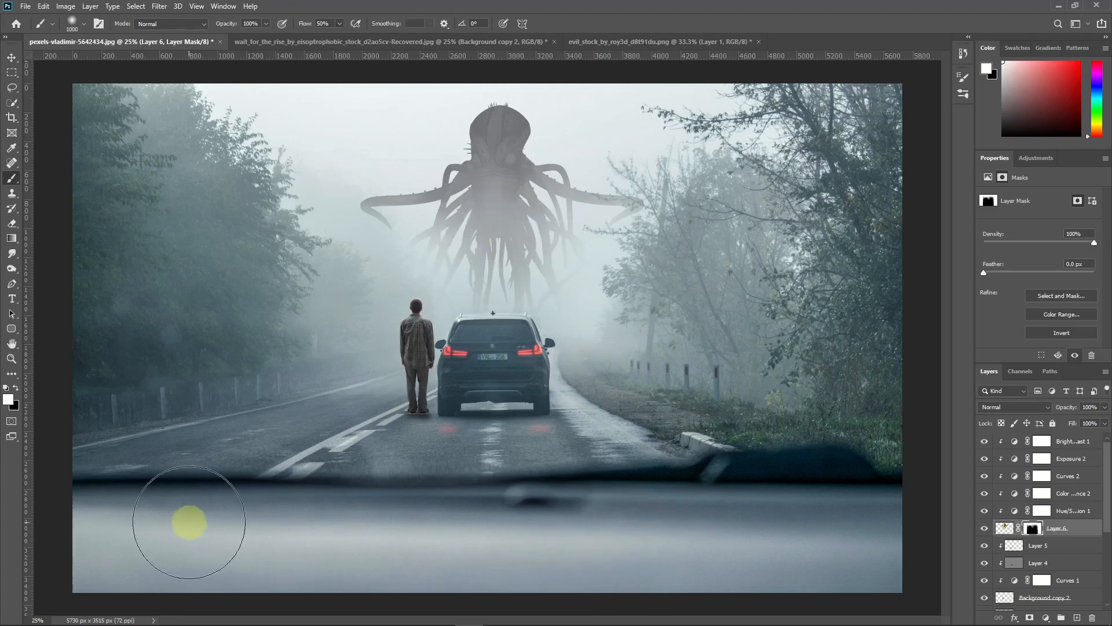
pyautogui.hotkey('ctrl', 'z')
# - Set the brush flow to 8% and paint white on the creature's mask to faintly restore the lower tentacles
pyautogui.doubleClick(340, 25)
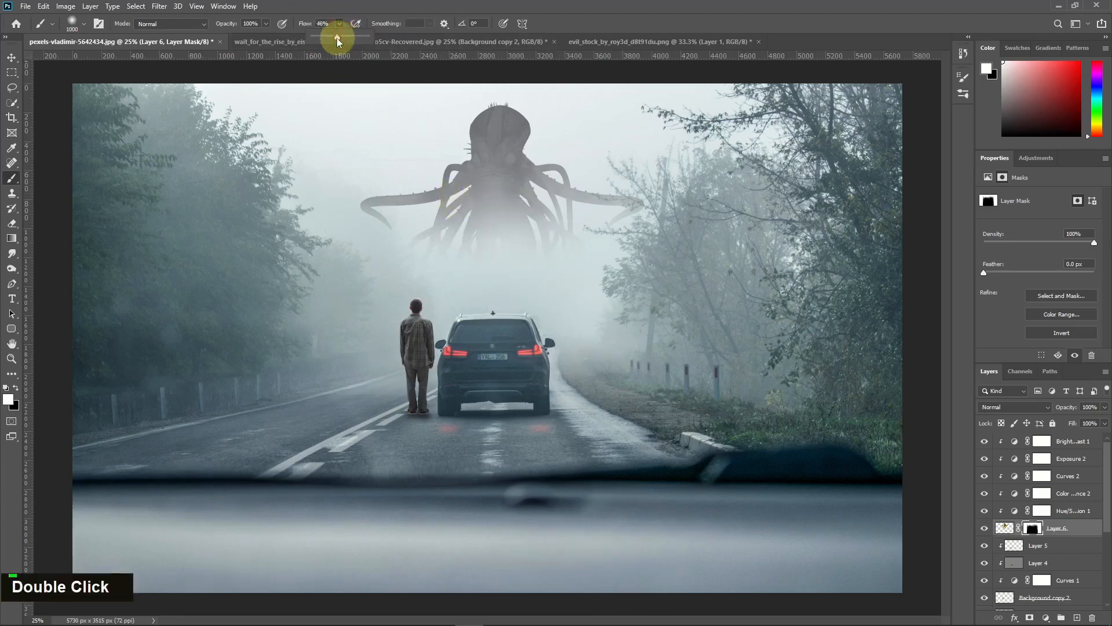
pyautogui.moveTo(332, 40); pyautogui.dragTo(320, 40)
pyautogui.moveTo(442, 174); pyautogui.dragTo(496, 236)
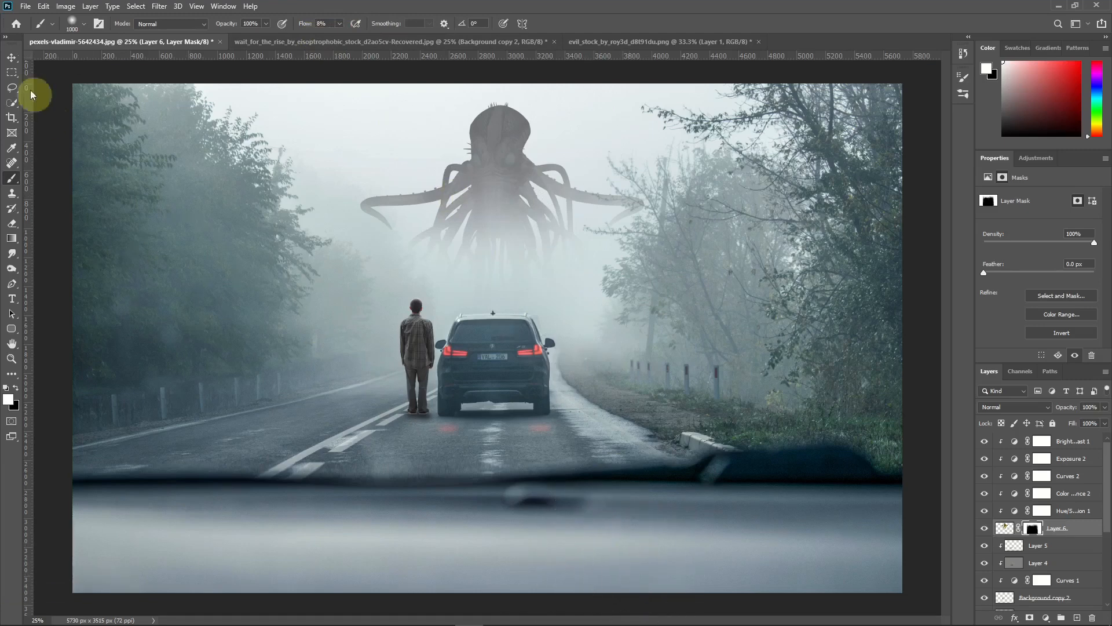
pyautogui.click(12, 59)
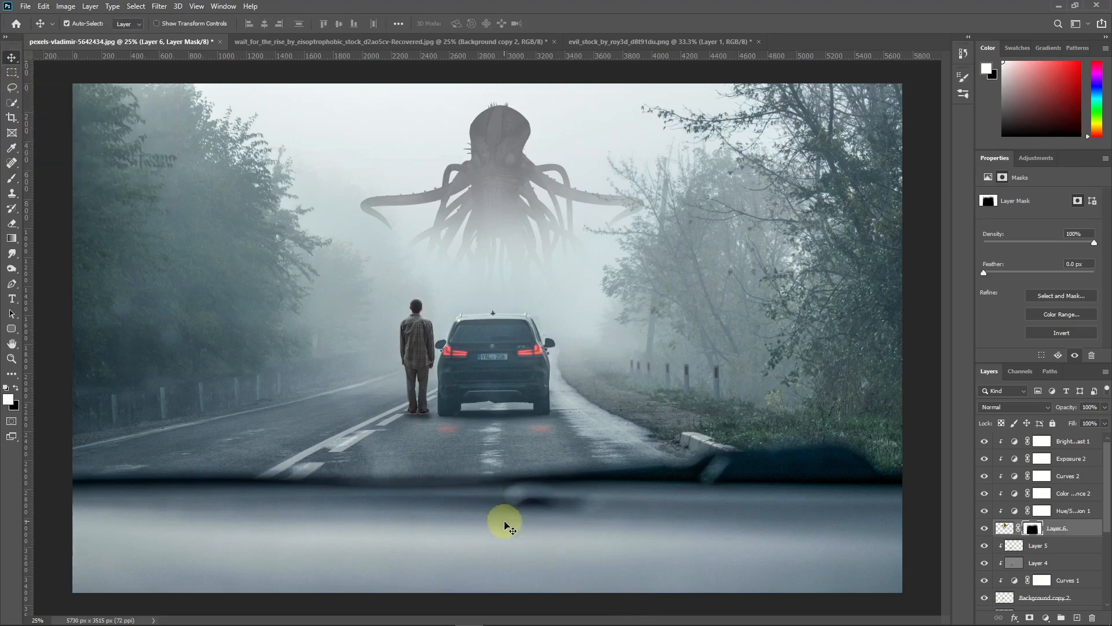
# - Check the original creature image, and set the composite creature's Brightness/Contrast adjustment to brightness 84 and contrast -9
pyautogui.click(625, 42)
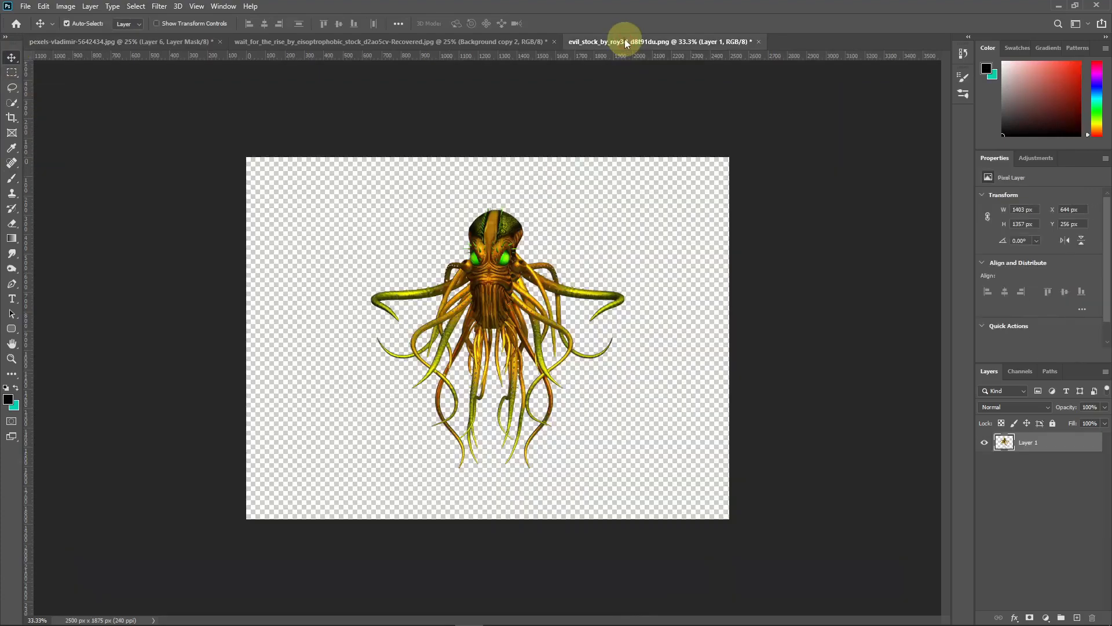
pyautogui.click(151, 42)
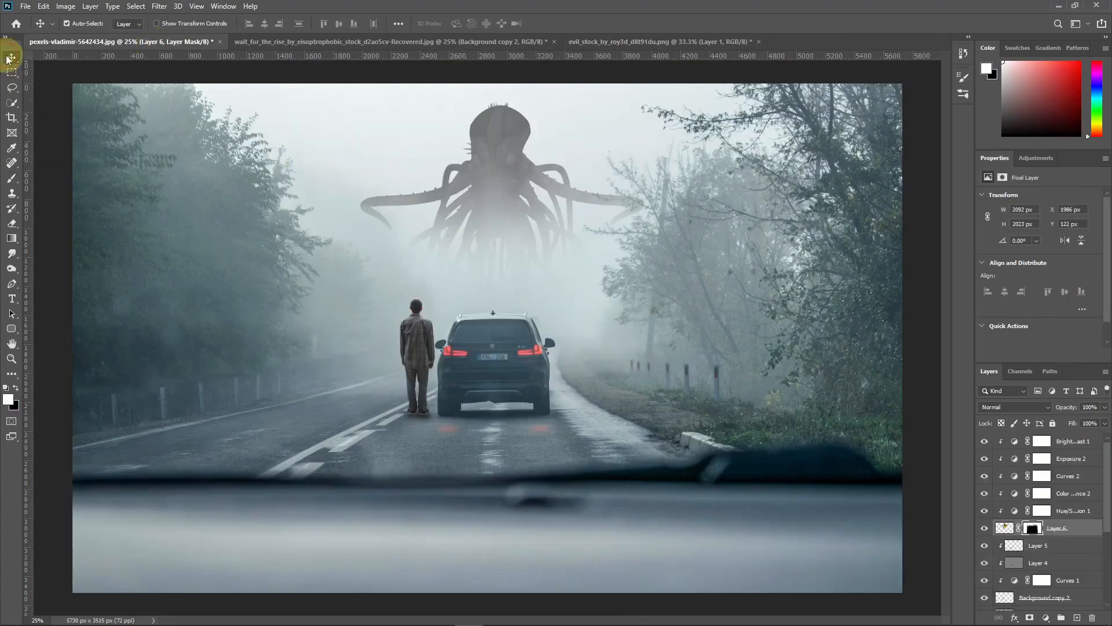
pyautogui.click(1081, 445)
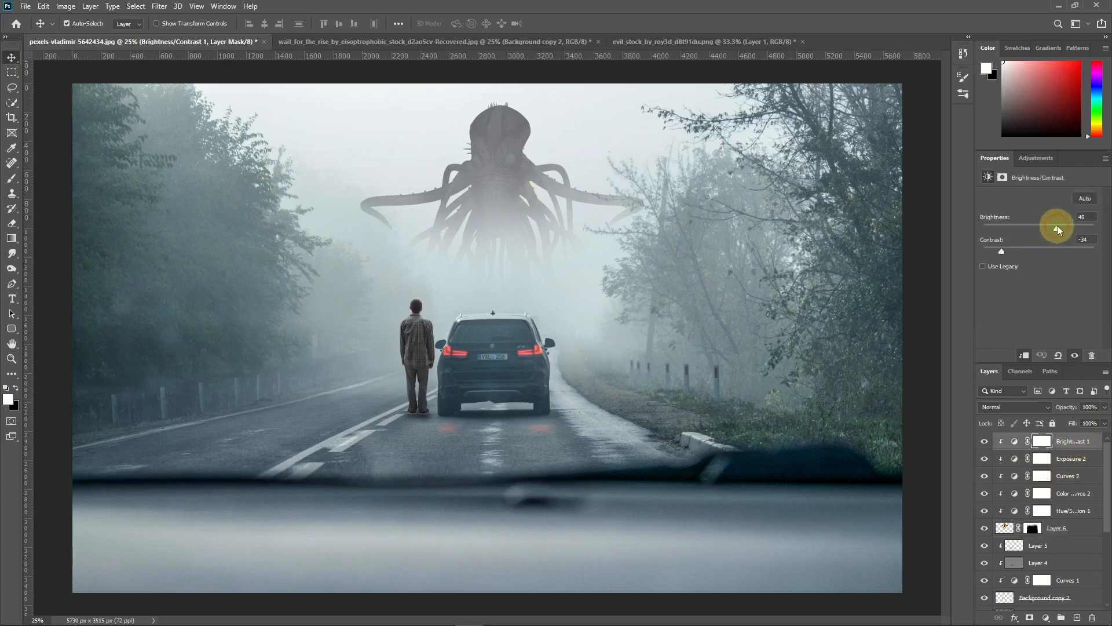
pyautogui.moveTo(1060, 230); pyautogui.dragTo(1057, 229)
pyautogui.moveTo(1001, 252); pyautogui.dragTo(1002, 253)
pyautogui.moveTo(1032, 249); pyautogui.dragTo(1072, 223)
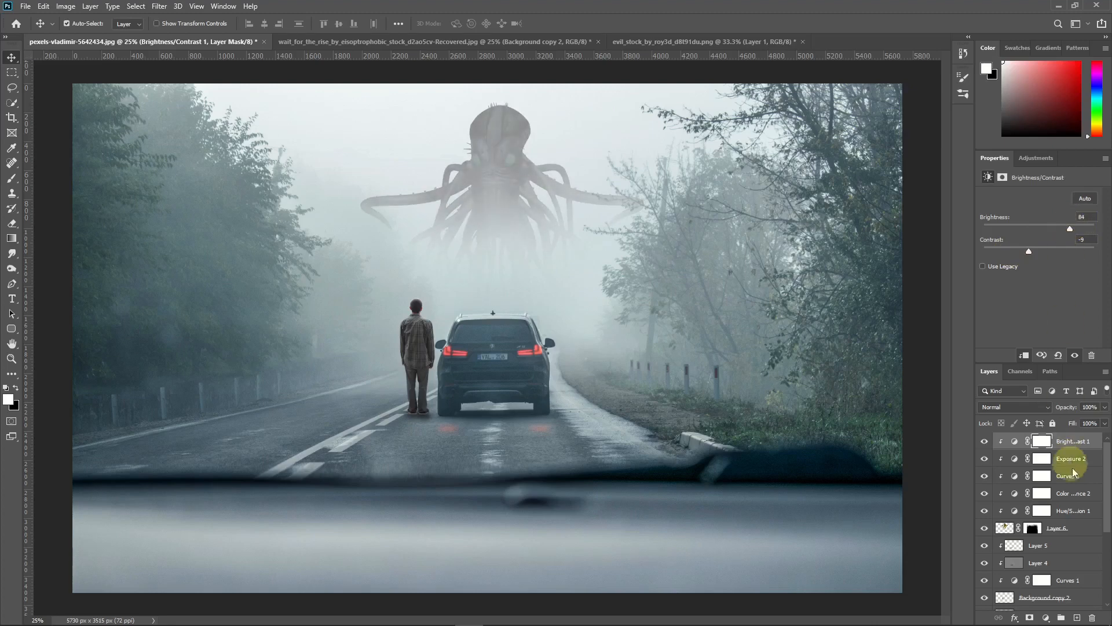
# - Add a new layer clipped directly above the creature layer and set its blend mode to Overlay
pyautogui.click(1071, 509)
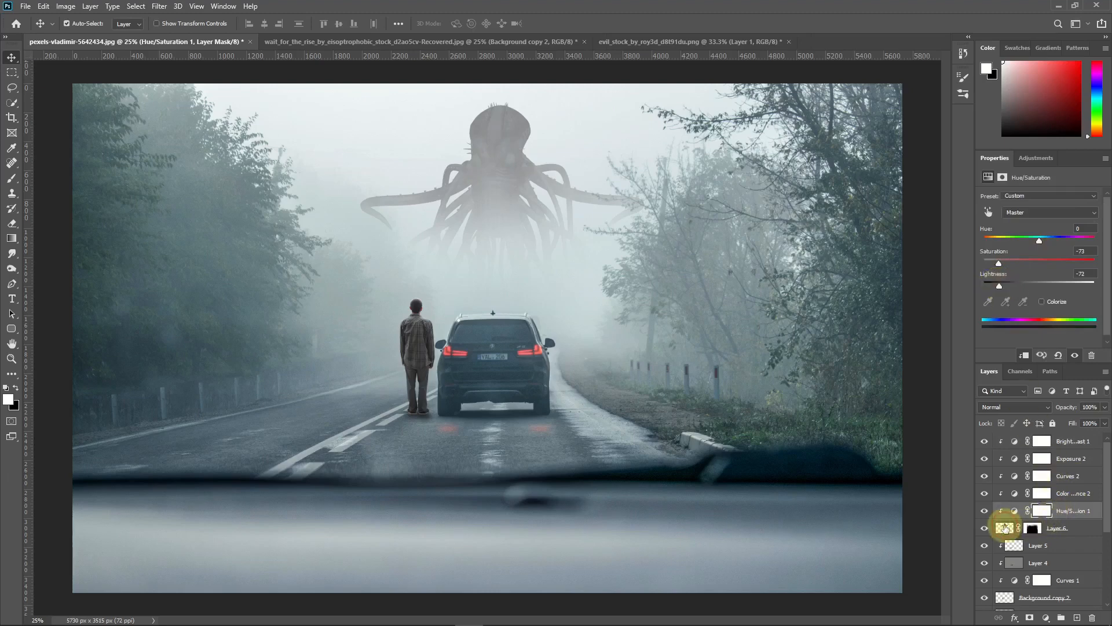
pyautogui.click(1004, 528)
pyautogui.click(1077, 618)
pyautogui.hotkey('ctrl', 'alt', 'g')
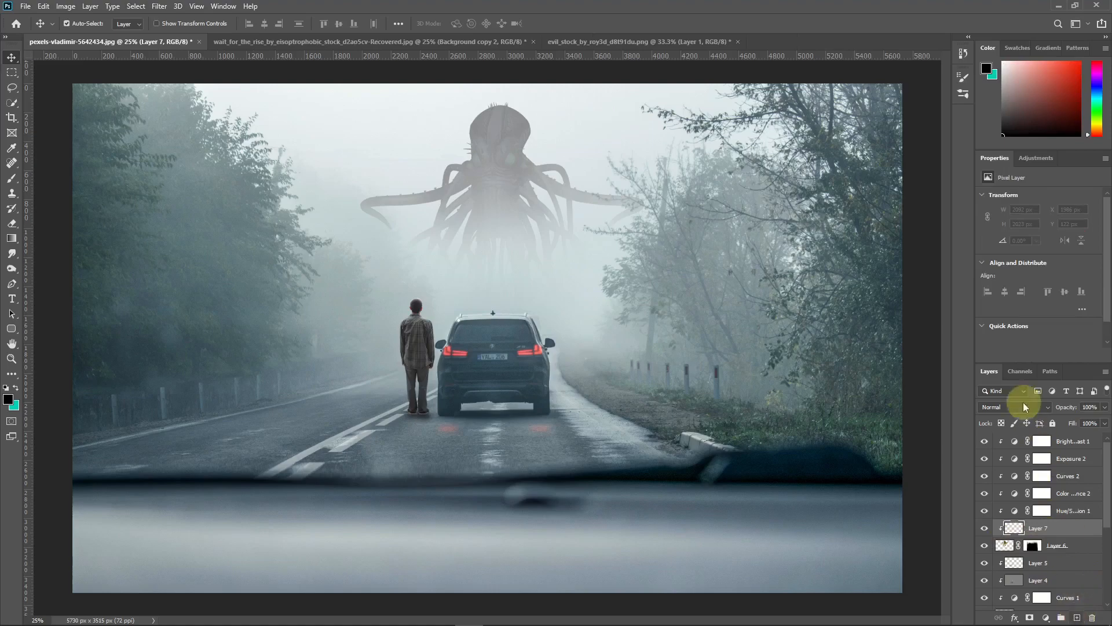
pyautogui.click(1010, 408)
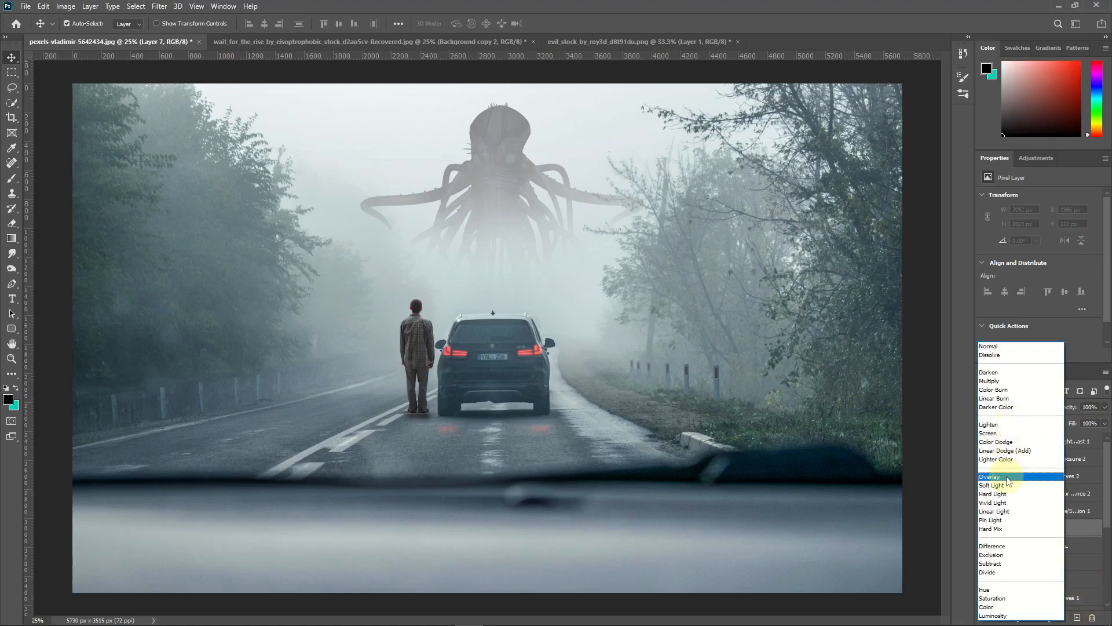
pyautogui.click(1008, 481)
# - Fill the clipped Overlay layer with 50% Gray in Normal mode at 100% opacity
pyautogui.click(44, 7)
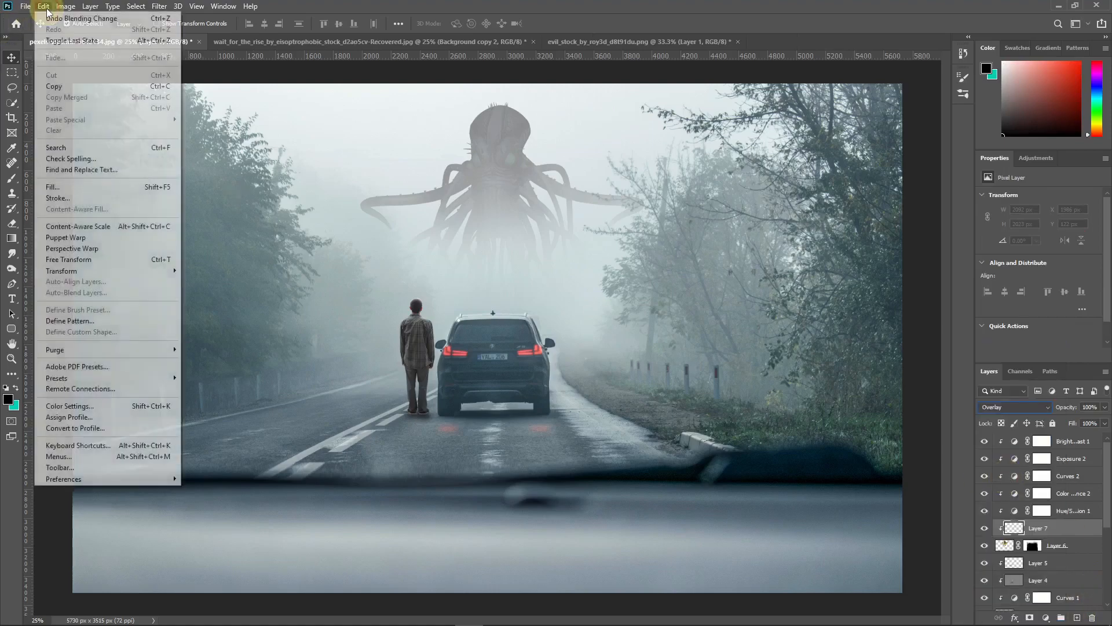
pyautogui.click(73, 186)
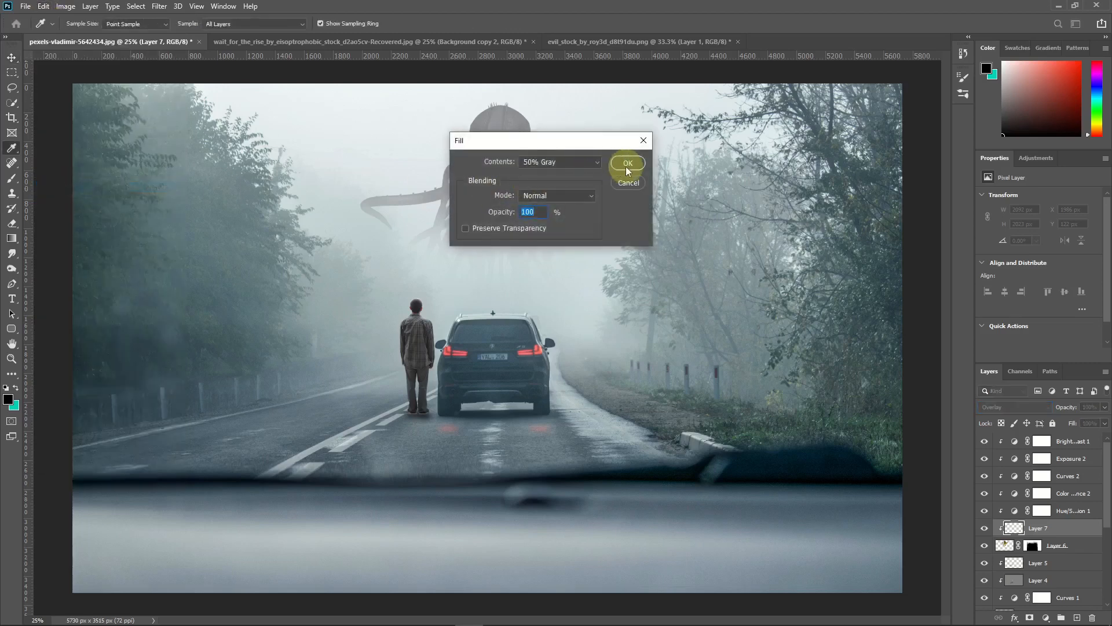
pyautogui.click(628, 164)
pyautogui.press('v')
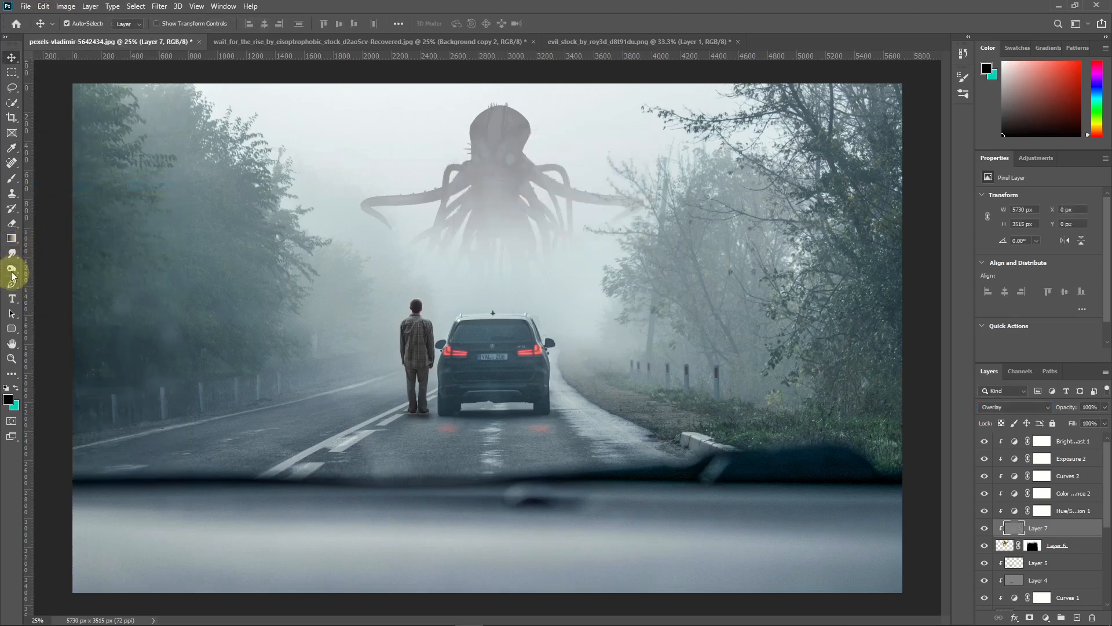
# - Burn the creature's head and upper body on the gray layer using an enlarged soft brush, Midtones range and 23% exposure
pyautogui.click(12, 270)
pyautogui.press(']')
pyautogui.press(']')
pyautogui.press(']')
pyautogui.press(']')
pyautogui.press(']')
pyautogui.press(']')
pyautogui.press(']')
pyautogui.press(']')
pyautogui.press(']')
pyautogui.press(']')
pyautogui.press(']')
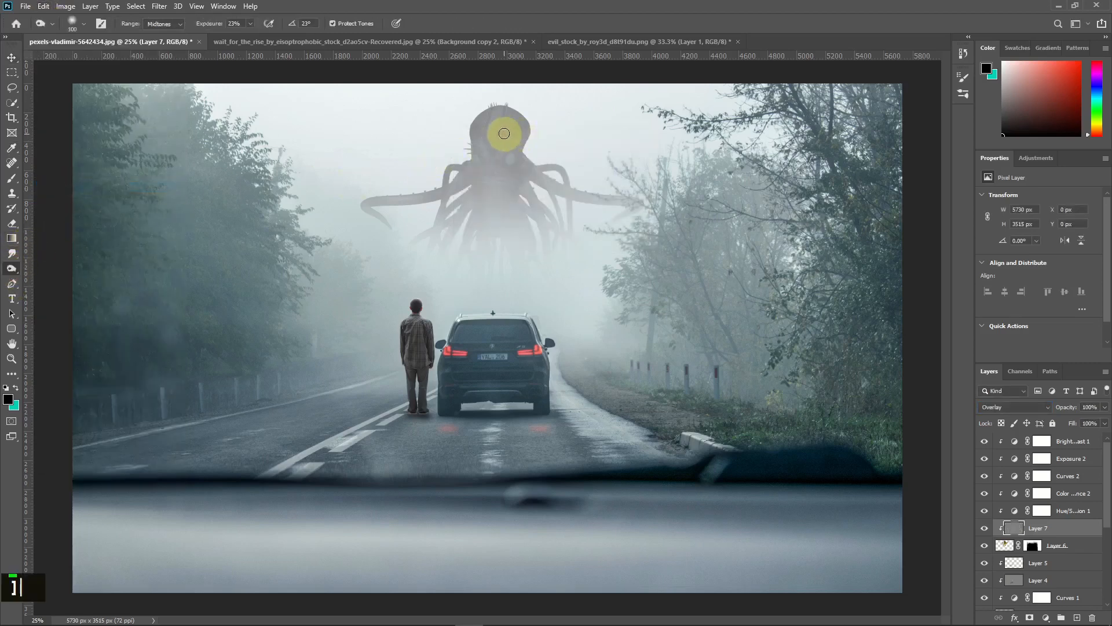
pyautogui.moveTo(505, 108); pyautogui.dragTo(457, 121)
pyautogui.moveTo(533, 137)
pyautogui.mouseDown()
pyautogui.moveTo(522, 110)
pyautogui.moveTo(584, 173)
pyautogui.moveTo(530, 165)
pyautogui.moveTo(654, 217)
pyautogui.moveTo(576, 186)
pyautogui.moveTo(353, 198)
pyautogui.moveTo(420, 192)
pyautogui.moveTo(434, 218)
pyautogui.moveTo(565, 263)
pyautogui.moveTo(447, 194)
pyautogui.moveTo(501, 114)
pyautogui.moveTo(380, 197)
pyautogui.moveTo(515, 102)
pyautogui.moveTo(324, 207)
pyautogui.moveTo(571, 178)
pyautogui.moveTo(605, 230)
pyautogui.moveTo(463, 231)
pyautogui.moveTo(349, 211)
pyautogui.moveTo(411, 197)
pyautogui.moveTo(427, 128)
pyautogui.moveTo(475, 293)
pyautogui.moveTo(568, 342)
pyautogui.moveTo(45, 130)
pyautogui.mouseUp()
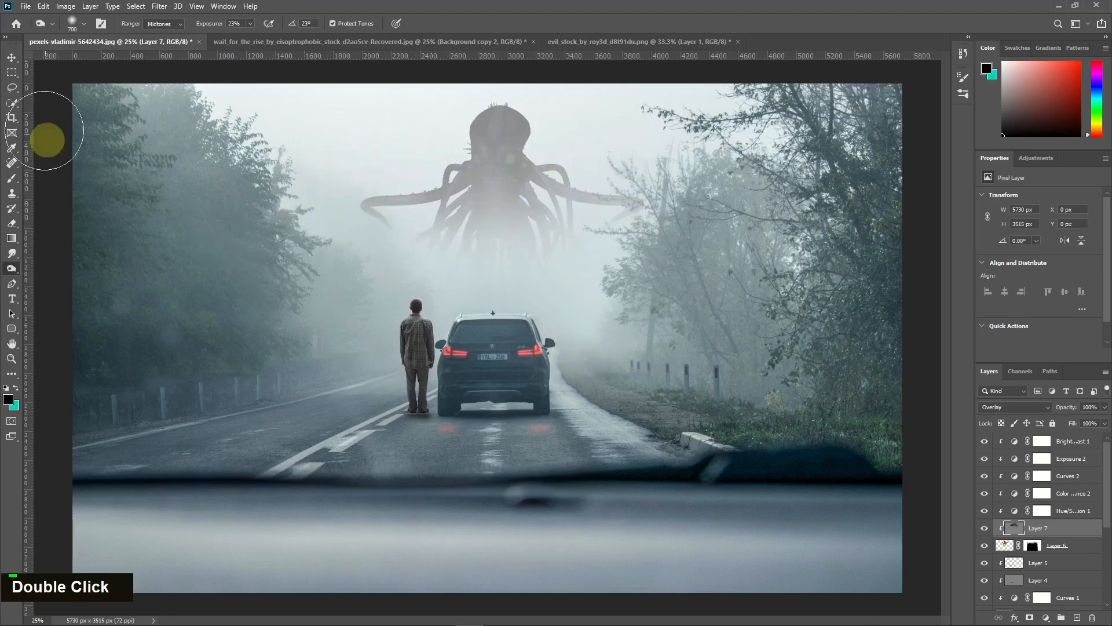
pyautogui.click(12, 58)
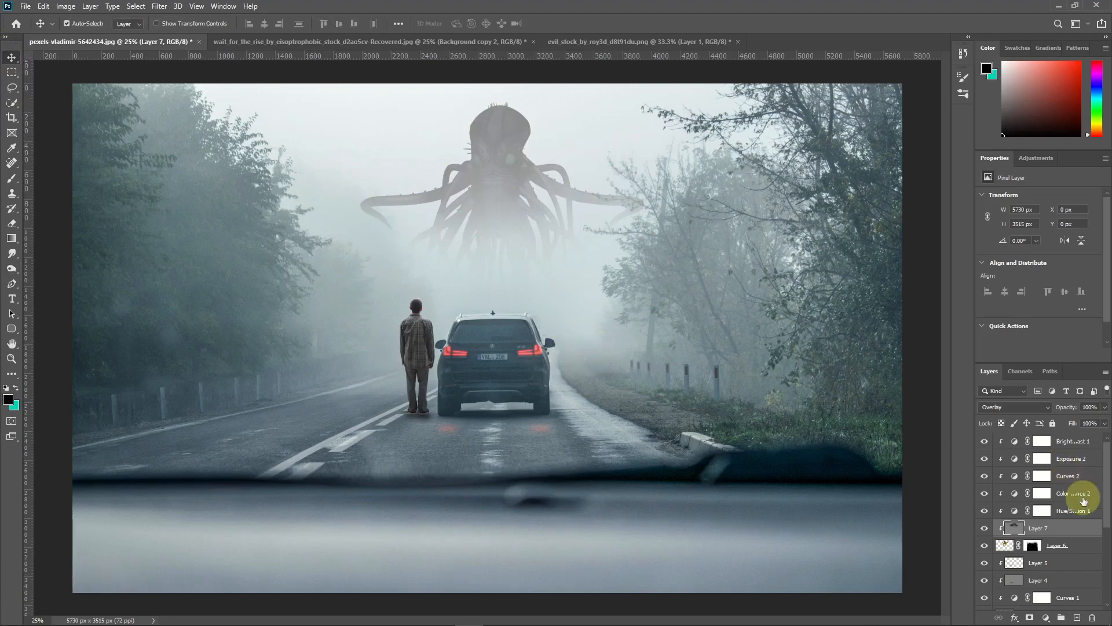
# - Add a new layer above the creature's Brightness/Contrast adjustment and make teal the foreground colour
pyautogui.scroll(1, 1083, 492)
pyautogui.click(1077, 444)
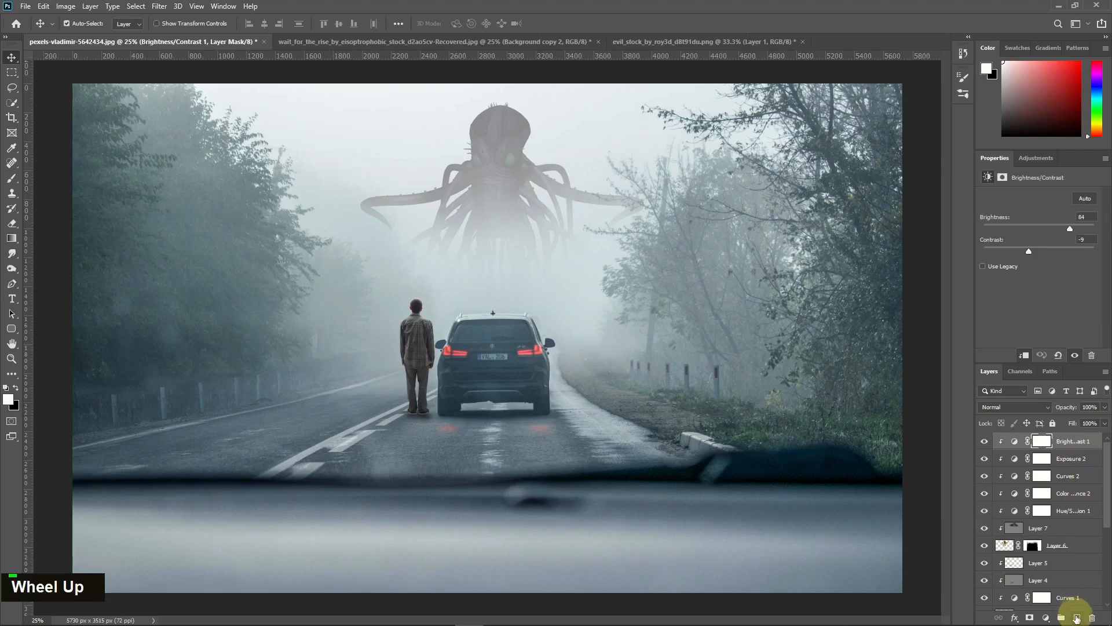
pyautogui.click(1076, 617)
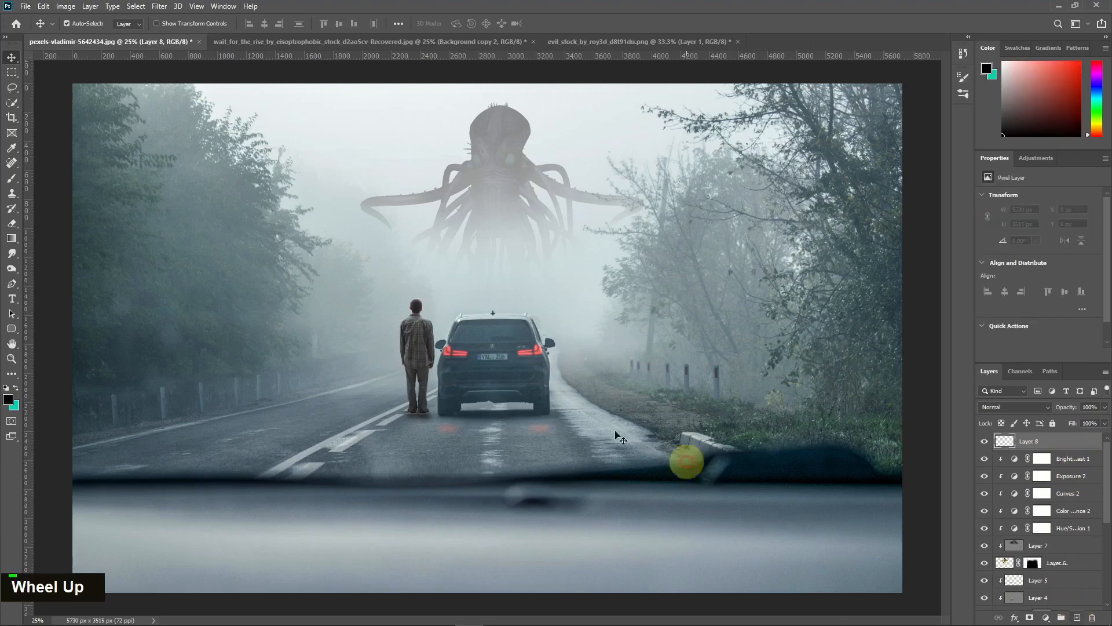
pyautogui.click(16, 387)
# - Outline the creature's left eye with a closed Pen tool path, undoing and correcting curve points that miss the eye's edge
pyautogui.hotkey('ctrl', '=')
pyautogui.hotkey('ctrl', '=')
pyautogui.hotkey('ctrl', '=')
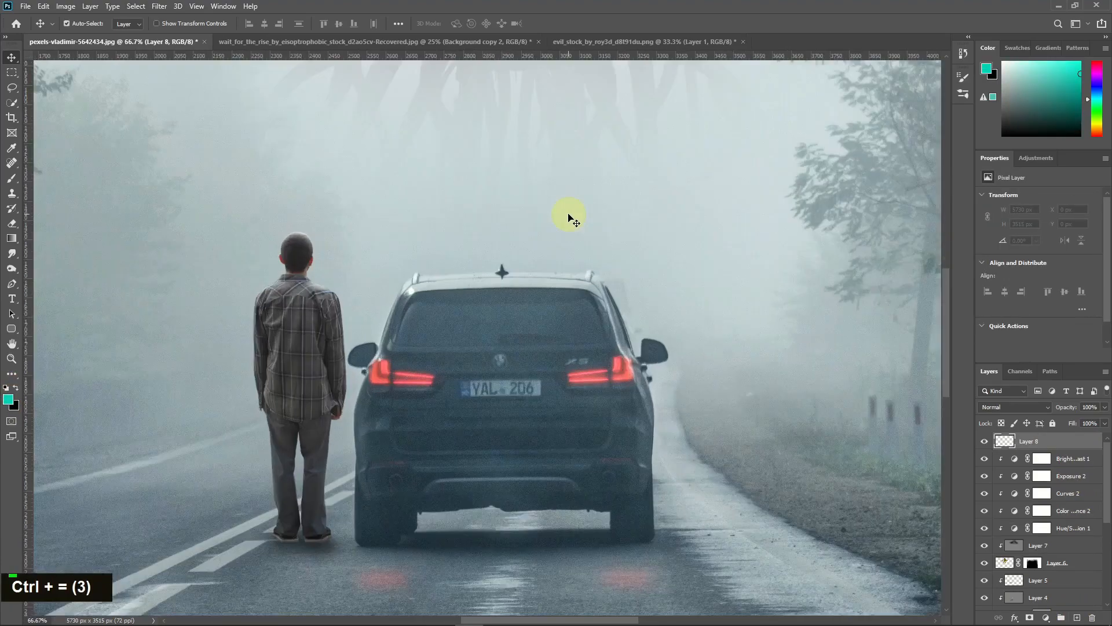
pyautogui.press('space')
pyautogui.moveTo(494, 102); pyautogui.dragTo(527, 402)
pyautogui.moveTo(513, 255); pyautogui.dragTo(514, 318)
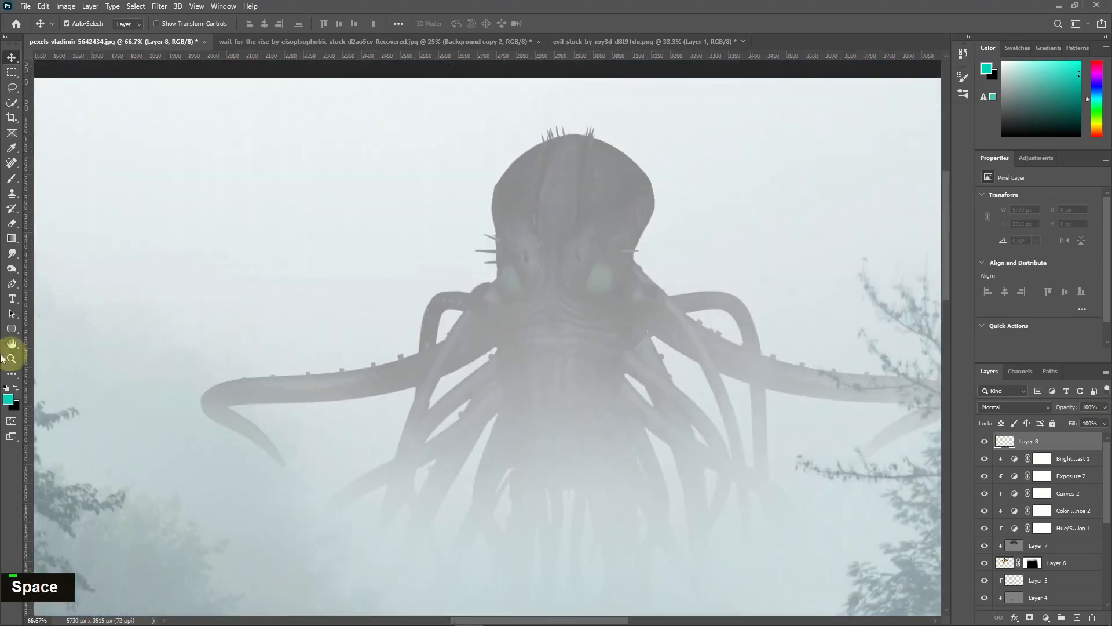
pyautogui.click(12, 360)
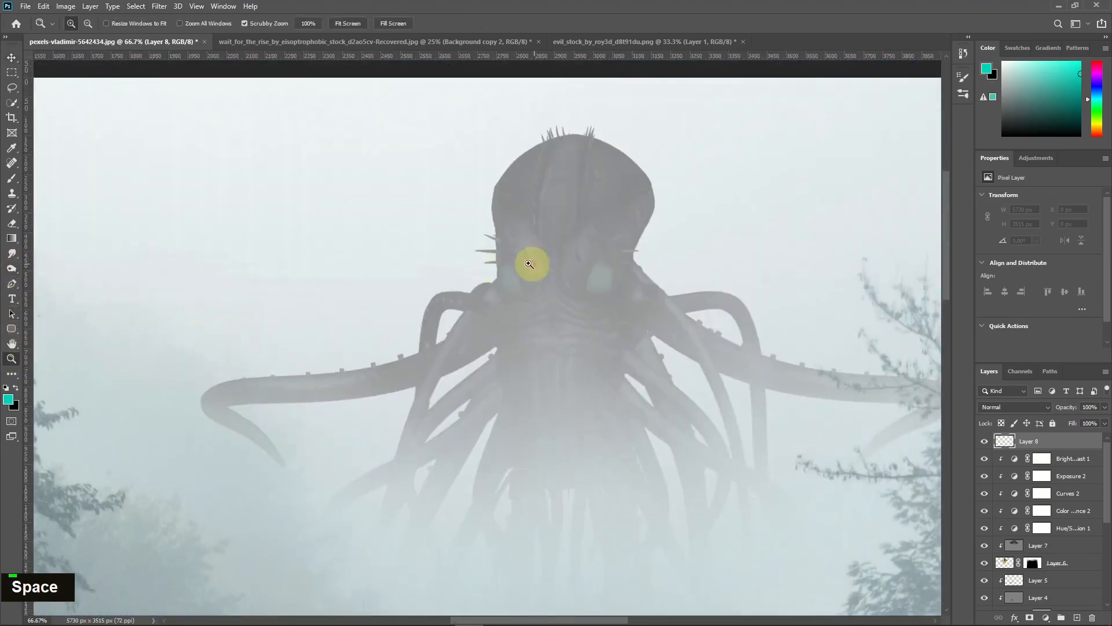
pyautogui.moveTo(509, 268); pyautogui.dragTo(529, 303)
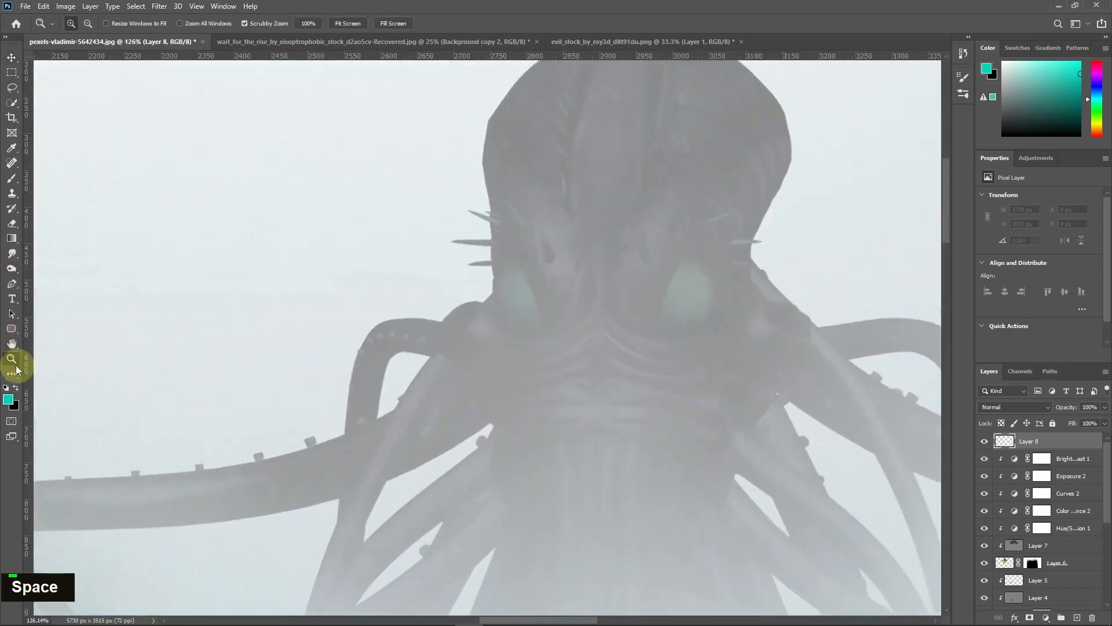
pyautogui.click(11, 284)
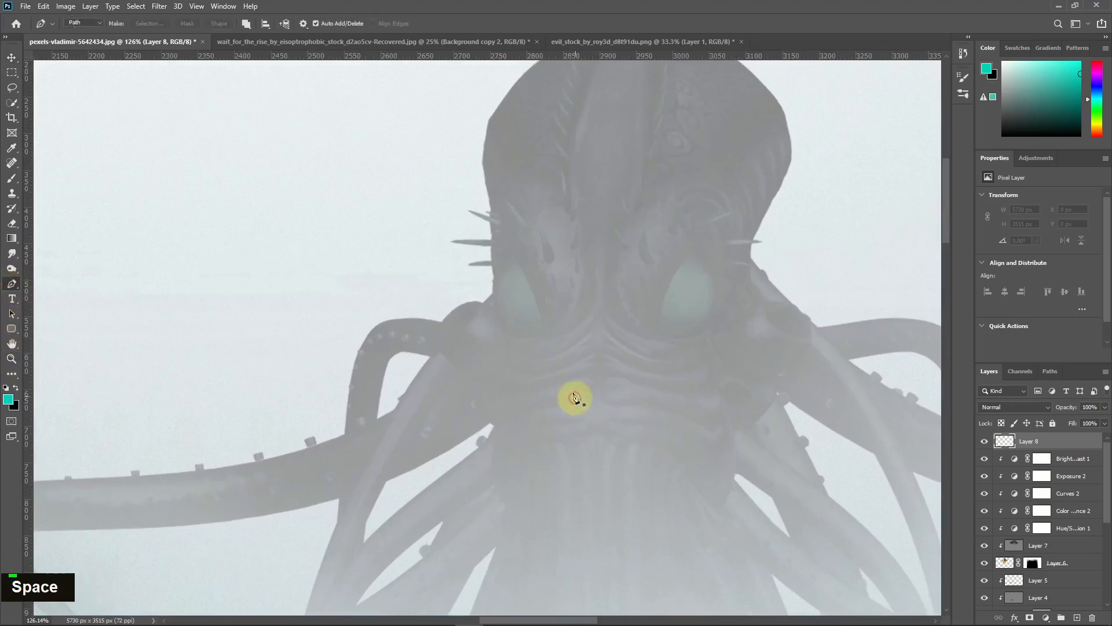
pyautogui.click(538, 322)
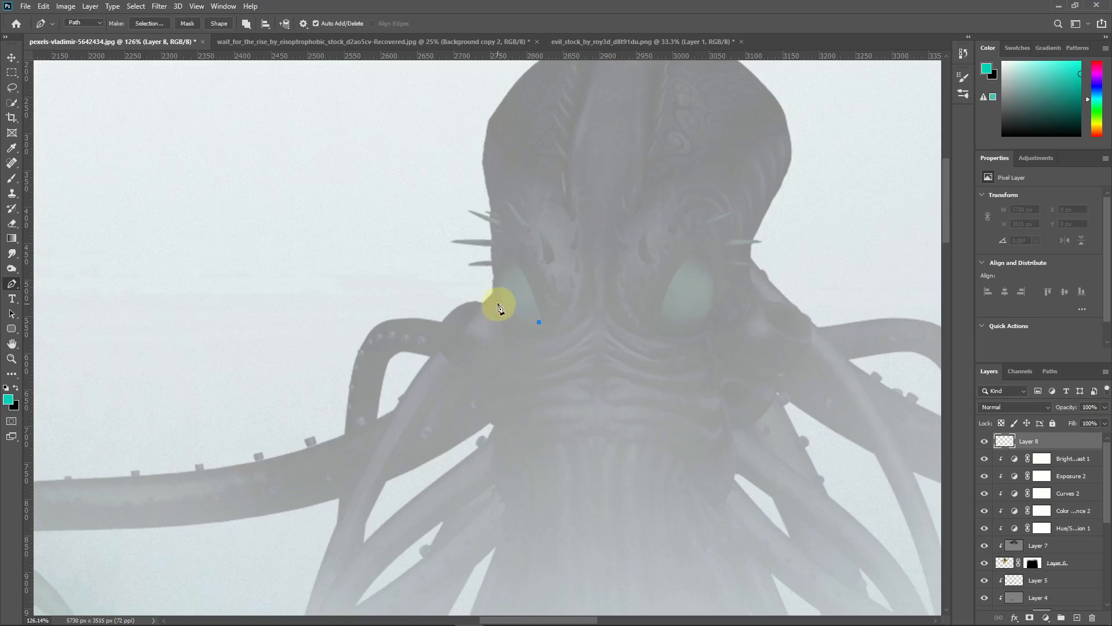
pyautogui.moveTo(498, 299); pyautogui.dragTo(518, 255)
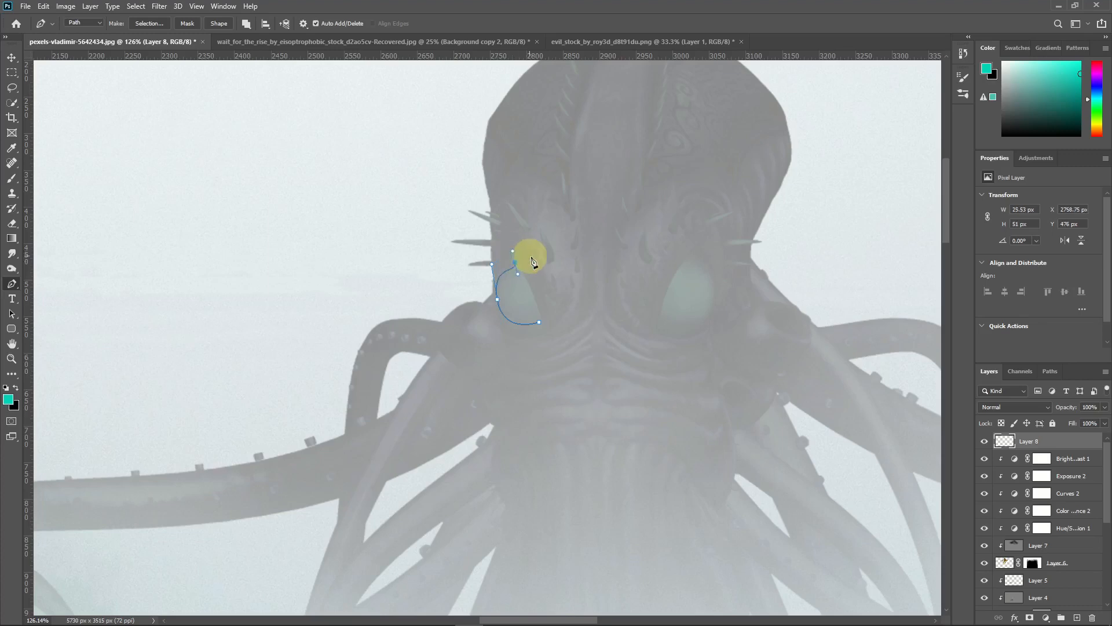
pyautogui.hotkey('ctrl', 'z')
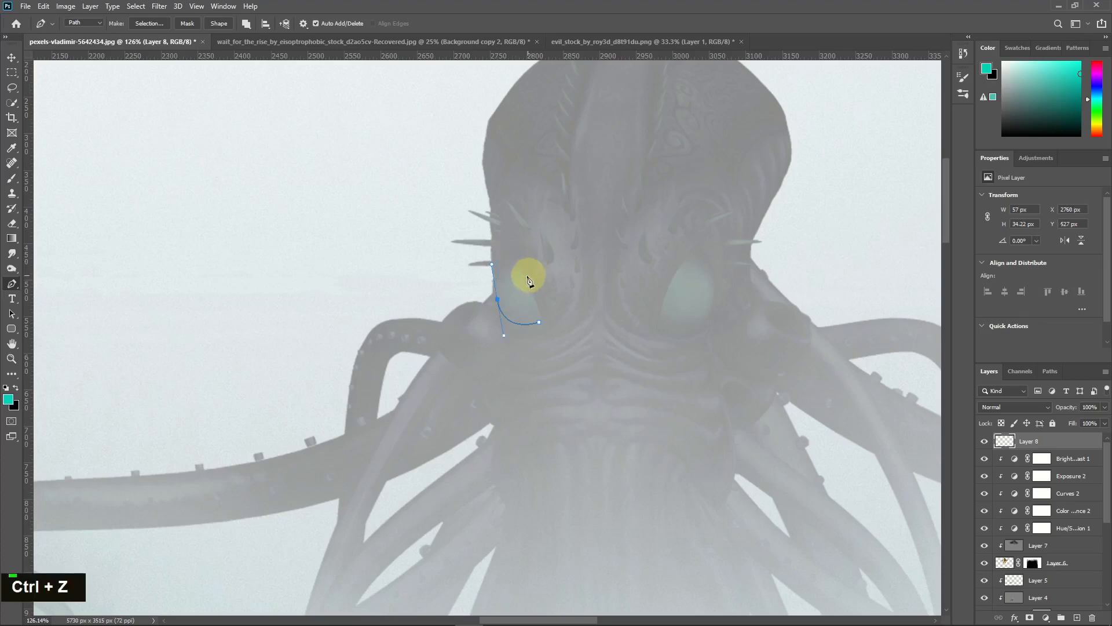
pyautogui.keyDown('alt'); pyautogui.click(497, 299); pyautogui.keyUp('alt')
pyautogui.moveTo(510, 265); pyautogui.dragTo(515, 260)
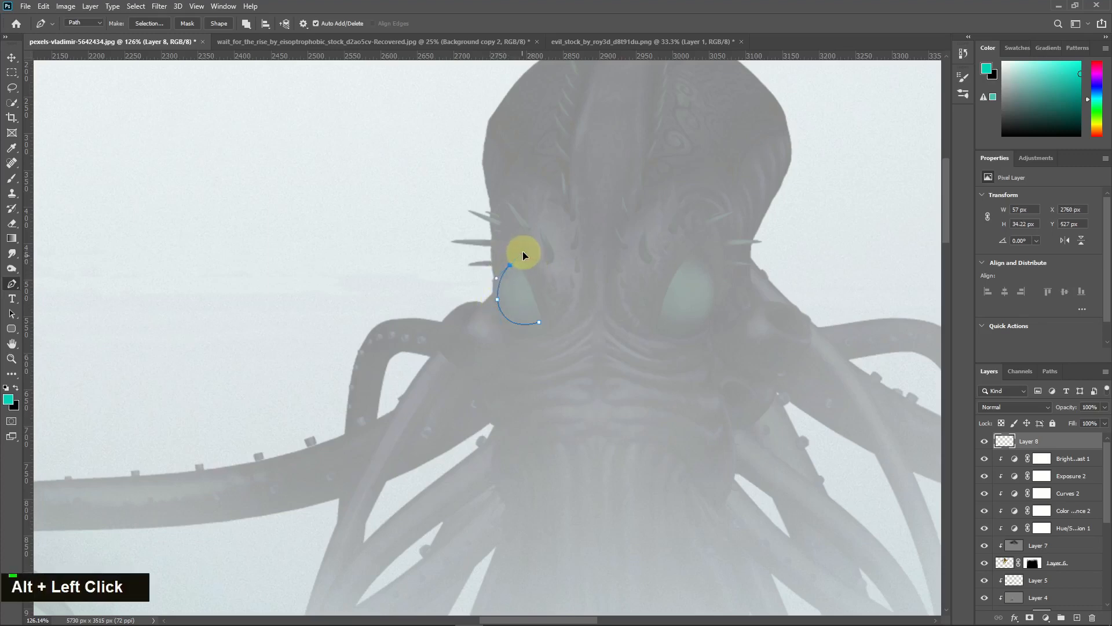
pyautogui.keyDown('alt'); pyautogui.click(510, 266); pyautogui.keyUp('alt')
pyautogui.moveTo(518, 266); pyautogui.dragTo(522, 275)
pyautogui.click(539, 309)
pyautogui.moveTo(538, 317); pyautogui.dragTo(556, 338)
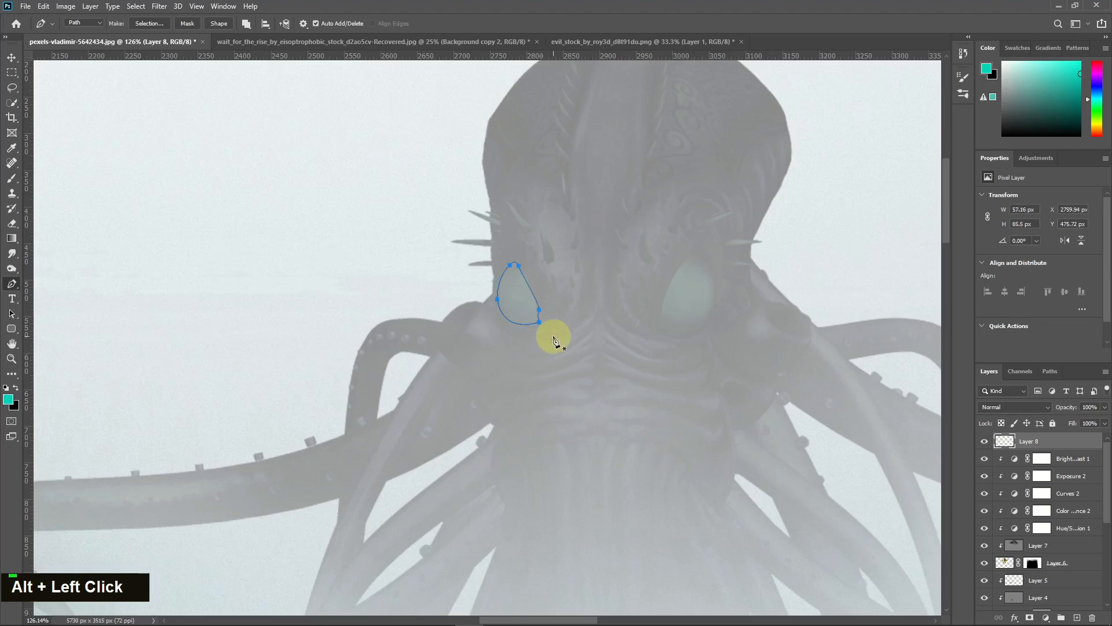
pyautogui.hotkey('ctrl', 'z')
pyautogui.keyDown('alt'); pyautogui.click(538, 322); pyautogui.keyUp('alt')
# - Outline the creature's right eye with a second closed Pen tool path
pyautogui.click(682, 321)
pyautogui.moveTo(661, 309); pyautogui.dragTo(714, 281)
pyautogui.click(707, 317)
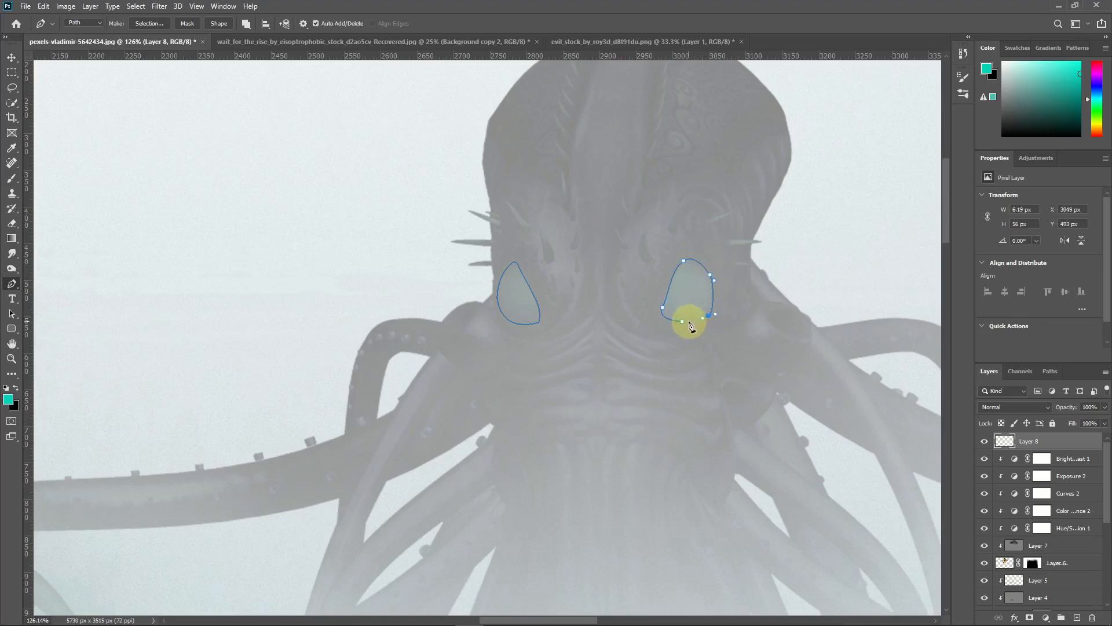
pyautogui.moveTo(684, 321); pyautogui.dragTo(683, 321)
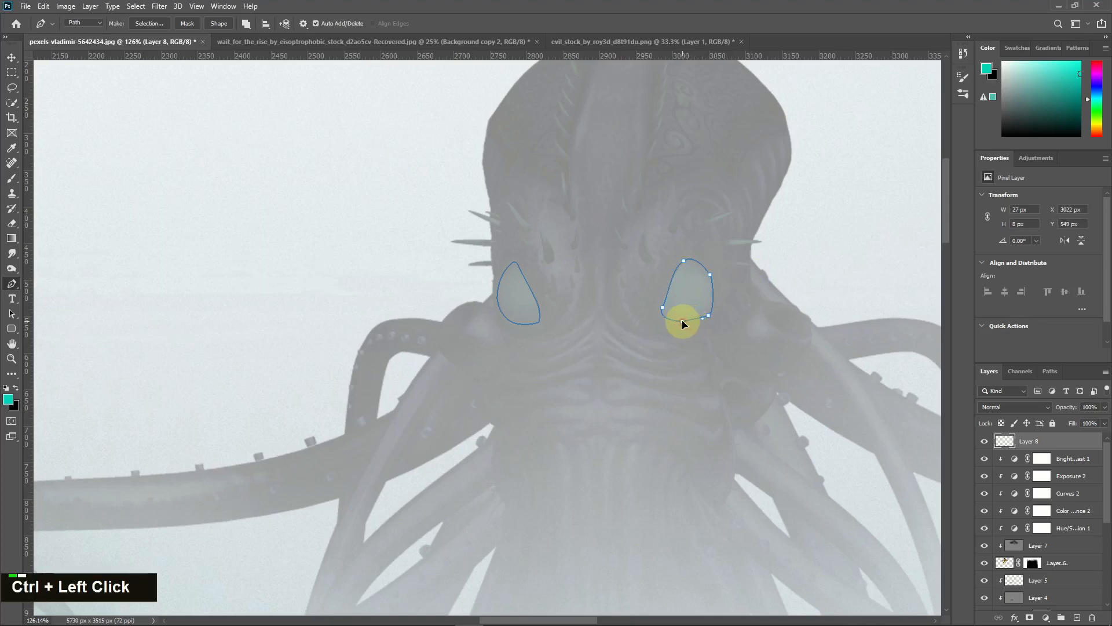
# - Refine the lower edge of the creature's right eye path and convert both eye paths into a selection
pyautogui.click(694, 320)
pyautogui.keyDown('ctrl'); pyautogui.click(698, 326); pyautogui.keyUp('ctrl')
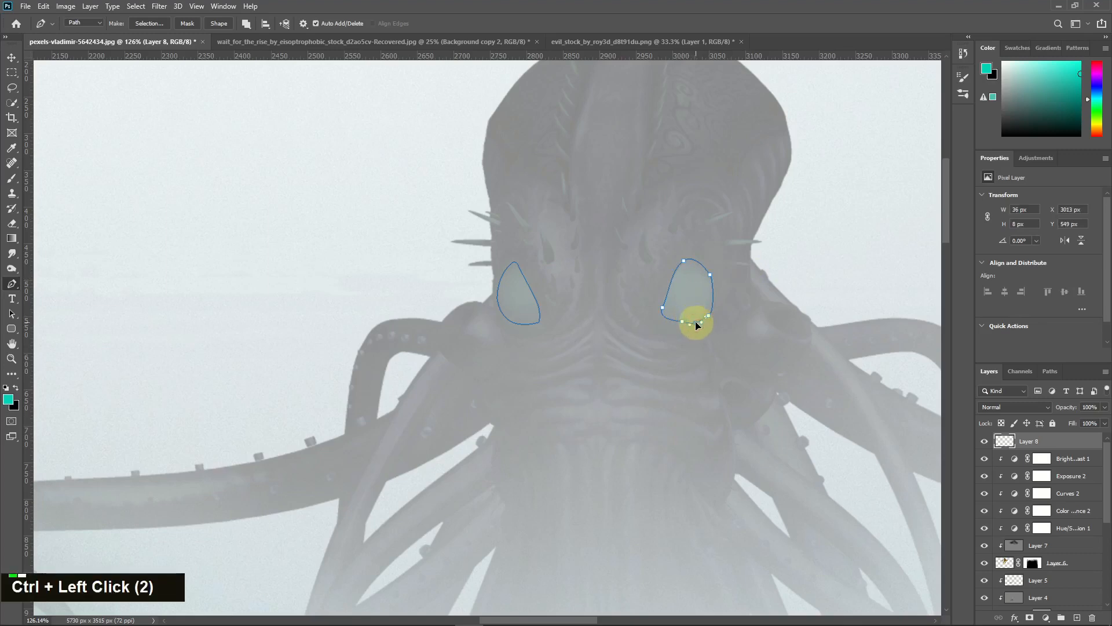
pyautogui.hotkey('ctrl', 'Return')
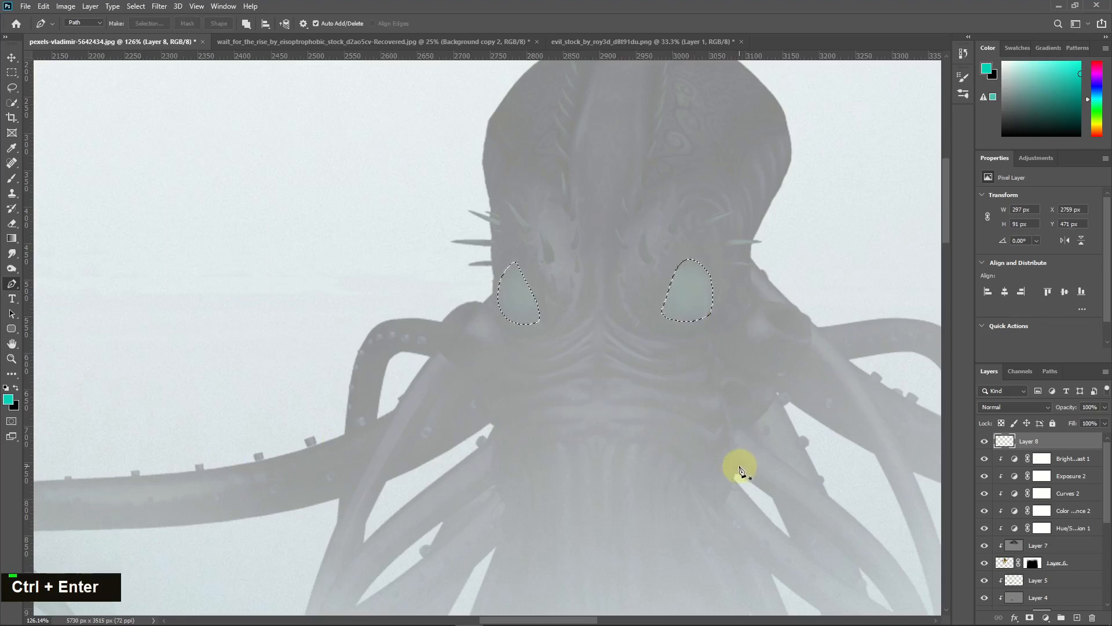
# - Fill both selected eyes with the teal foreground colour and remove the selection
pyautogui.hotkey('alt', 'BackSpace')
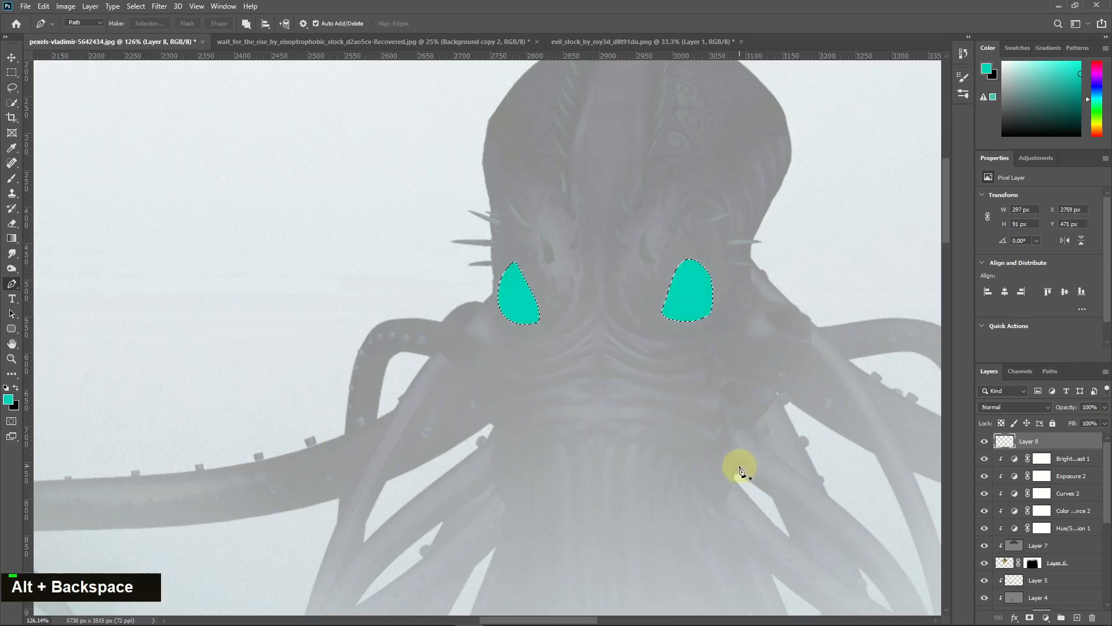
pyautogui.click(11, 58)
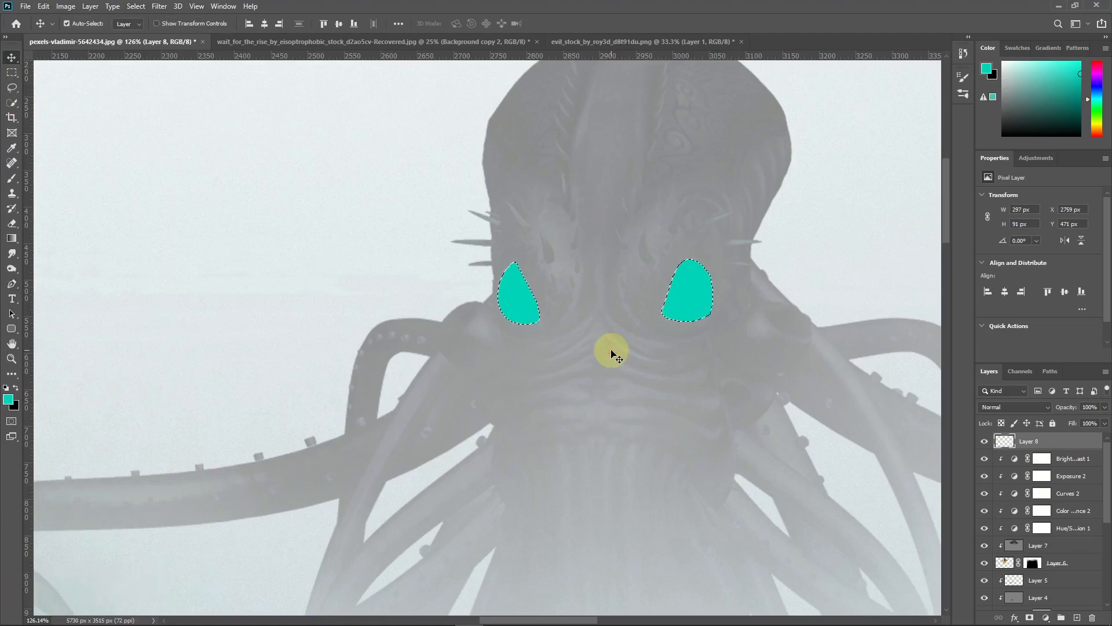
pyautogui.hotkey('ctrl', '-')
pyautogui.hotkey('ctrl', '-')
pyautogui.hotkey('ctrl', '-')
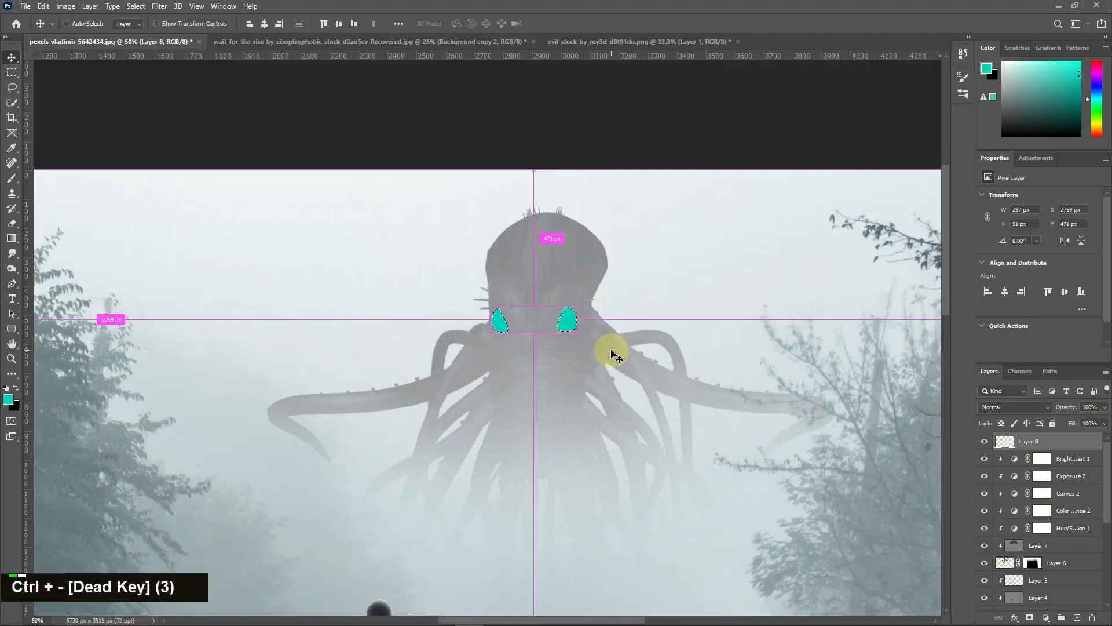
pyautogui.hotkey('ctrl', '-')
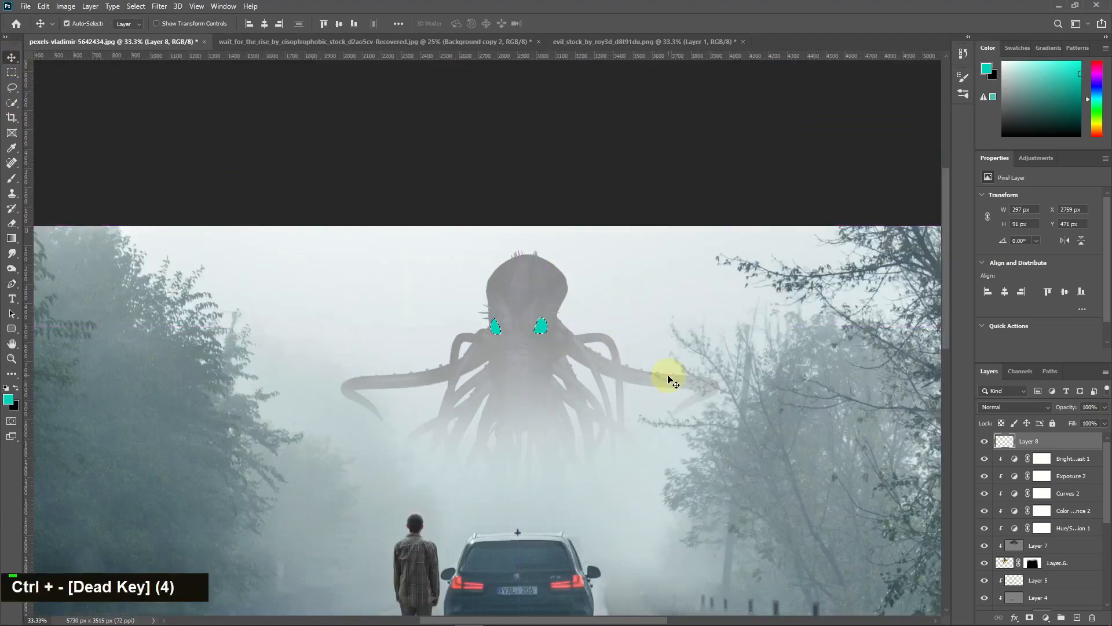
pyautogui.hotkey('ctrl', 'd')
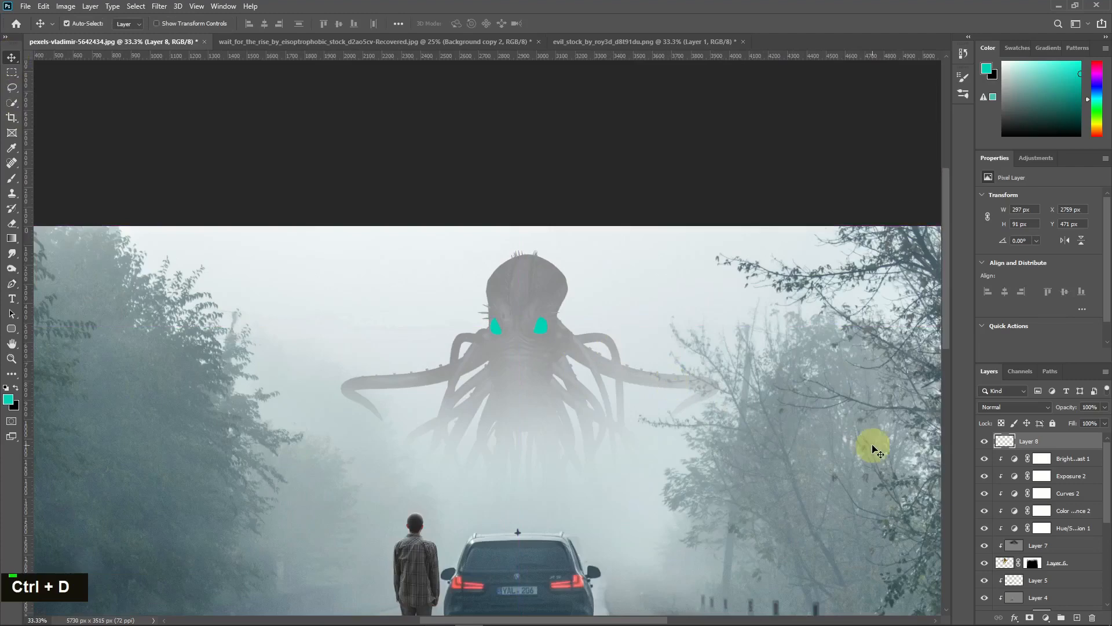
# - Set the teal eye layer's blend mode to Overlay and its opacity to 88%
pyautogui.click(1039, 413)
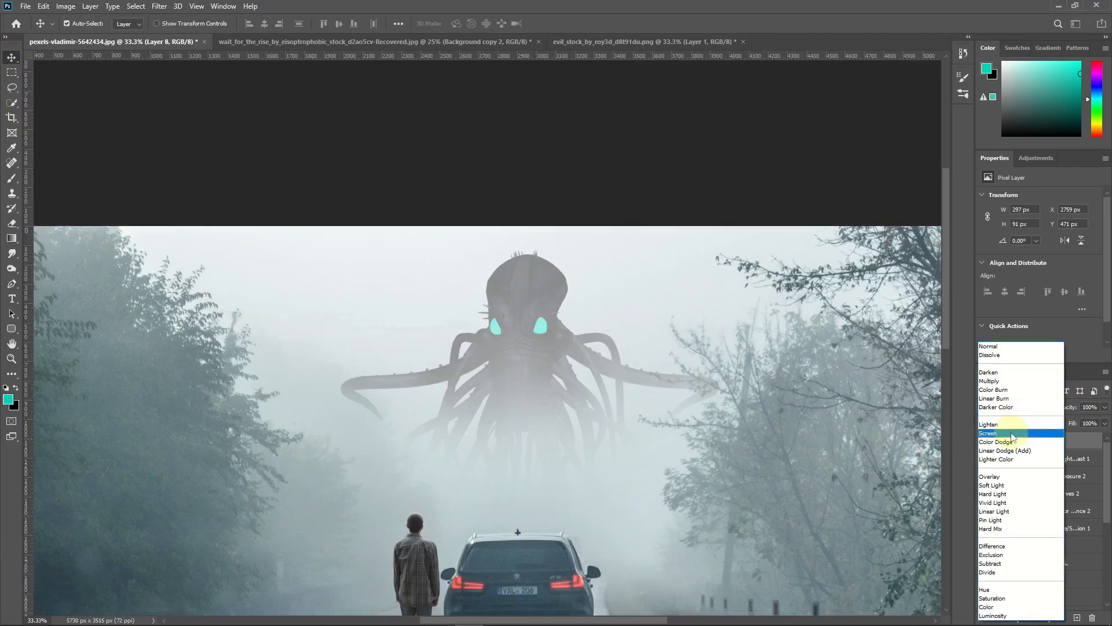
pyautogui.click(1006, 476)
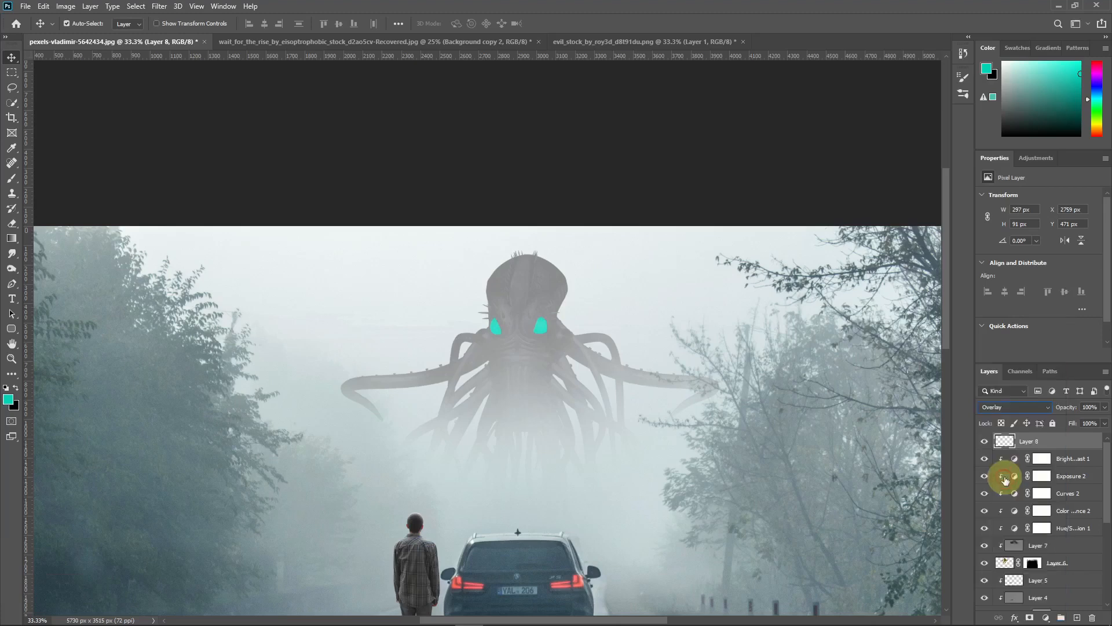
pyautogui.click(1104, 407)
pyautogui.moveTo(1102, 426); pyautogui.dragTo(1096, 424)
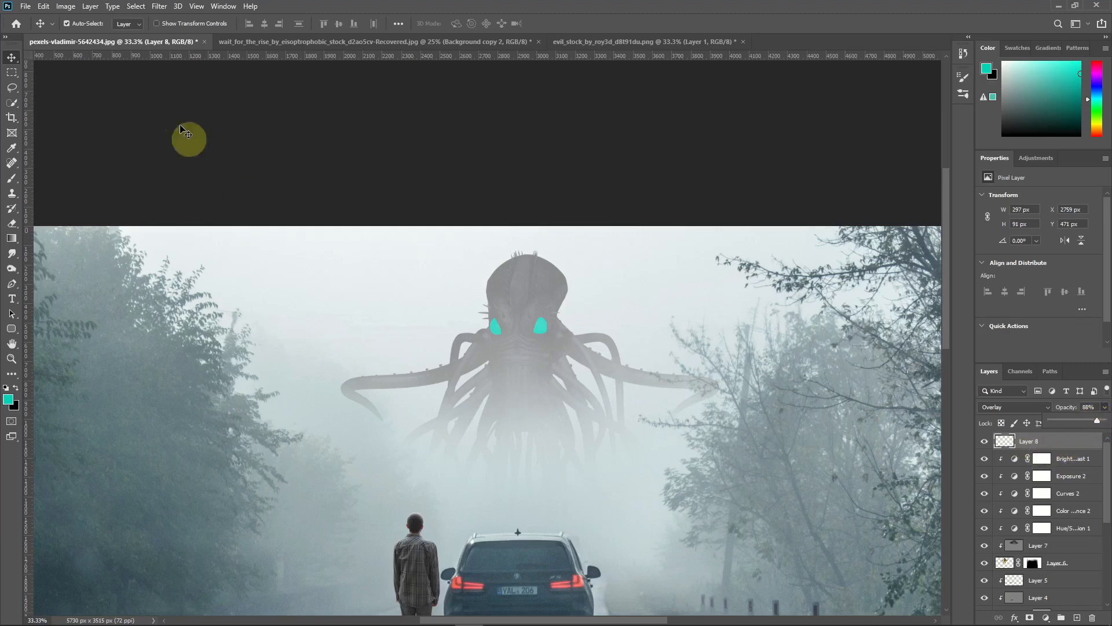
# - Soften the teal eyes with a Gaussian Blur of 3.7 pixels radius
pyautogui.click(168, 8)
pyautogui.moveTo(183, 137)
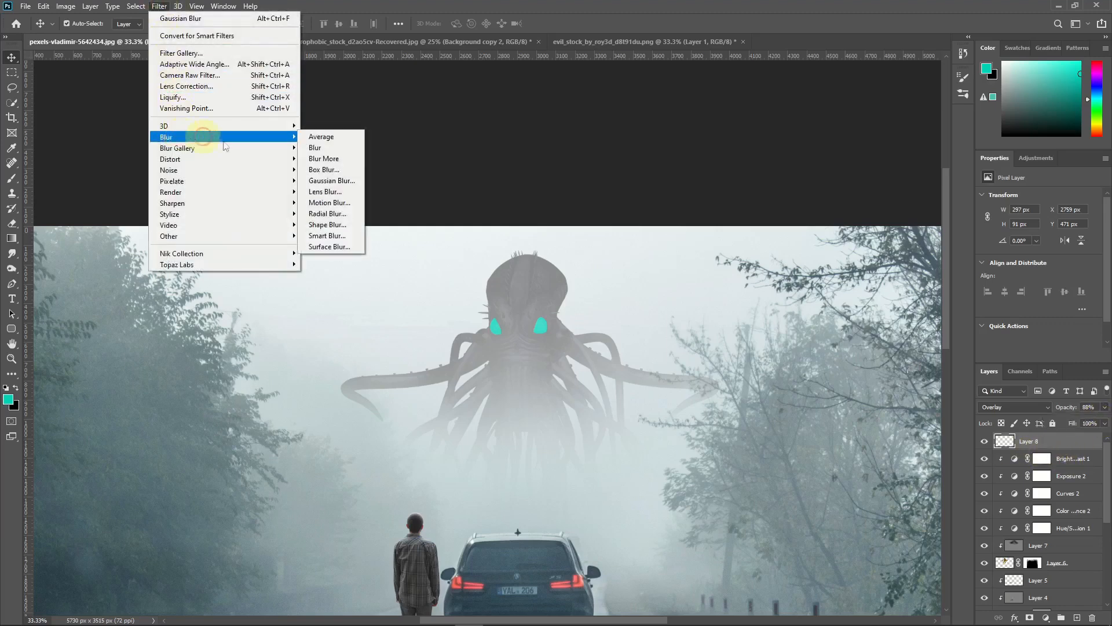
pyautogui.click(348, 184)
pyautogui.moveTo(703, 295)
pyautogui.mouseDown()
pyautogui.moveTo(718, 294)
pyautogui.moveTo(686, 297)
pyautogui.mouseUp()
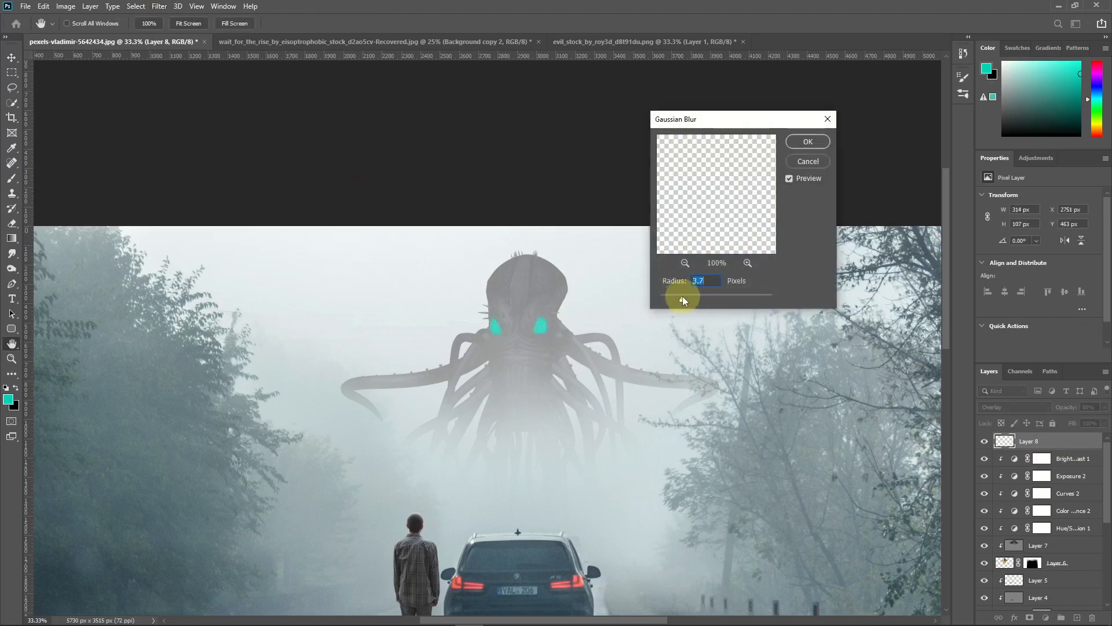
pyautogui.press('Return')
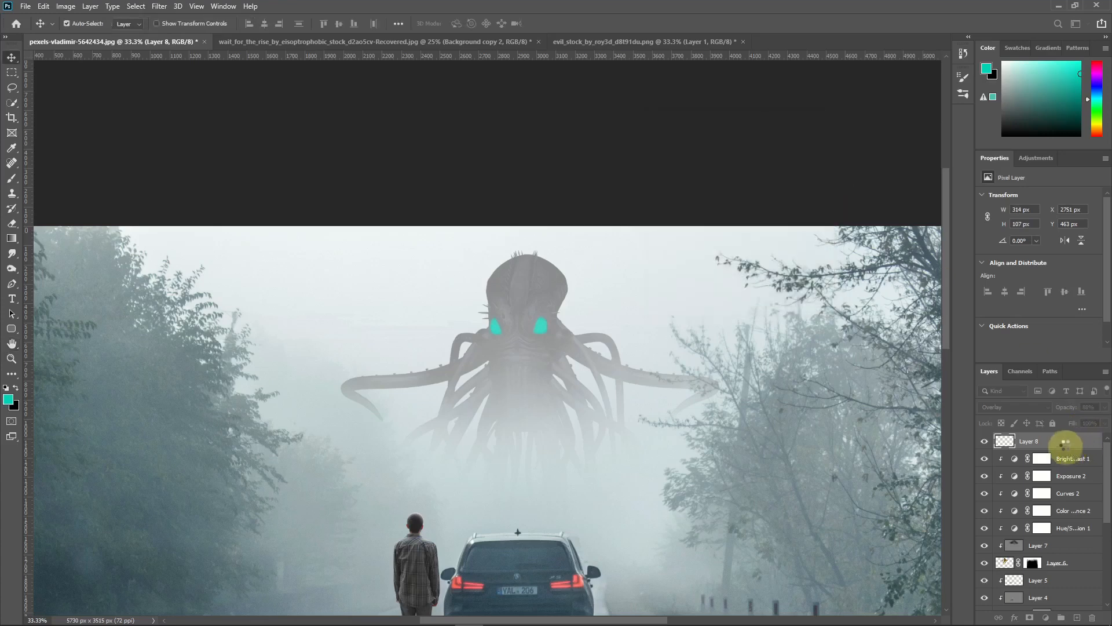
# - Duplicate the eye layer, placing the copy below the original, and apply a stronger Gaussian Blur to the copy
pyautogui.moveTo(1072, 446); pyautogui.dragTo(1077, 617)
pyautogui.moveTo(1076, 448); pyautogui.dragTo(1079, 470)
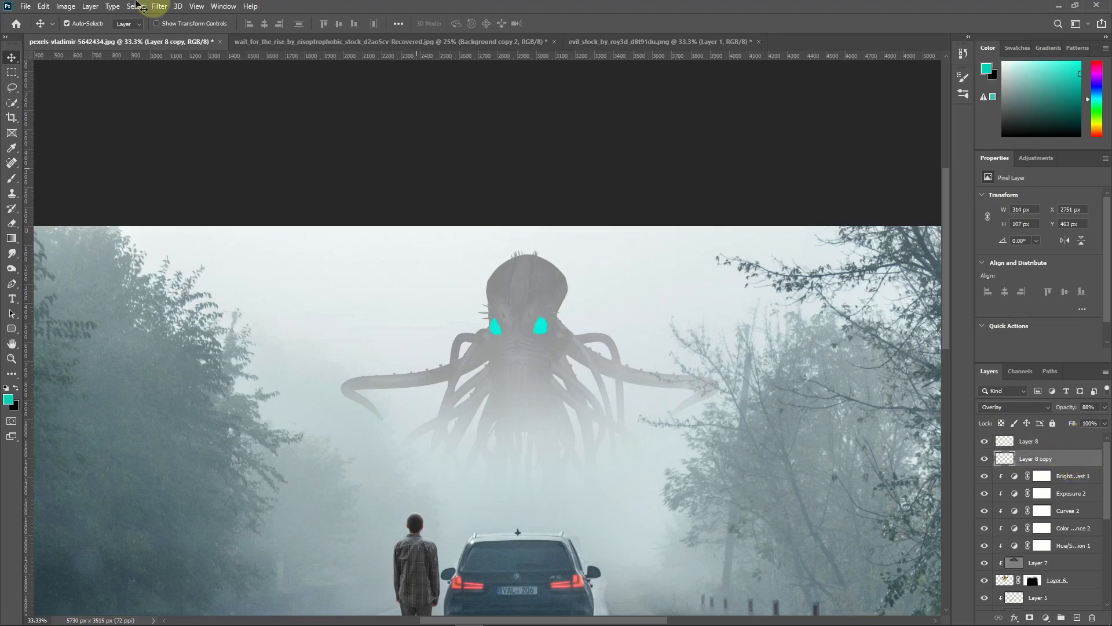
pyautogui.click(157, 7)
pyautogui.moveTo(197, 141)
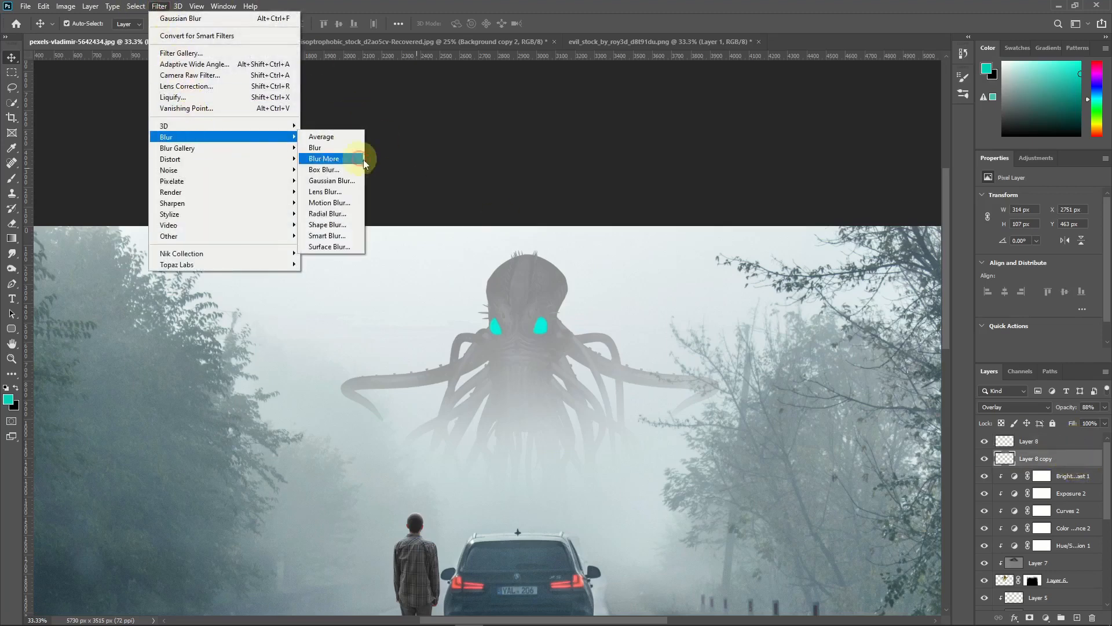
pyautogui.click(330, 180)
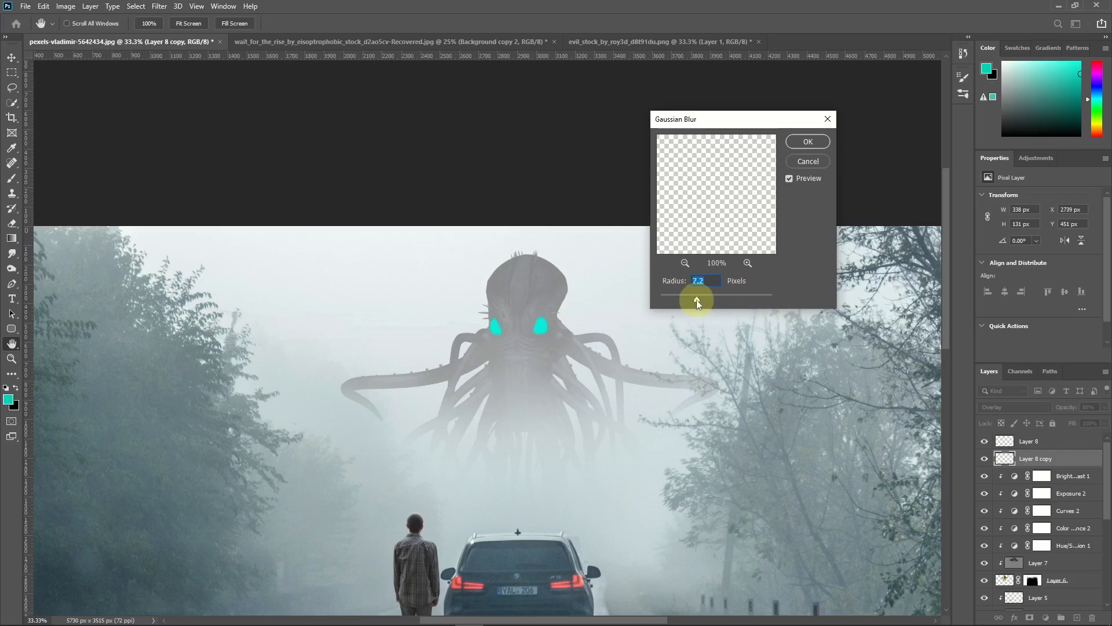
pyautogui.moveTo(696, 299); pyautogui.dragTo(714, 299)
pyautogui.click(811, 142)
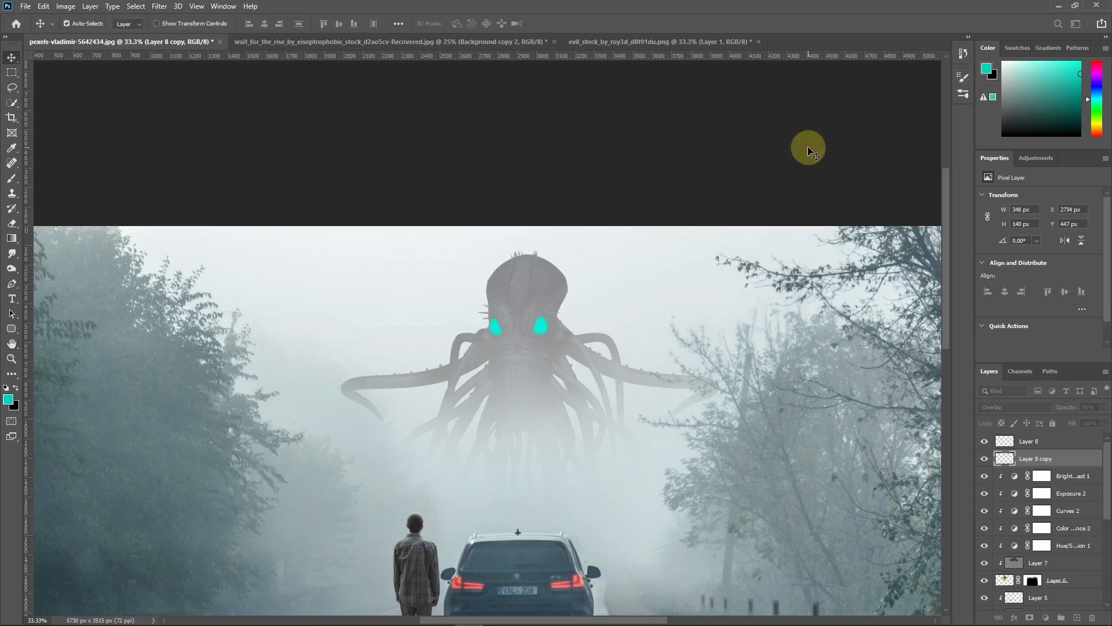
# - Compare the whole composite with the blurred eye copy hidden and shown
pyautogui.hotkey('ctrl', '-')
pyautogui.hotkey('ctrl', '-')
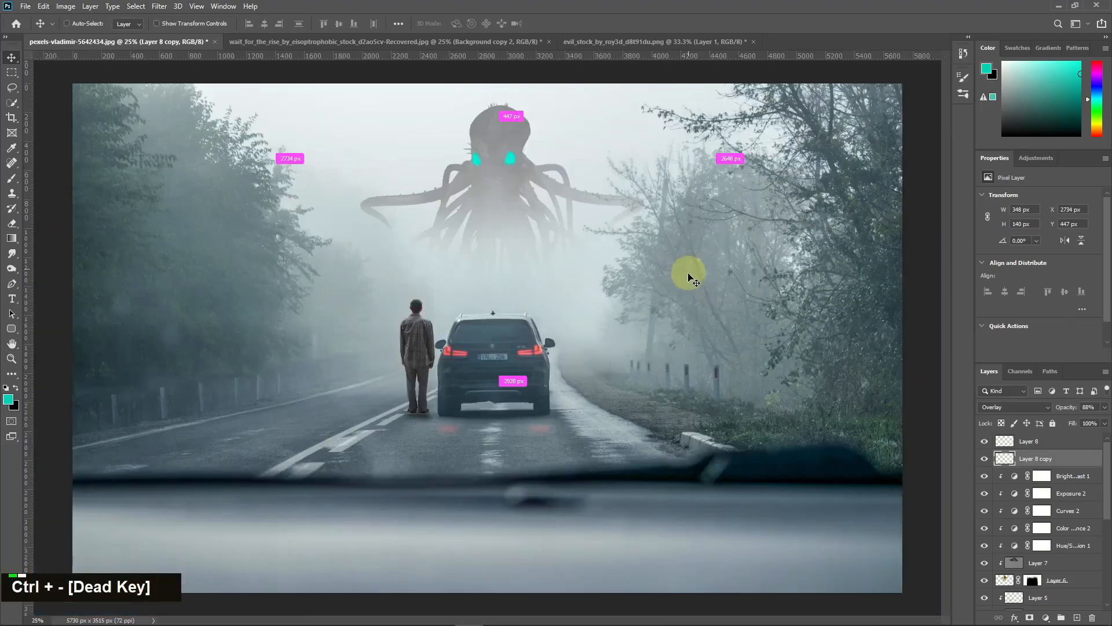
pyautogui.click(984, 459)
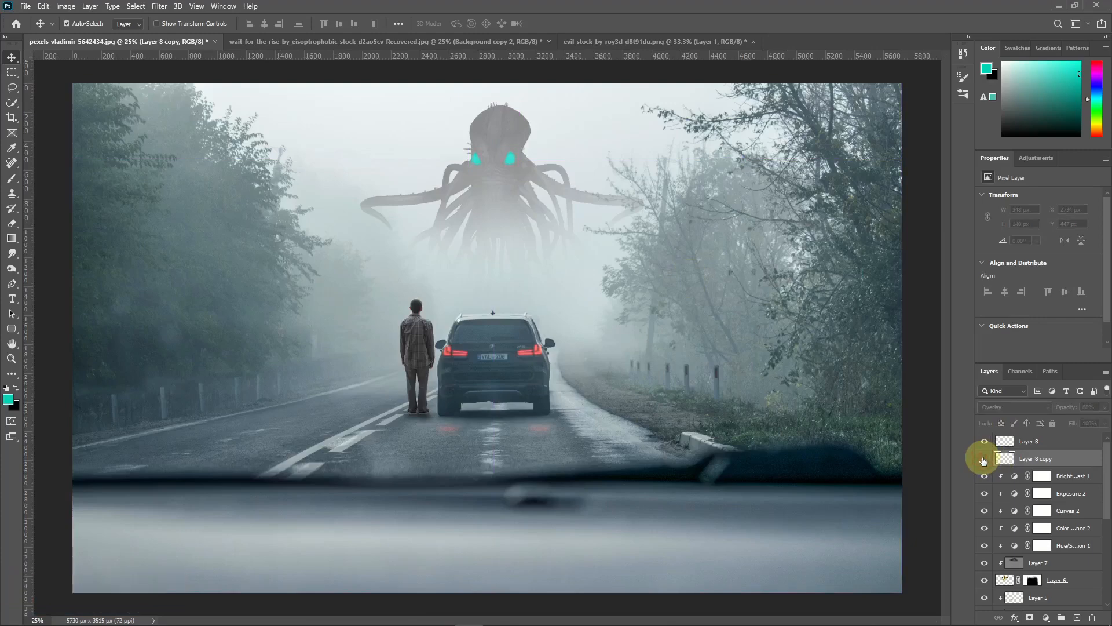
pyautogui.click(983, 460)
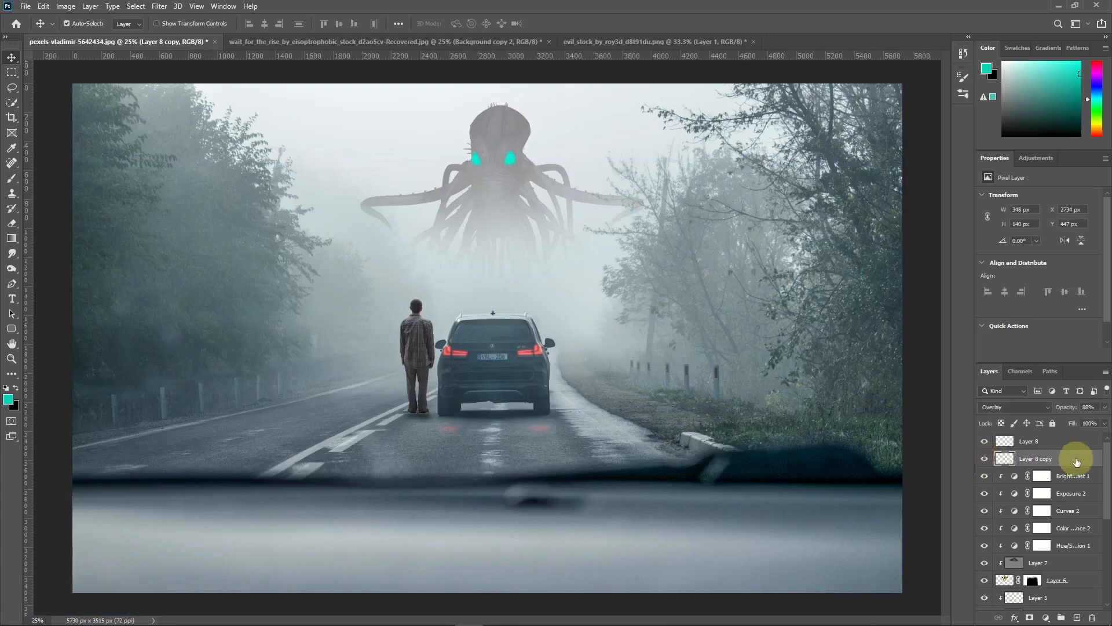
# - Duplicate the blurred eye copy and set the lower of the two copies to Screen blend mode
pyautogui.moveTo(1072, 457); pyautogui.dragTo(1075, 616)
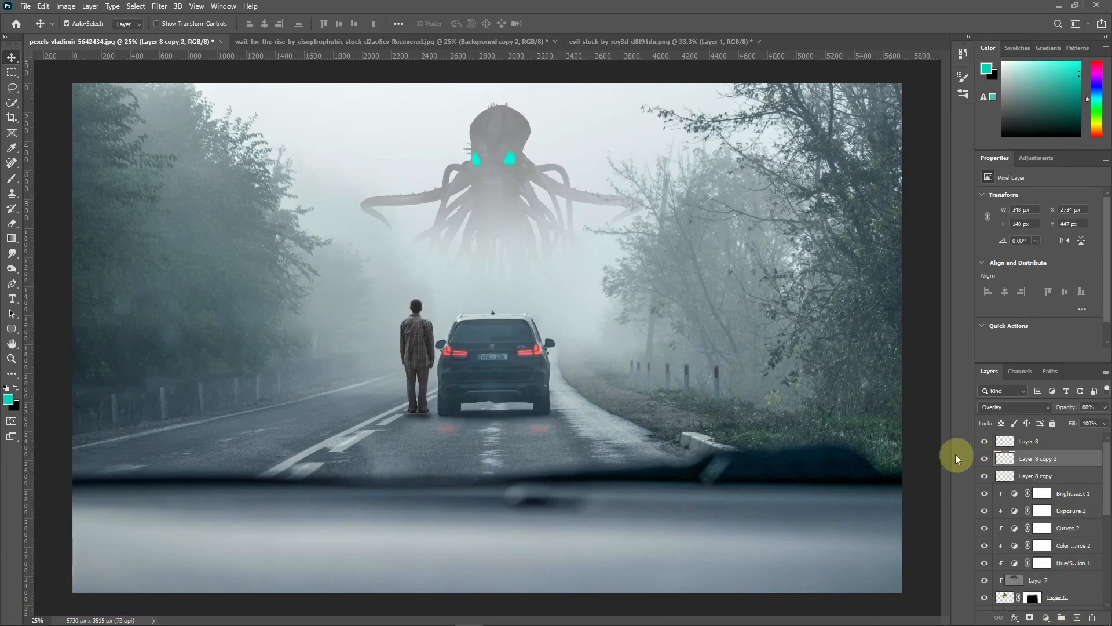
pyautogui.click(1007, 411)
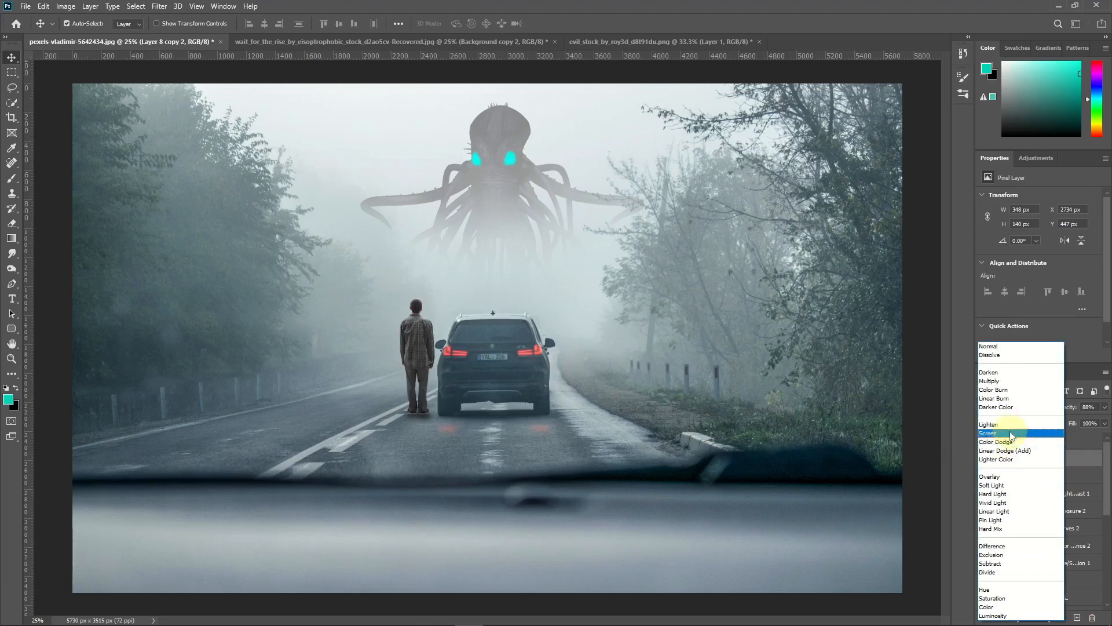
pyautogui.press('Escape')
pyautogui.click(1058, 476)
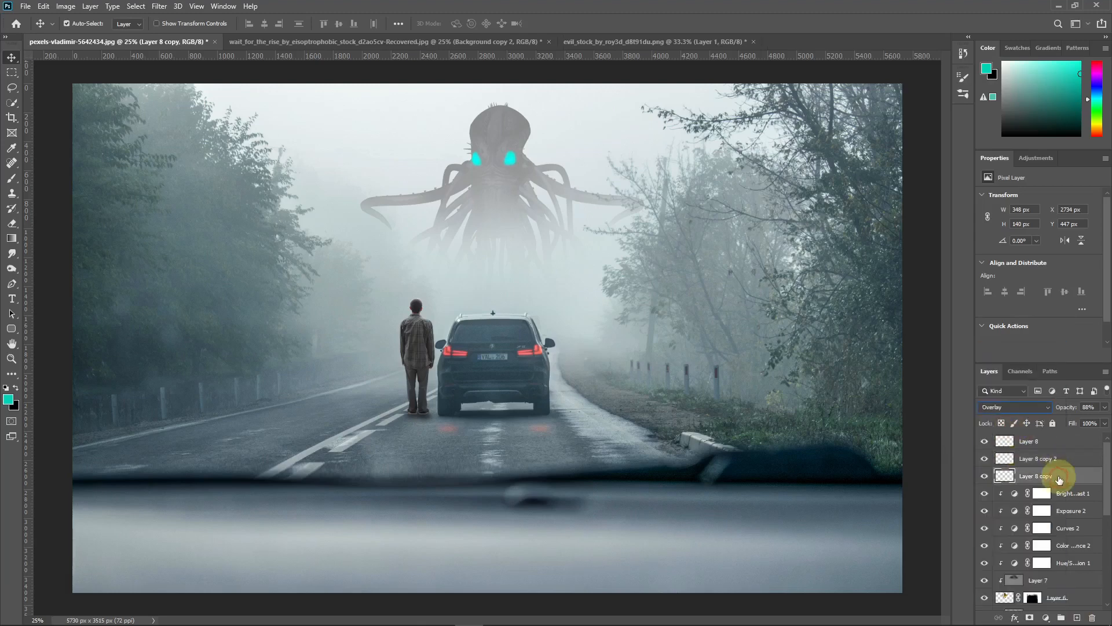
pyautogui.click(1014, 404)
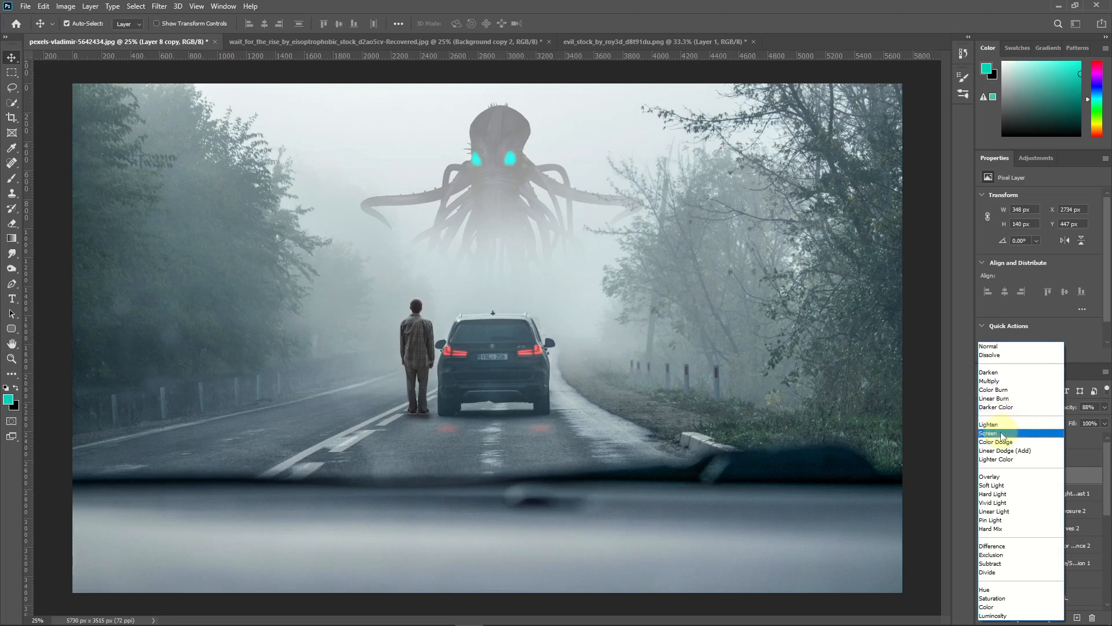
pyautogui.click(1002, 434)
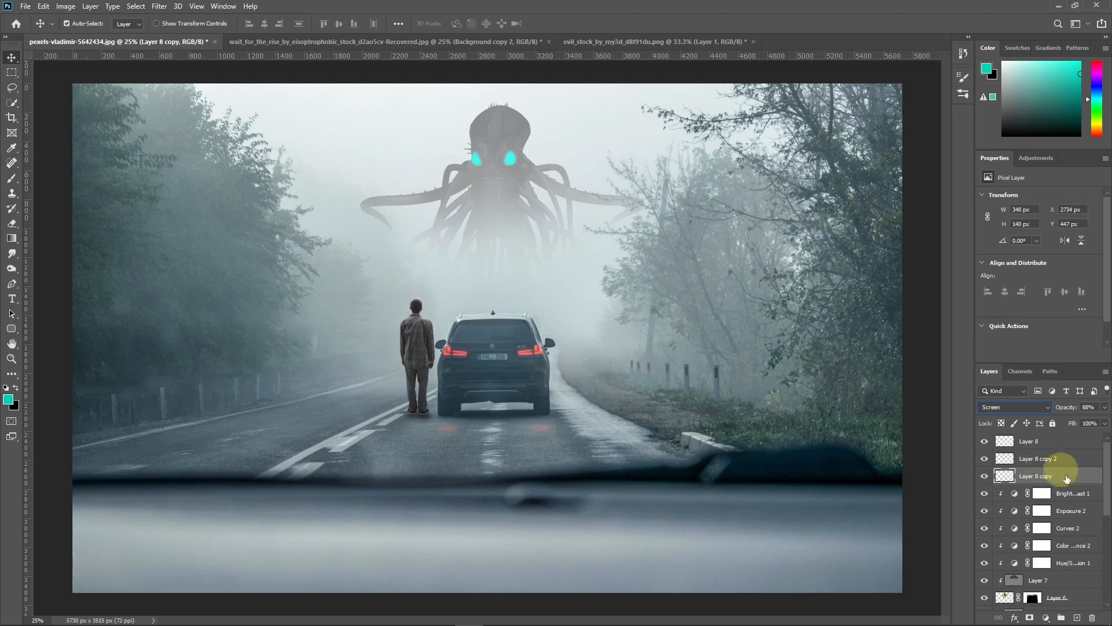
# - Add a Color Balance adjustment above the creature's Brightness/Contrast, clip it to the creature, and shift its midtones toward cyan
pyautogui.click(1080, 500)
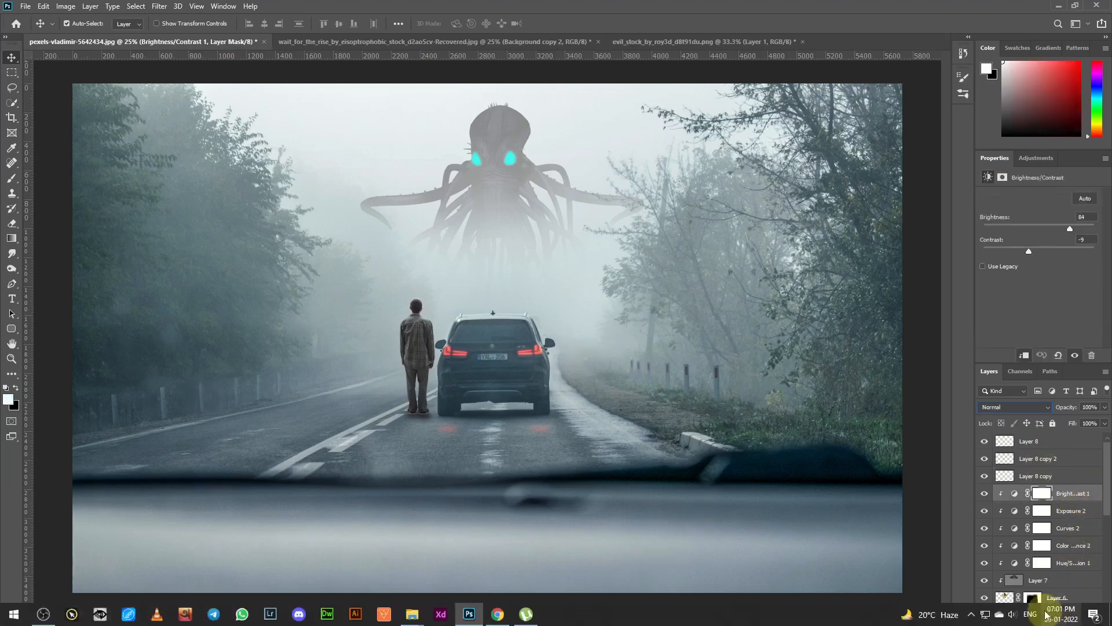
pyautogui.click(1045, 619)
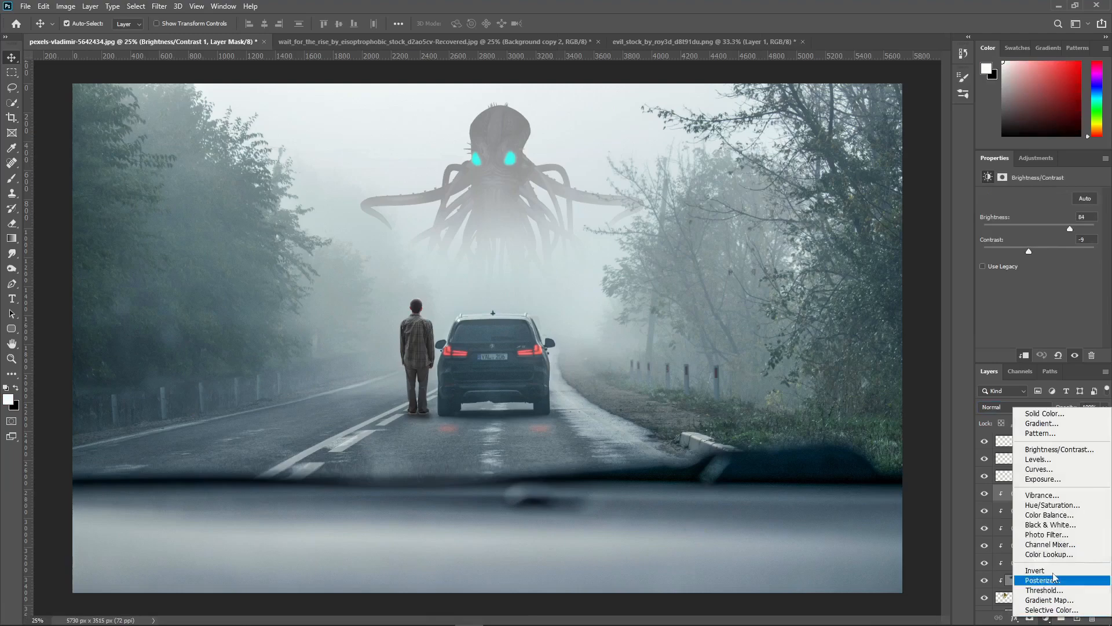
pyautogui.click(1062, 521)
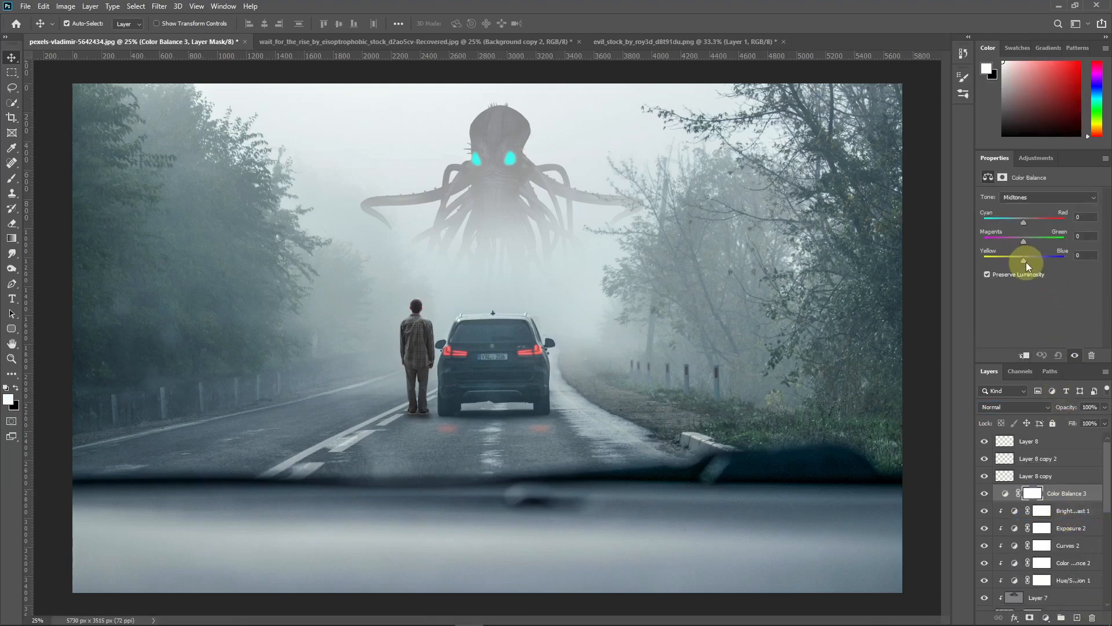
pyautogui.click(1047, 260)
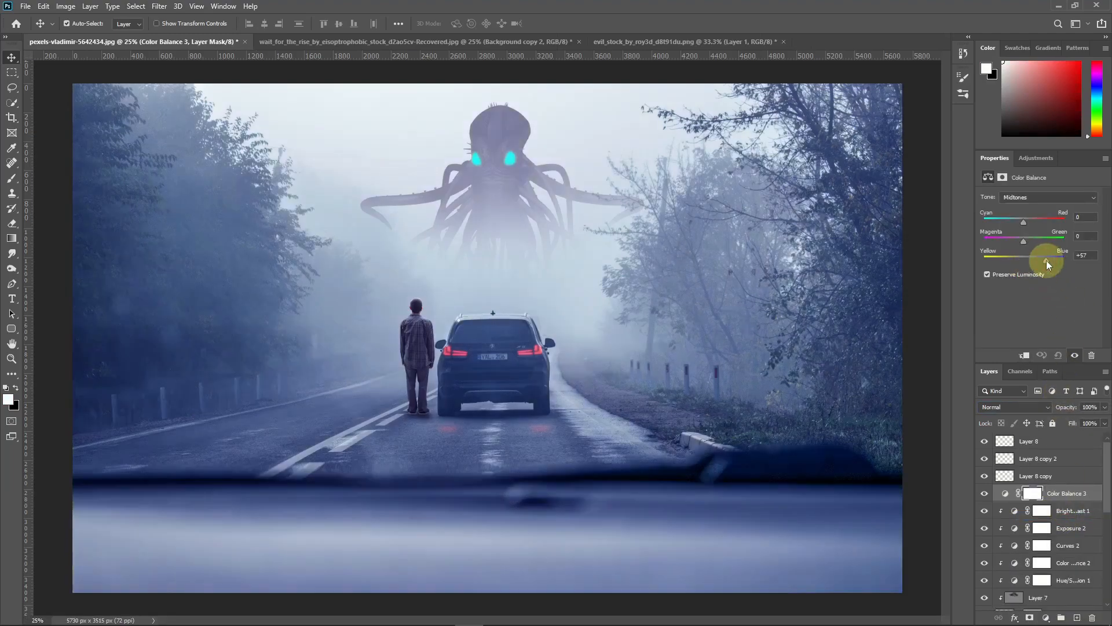
pyautogui.moveTo(1046, 260); pyautogui.dragTo(1044, 261)
pyautogui.click(1024, 355)
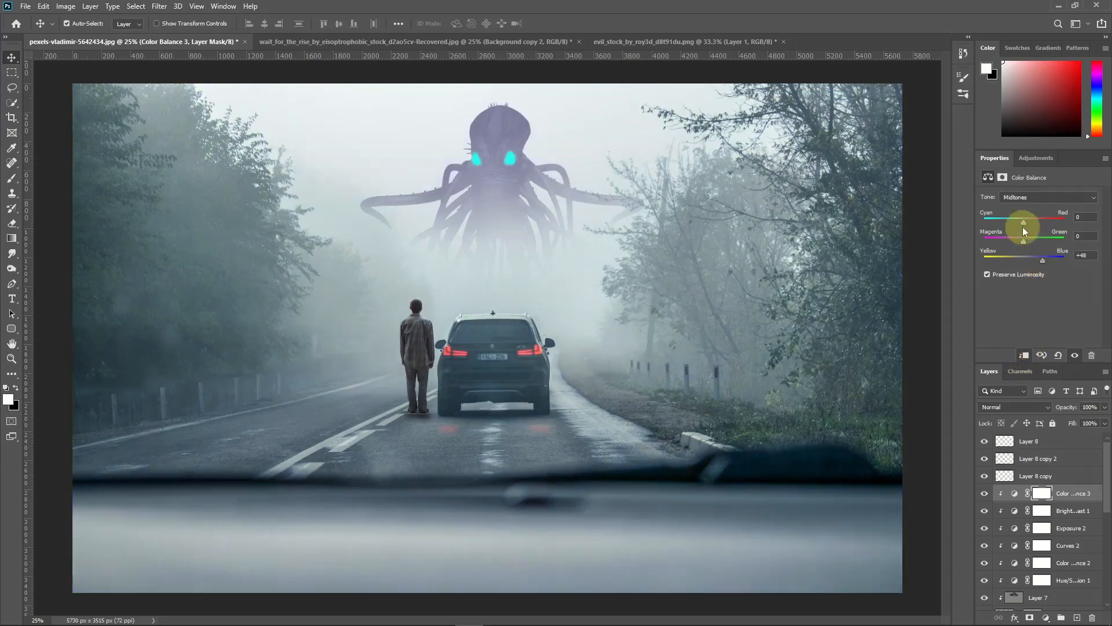
pyautogui.moveTo(1004, 229); pyautogui.dragTo(995, 231)
pyautogui.moveTo(1039, 257); pyautogui.dragTo(1020, 257)
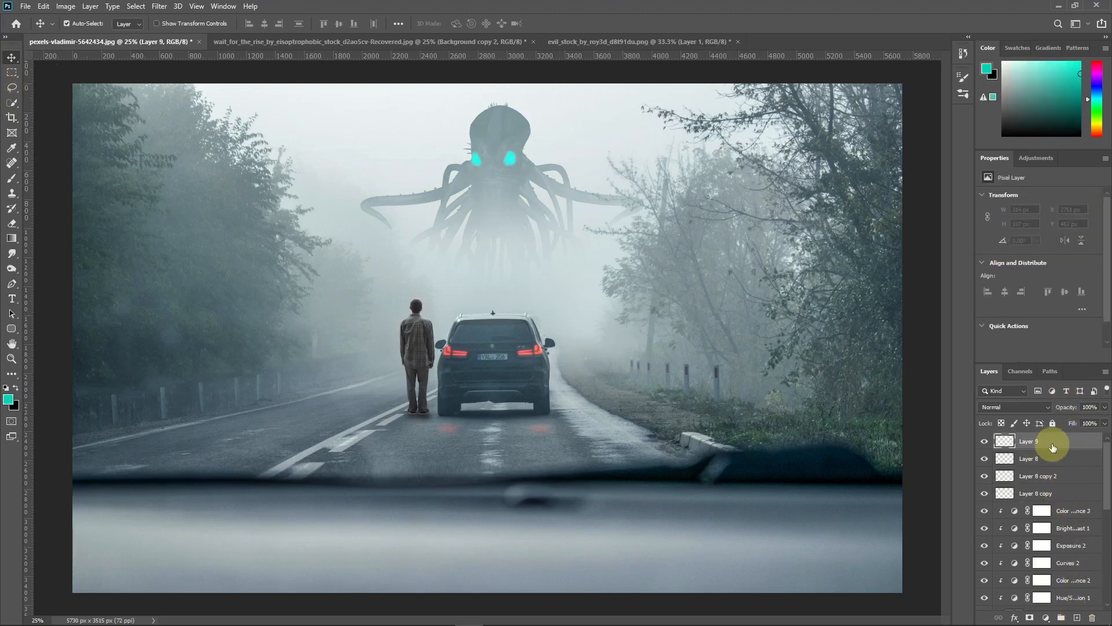
# - Stamp all visible layers into the empty top layer and open Color Efex Pro 4 on it
pyautogui.hotkey('ctrl', 'alt', 'shift', 'e')
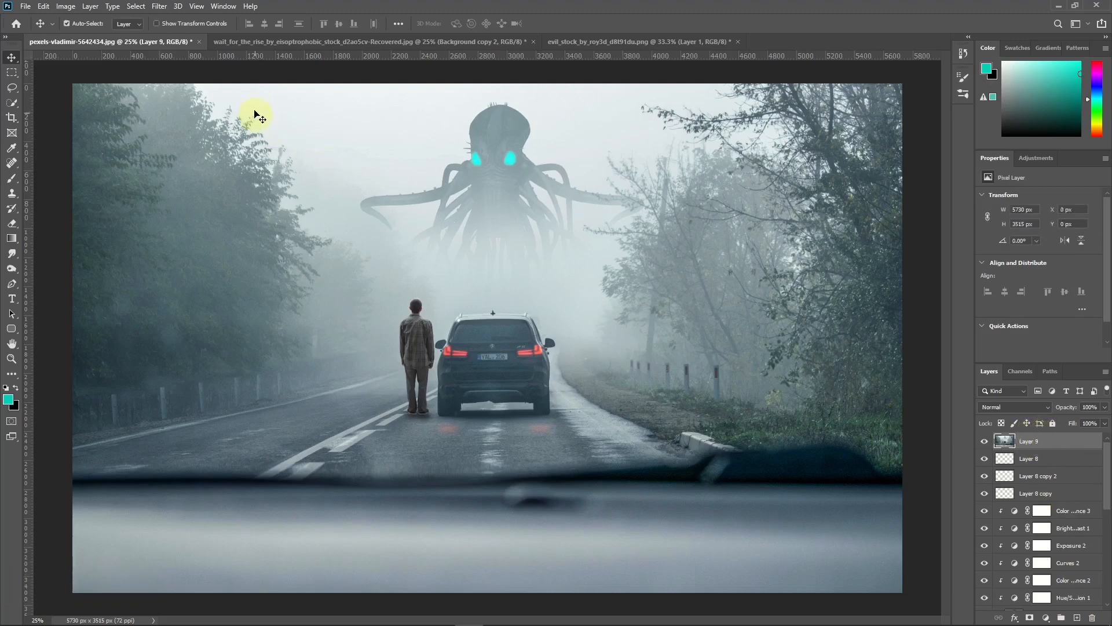
pyautogui.click(159, 6)
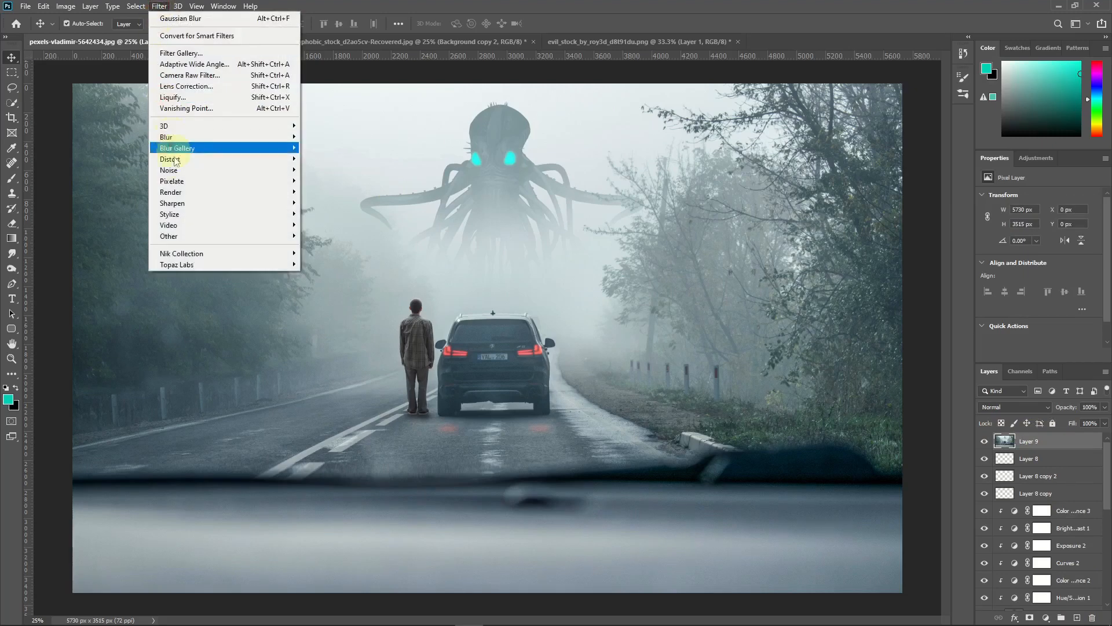
pyautogui.moveTo(187, 254)
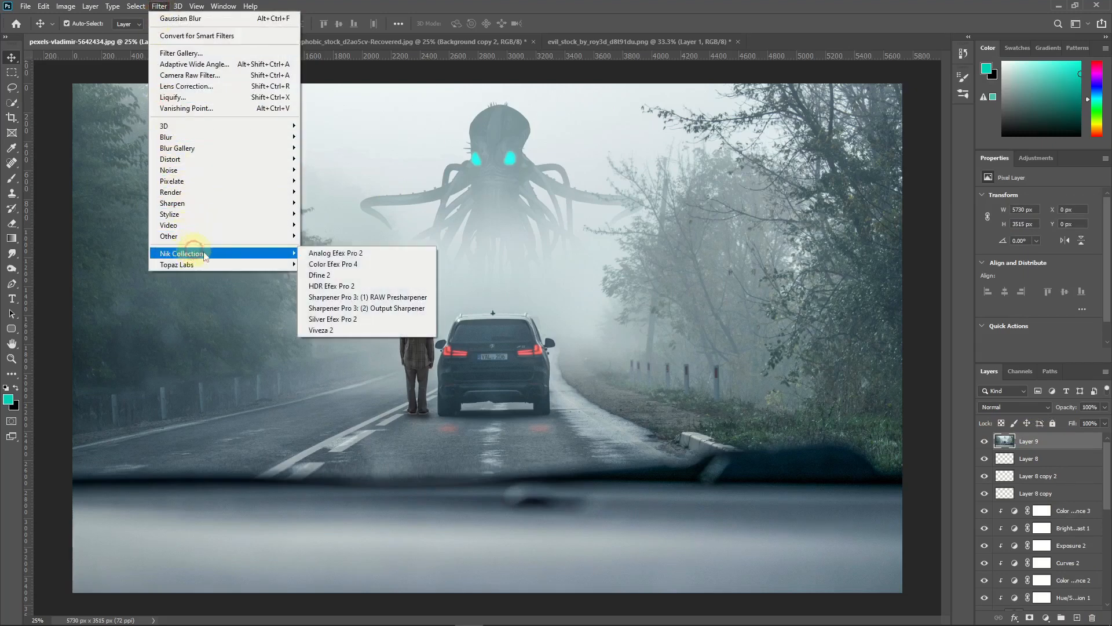
pyautogui.click(356, 266)
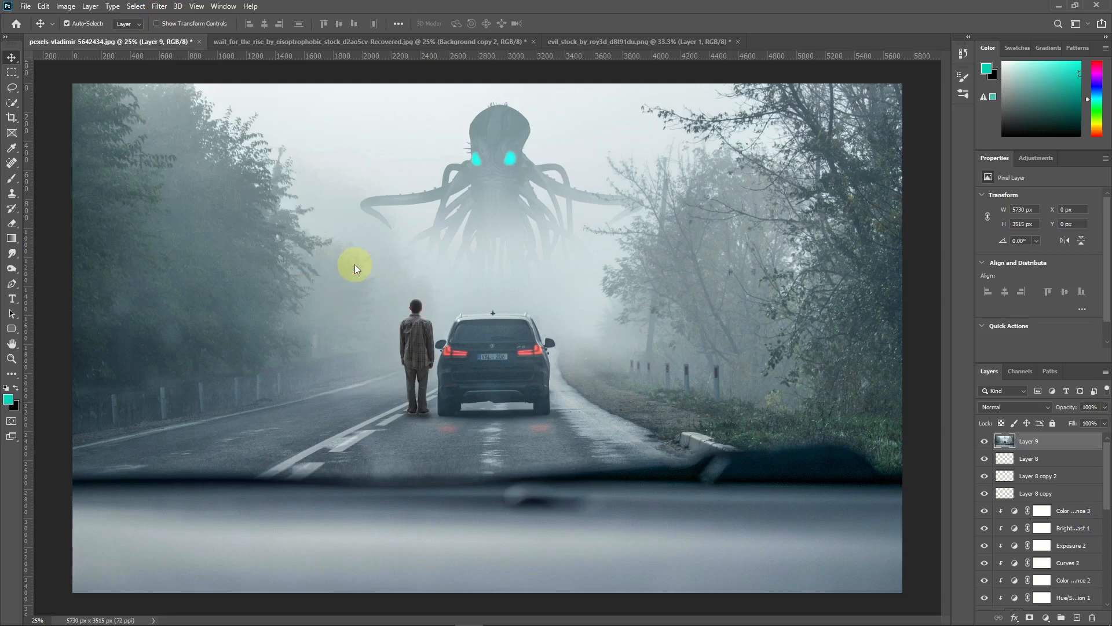
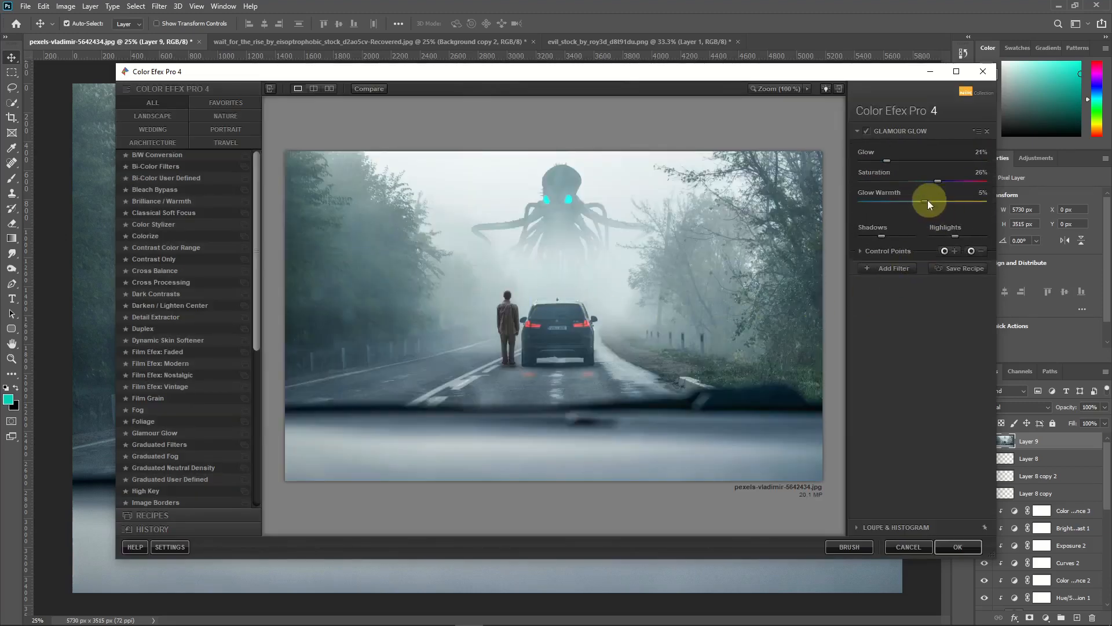
# - Set the Glamour Glow filter's saturation to 49% and glow warmth to -53%, and compare the image with the filter off and on
pyautogui.moveTo(925, 201); pyautogui.dragTo(877, 201)
pyautogui.moveTo(961, 180); pyautogui.dragTo(955, 180)
pyautogui.doubleClick(867, 131)
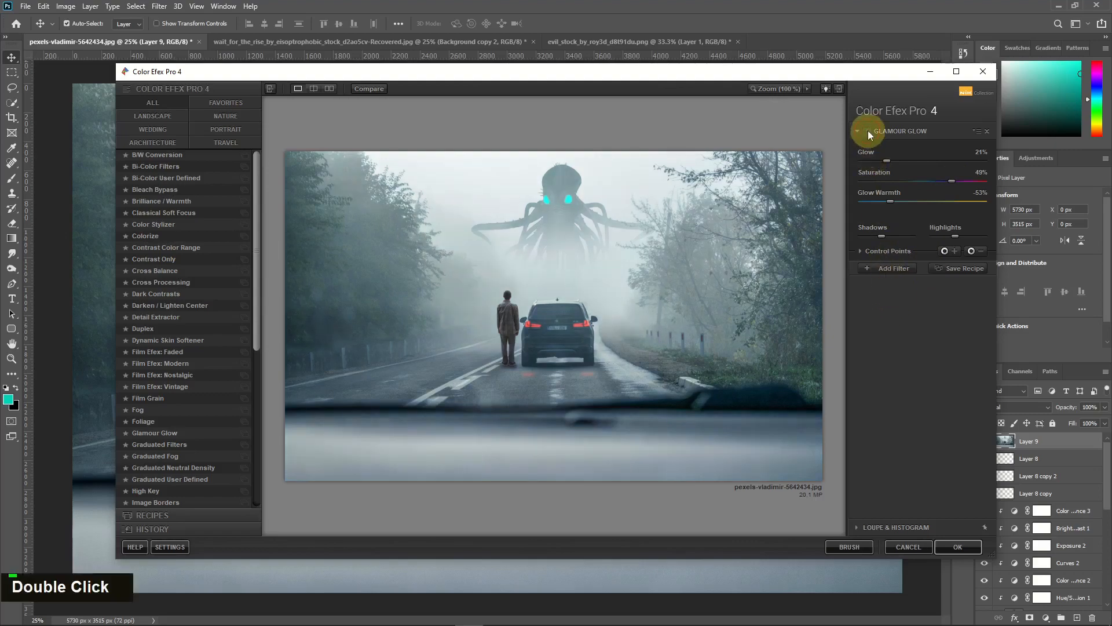
# - Add a Cross Processing filter with method B10 at 13% strength and compare the image with it off and on
pyautogui.click(890, 268)
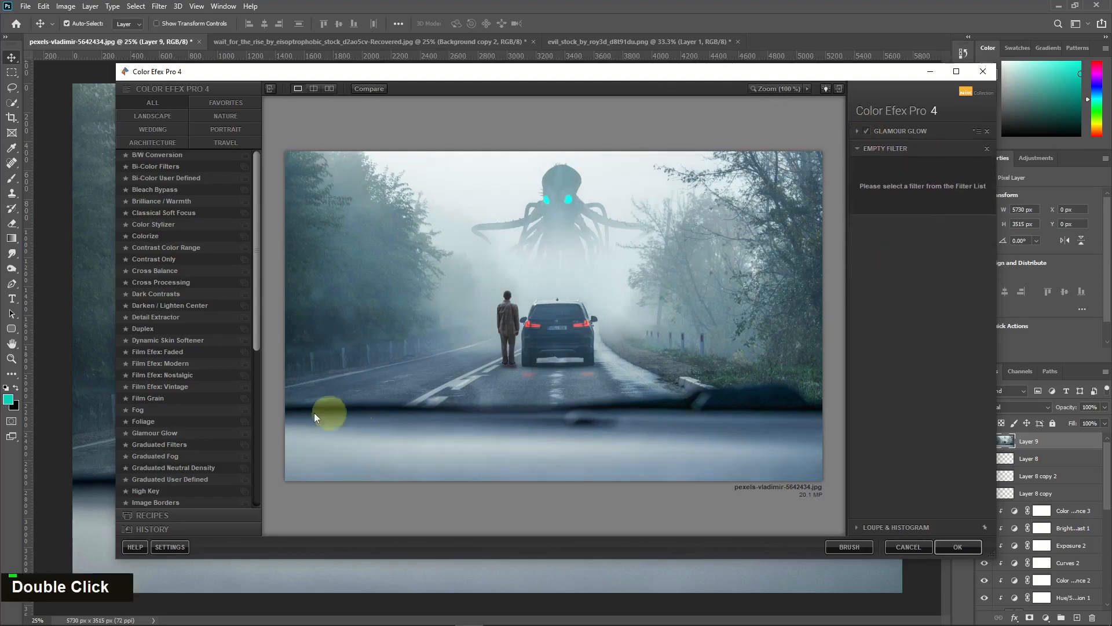
pyautogui.doubleClick(174, 283)
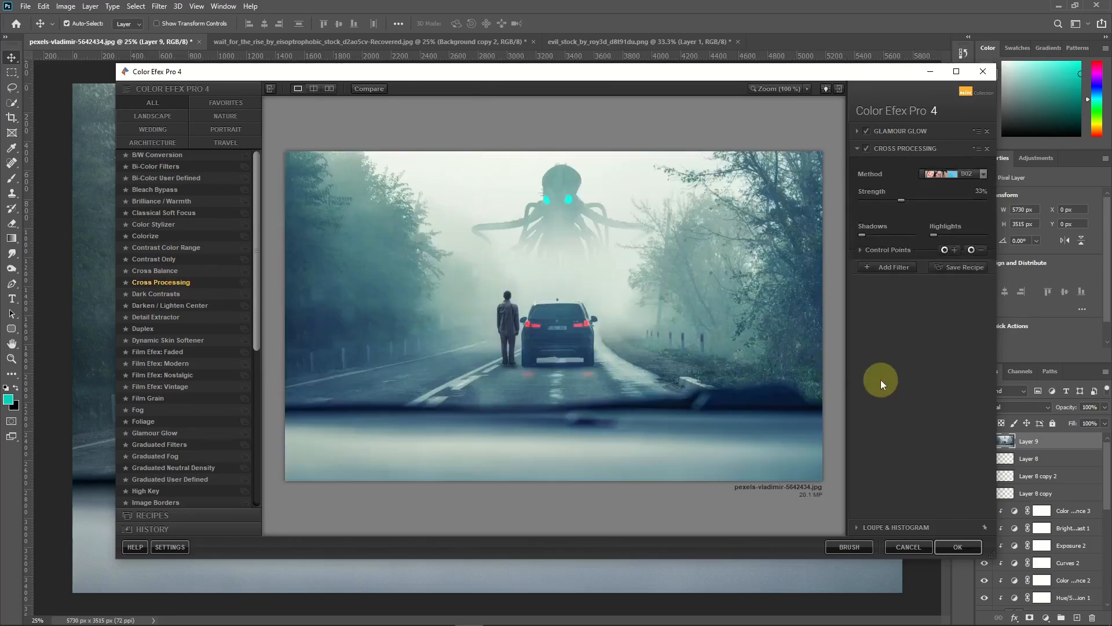
pyautogui.click(951, 174)
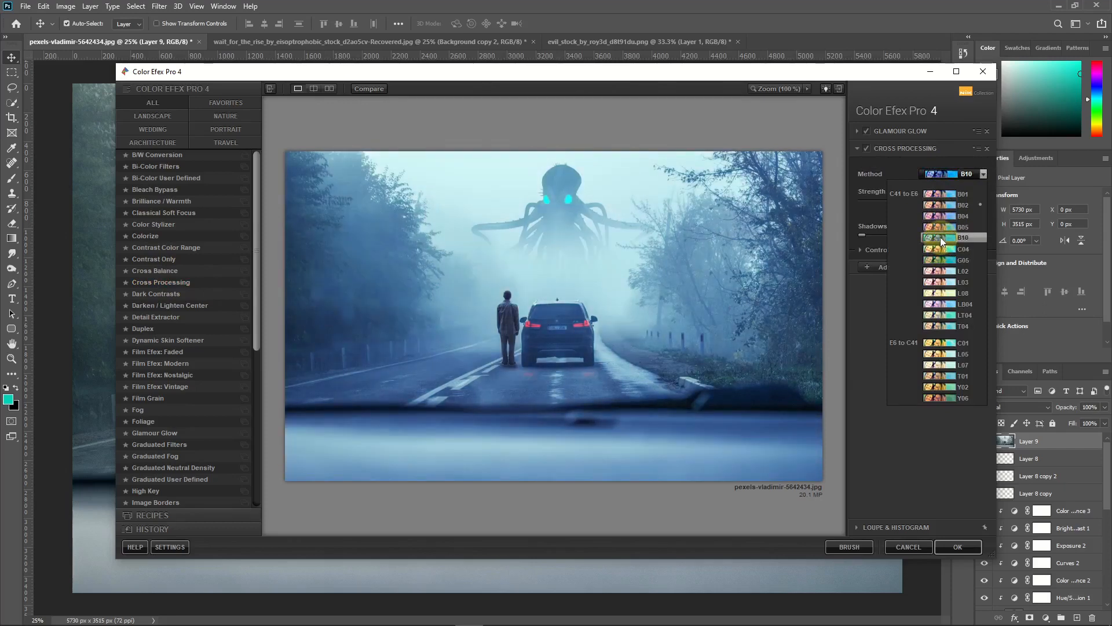
pyautogui.click(941, 238)
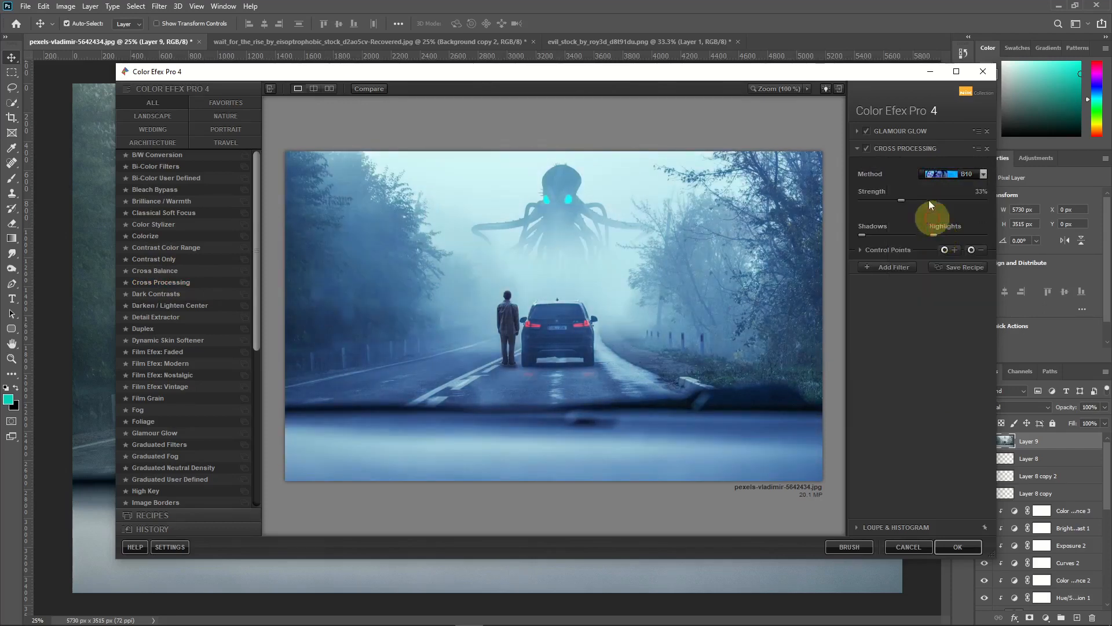
pyautogui.moveTo(897, 204); pyautogui.dragTo(887, 202)
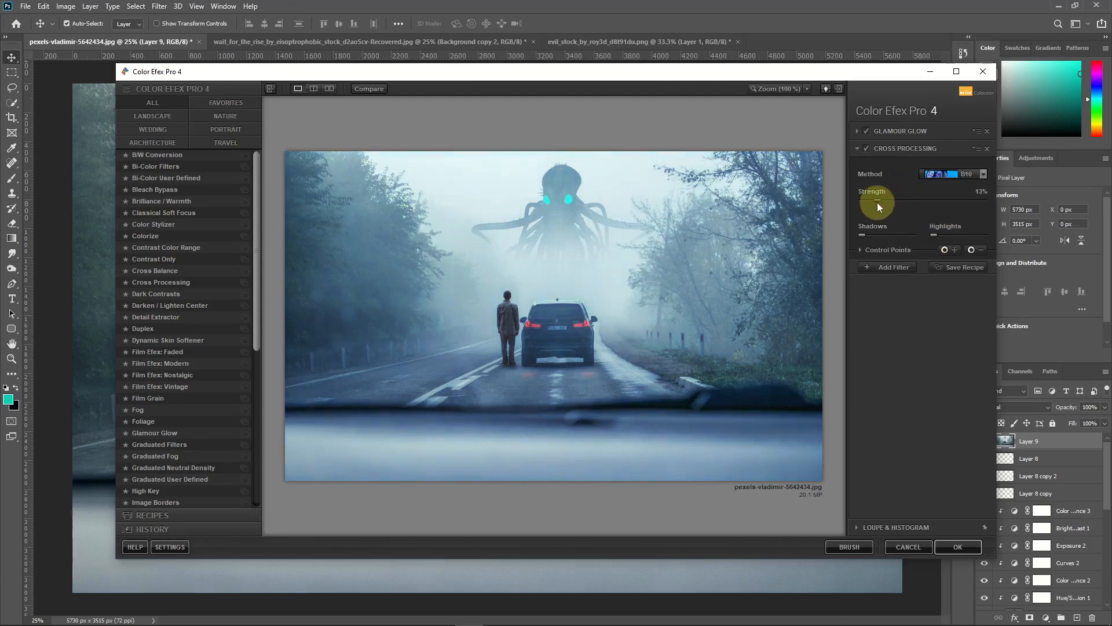
pyautogui.doubleClick(868, 149)
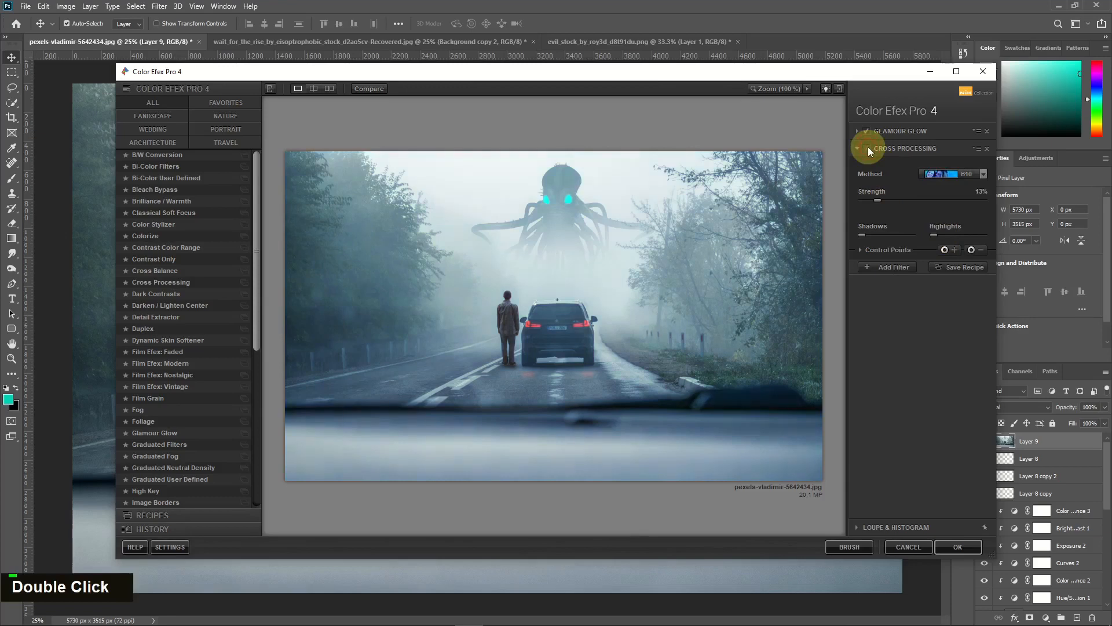
# - Add a Graduated Fog filter with 13% opacity and 65% vertical shift
pyautogui.click(899, 267)
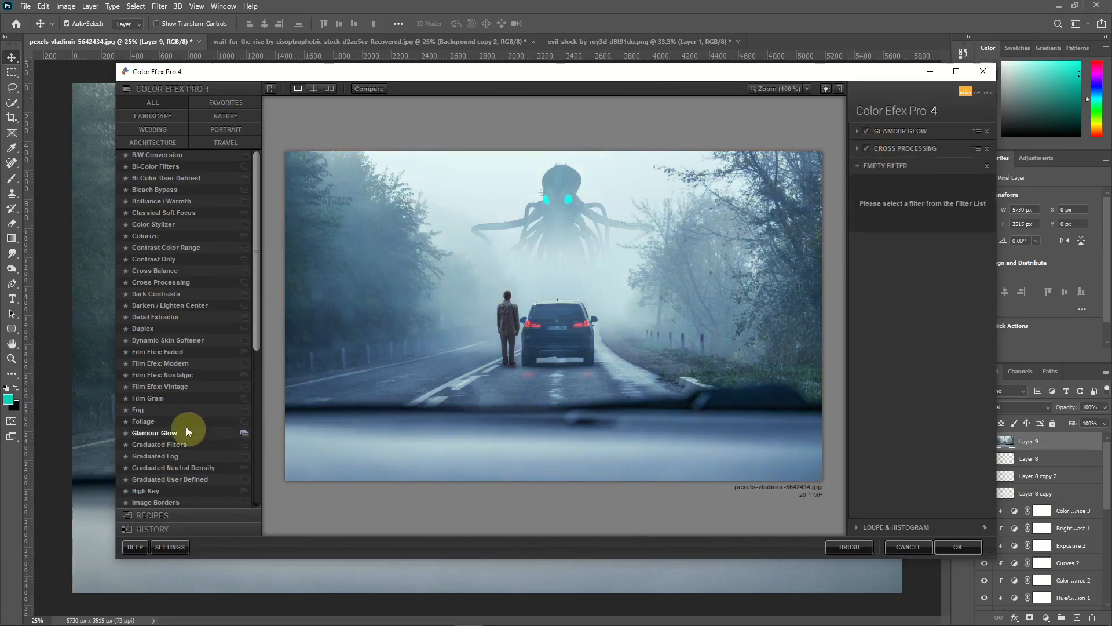
pyautogui.click(156, 461)
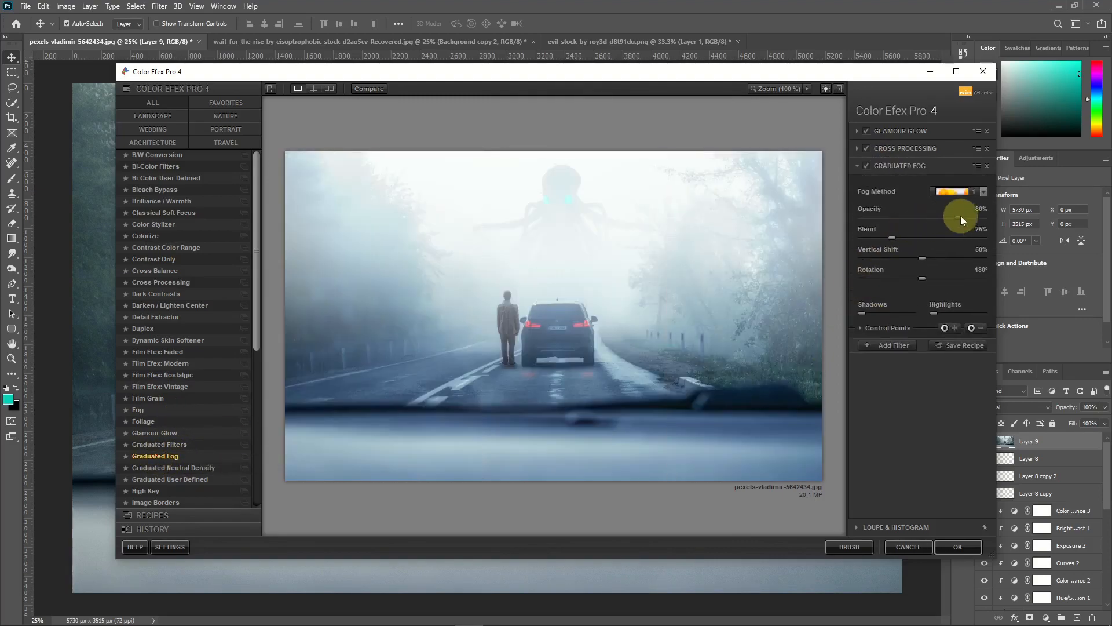
pyautogui.moveTo(961, 215); pyautogui.dragTo(900, 217)
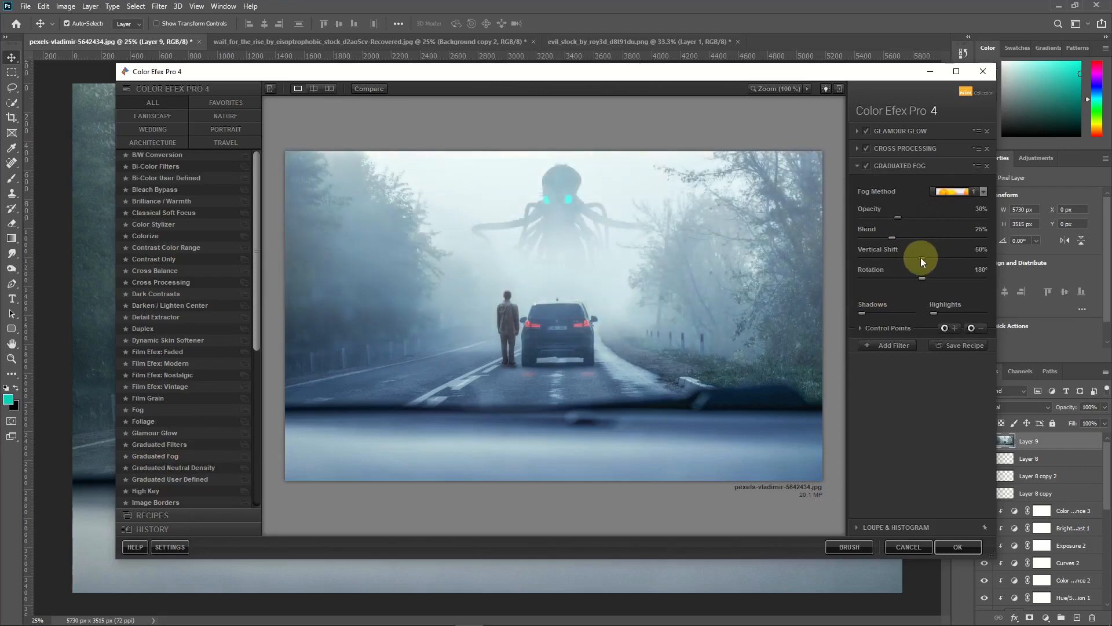
pyautogui.moveTo(920, 256)
pyautogui.mouseDown()
pyautogui.moveTo(950, 256)
pyautogui.moveTo(939, 259)
pyautogui.mouseUp()
pyautogui.moveTo(906, 216); pyautogui.dragTo(883, 218)
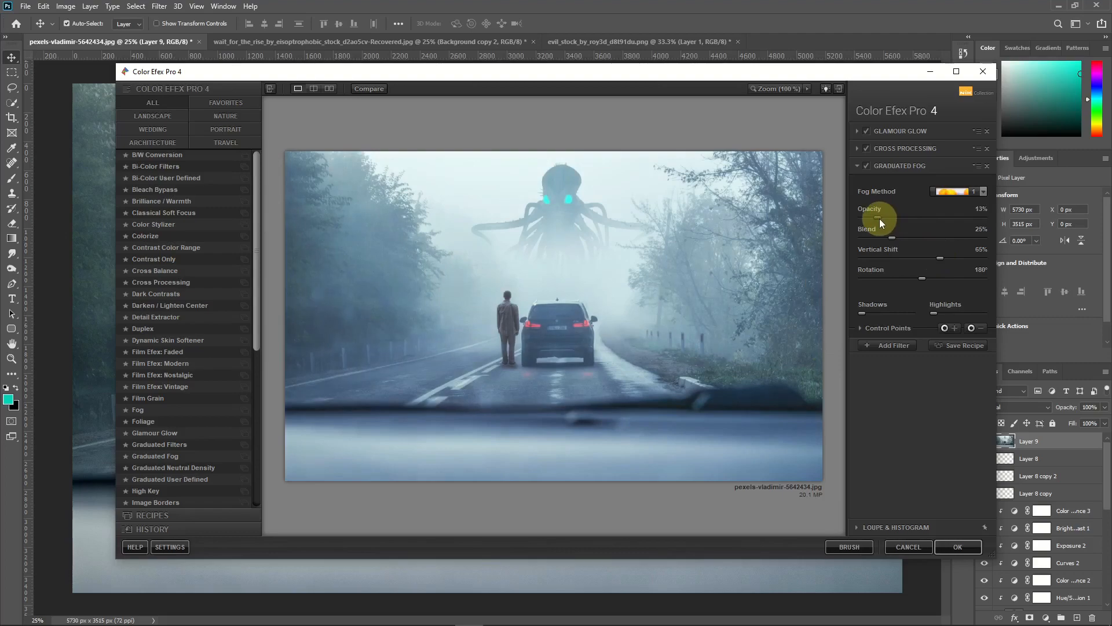
# - Apply the filter stack to the composite and hide the filtered layer to compare it with the unfiltered version
pyautogui.click(959, 546)
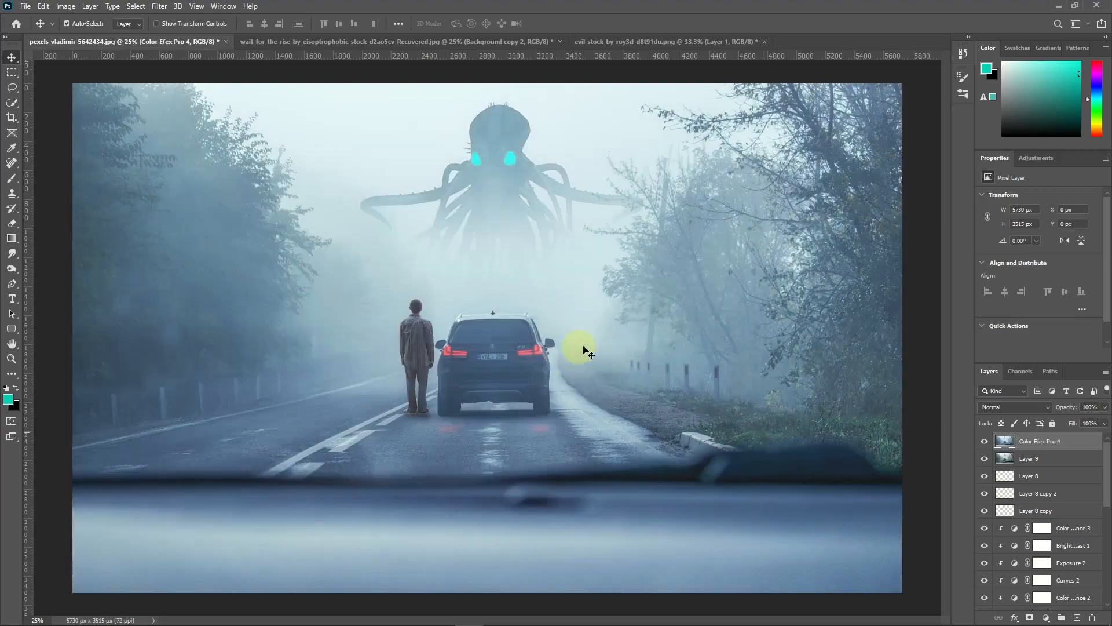
pyautogui.click(985, 442)
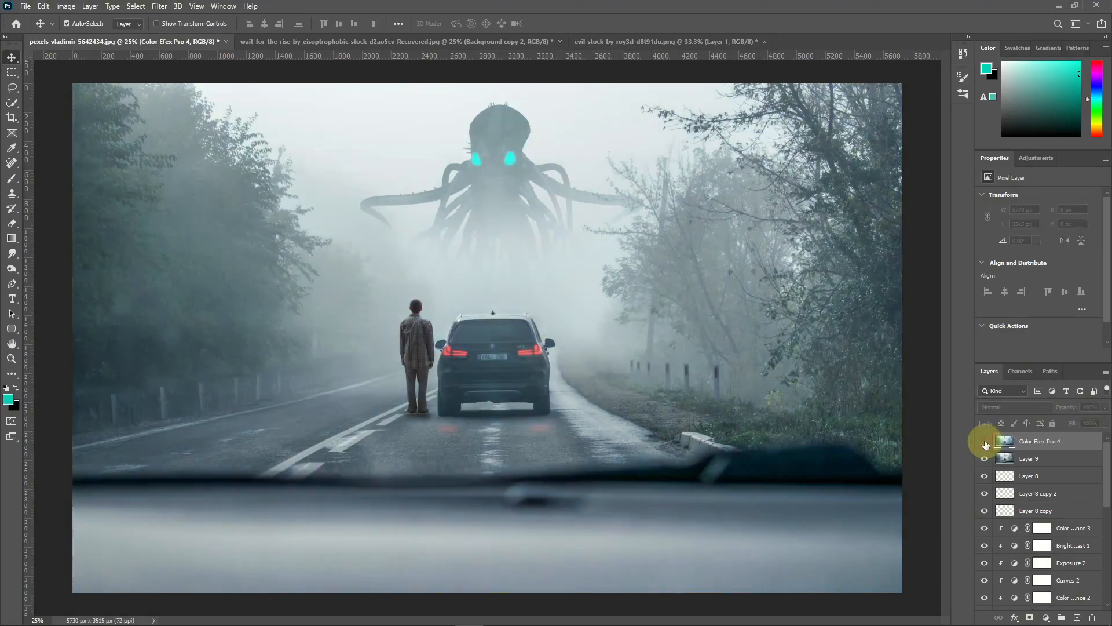